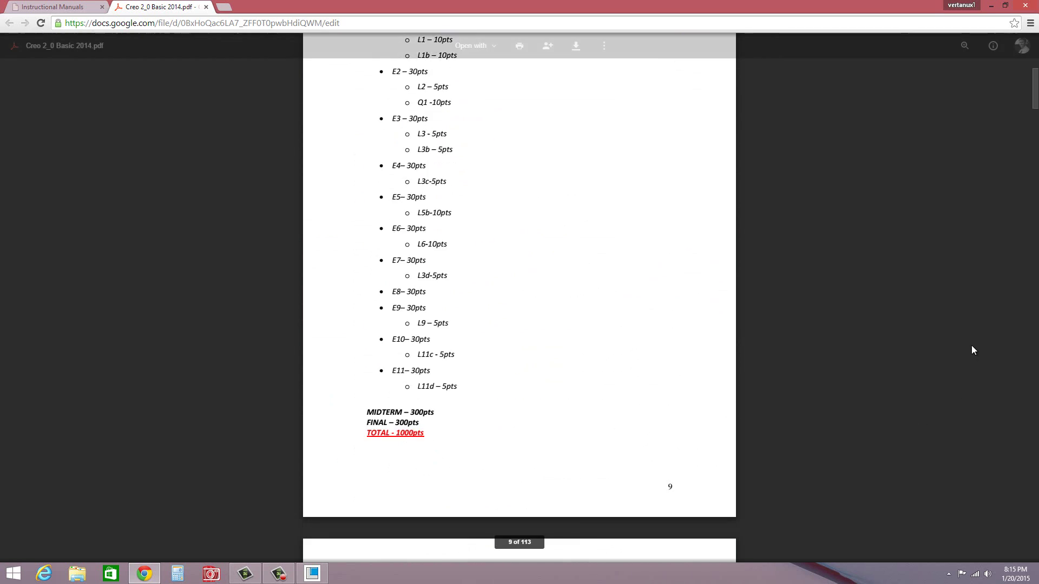
Step: Find Exercise 1, Introduction to basic part modeling, in the Creo 2_0 Basic 2014 PDF manual
scroll(942, 274, down, 10)
scroll(942, 282, down, 20)
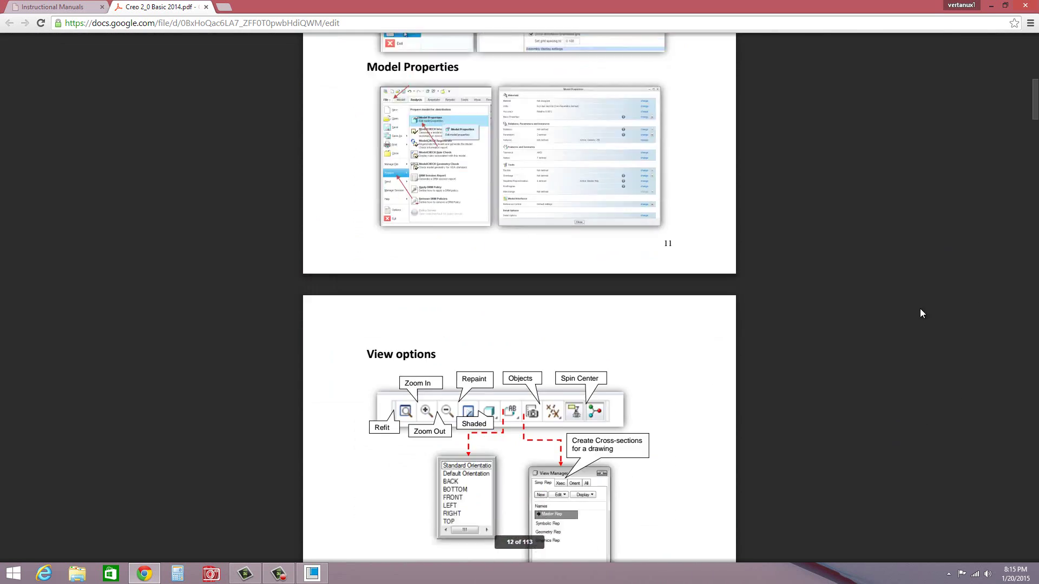
scroll(897, 327, down, 15)
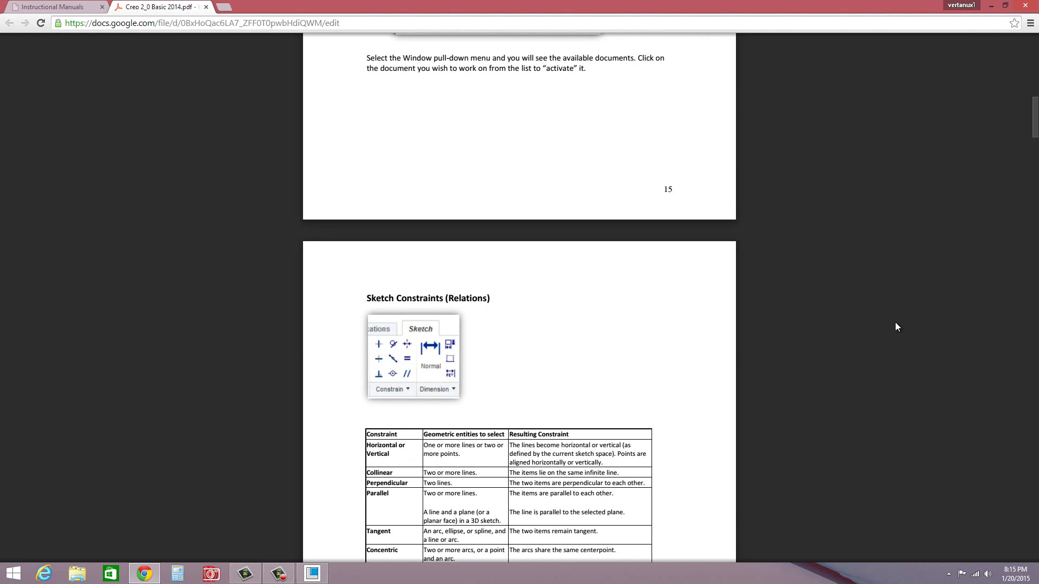
scroll(896, 323, down, 18)
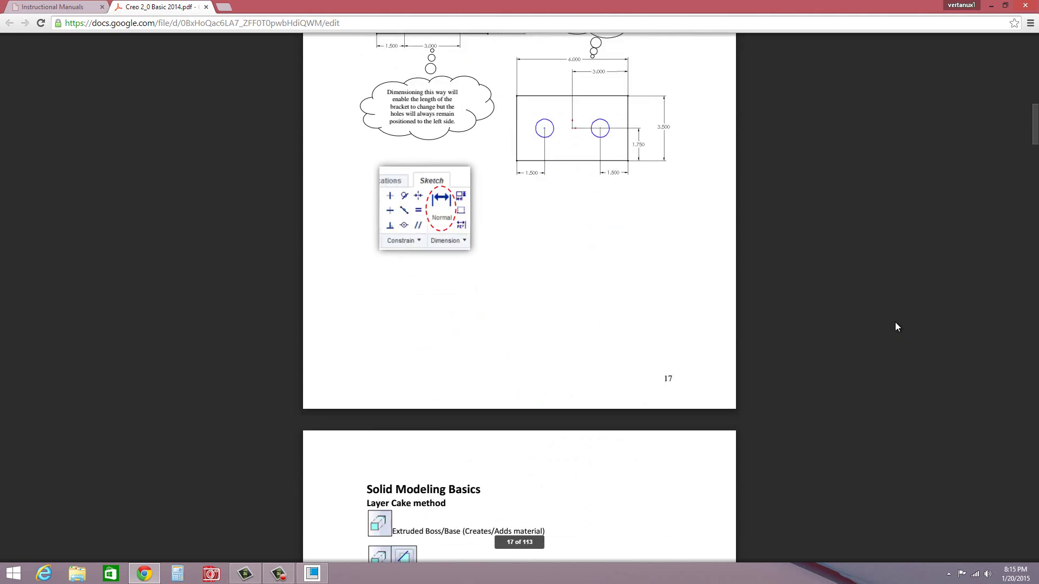
scroll(896, 326, down, 18)
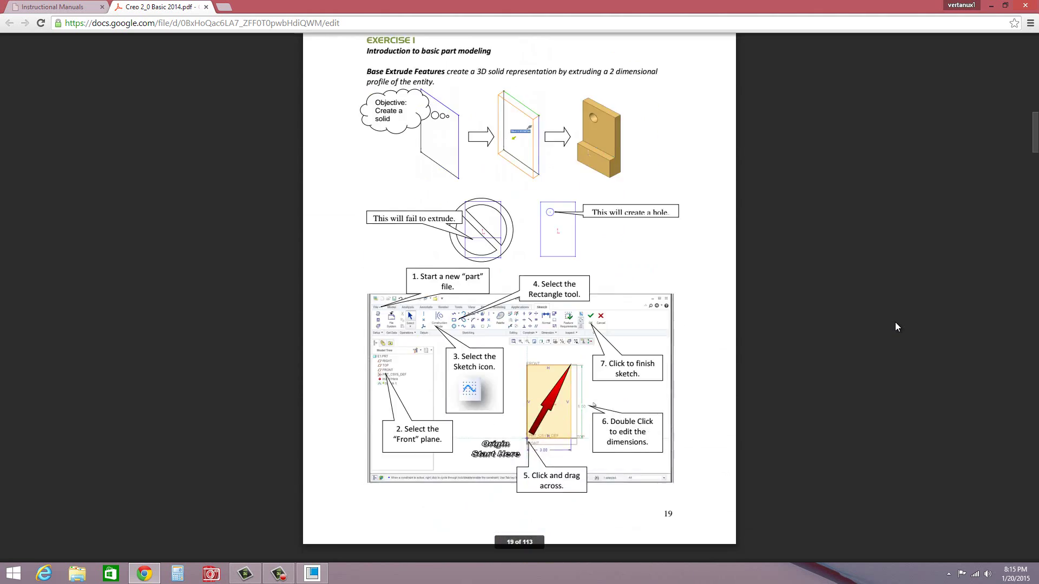
scroll(895, 323, up, 2)
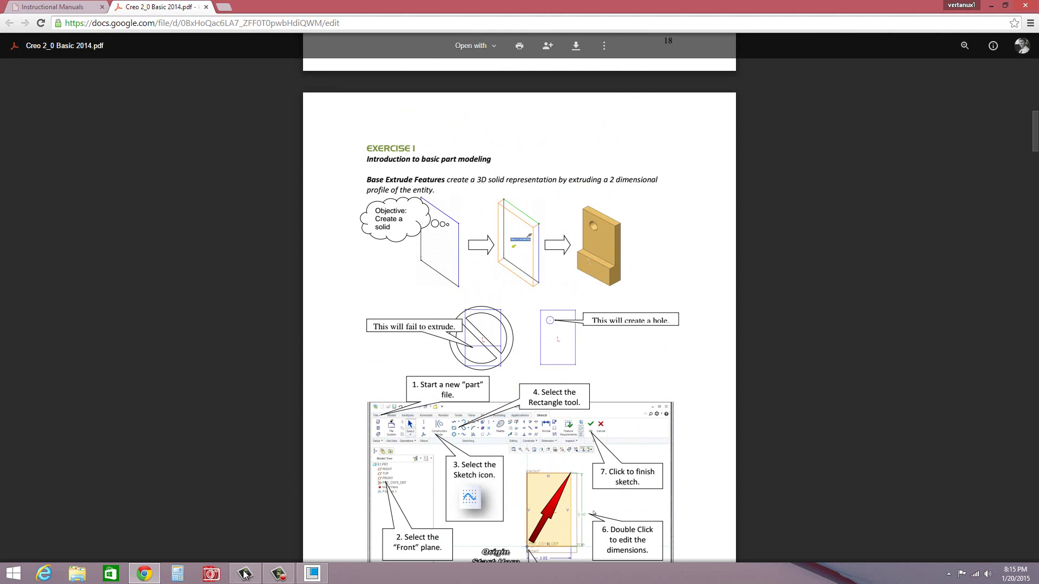
Step: Switch to PTC Creo Parametric, close the embedded web browser and create a solid part named E1 with the default template
click(314, 578)
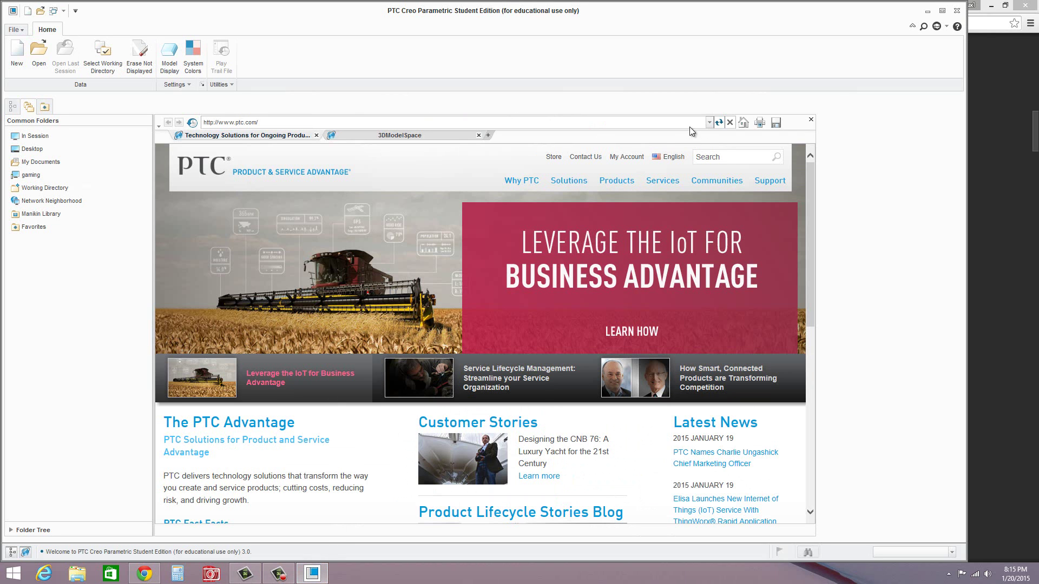
click(810, 120)
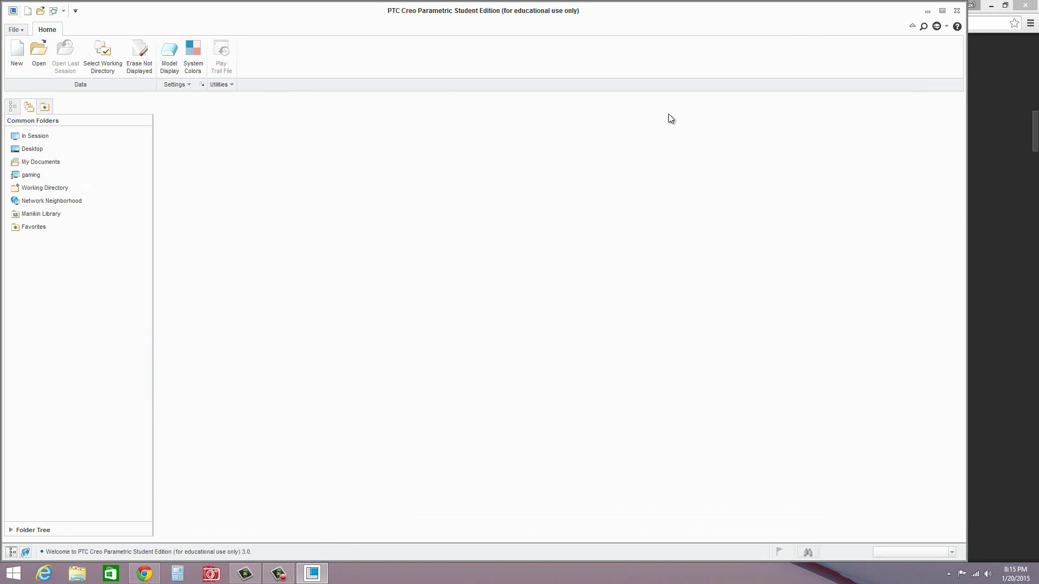
click(18, 57)
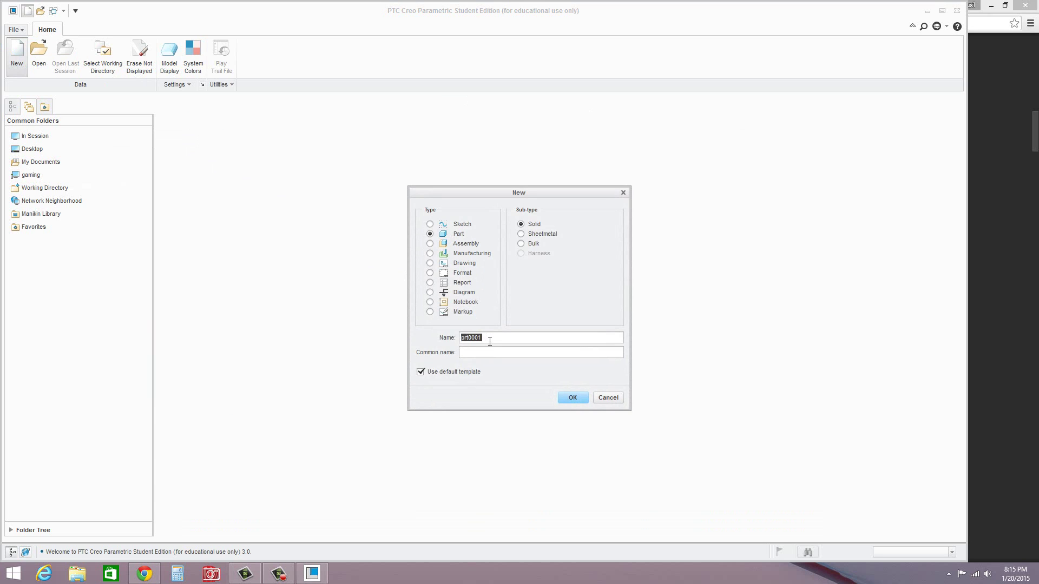
text(E1)
click(573, 398)
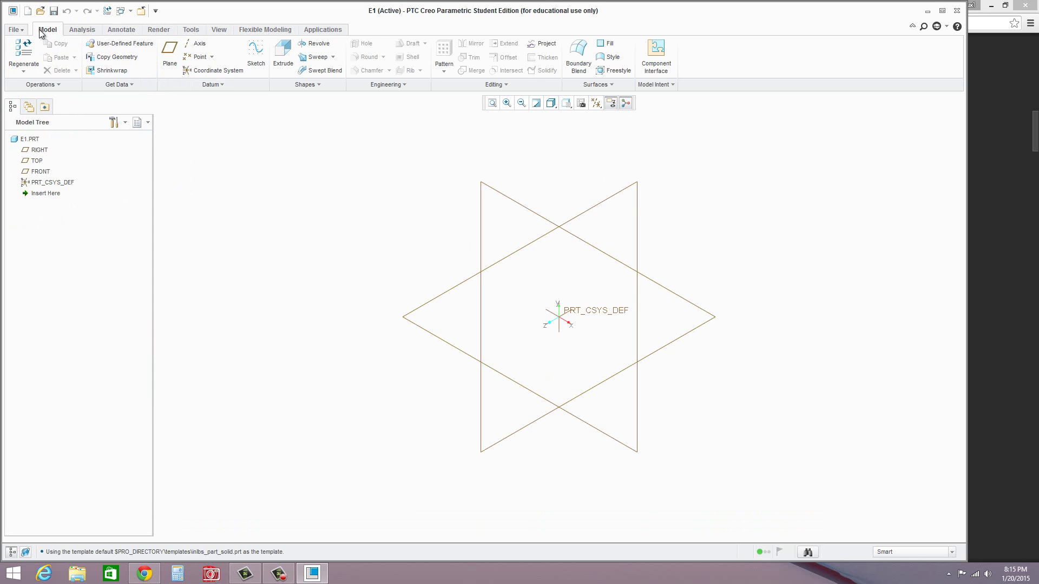
Step: Review the Environment, System Colors and Model Display settings in the program options
click(13, 30)
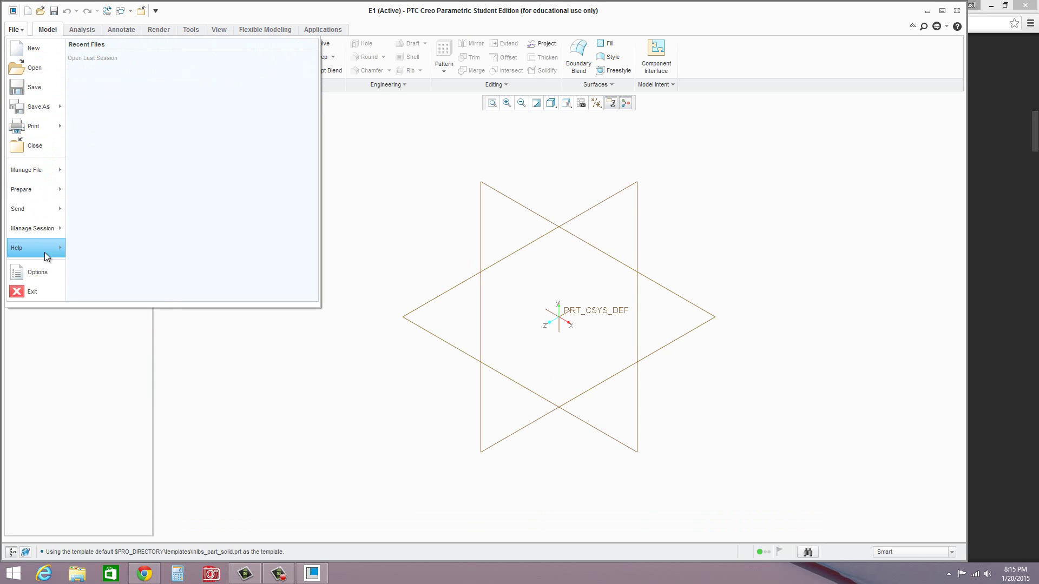
click(41, 274)
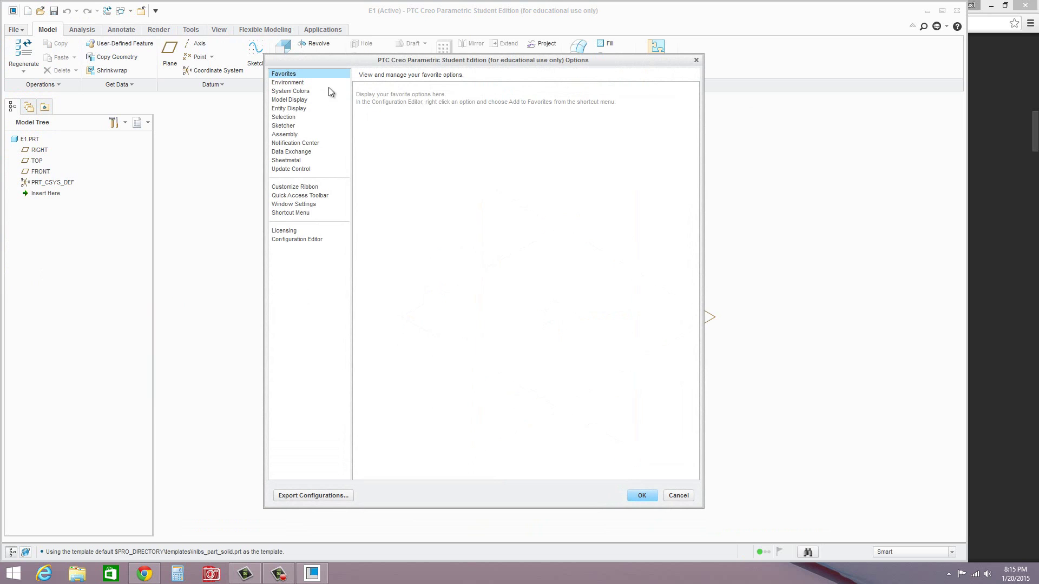
click(295, 83)
click(288, 91)
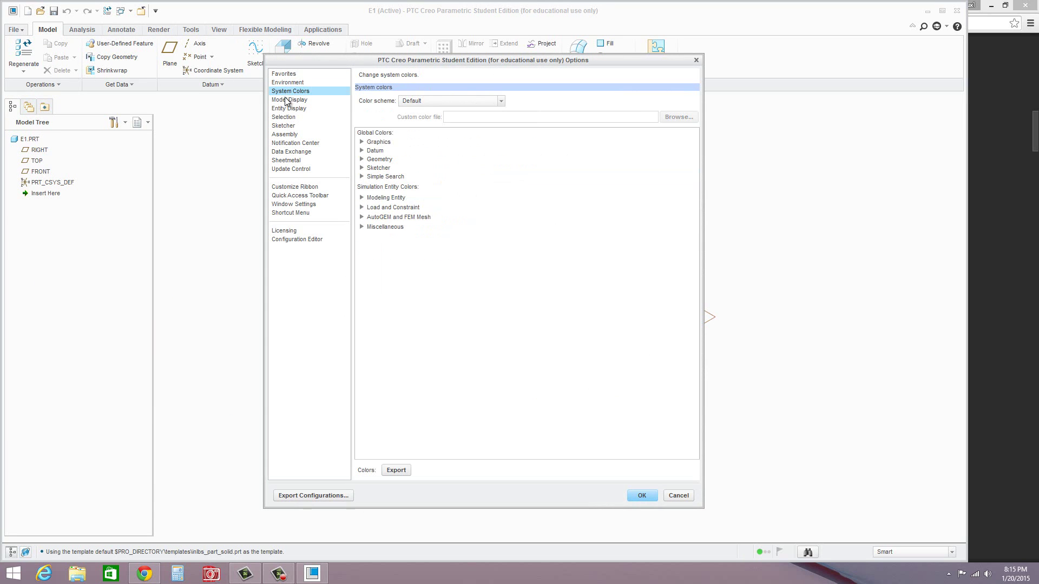
click(287, 101)
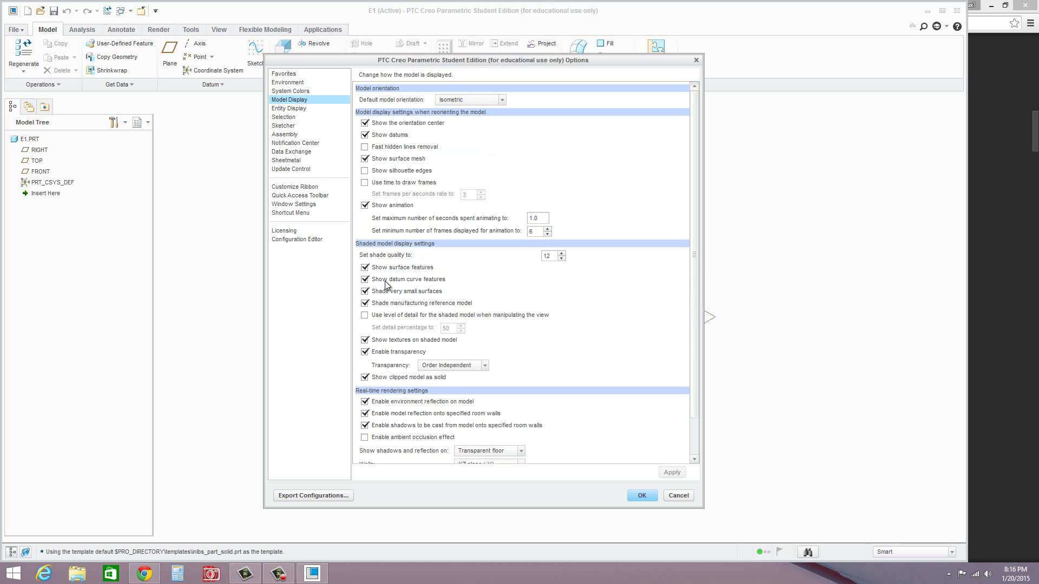
scroll(524, 330, down, 1)
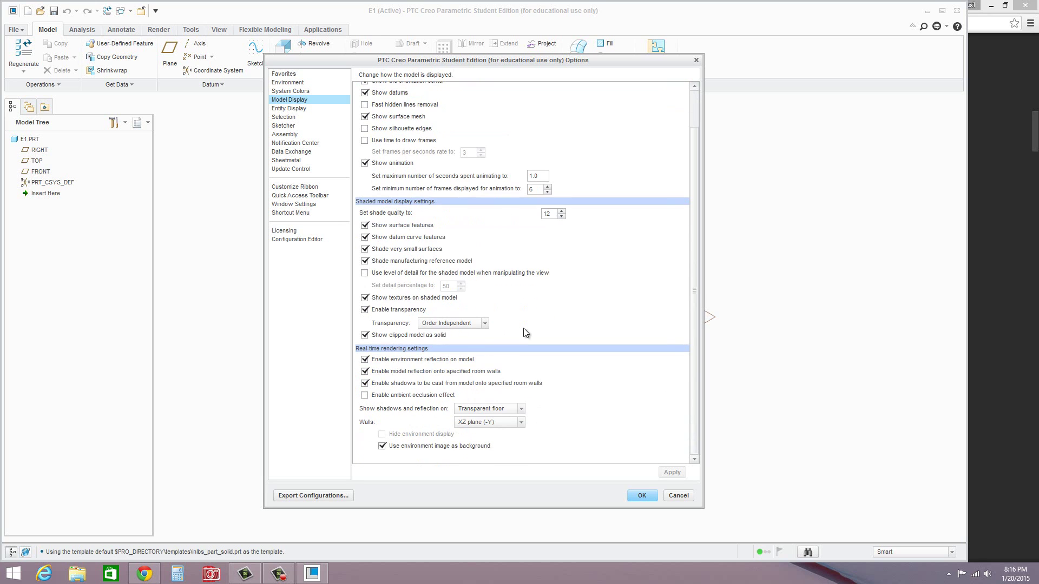
Step: Examine the Entity Display options, including the anti-aliasing and default geometry display choices and the datum, annotation and assembly settings
click(292, 109)
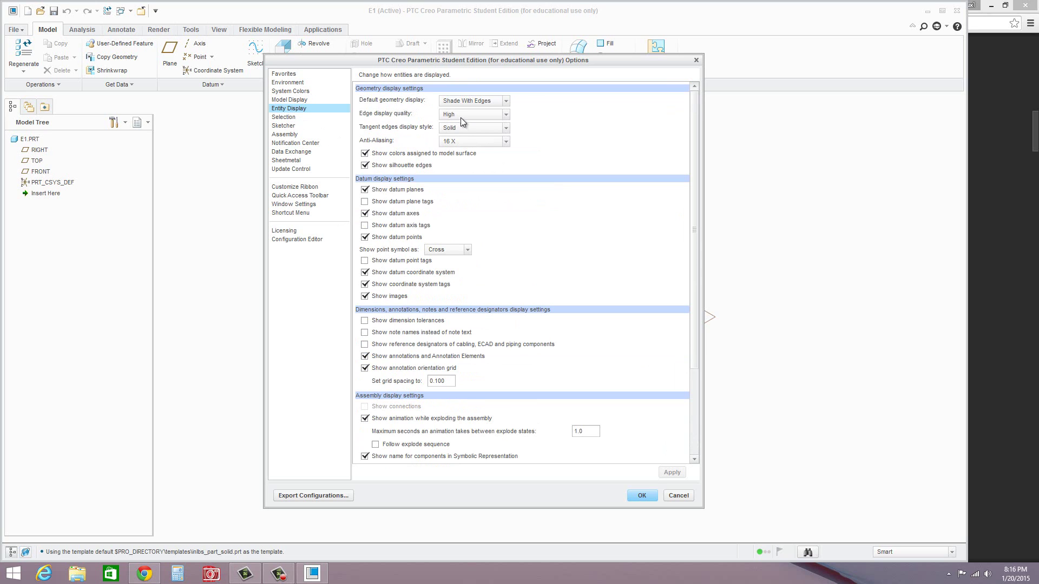
click(484, 140)
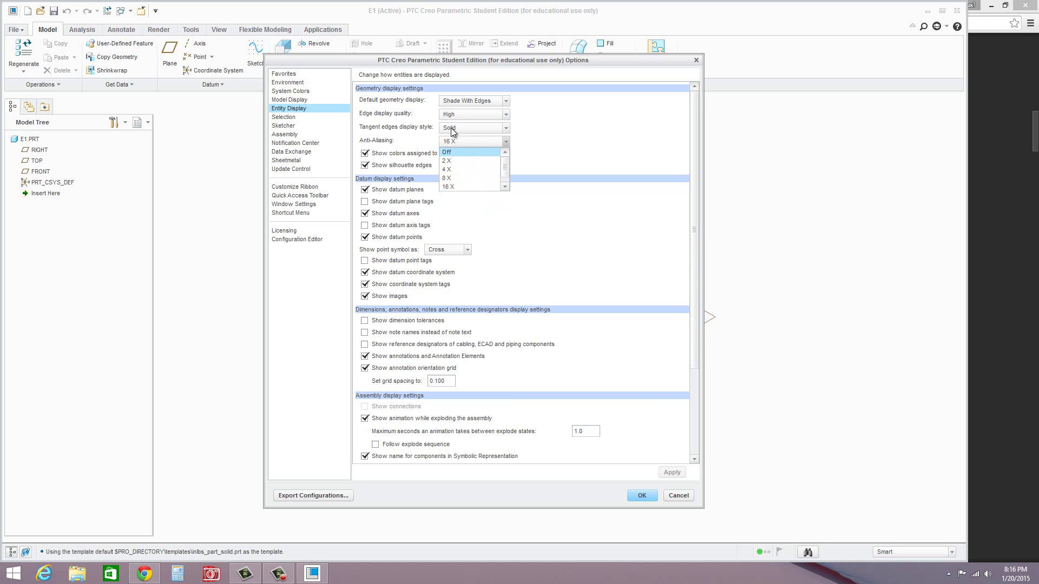
click(470, 103)
click(507, 101)
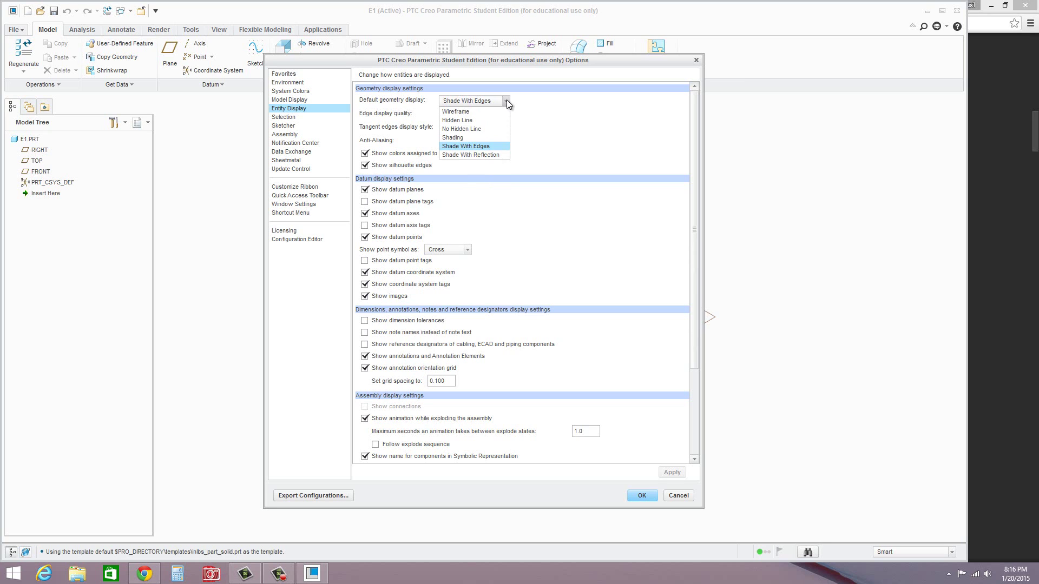
click(507, 101)
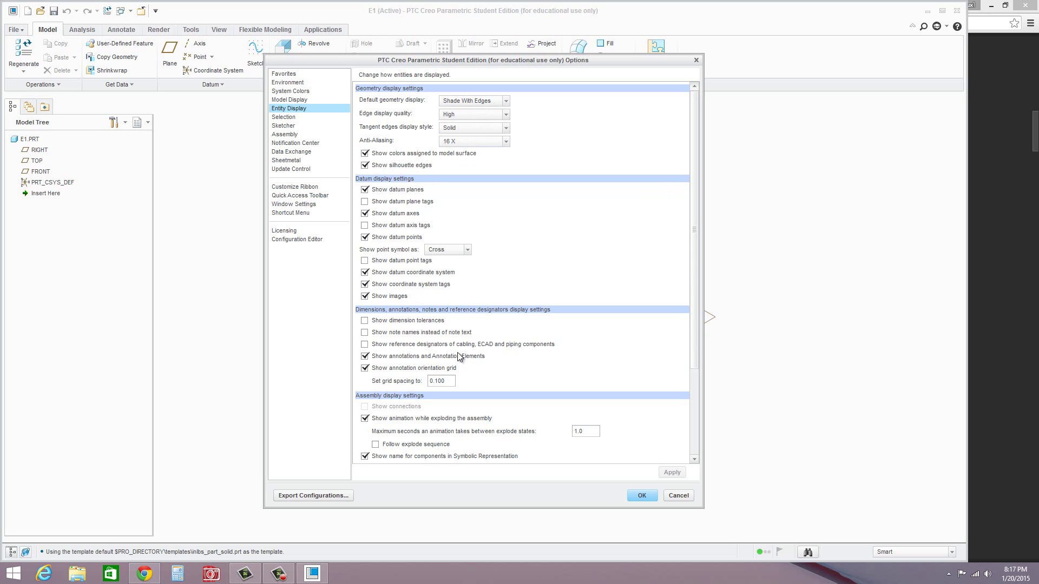
scroll(489, 359, down, 1)
scroll(489, 360, down, 4)
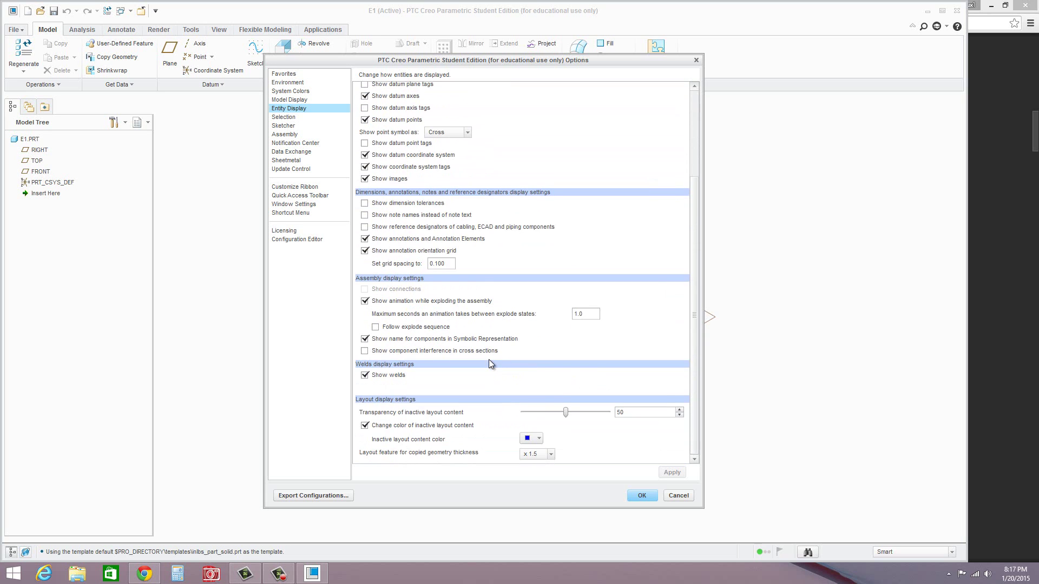
Step: Review the Selection and Sketcher options, including constraint assumptions, grid and startup settings, and accept the options
click(284, 116)
click(283, 126)
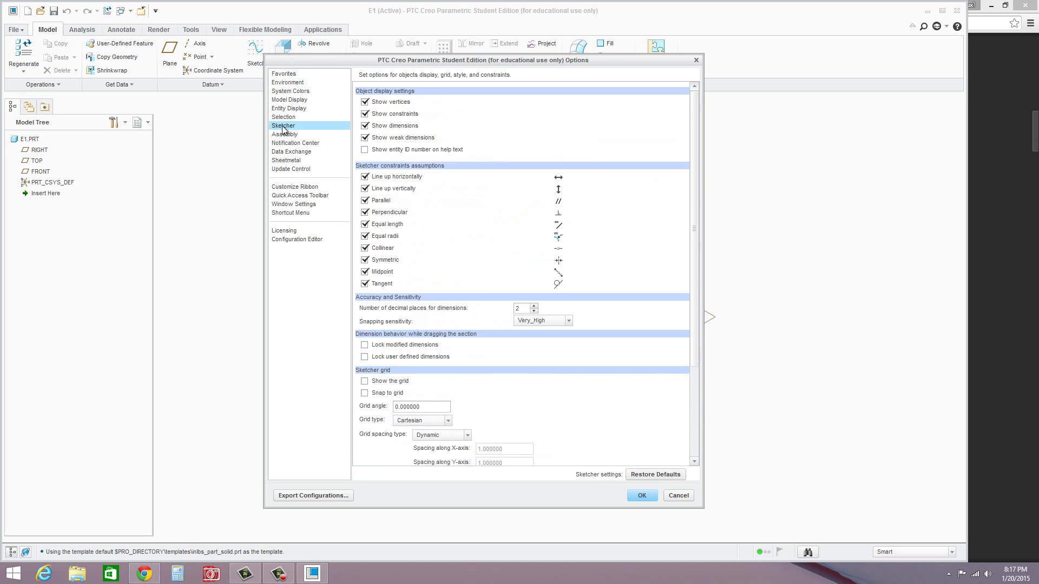
scroll(485, 319, down, 2)
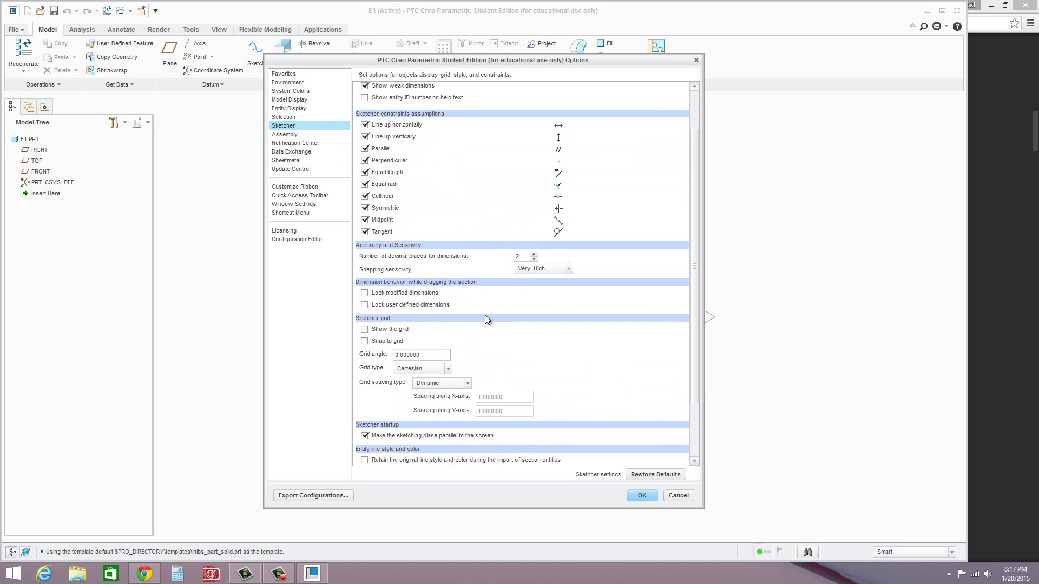
scroll(485, 319, down, 2)
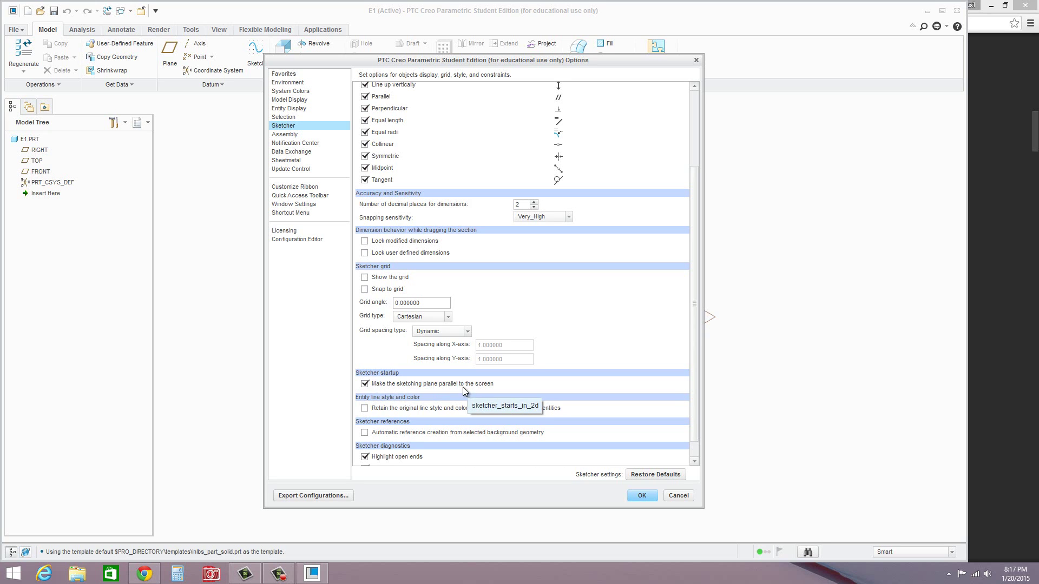
click(638, 496)
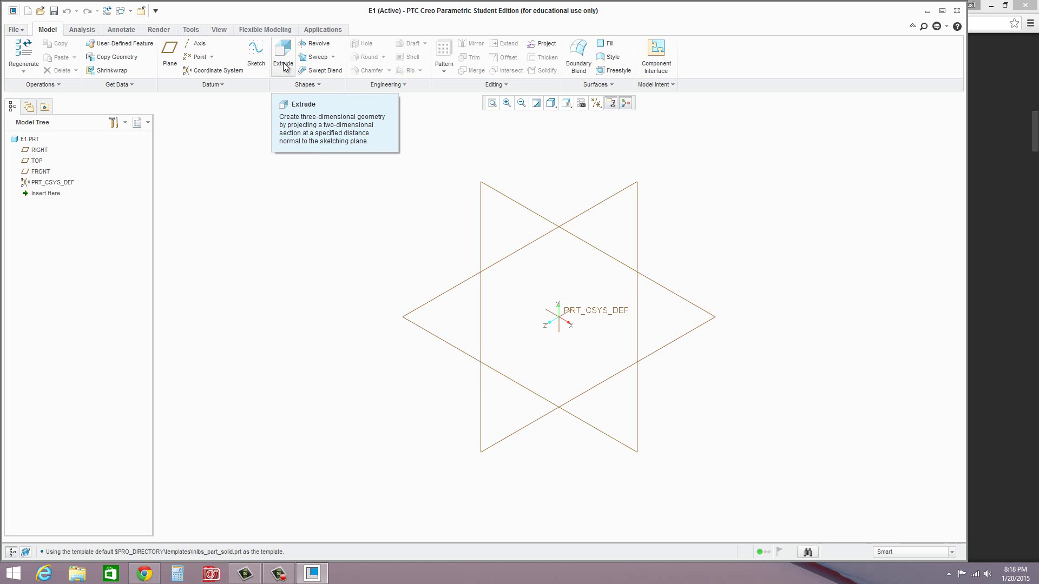
Step: Start a sketch on the FRONT datum plane with the RIGHT plane as the reference, oriented Right
click(256, 57)
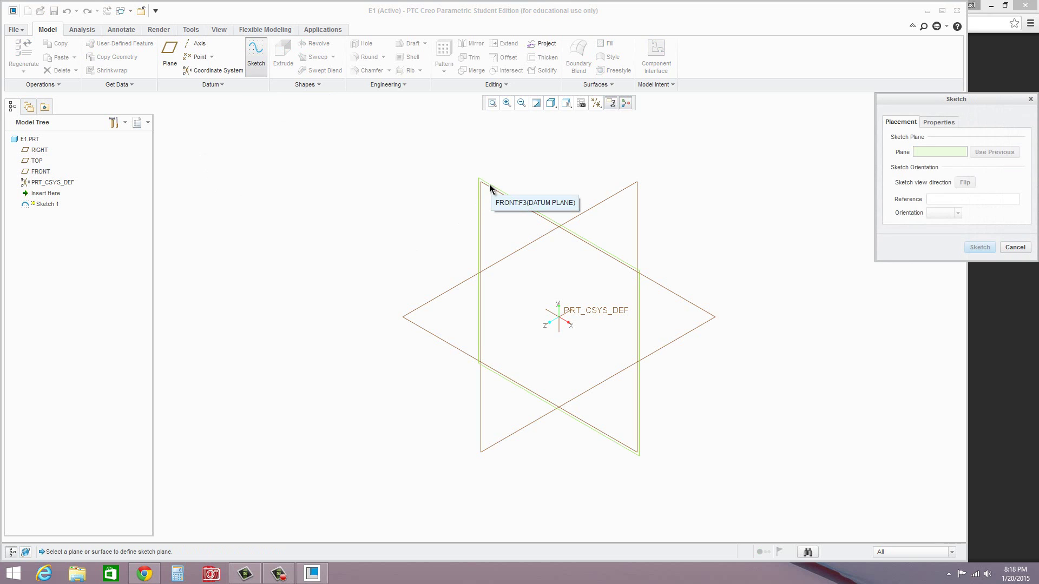
click(36, 172)
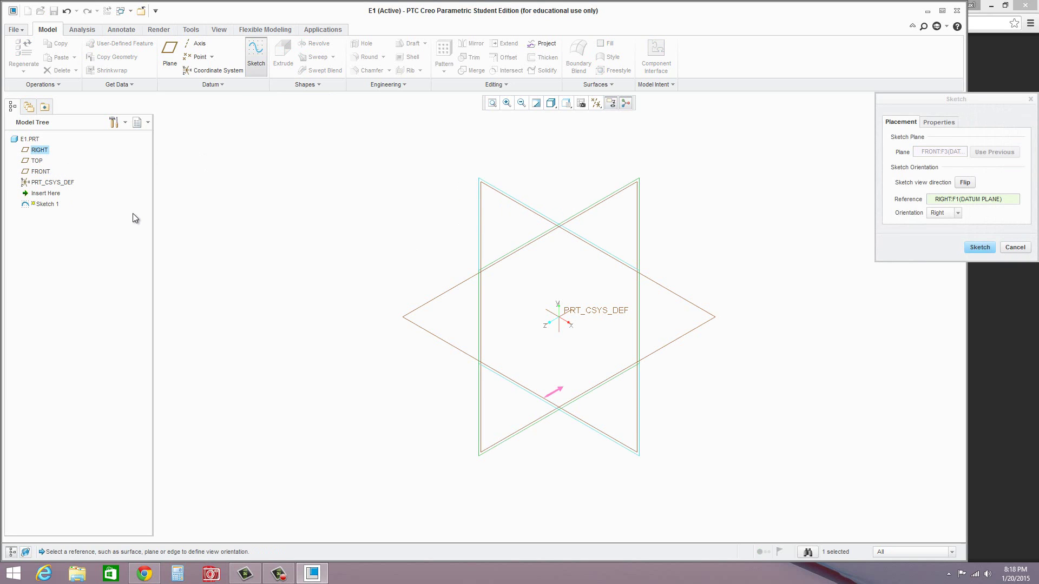
drag(959, 99, 823, 101)
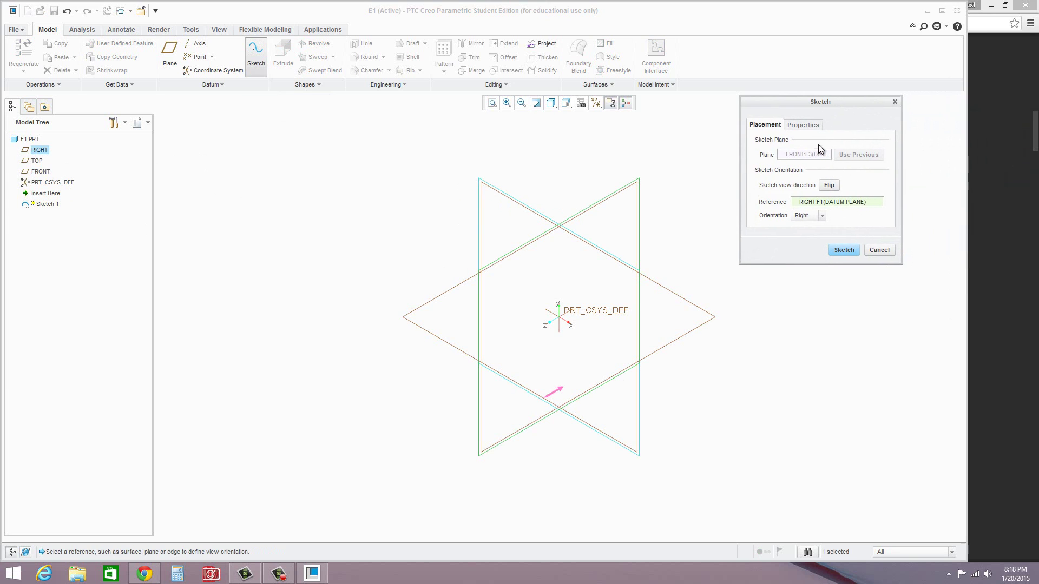
click(844, 250)
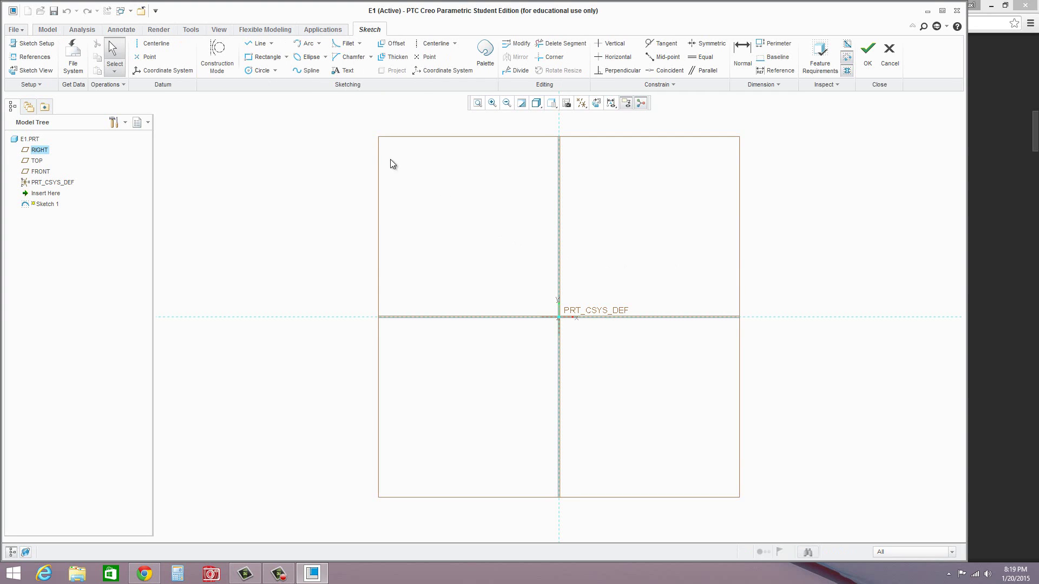
Step: Sketch a corner rectangle from the origin up and to the right, about 123 wide and 194 high
click(291, 57)
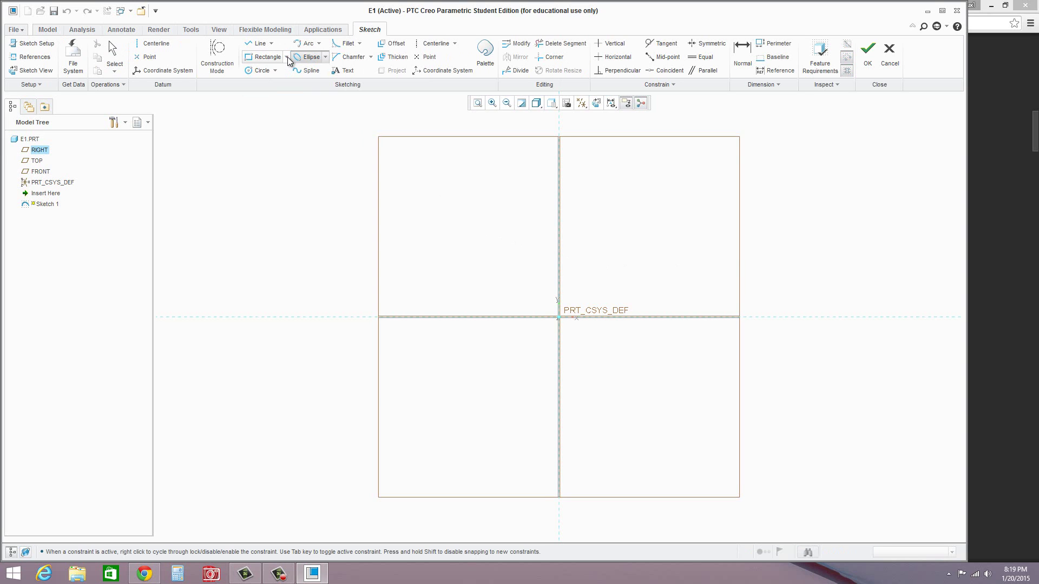
click(286, 57)
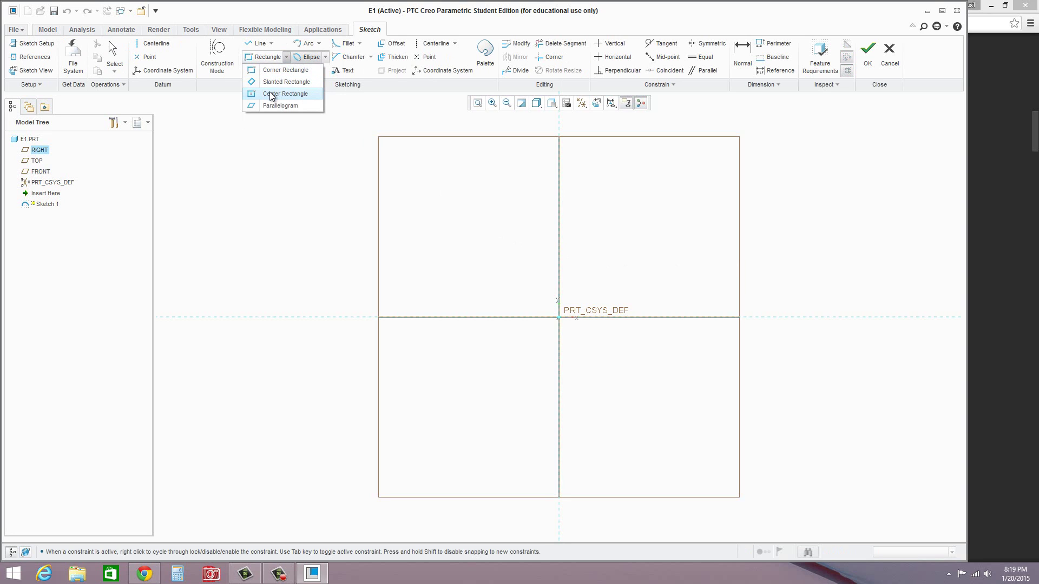
click(266, 71)
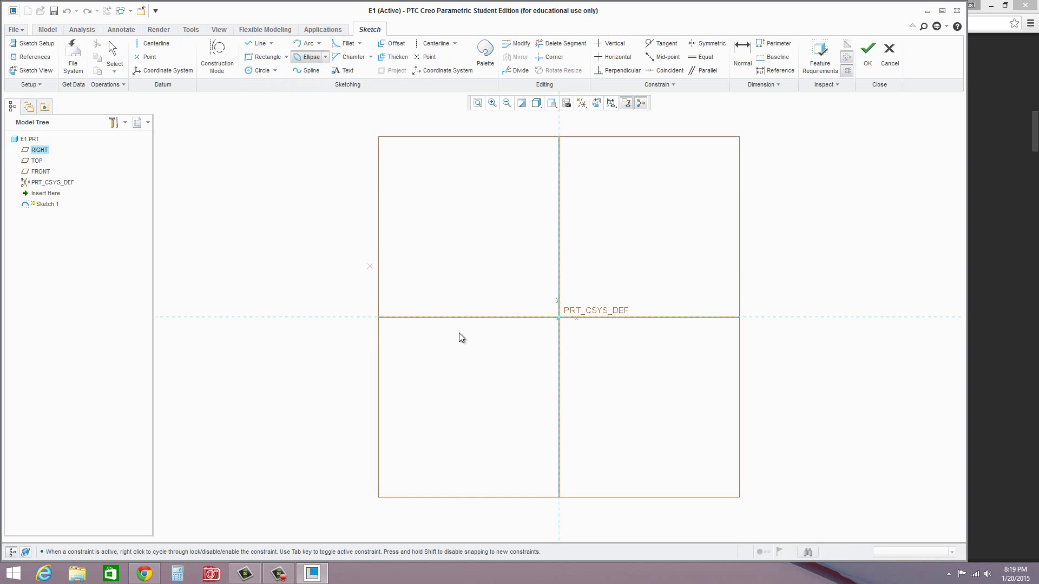
click(558, 317)
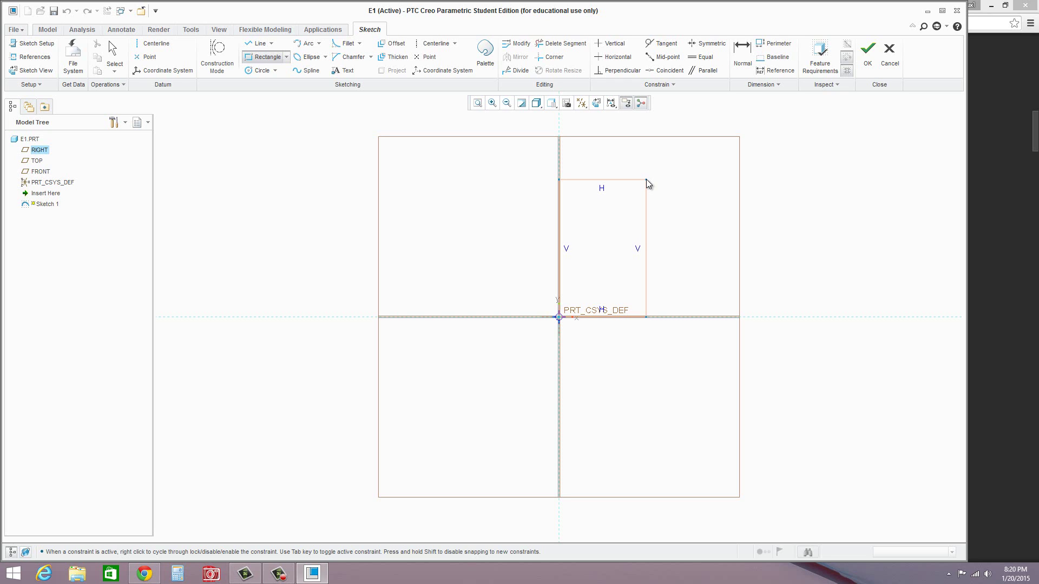
click(646, 180)
middle_click(688, 242)
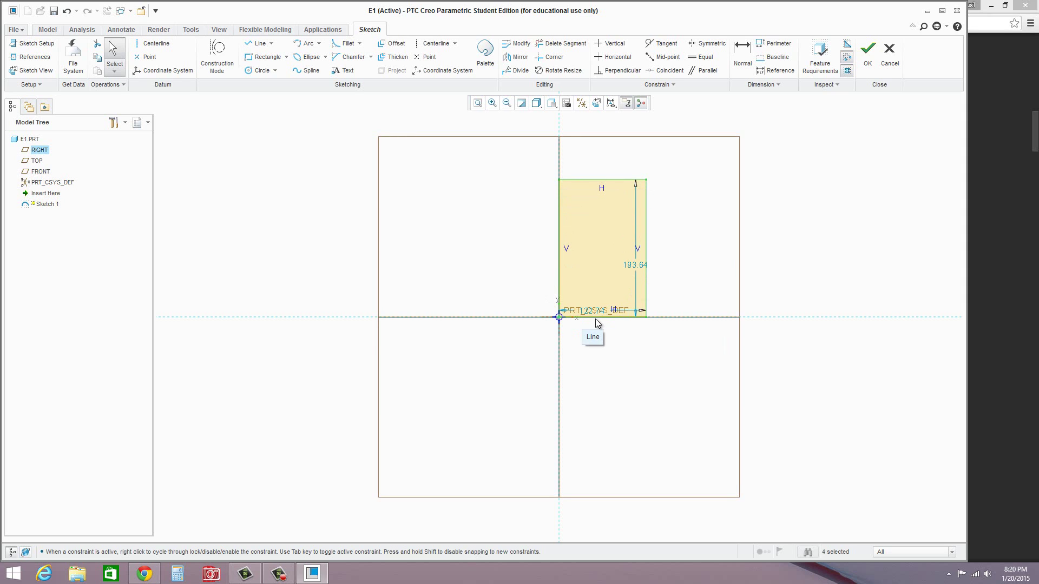
Step: Move the width dimension below the rectangle and the height dimension to the right of it
drag(603, 314, 596, 337)
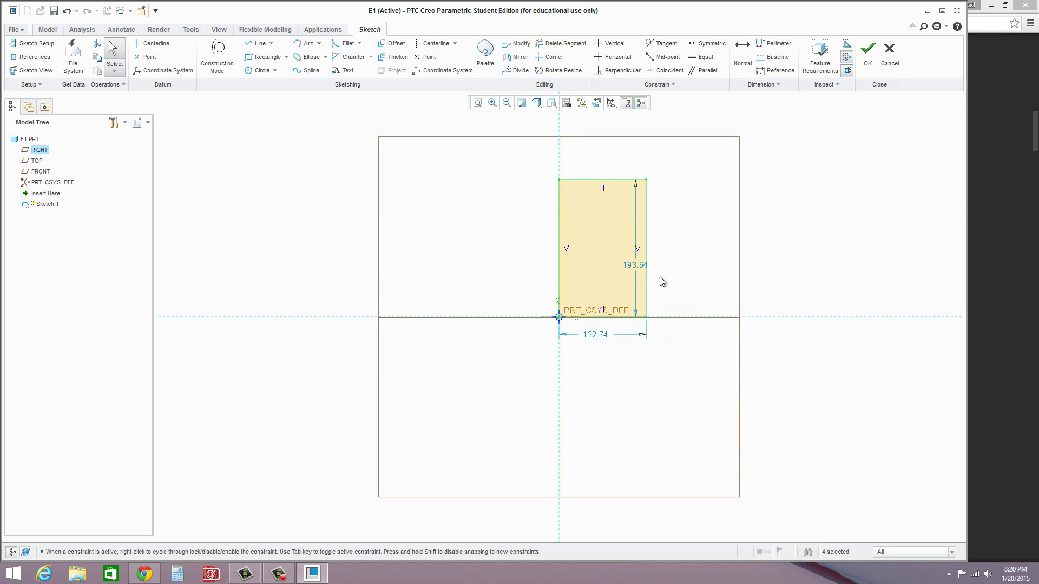
click(644, 265)
middle_click(683, 307)
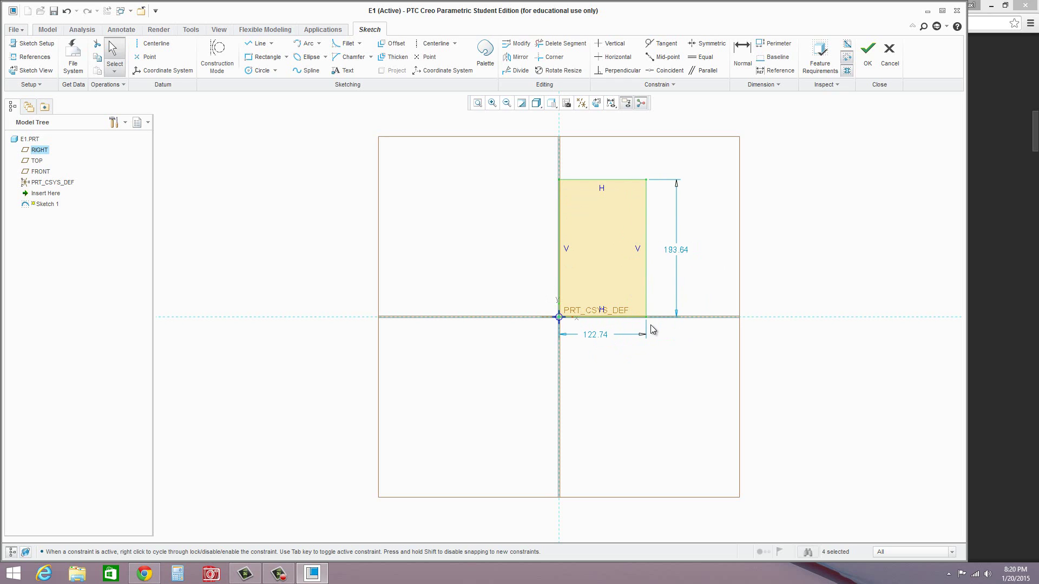
Step: Set the rectangle's width to 3 and height to 5, and finish the sketch
double_click(598, 336)
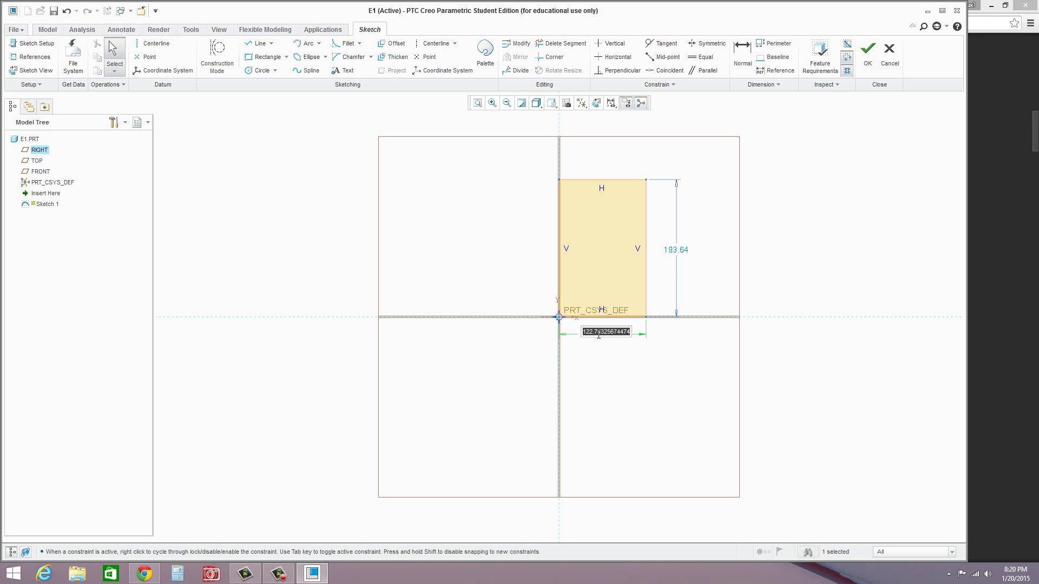
text(3)
key(Return)
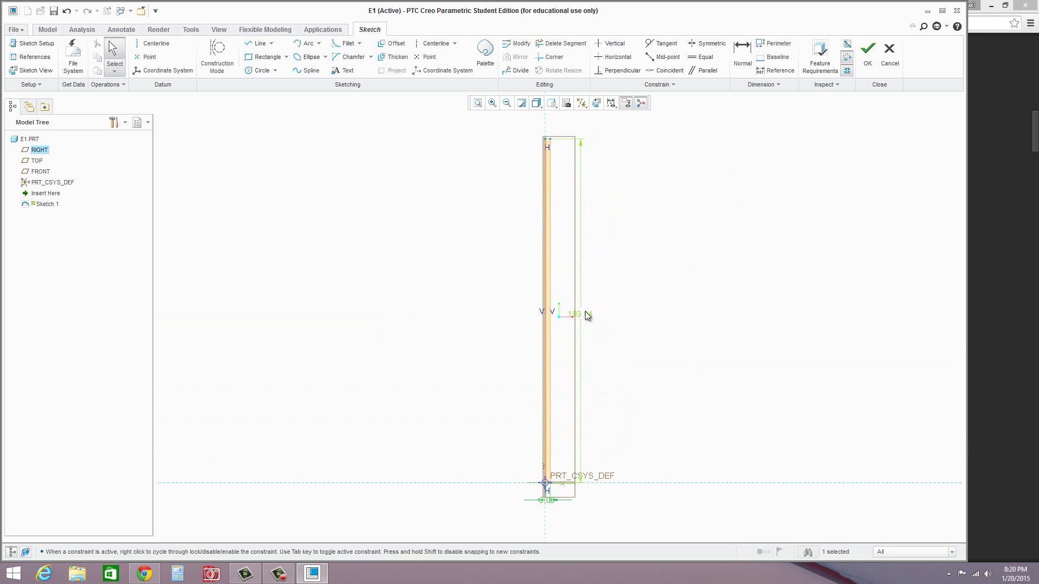
double_click(584, 315)
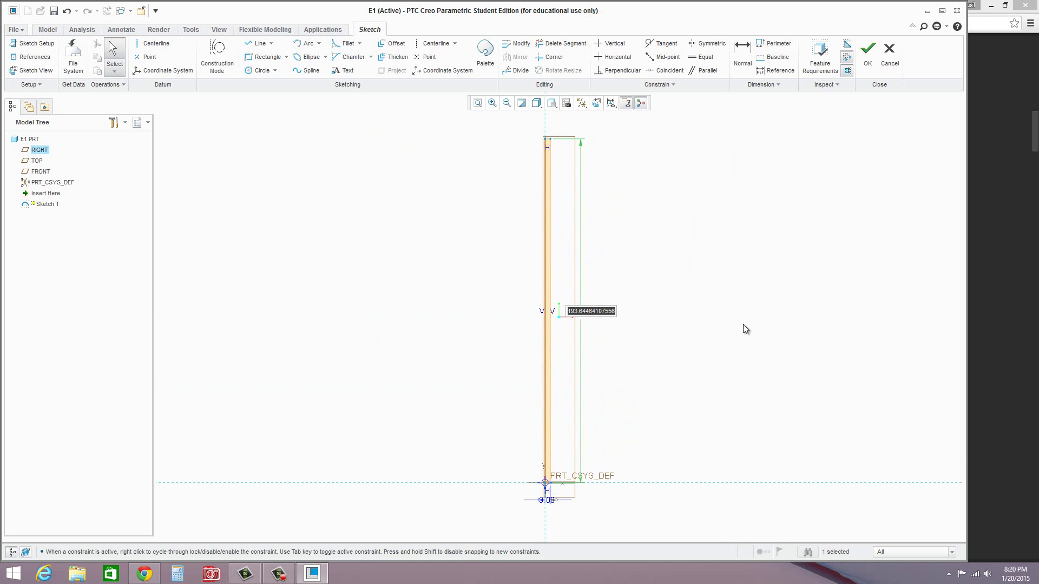
text(5)
key(Return)
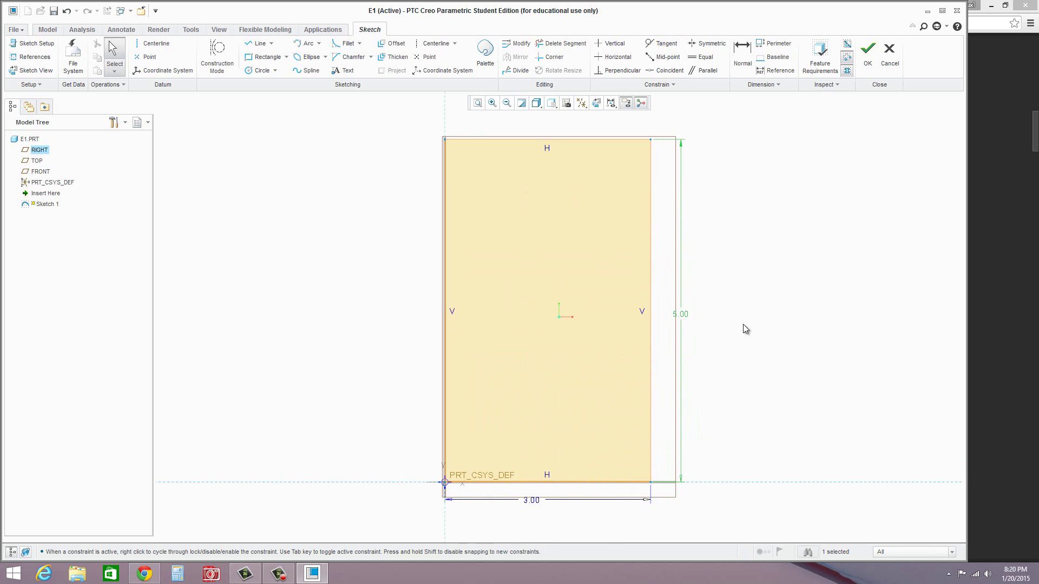
click(867, 67)
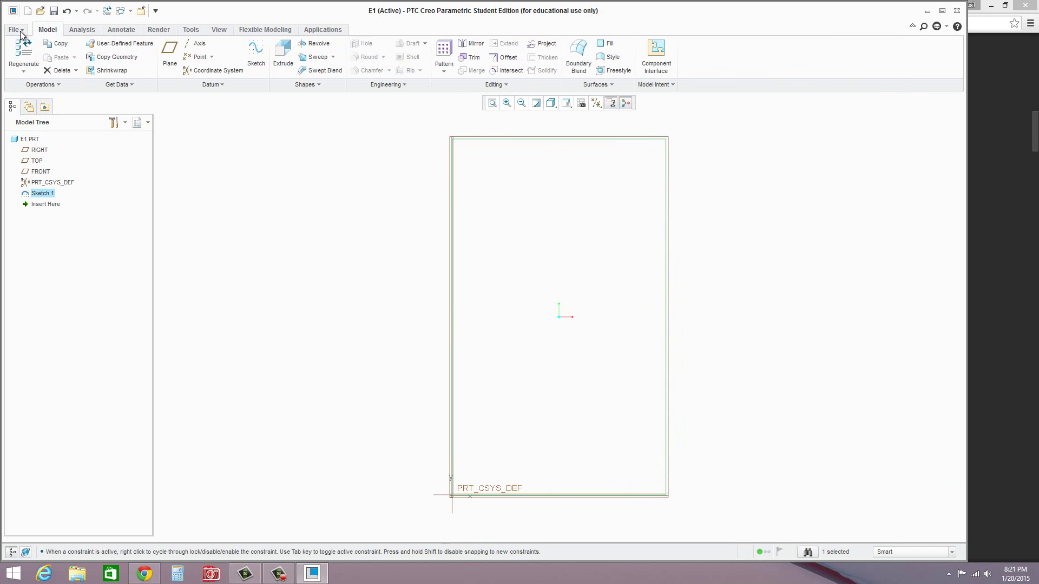
Step: Start extruding the rectangle sketch, flip its direction behind the sketch plane and flip it forward again
click(285, 54)
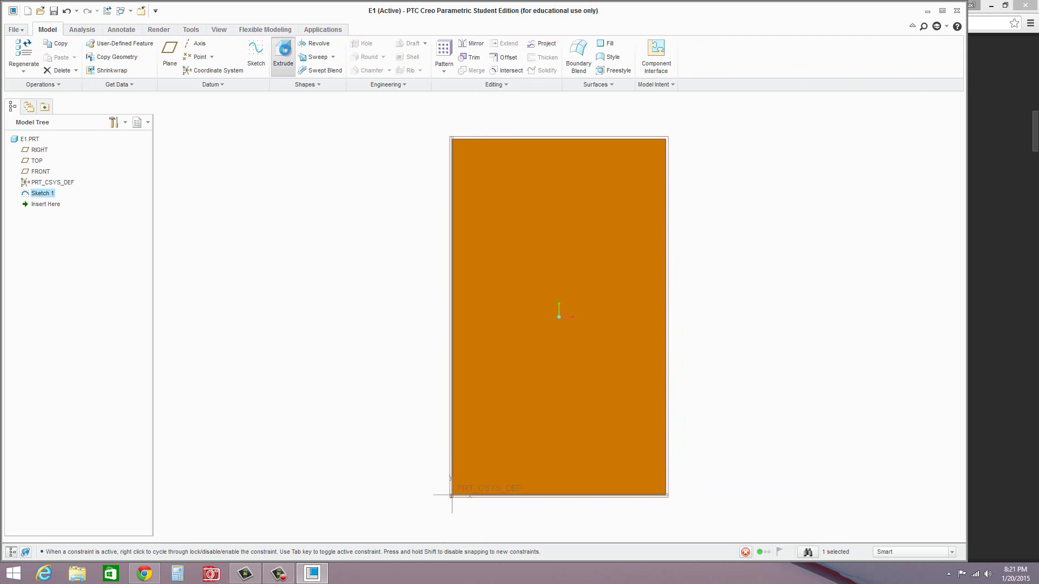
key(ctrl+d)
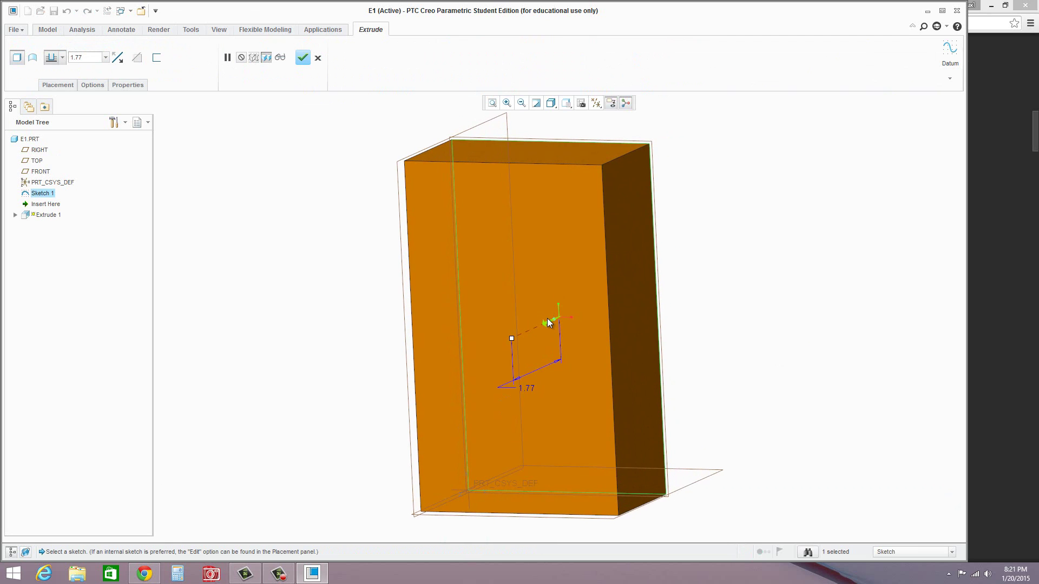
scroll(549, 323, down, 2)
scroll(548, 323, up, 3)
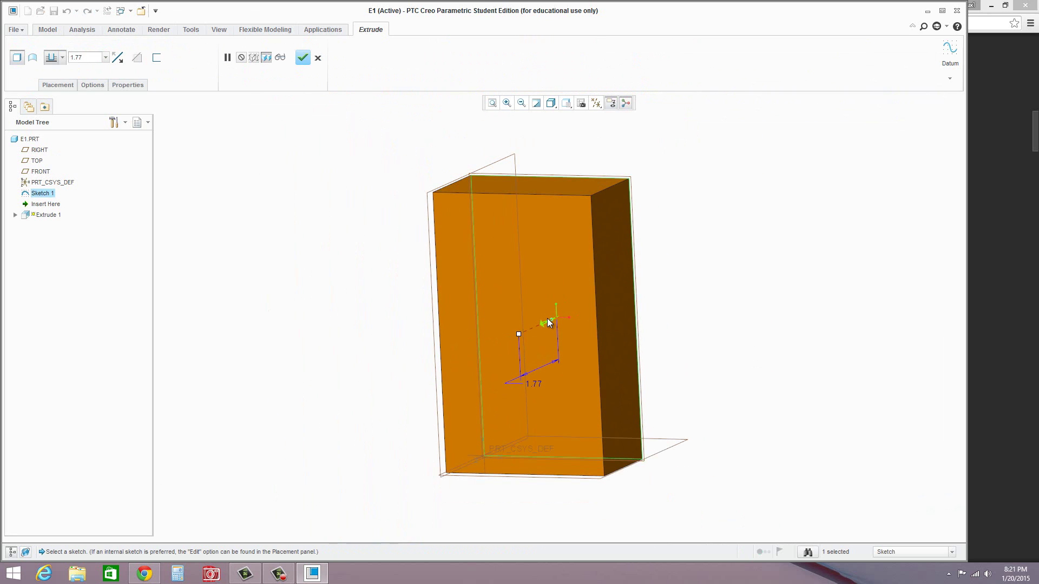
middle_drag(541, 308, 528, 328)
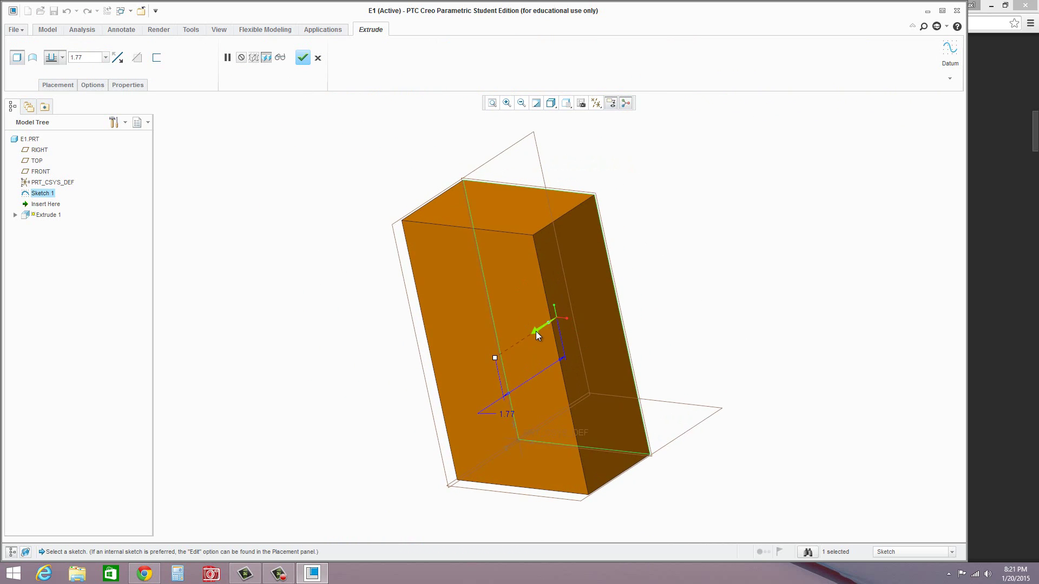
click(536, 332)
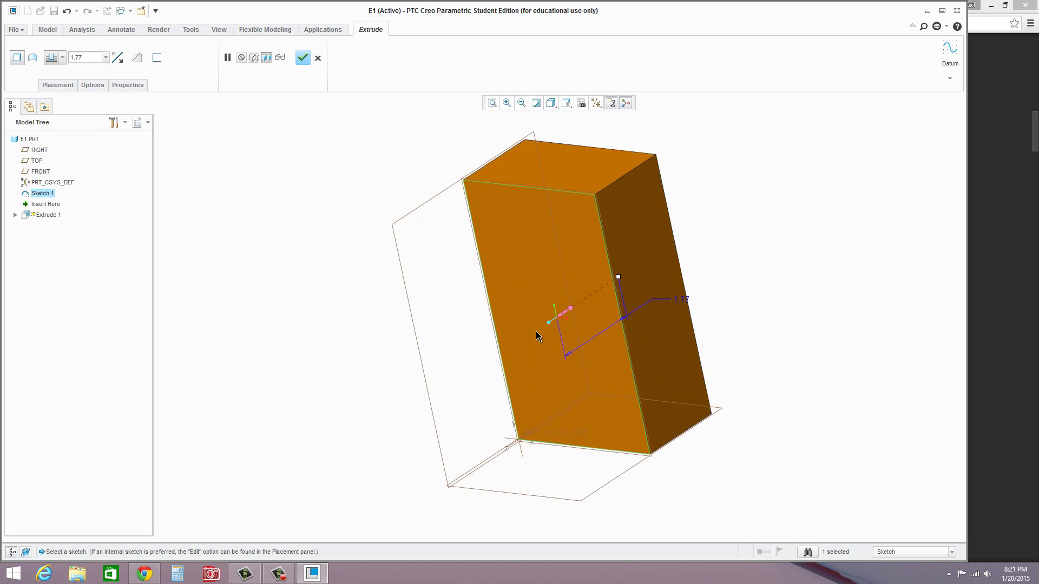
click(570, 309)
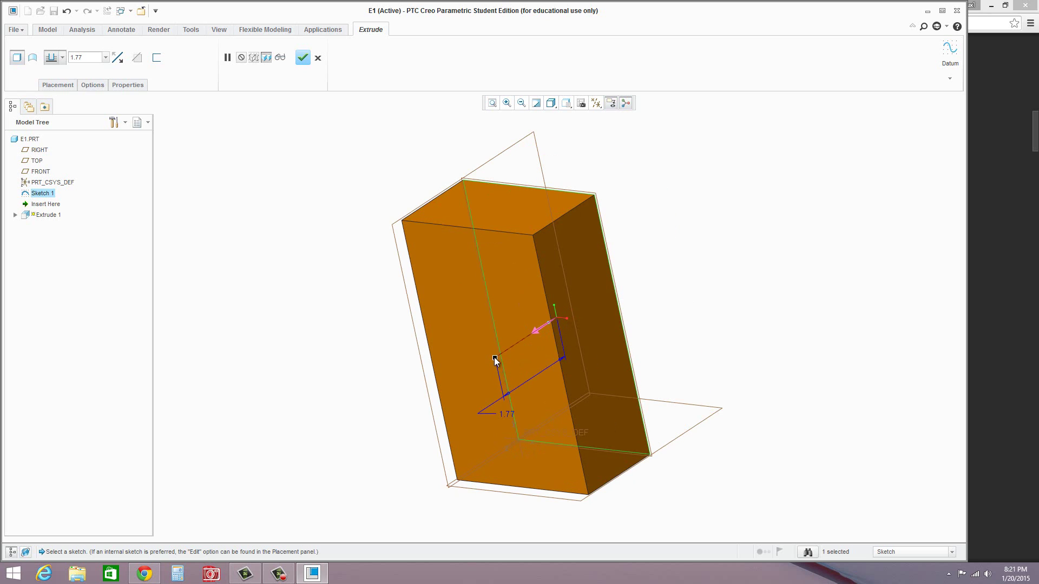
Step: Set the extrusion's blind depth to 0.5
drag(494, 358, 519, 350)
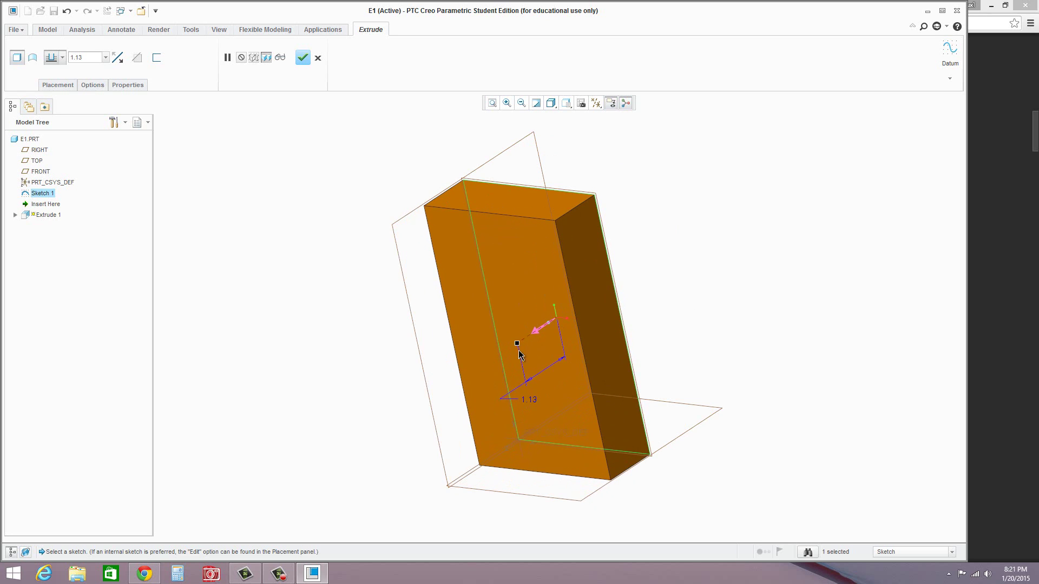
double_click(531, 401)
text(.5)
key(Return)
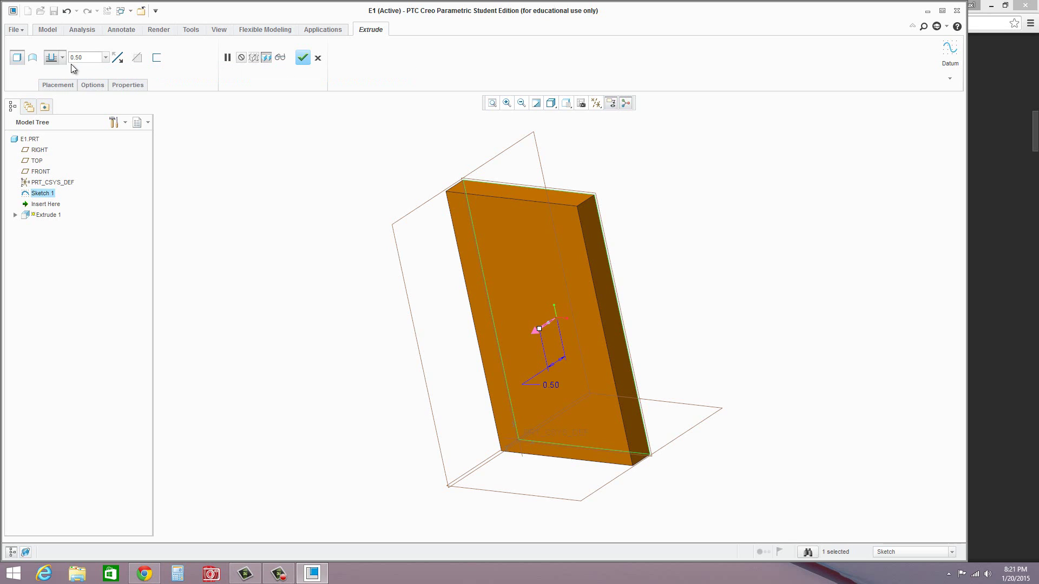
Step: Try the surface option for the extrusion, return it to a solid and accept the feature
click(38, 62)
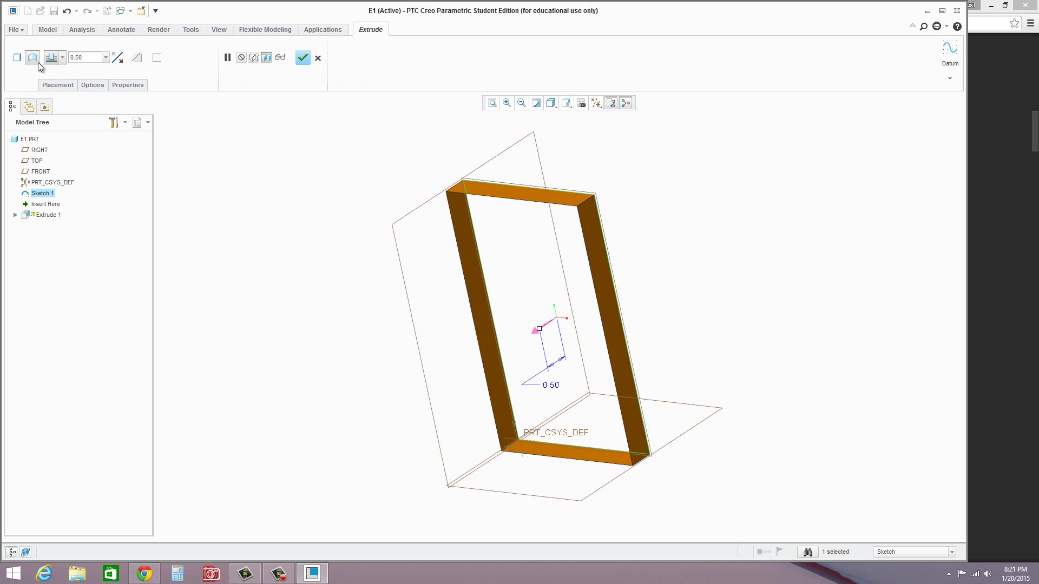
click(18, 59)
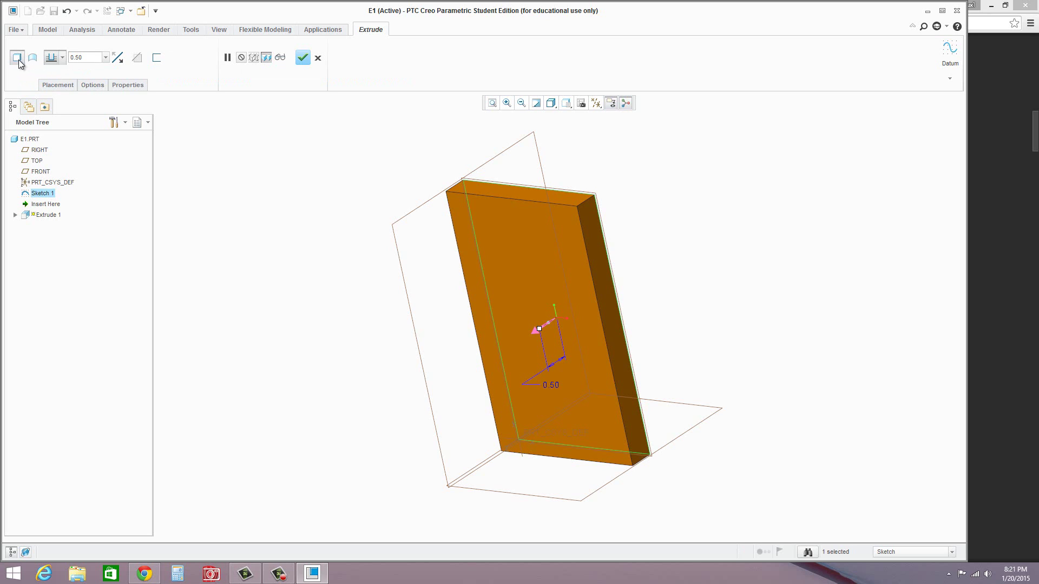
click(63, 58)
click(61, 54)
click(303, 59)
click(668, 290)
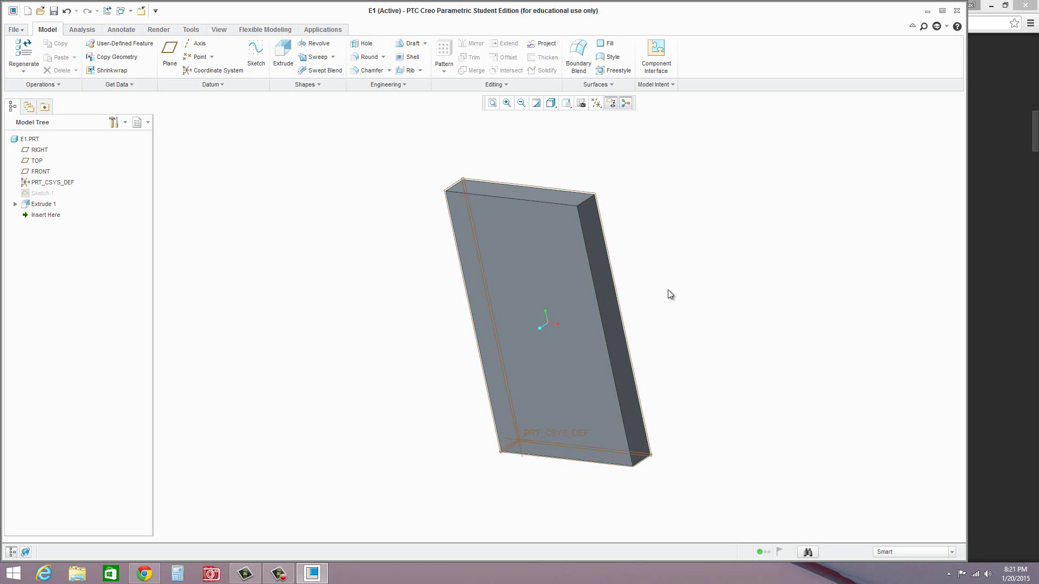
Step: Hide the display of all datum axes, points, coordinate systems and planes
click(597, 106)
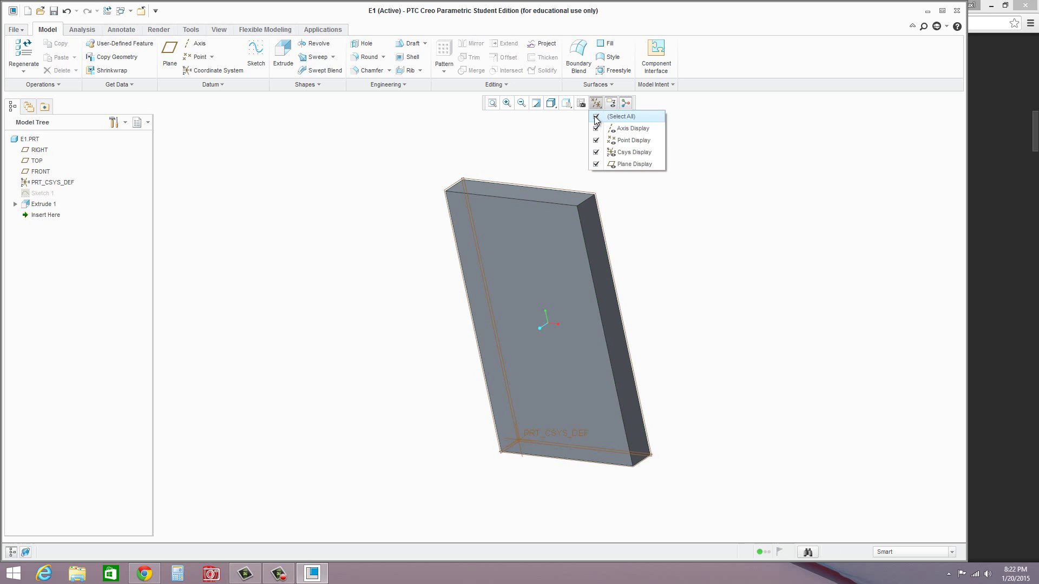
click(598, 119)
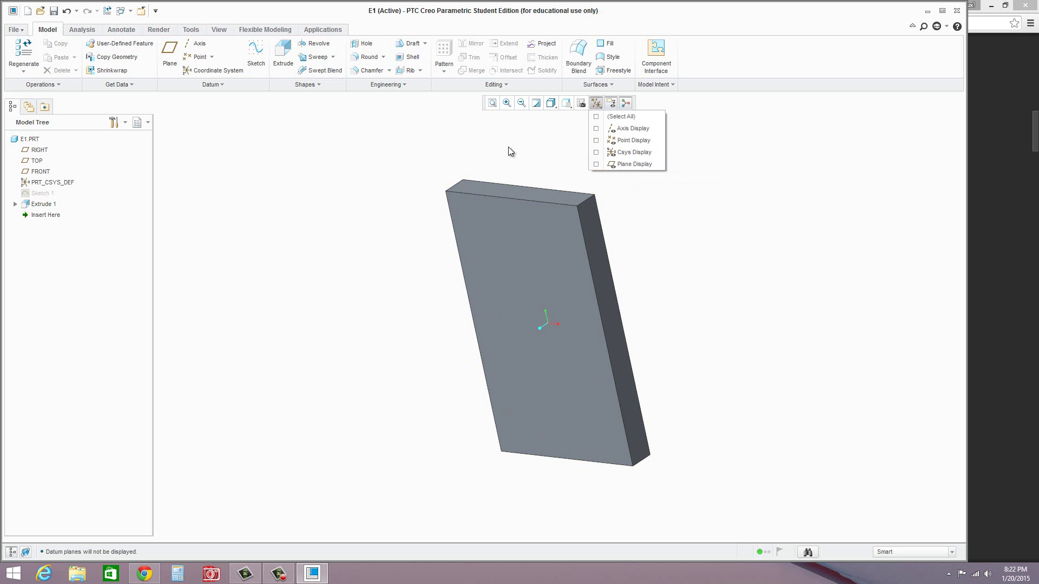
middle_drag(396, 227, 406, 227)
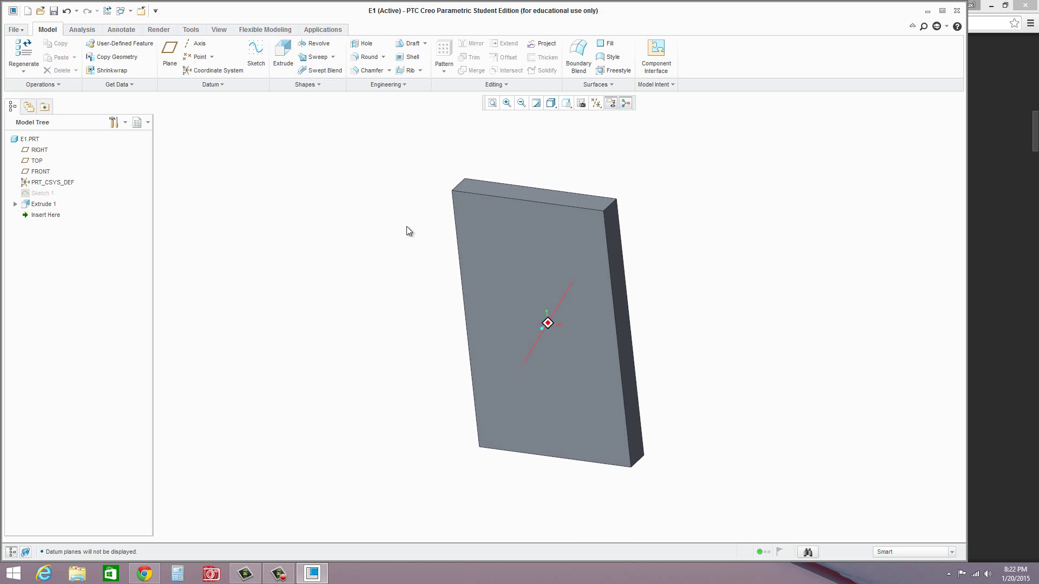
Step: View the plate in the BACK and FRONT saved orientations and return to the Standard Orientation
click(567, 104)
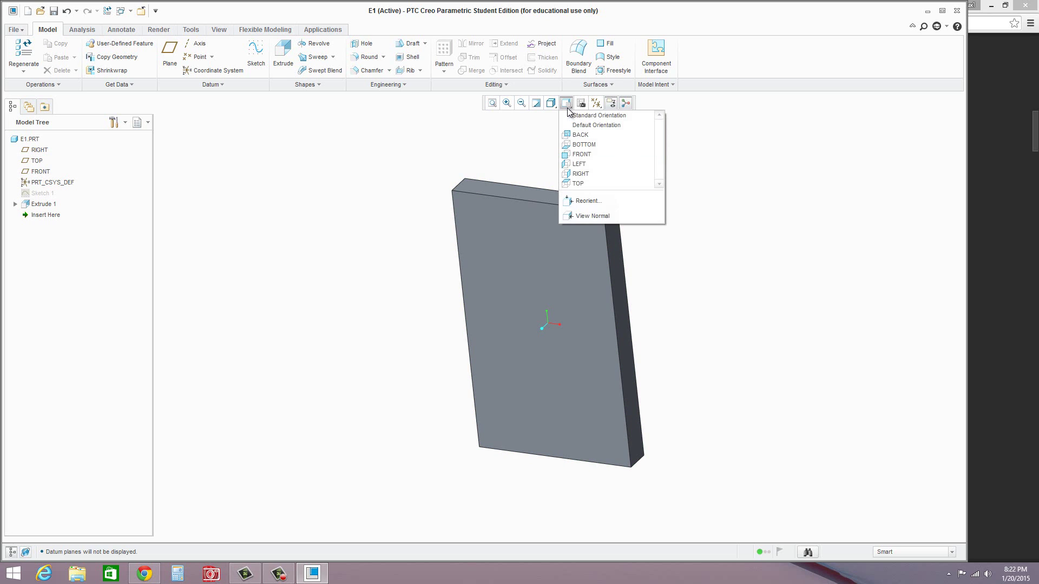
click(578, 135)
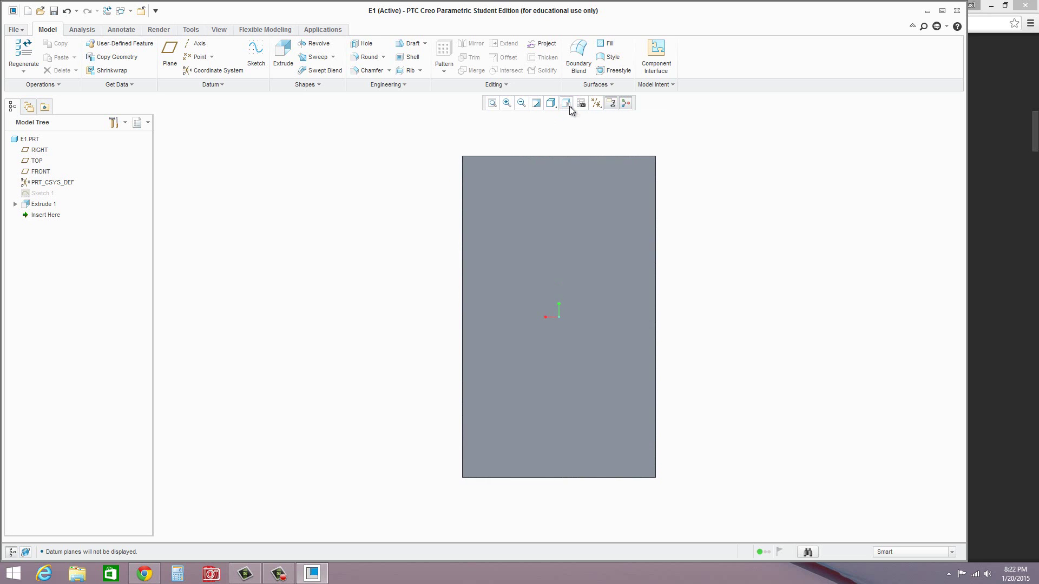
click(567, 104)
click(571, 144)
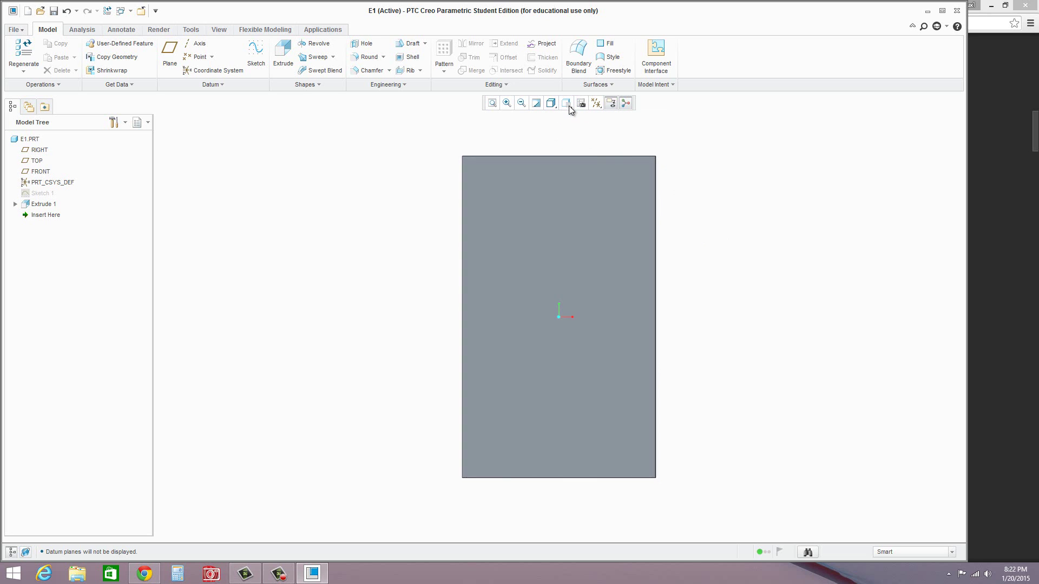
click(567, 103)
click(586, 115)
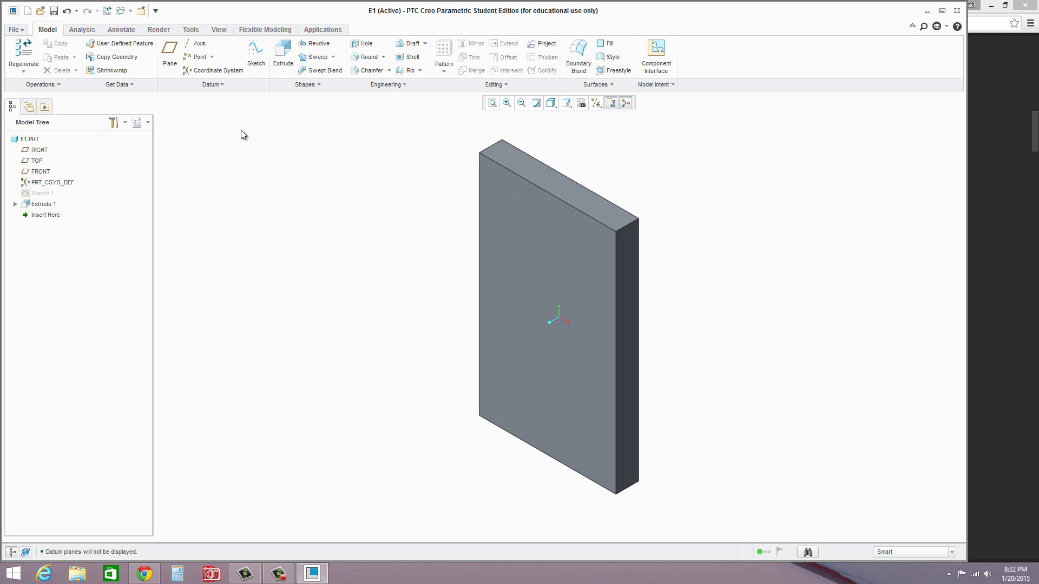
Step: Start an extrusion sketch on the plate's front face with a corner rectangle from its lower-left corner, about 3.76 wide and 1.92 high
click(284, 53)
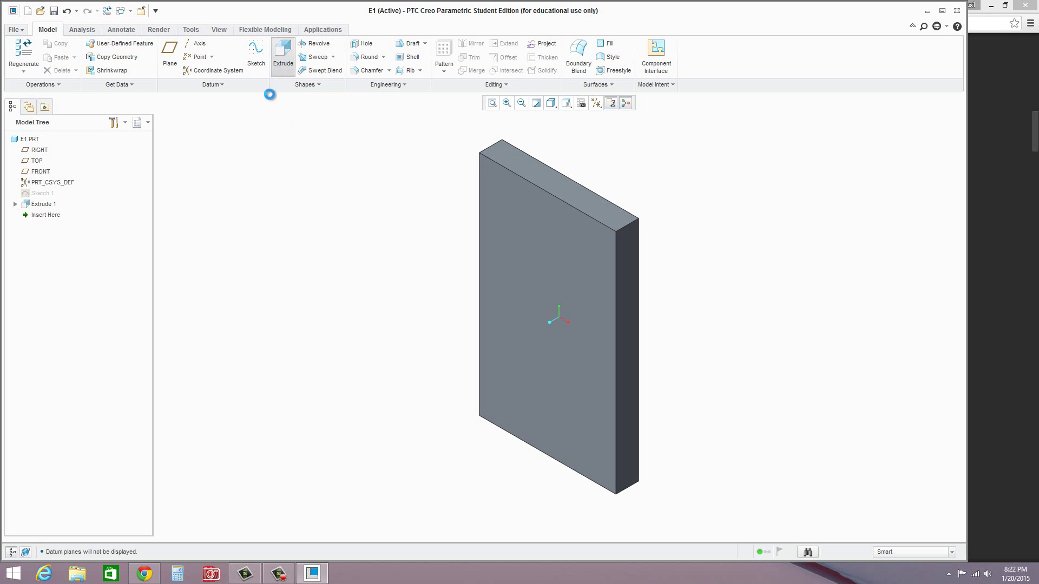
click(542, 385)
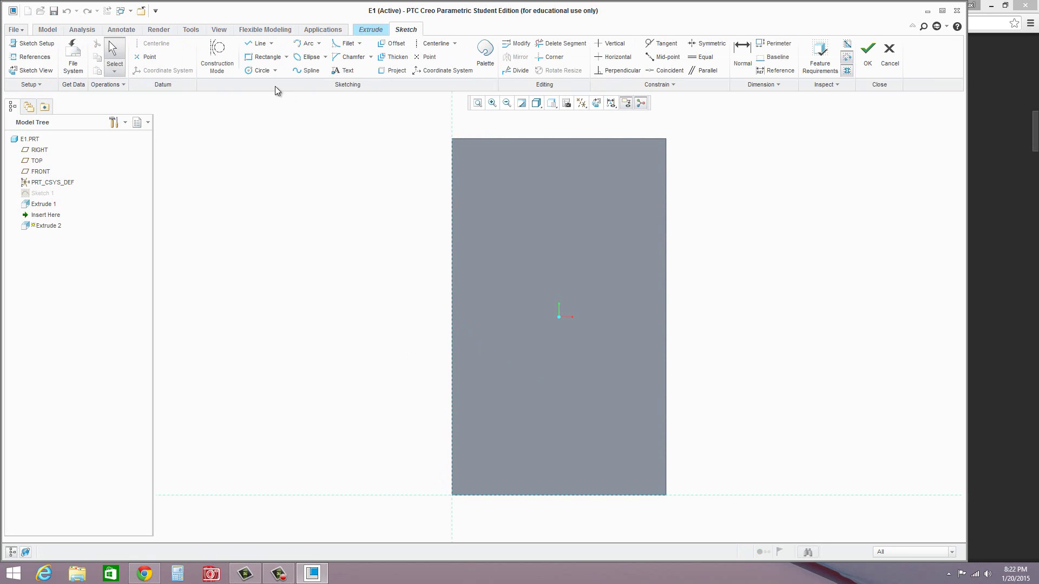
click(261, 57)
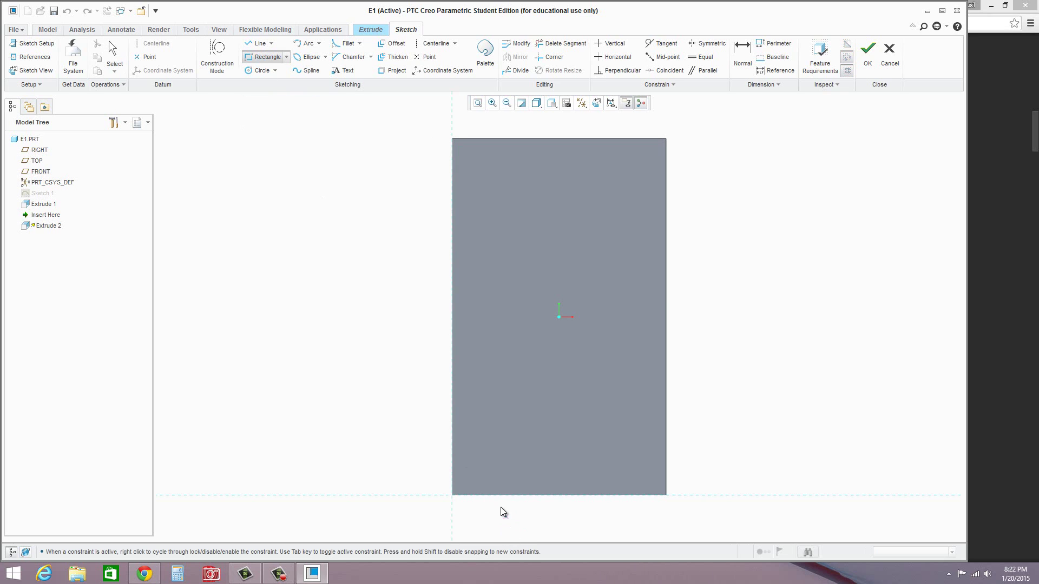
click(452, 496)
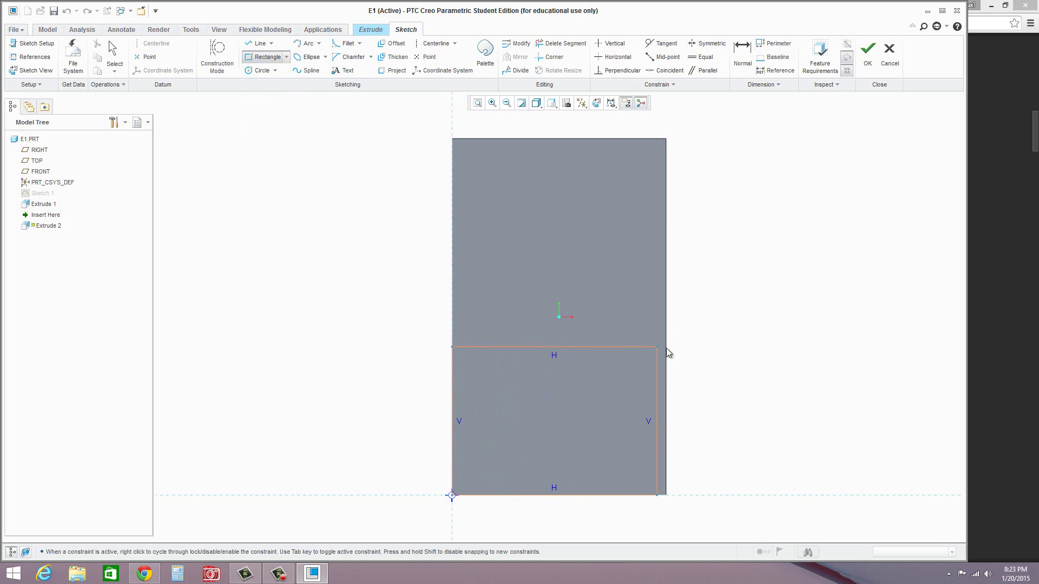
click(720, 358)
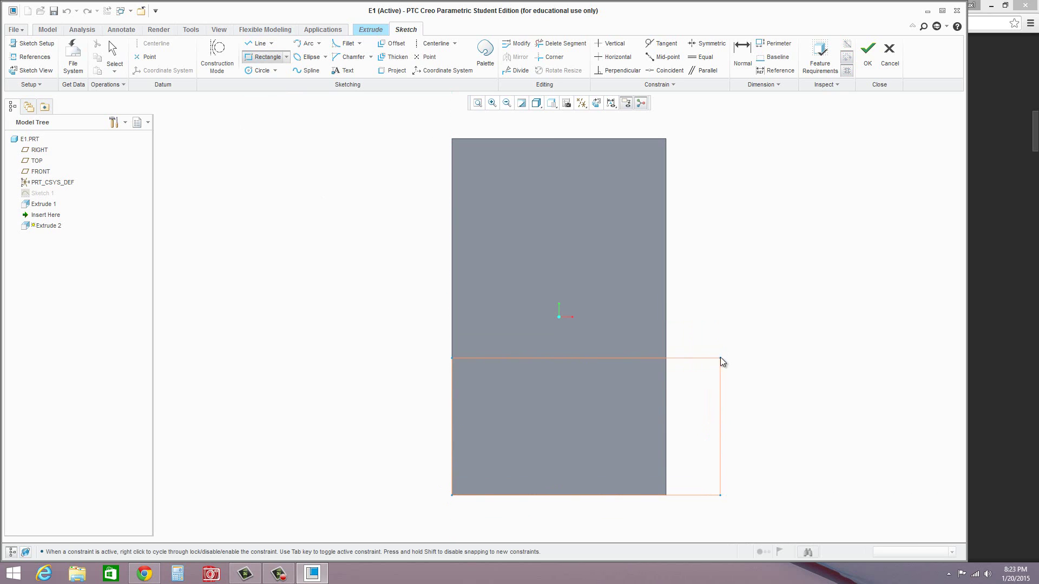
middle_click(771, 413)
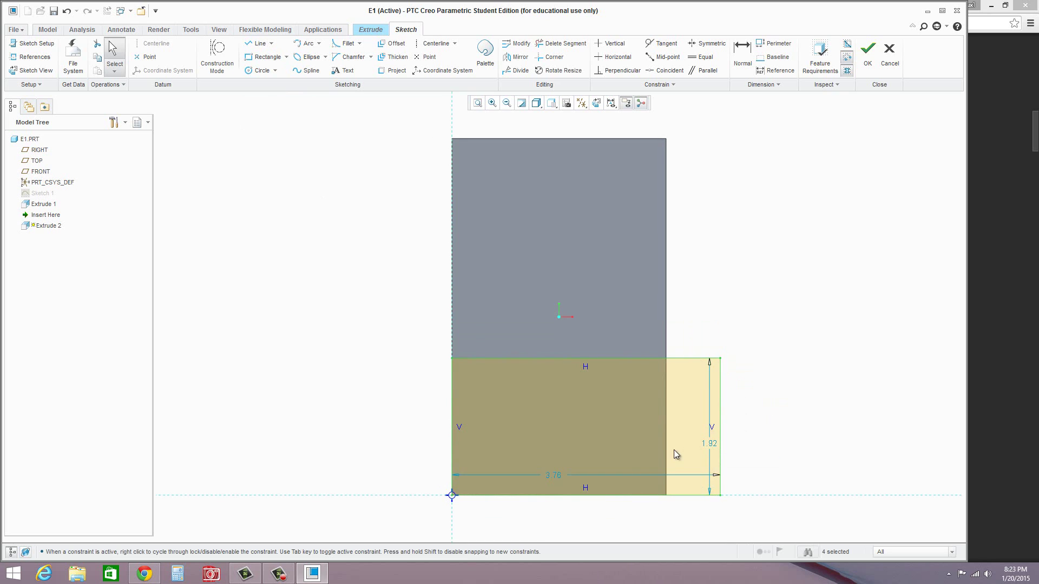
Step: Move the new rectangle's width dimension below the plate and its height dimension to the right of the profile
drag(555, 477, 578, 522)
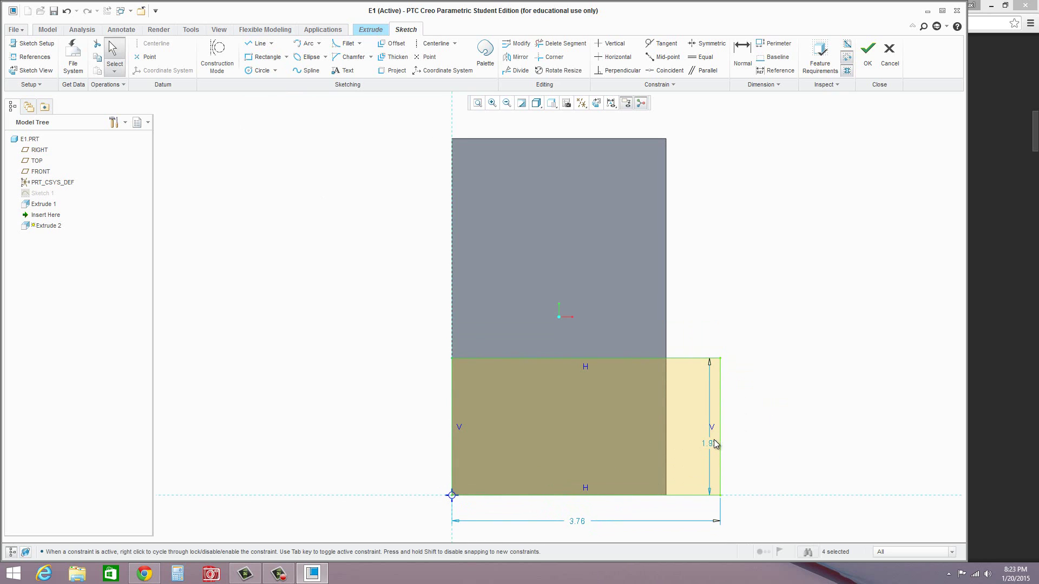
click(755, 457)
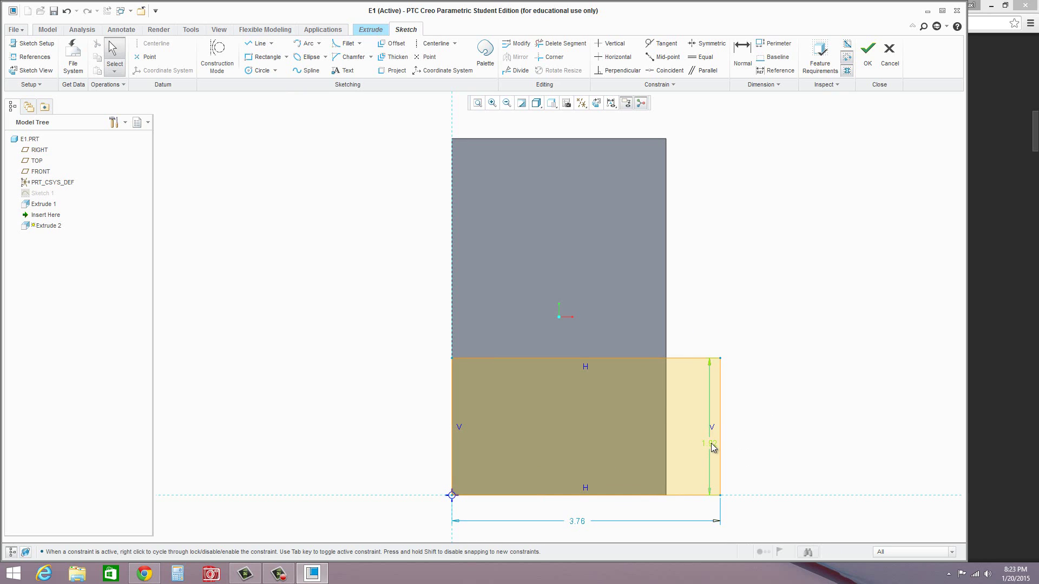
drag(710, 444, 746, 444)
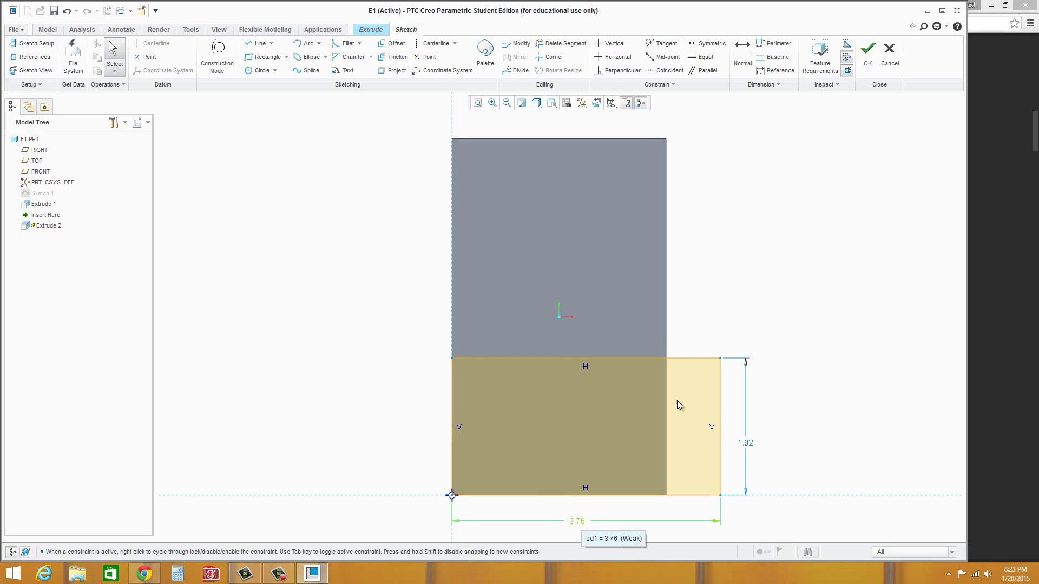
Step: Make the rectangle's right side coincident with the plate's right edge
click(663, 73)
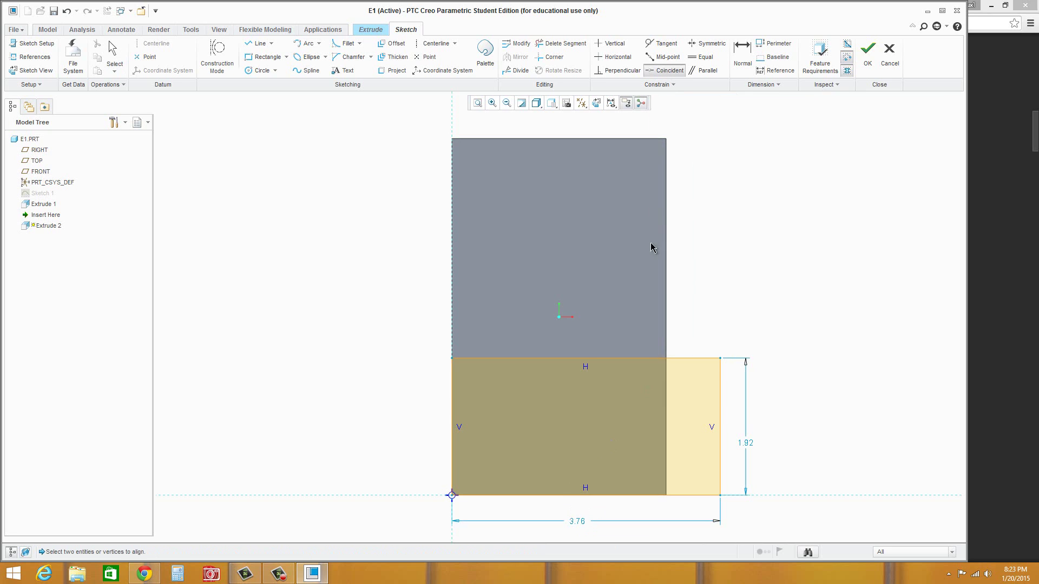
click(720, 417)
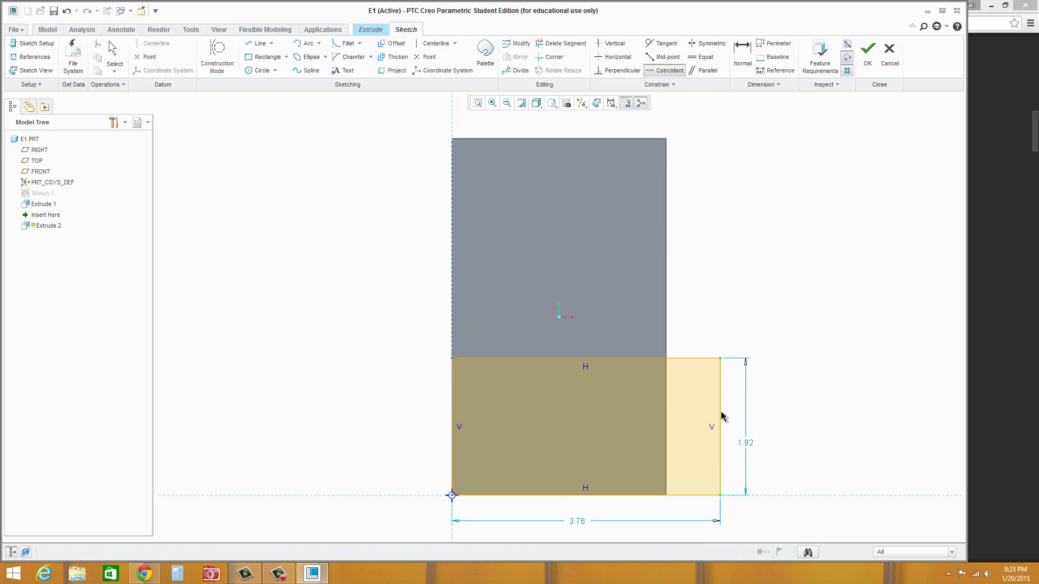
click(667, 310)
click(668, 310)
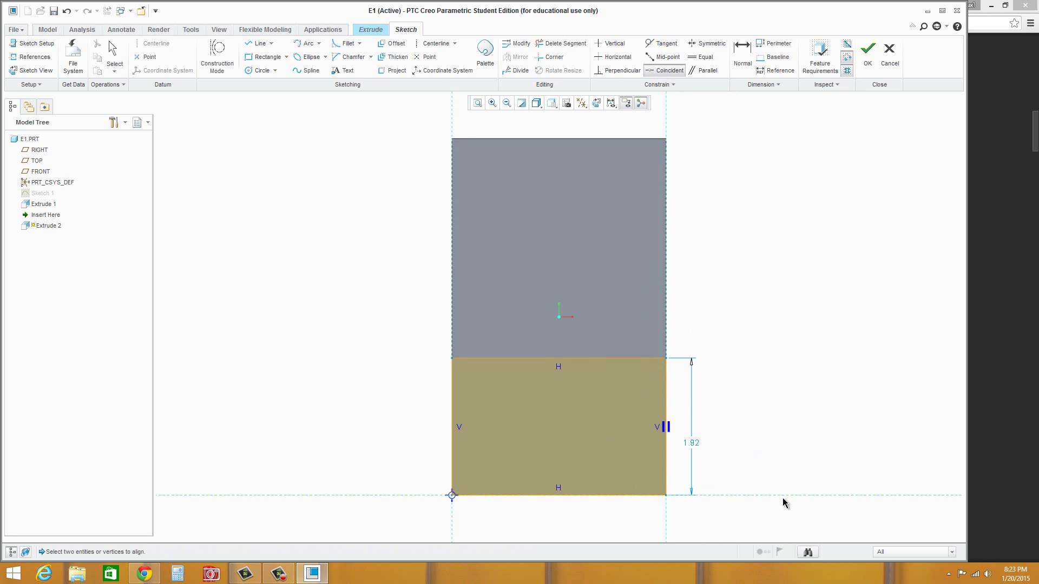
Step: Set the rectangle's height to 1.5
middle_click(745, 223)
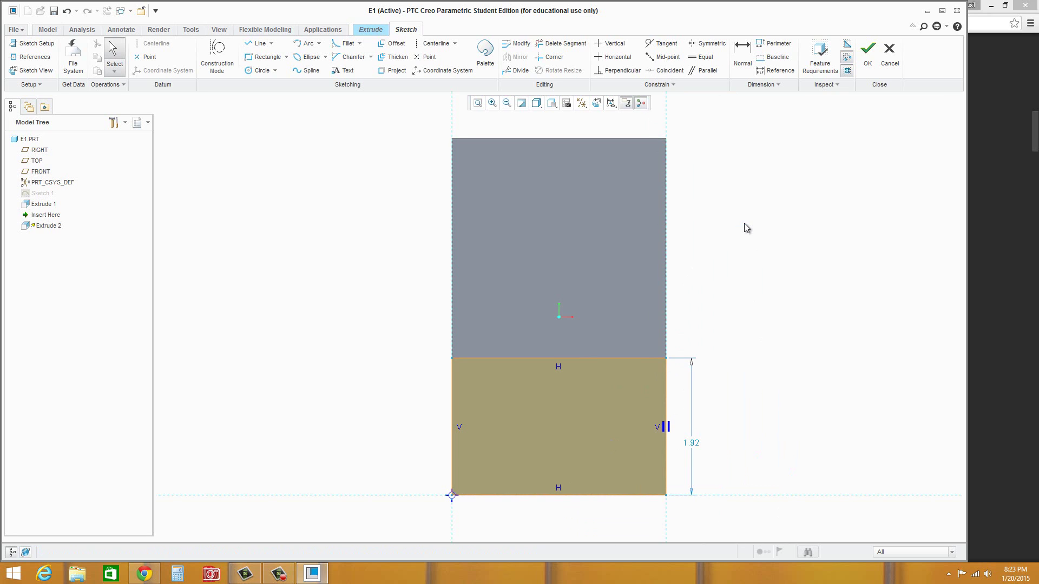
click(695, 445)
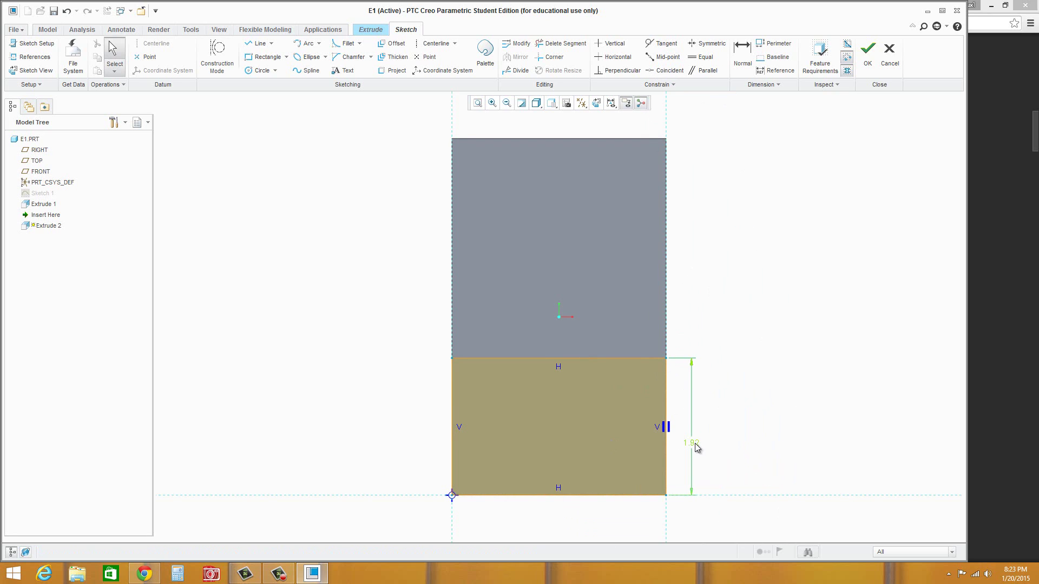
double_click(695, 443)
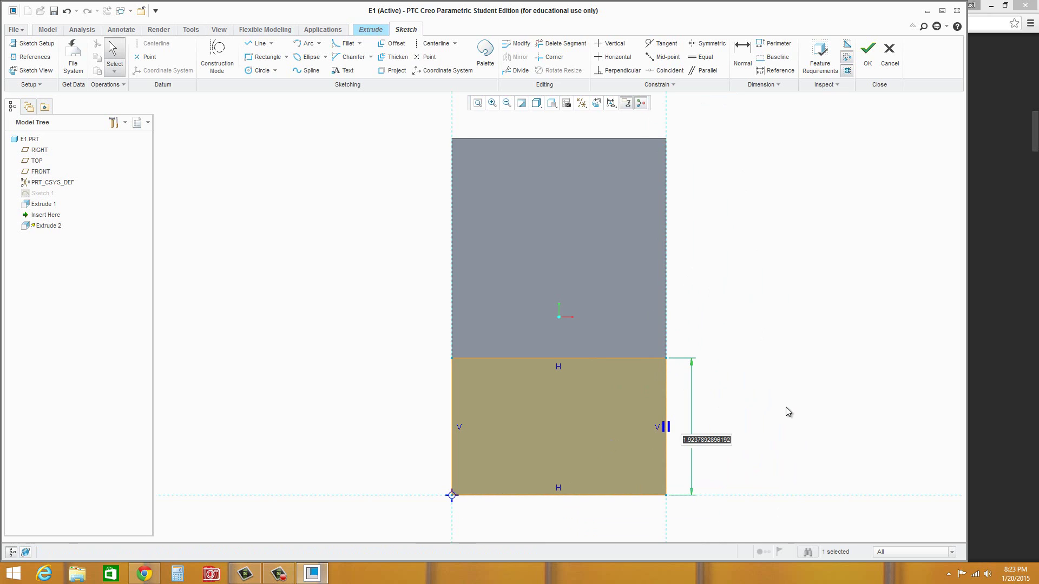
text(1.5)
key(Return)
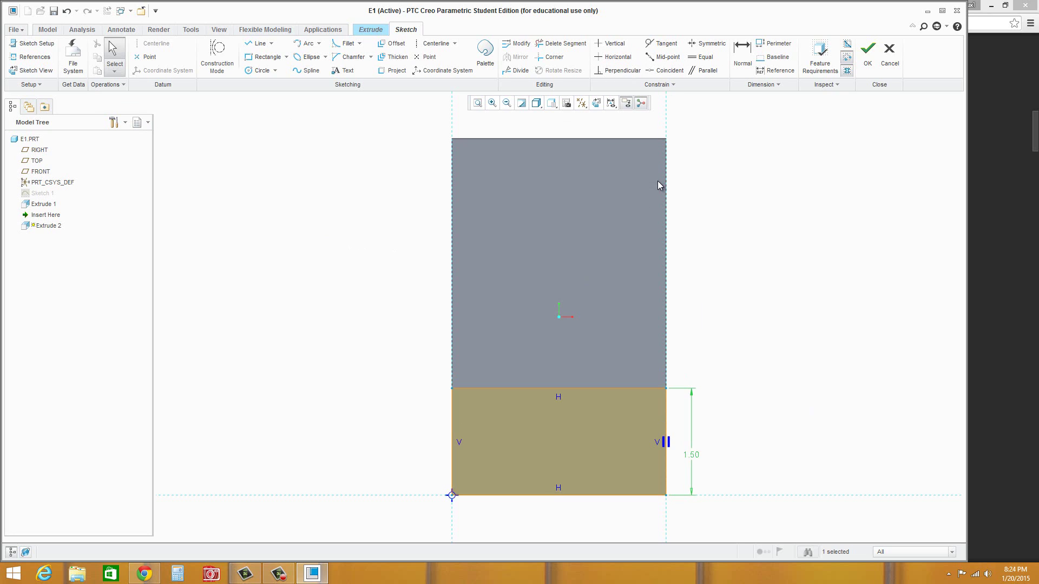
Step: Review the sketch's list of references
click(23, 60)
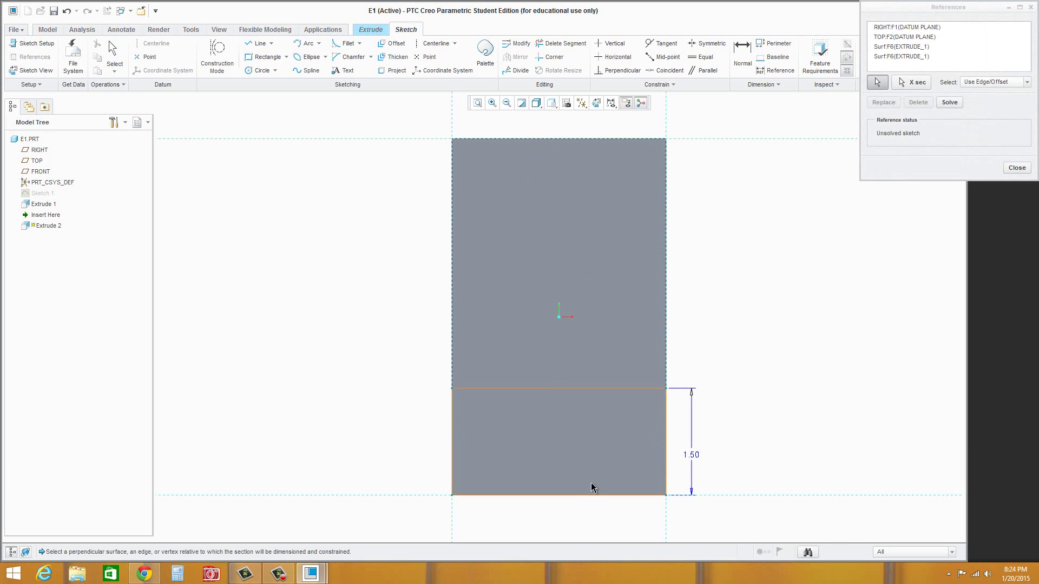
click(1016, 168)
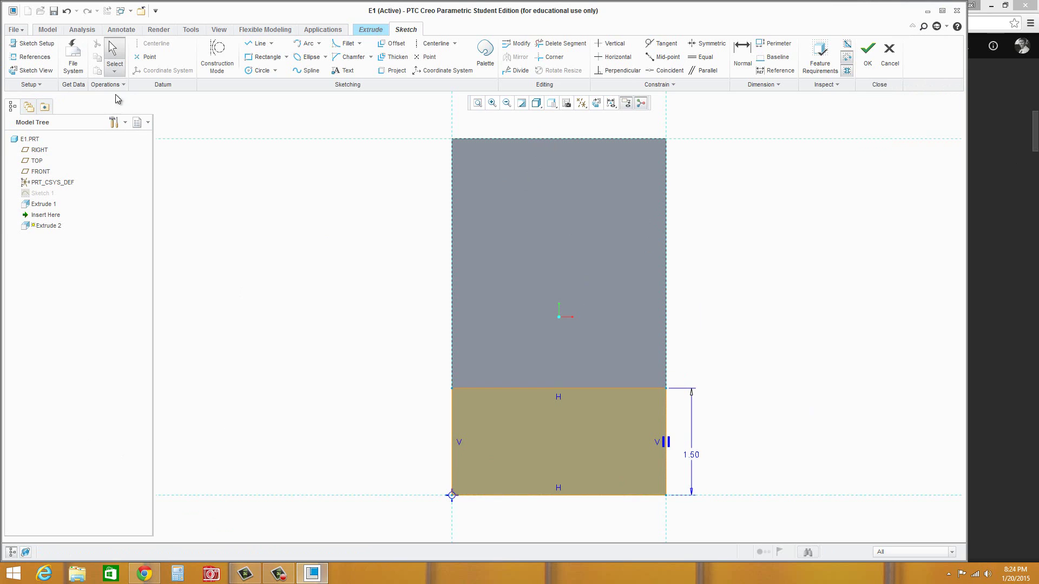
click(281, 574)
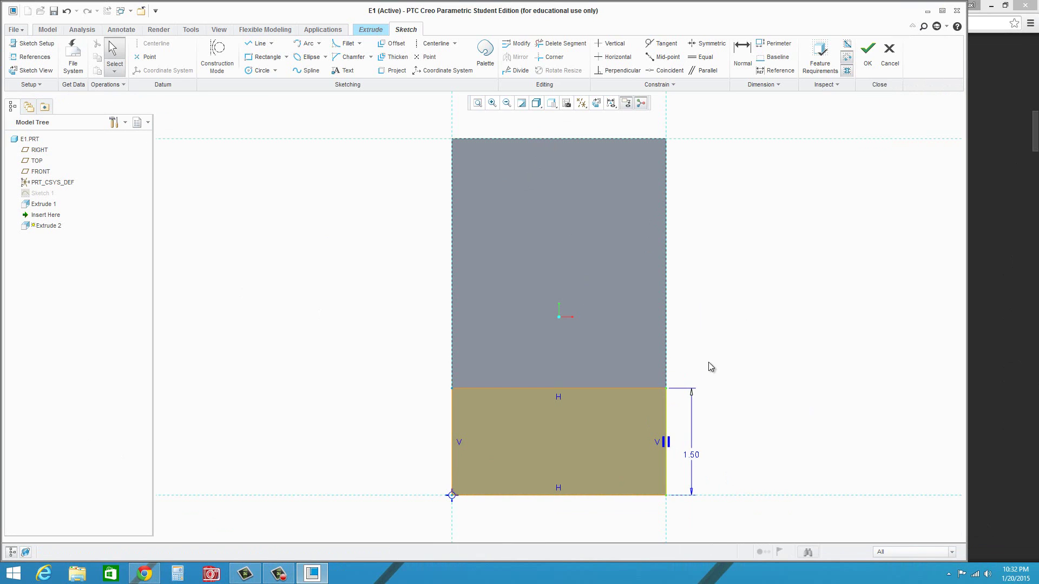
Step: Finish the rectangle sketch and extrude it 0.5 outward from the plate's front face
click(872, 58)
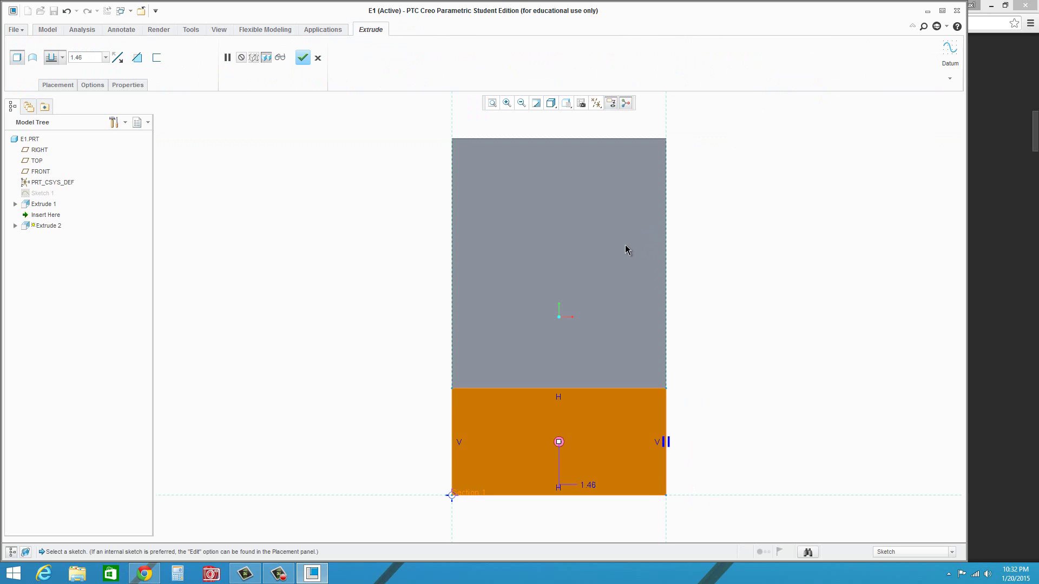
middle_drag(594, 267, 592, 263)
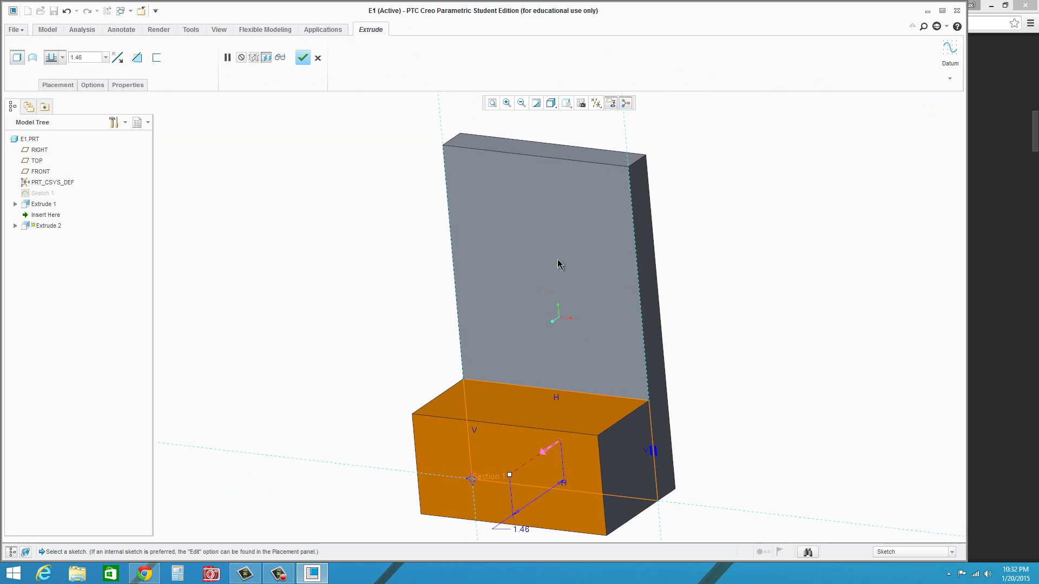
double_click(525, 533)
text(0.5)
key(Return)
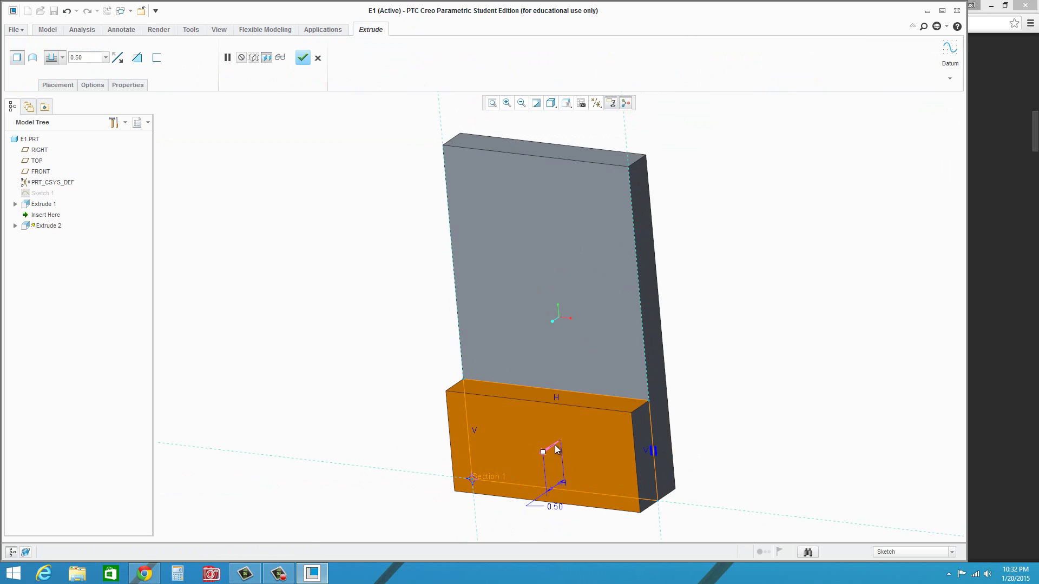
click(303, 58)
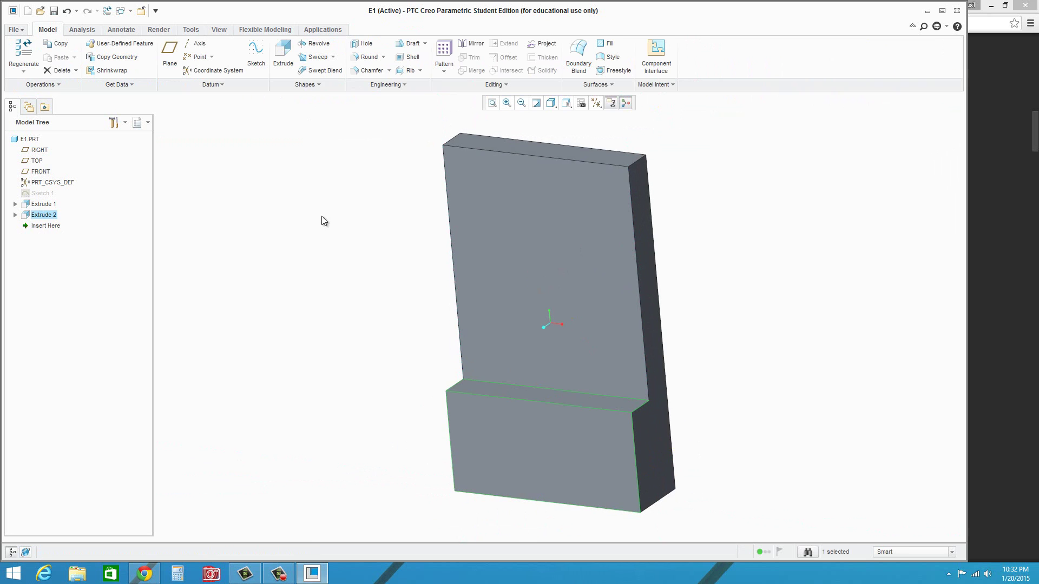
Step: Start an extrusion sketch on the plate's upper front face and draw a circle about 0.72 in diameter near the upper-left corner
middle_drag(467, 431, 442, 436)
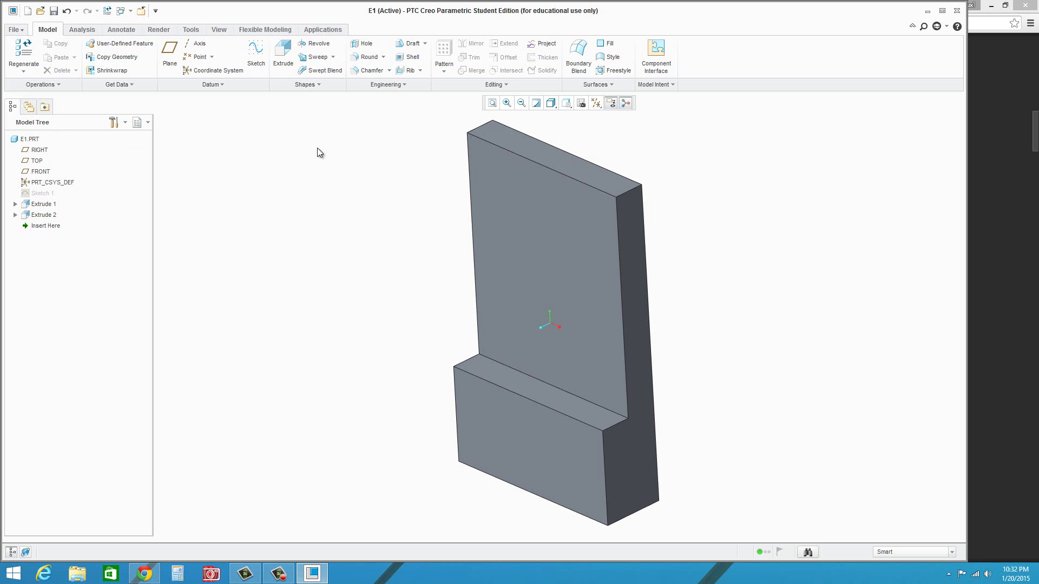
click(283, 51)
click(530, 228)
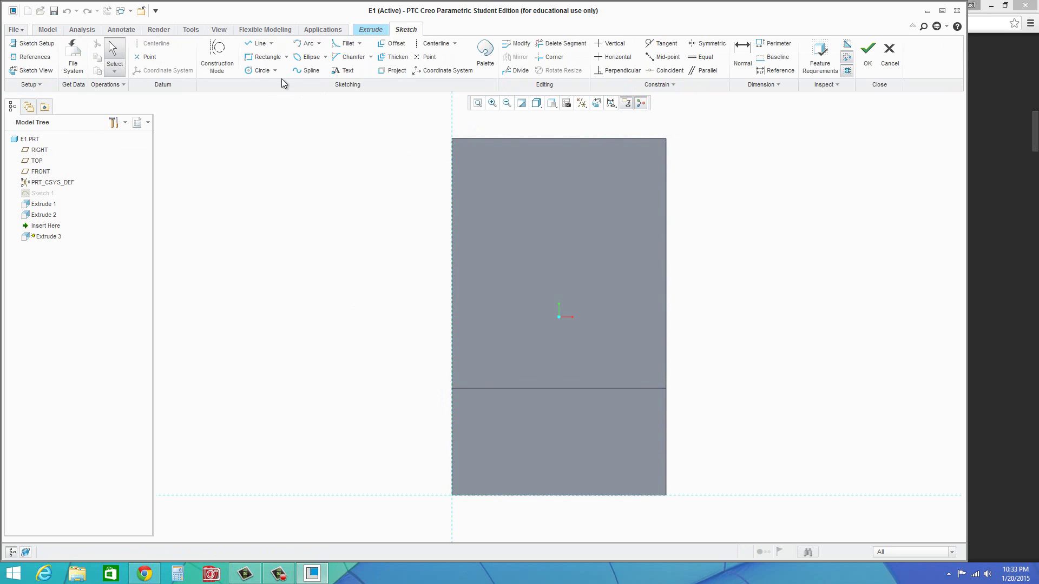
click(253, 71)
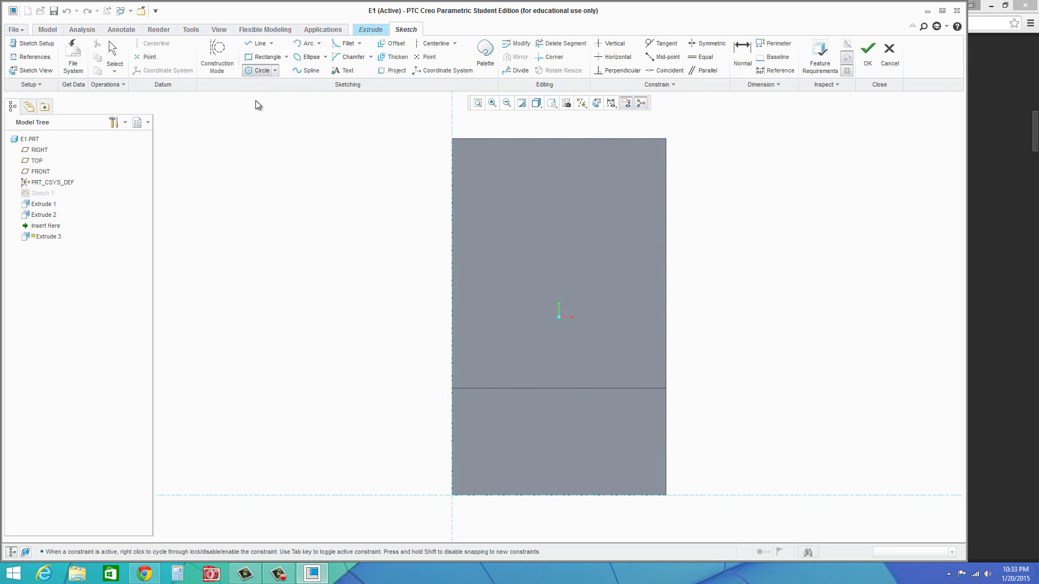
click(507, 199)
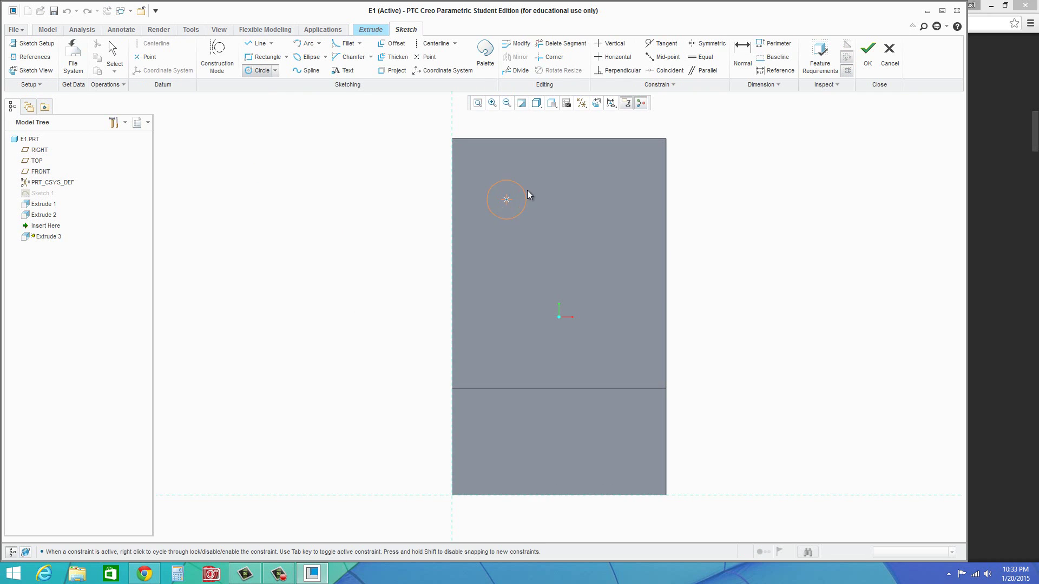
click(531, 190)
middle_click(580, 198)
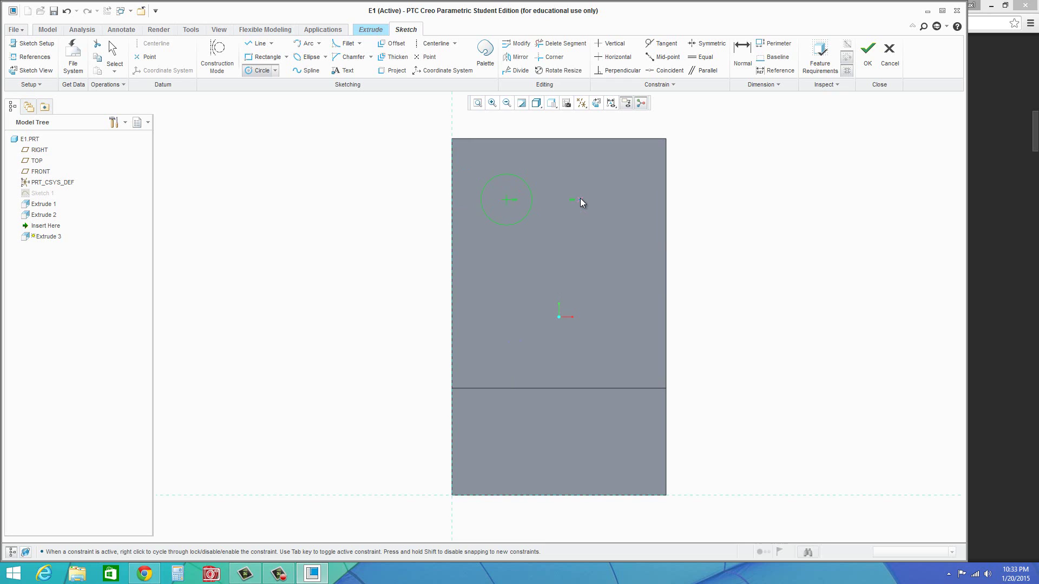
Step: Move the circle's horizontal position dimension above the plate, and its diameter and height dimensions to the left of it
drag(478, 208, 484, 127)
drag(464, 179, 417, 130)
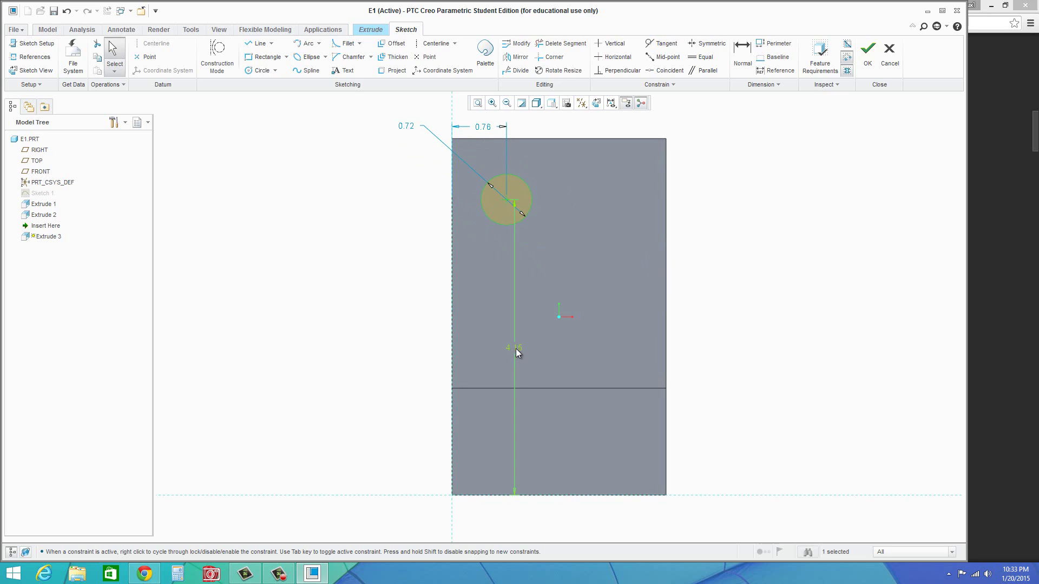
drag(515, 348, 401, 326)
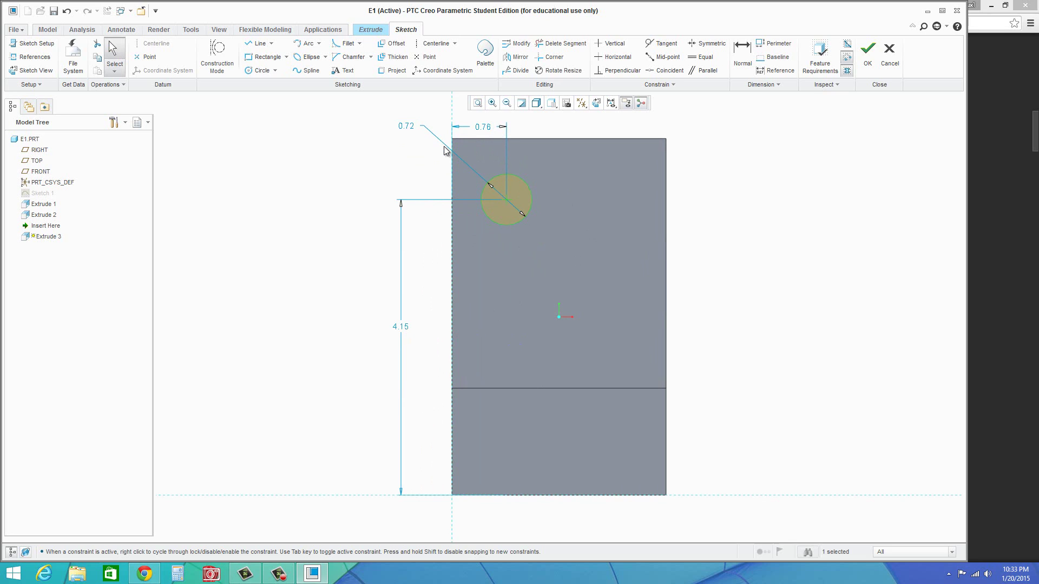
Step: Set the circle centre's distance from the plate's left edge to 1 and its diameter to 0.75
double_click(482, 126)
text(1)
key(Return)
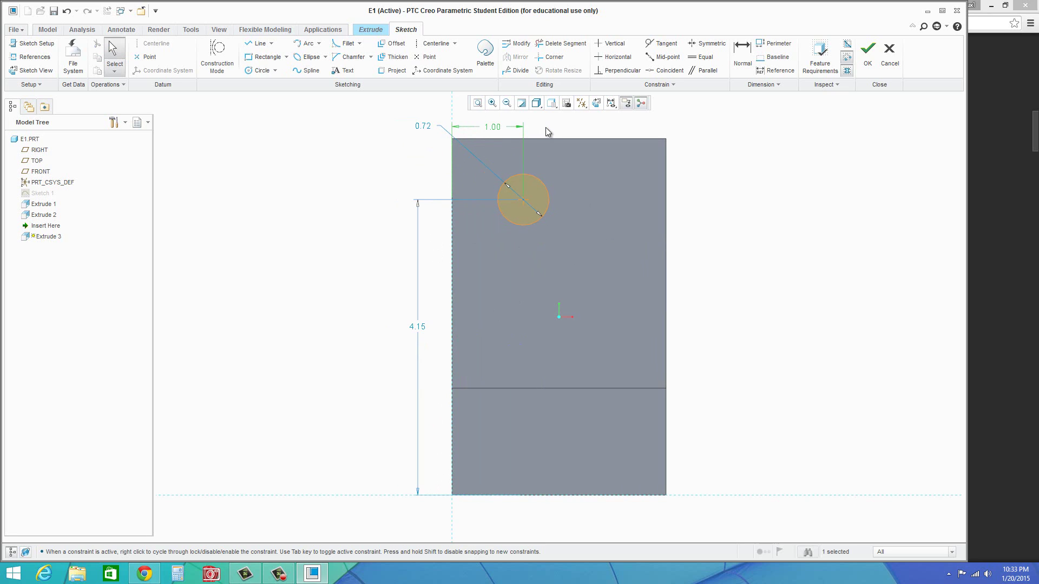
double_click(424, 126)
key(BackSpace)
text(0.75)
key(Return)
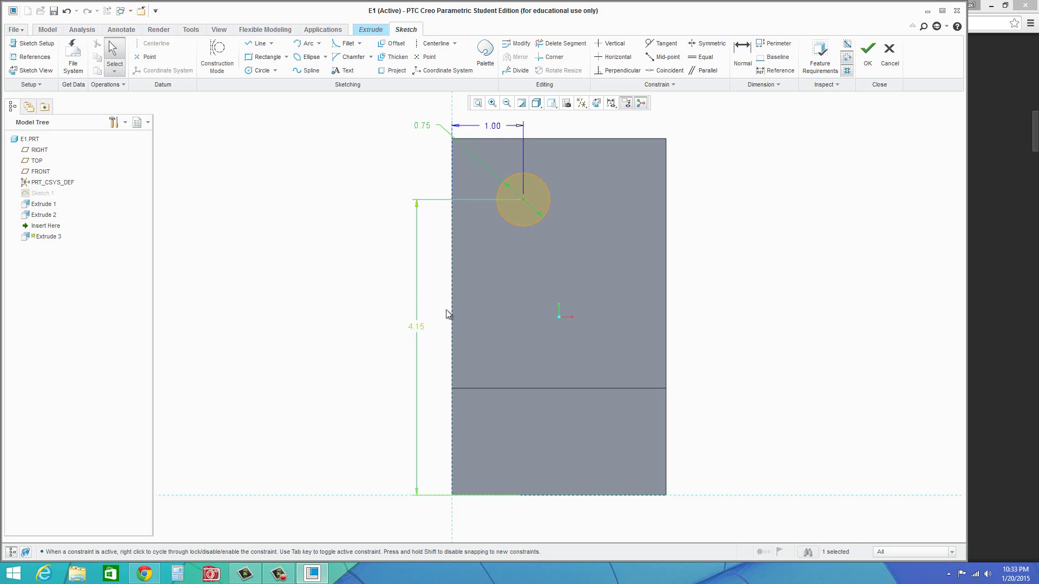
Step: Dimension the circle's centre from the plate's top edge and set the distance to 1
click(417, 158)
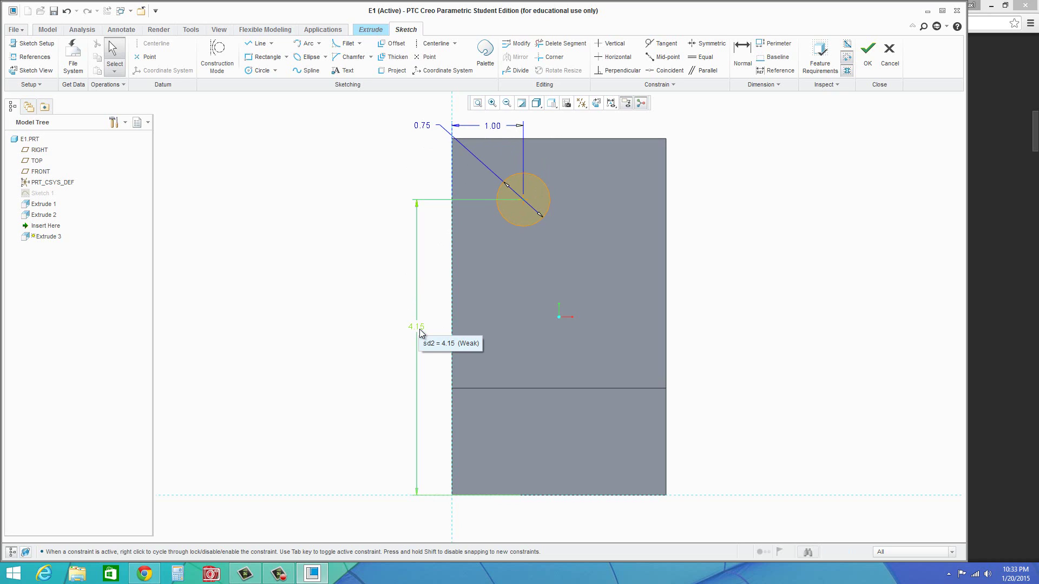
click(744, 64)
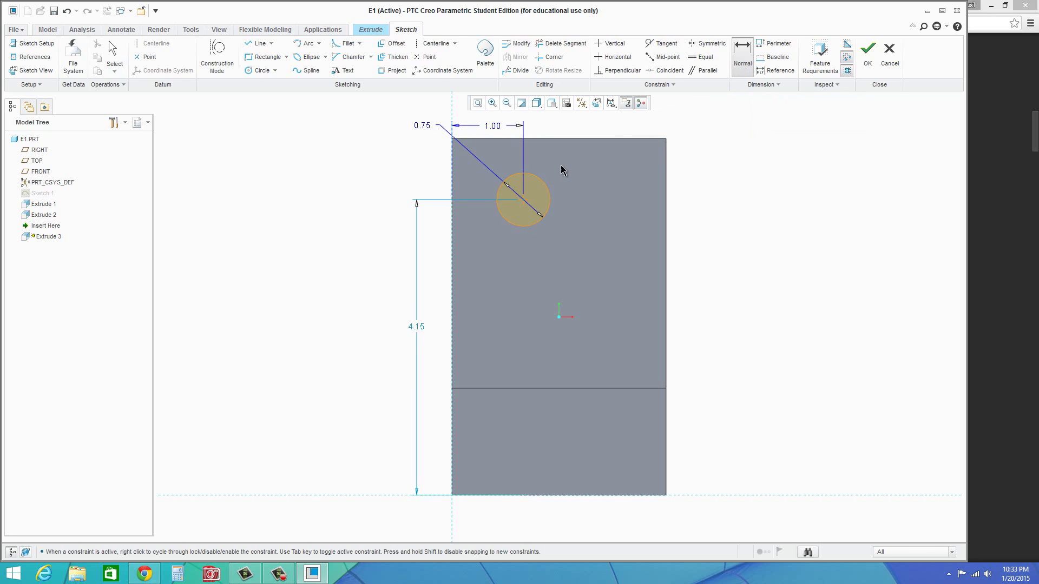
click(523, 201)
click(544, 139)
middle_click(417, 164)
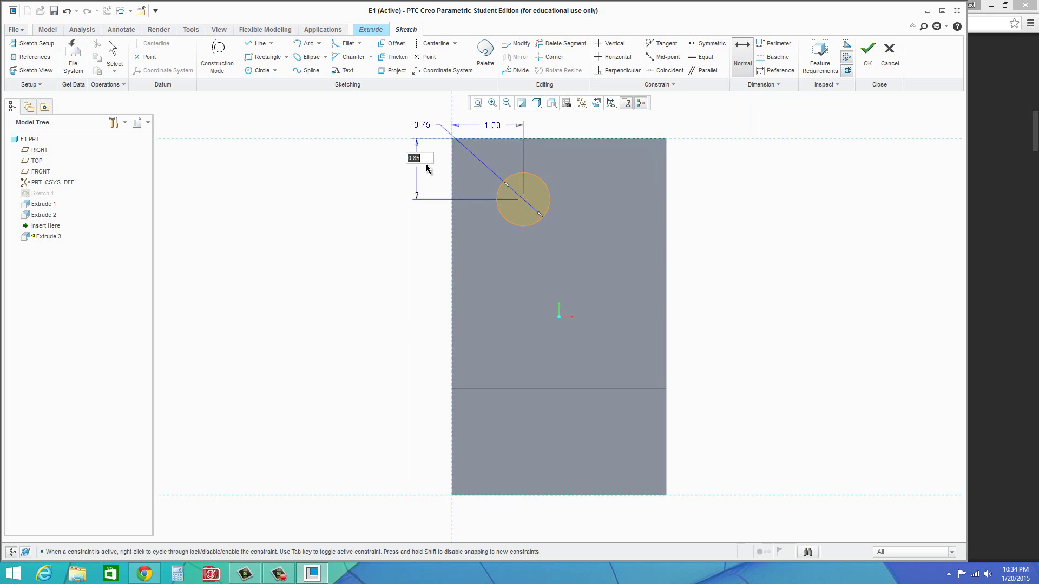
text(1)
key(Return)
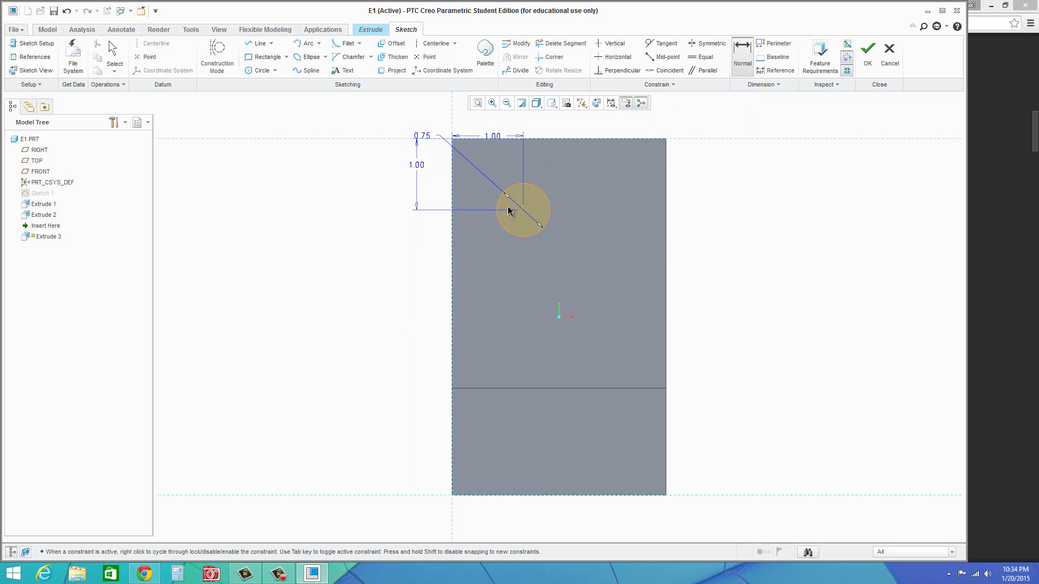
middle_click(403, 121)
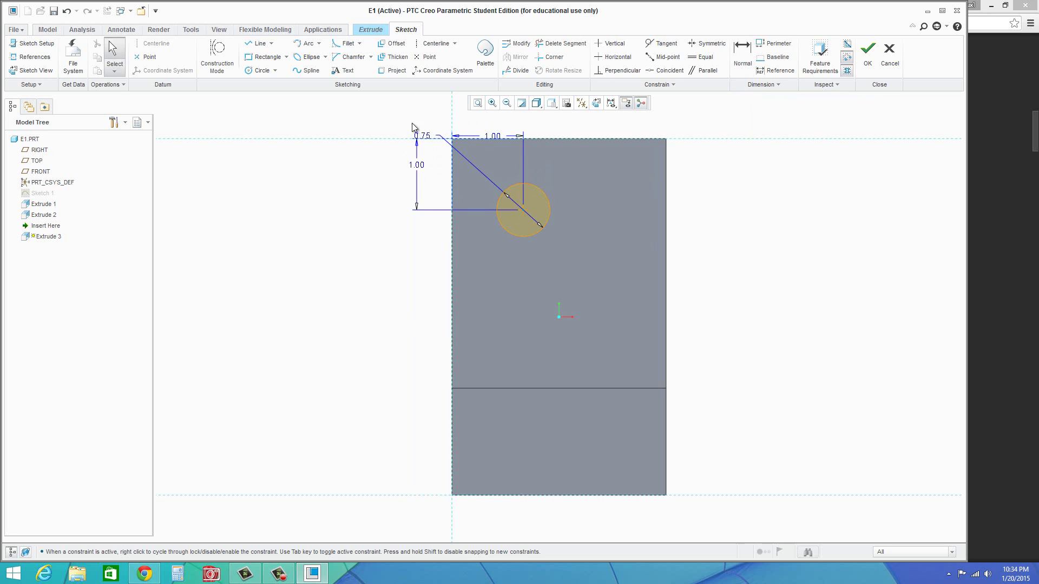
Step: Rearrange the circle's two position dimensions and its diameter dimension so they no longer overlap near the plate's corner
click(485, 139)
drag(495, 140, 494, 127)
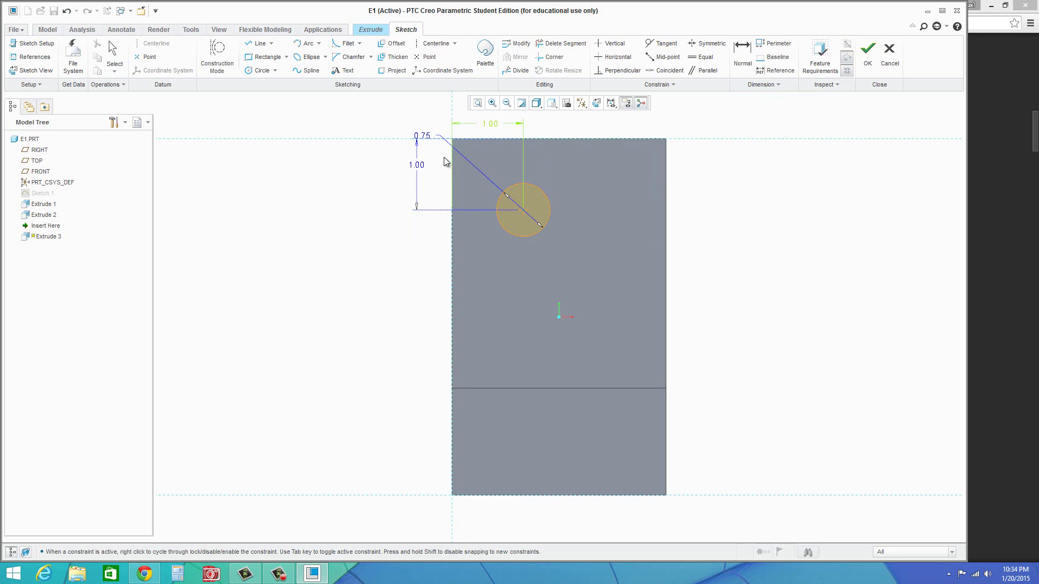
drag(423, 177, 423, 177)
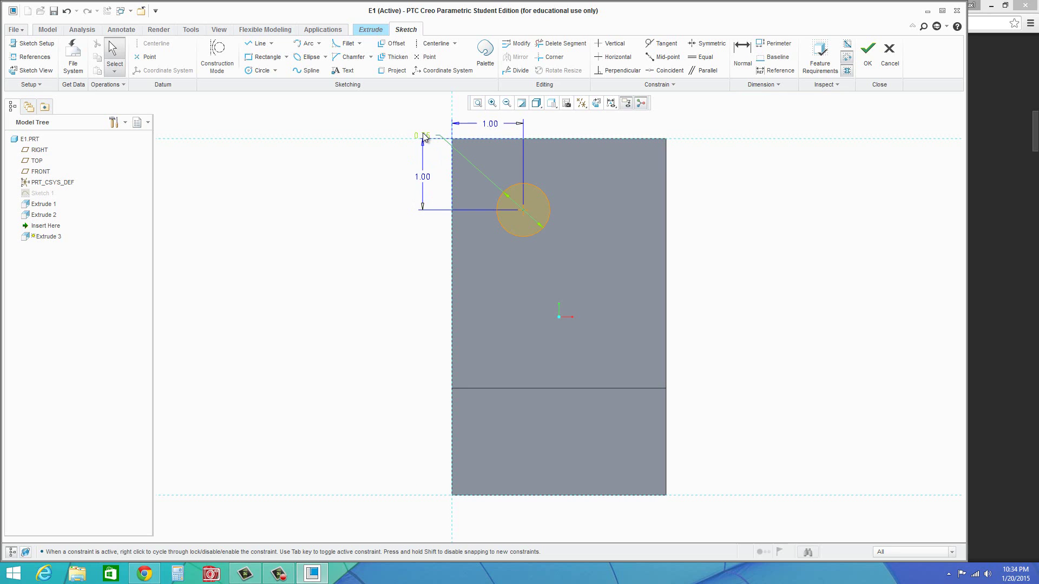
drag(420, 133, 426, 117)
Step: Finish the circle sketch and flip the extrusion into the plate, with Remove Material on
click(868, 56)
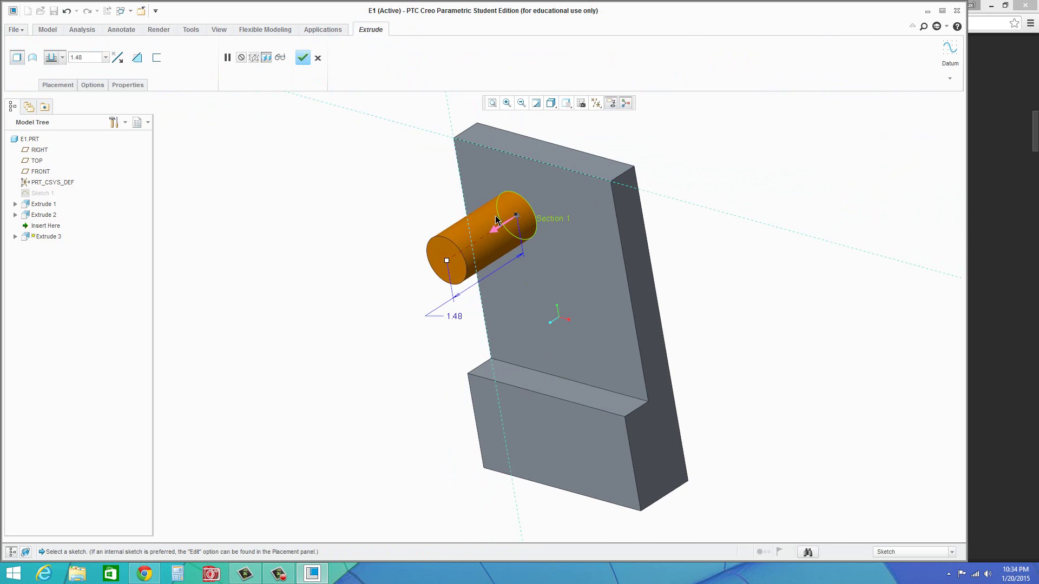
click(494, 230)
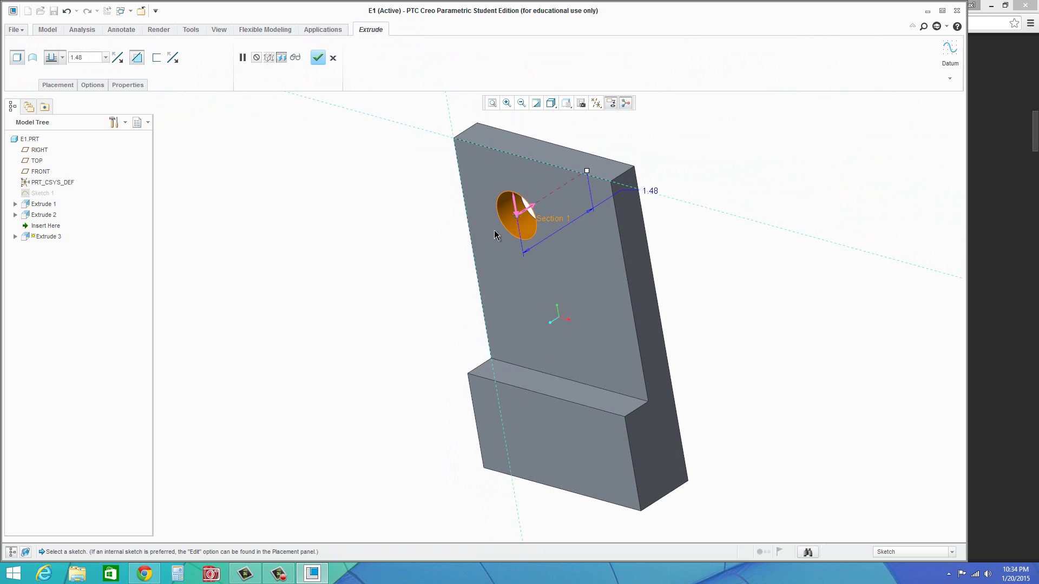
middle_drag(494, 230, 503, 234)
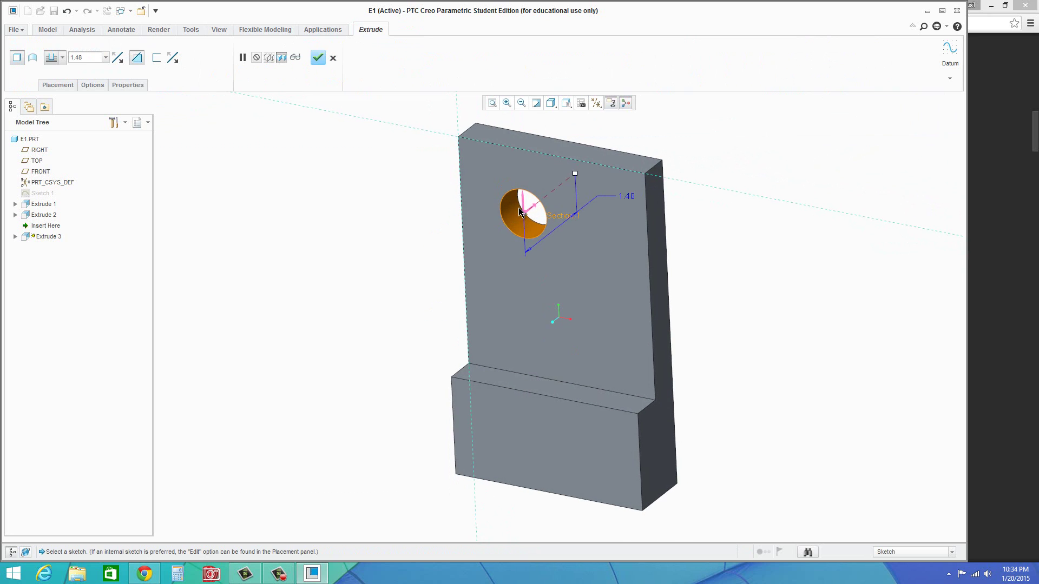
click(136, 60)
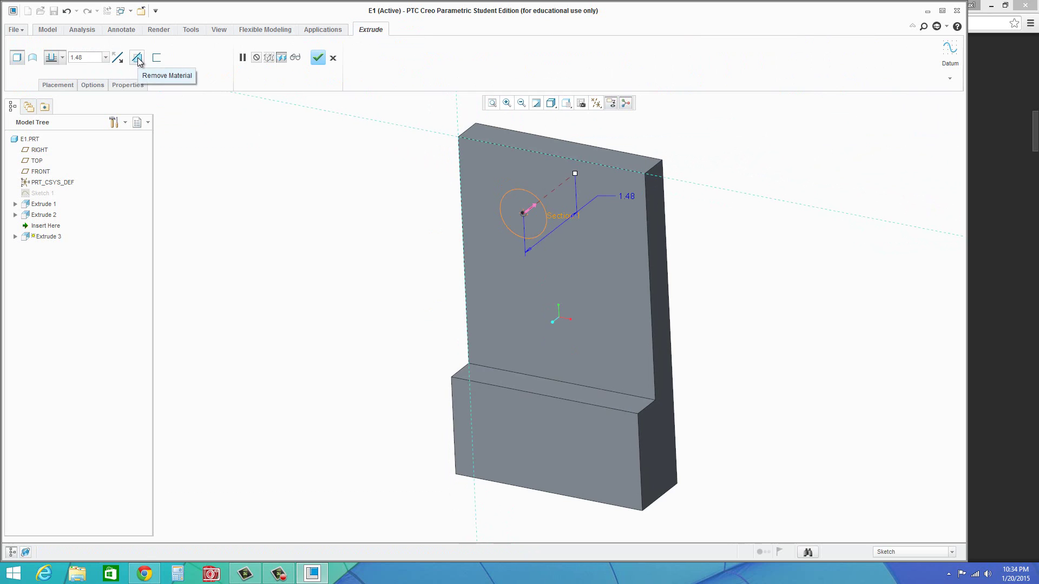
click(137, 60)
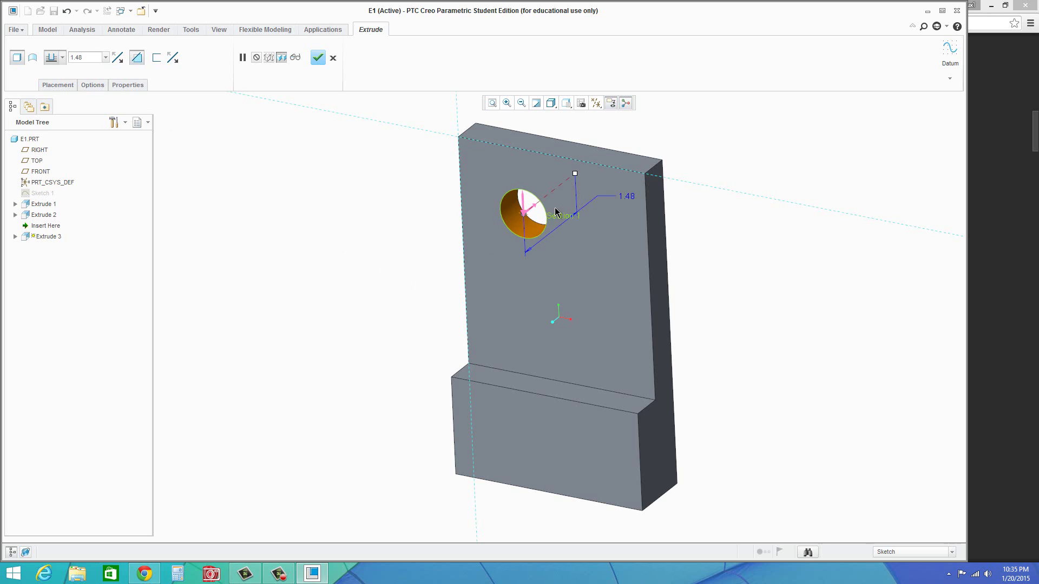
Step: Set the circular cut's depth to Through All and complete the extrusion
click(632, 198)
click(63, 58)
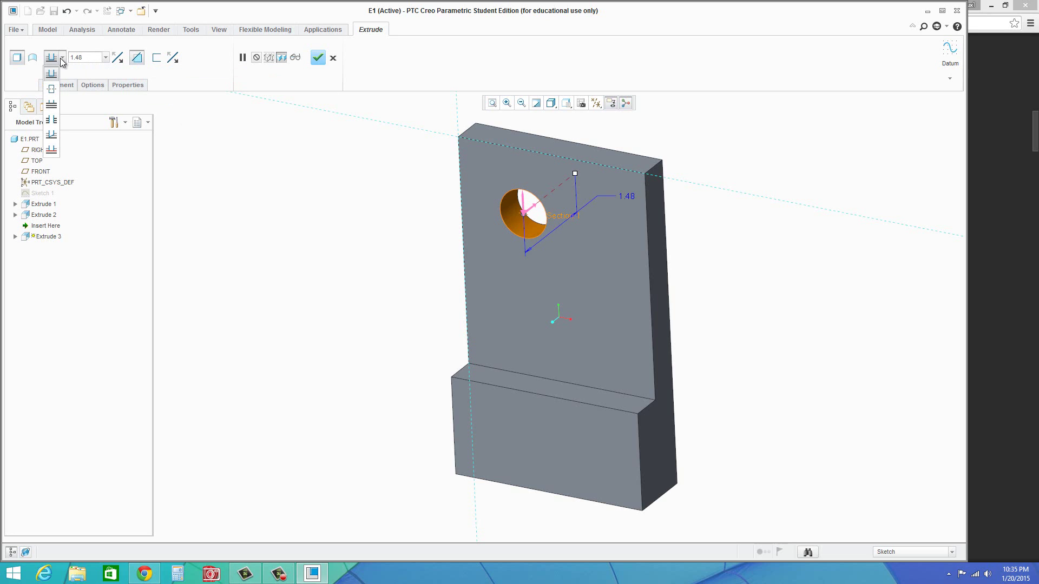
click(53, 121)
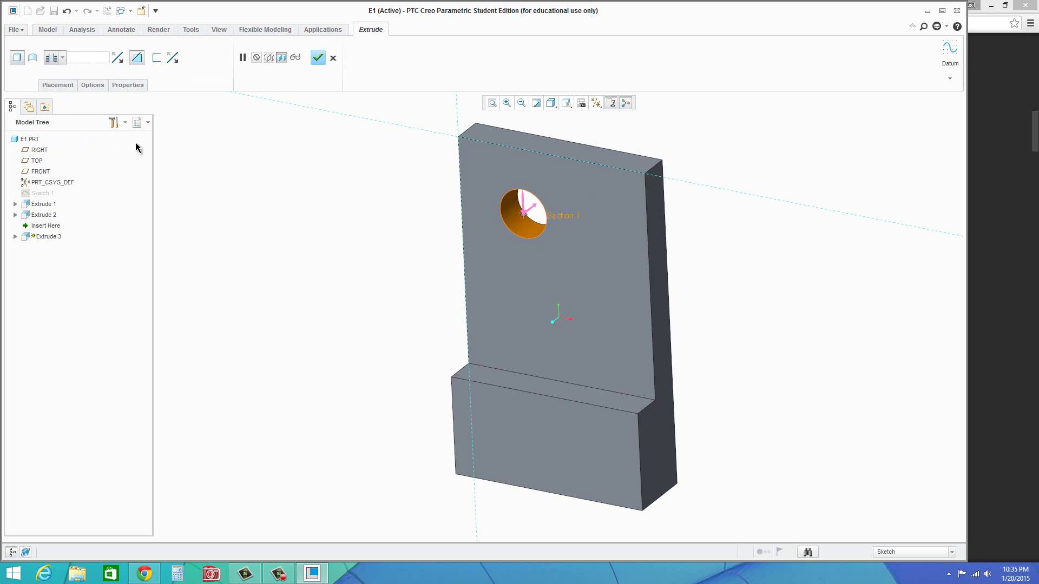
click(318, 58)
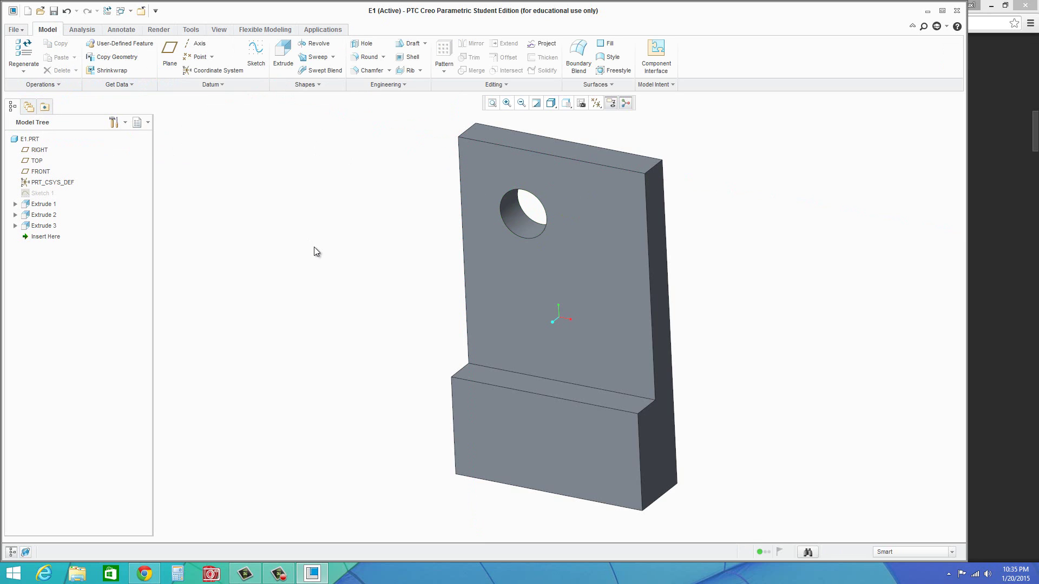
Step: Display the dimensions of the plate and the lower block, and open the block's extrusion depth for editing without changing it
double_click(580, 294)
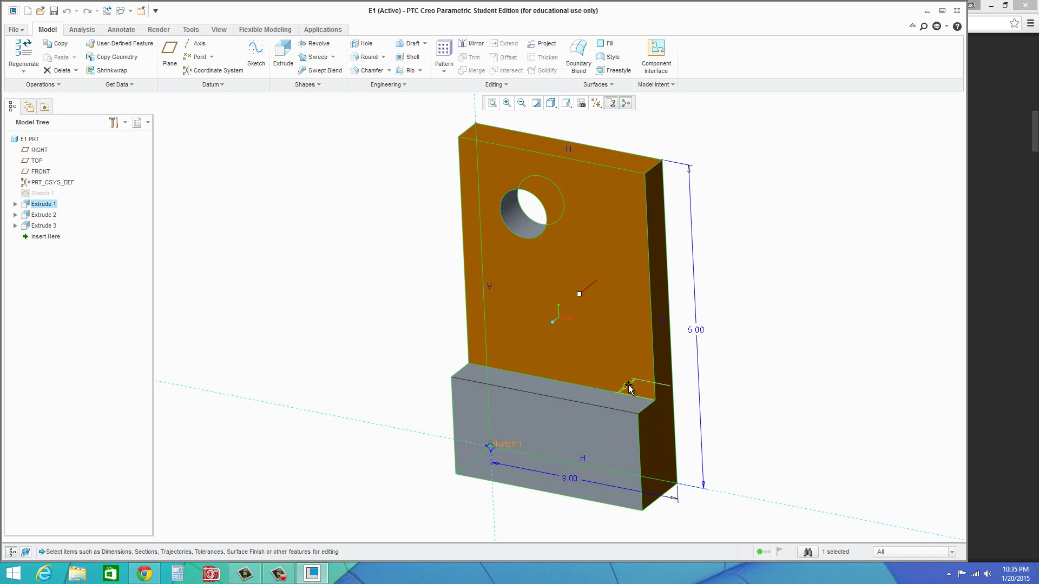
double_click(561, 427)
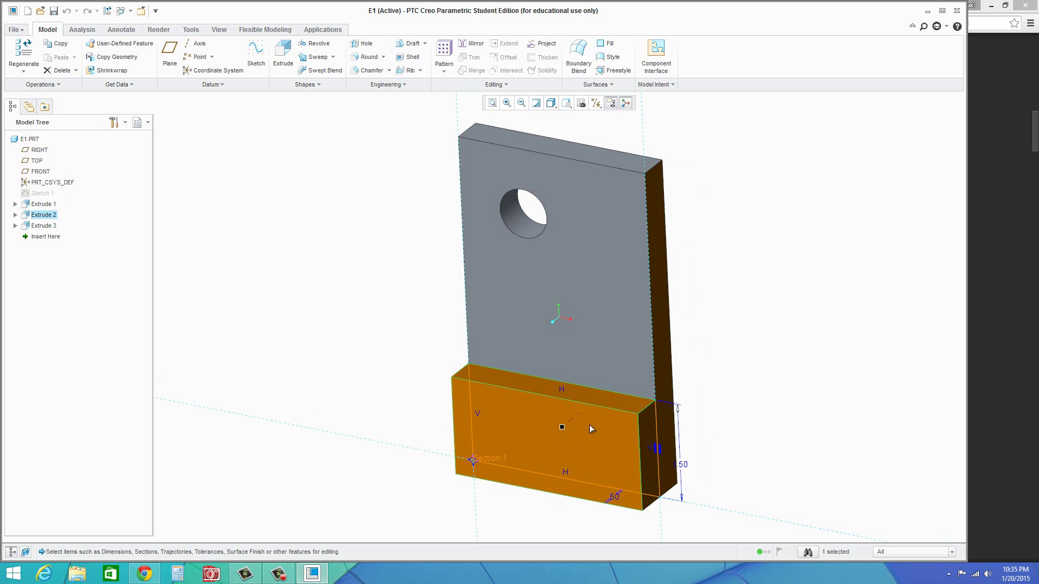
double_click(614, 496)
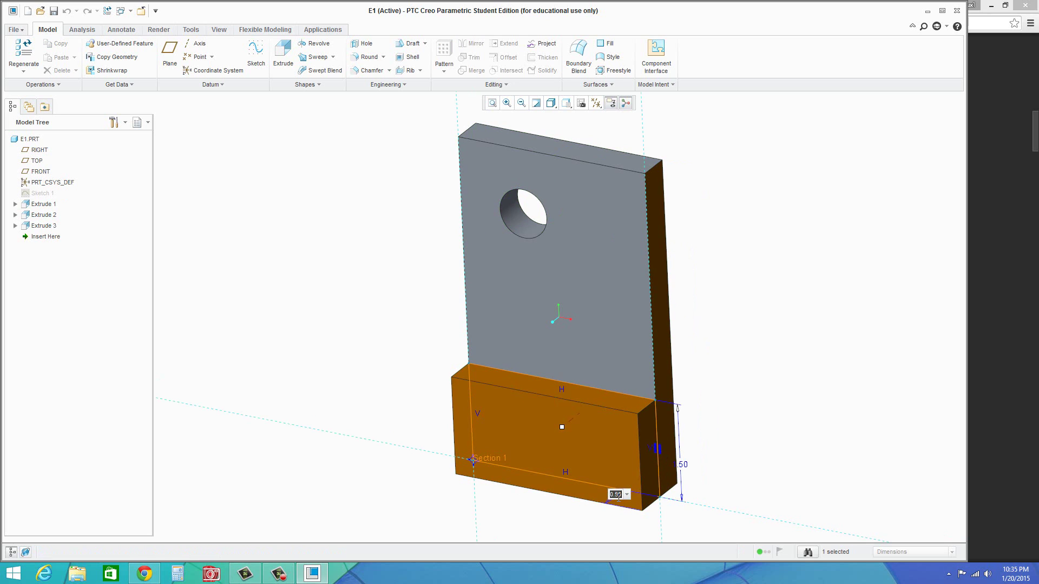
key(Return)
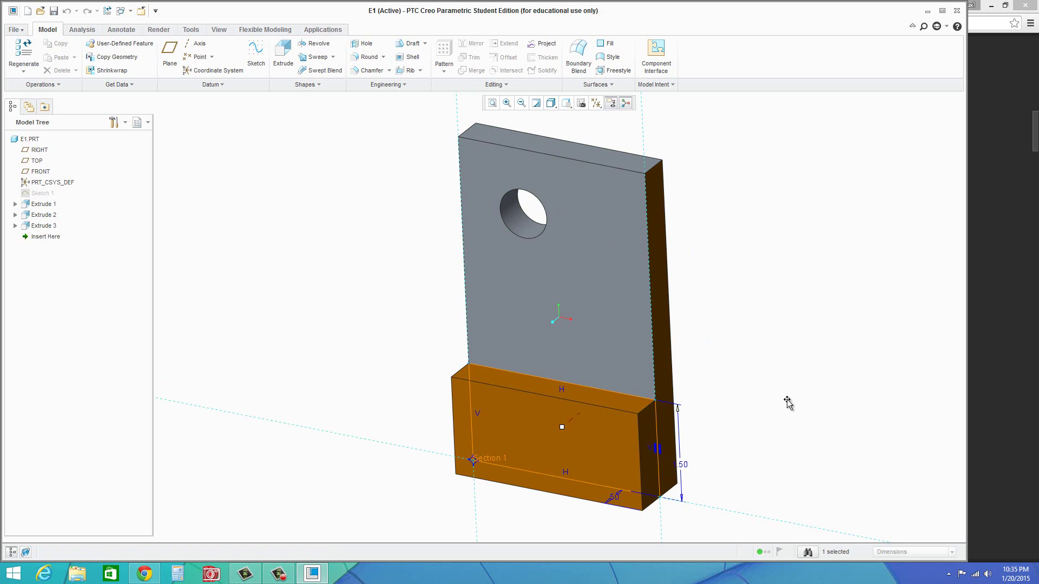
click(371, 262)
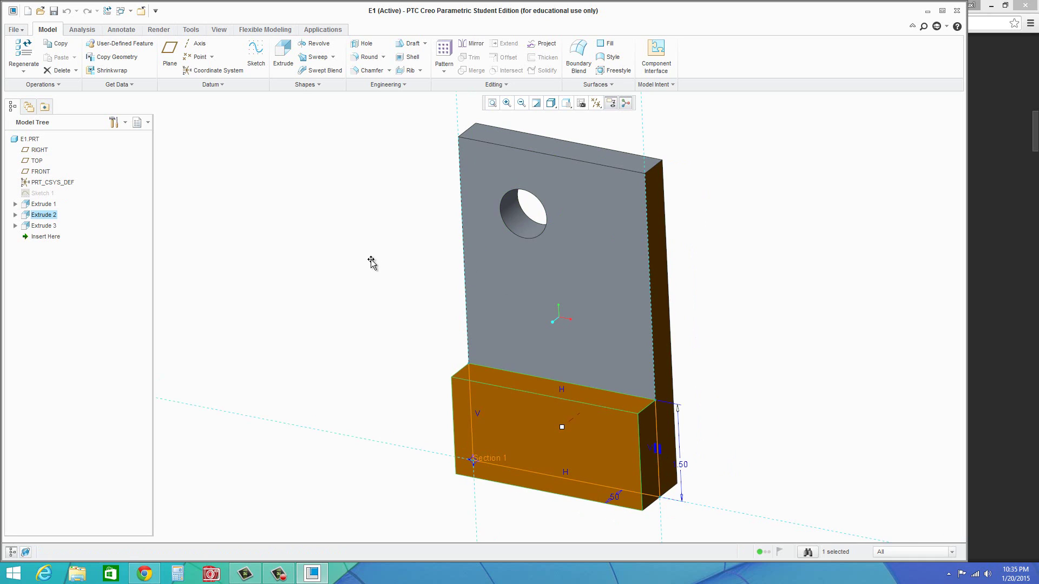
click(361, 217)
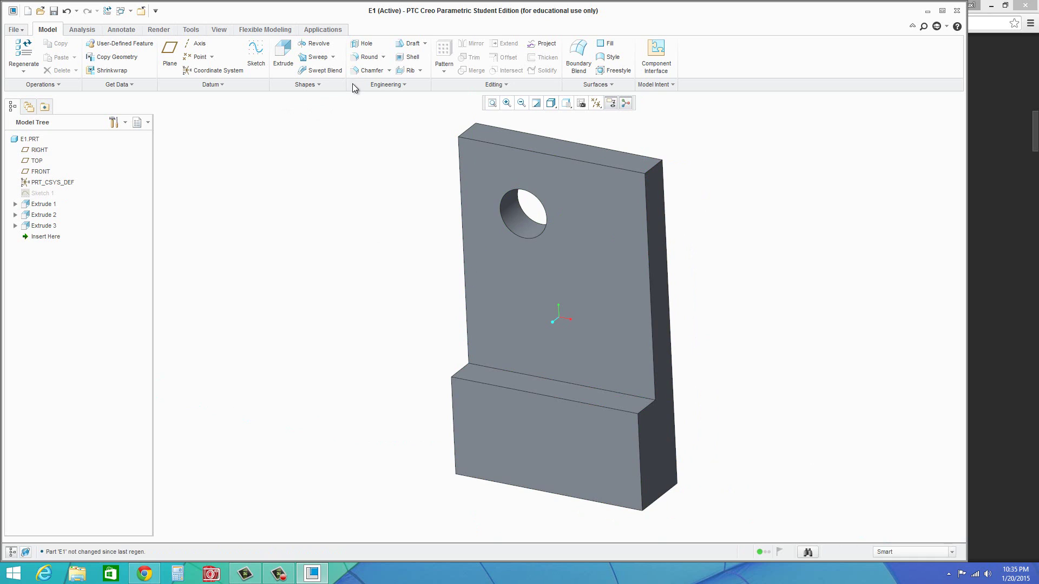
Step: Round the plate's upper corner beyond the hole and the lower block's corner on the same side with a radius of 1
click(363, 57)
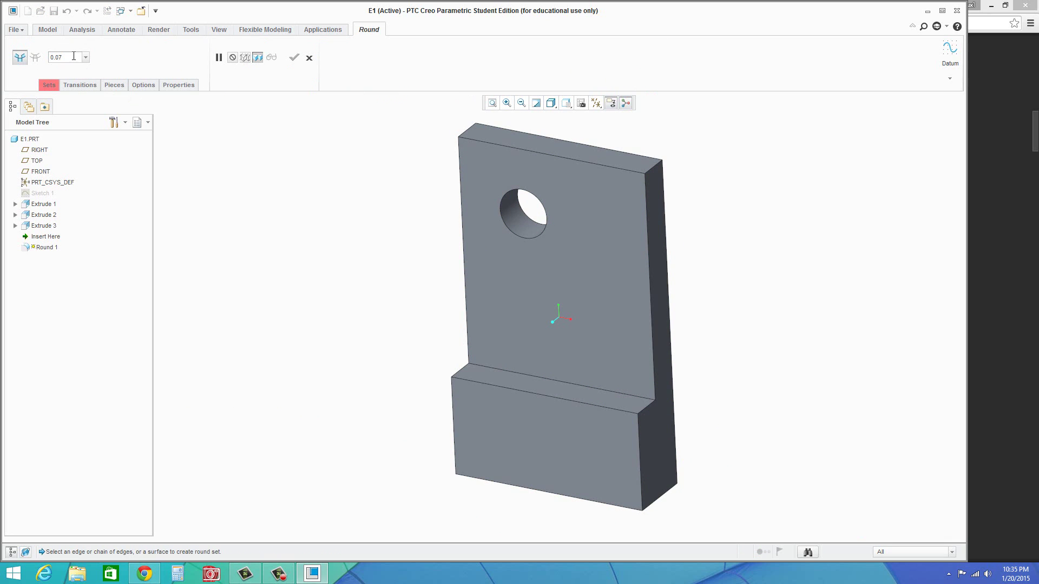
click(653, 171)
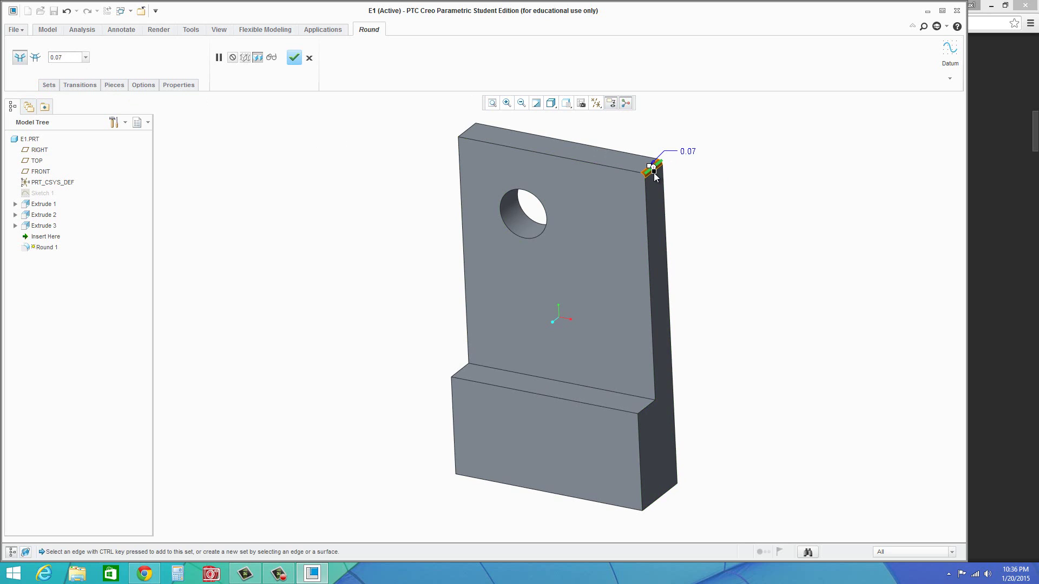
drag(655, 176, 647, 238)
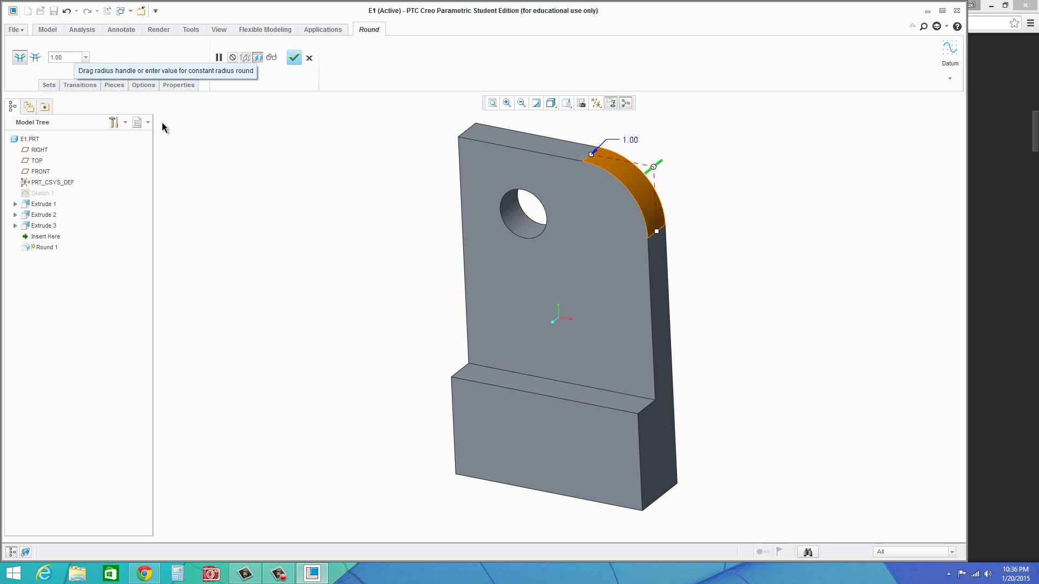
click(647, 412)
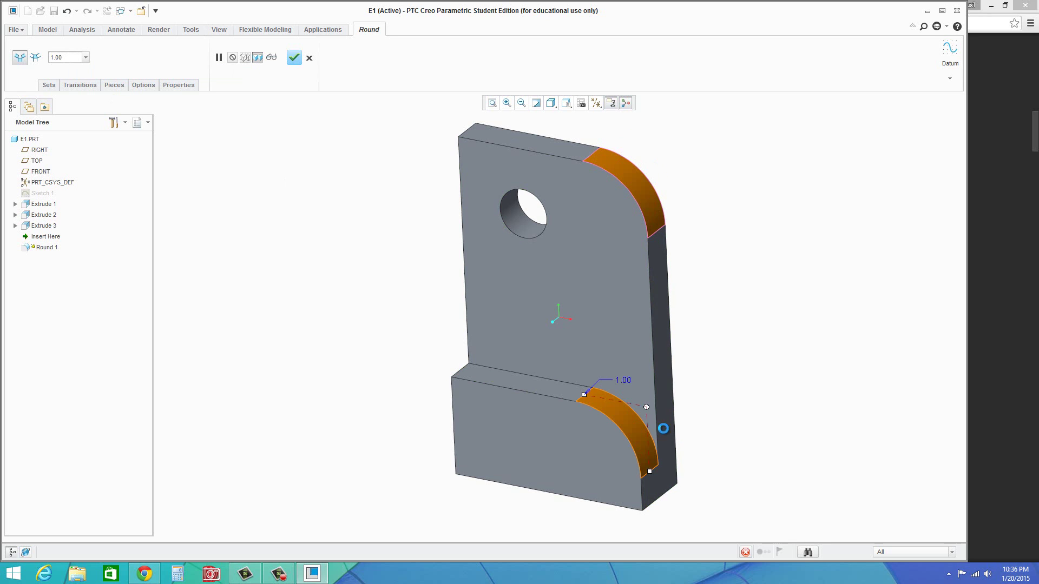
click(294, 57)
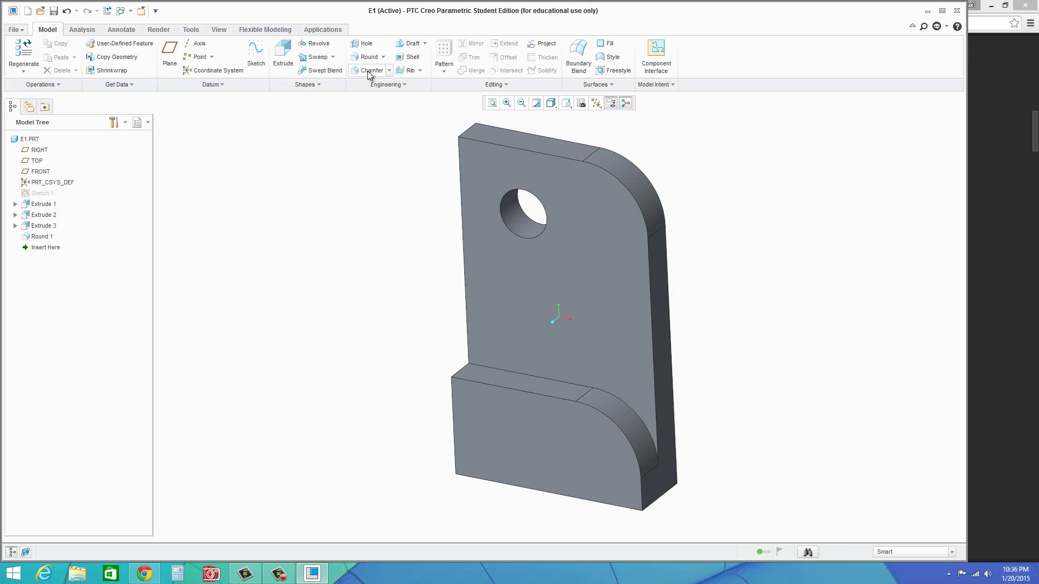
Step: Add a D x D edge chamfer of 0.1 along the outer front edges of the plate and the lower block
click(388, 70)
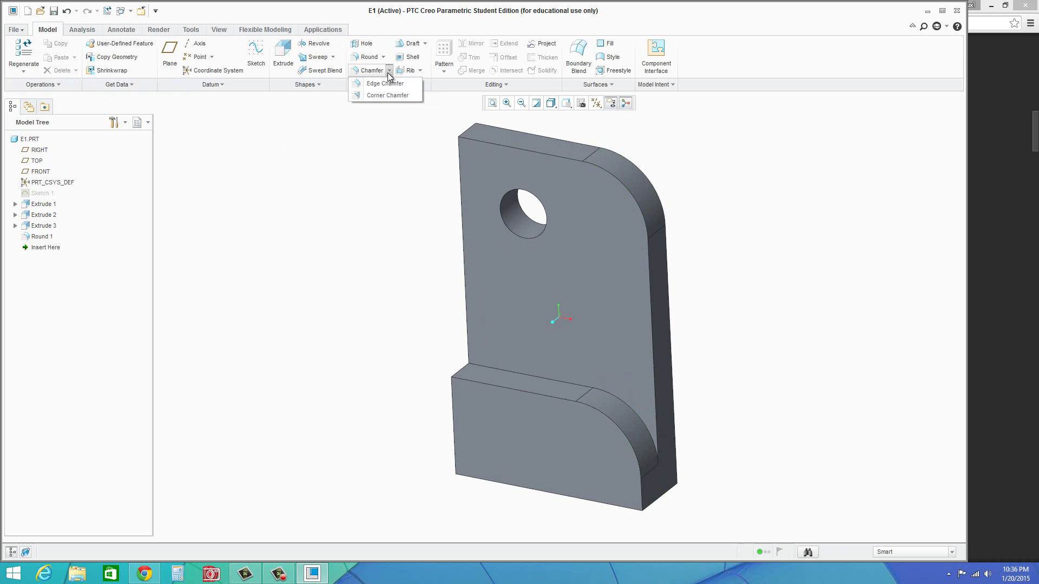
click(373, 82)
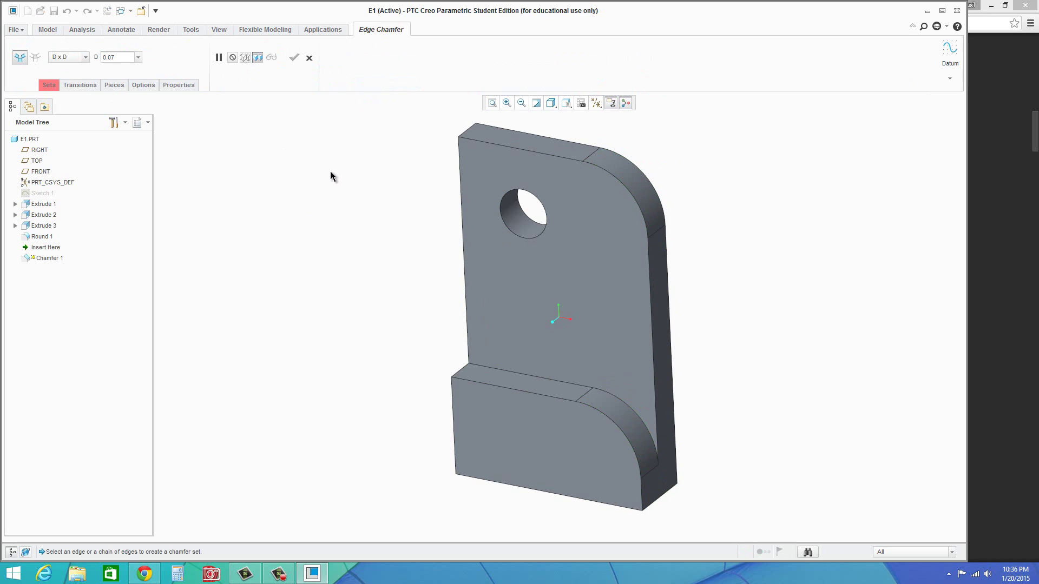
click(85, 58)
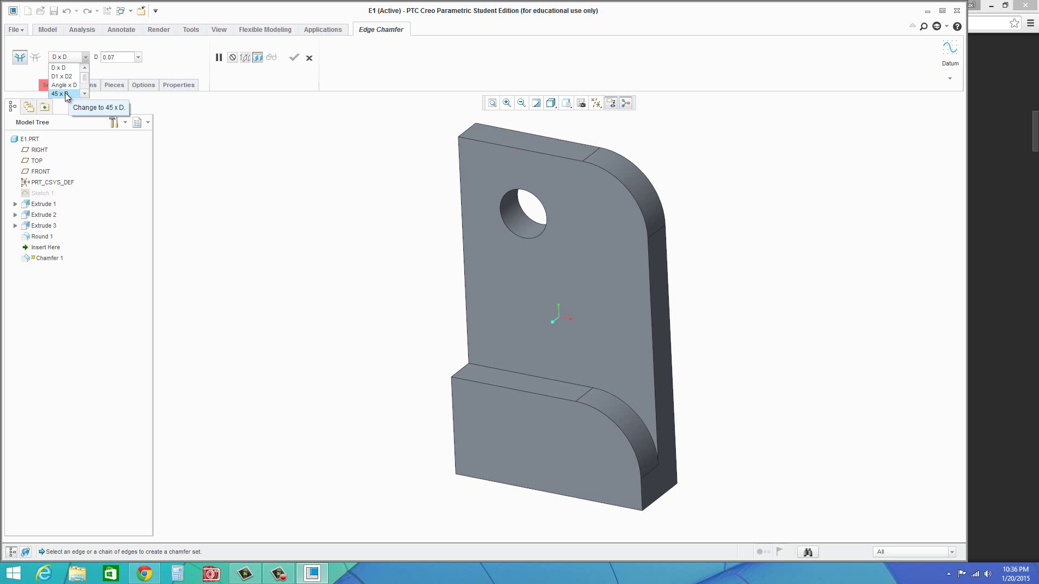
click(64, 69)
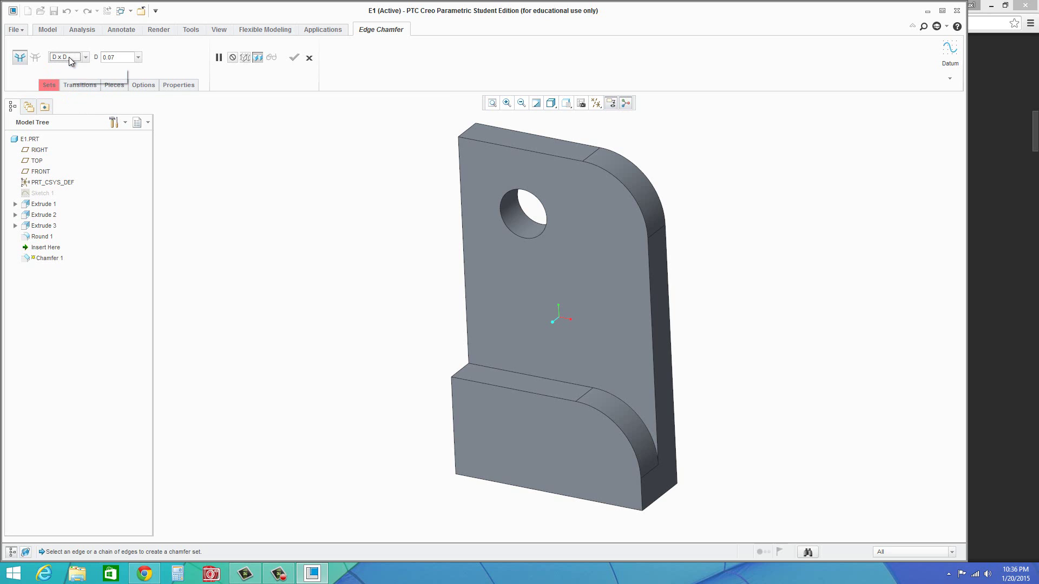
click(121, 56)
text(.1)
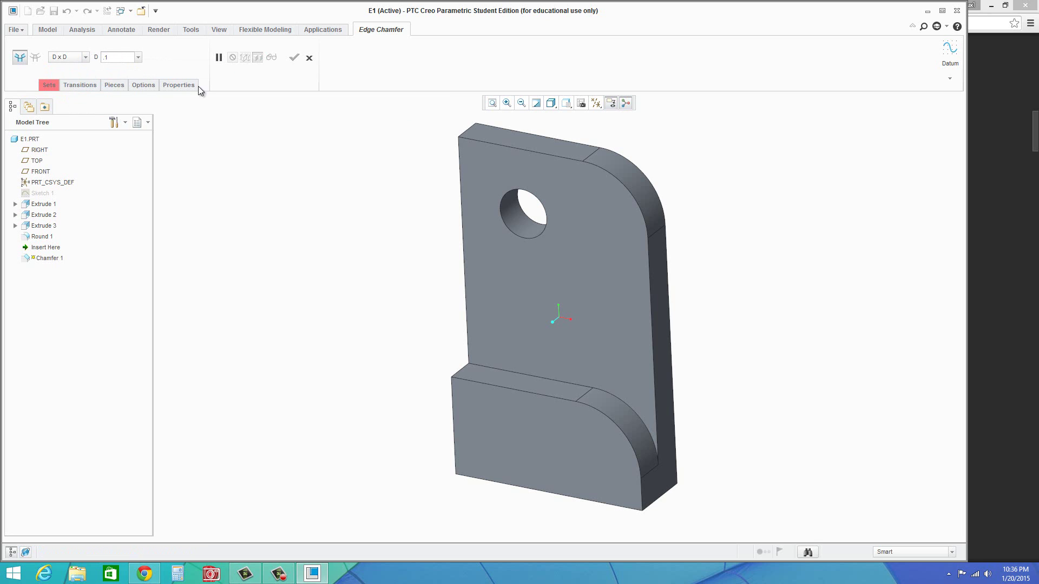
key(Return)
click(559, 161)
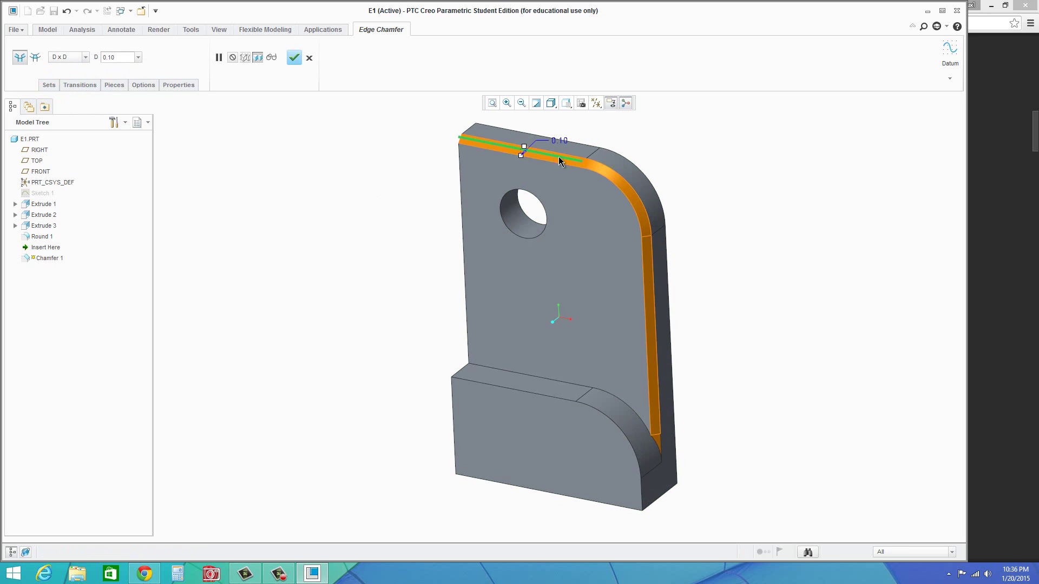
ctrl+click(513, 393)
click(294, 57)
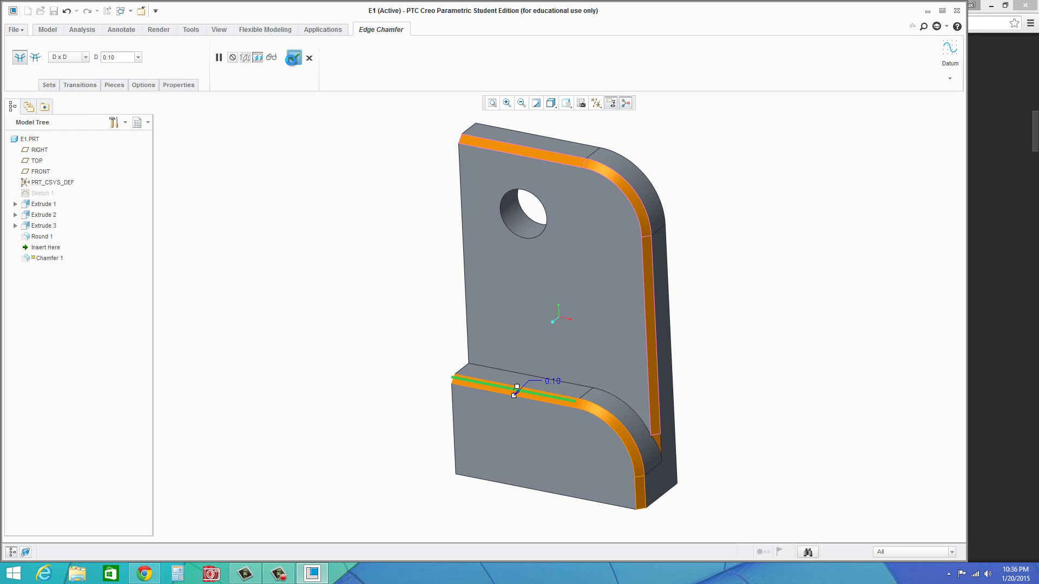
Step: Shell the part to a 0.06 thickness, removing the flat back face, the block's end face and the long side face nearest the hole
middle_drag(543, 304, 378, 239)
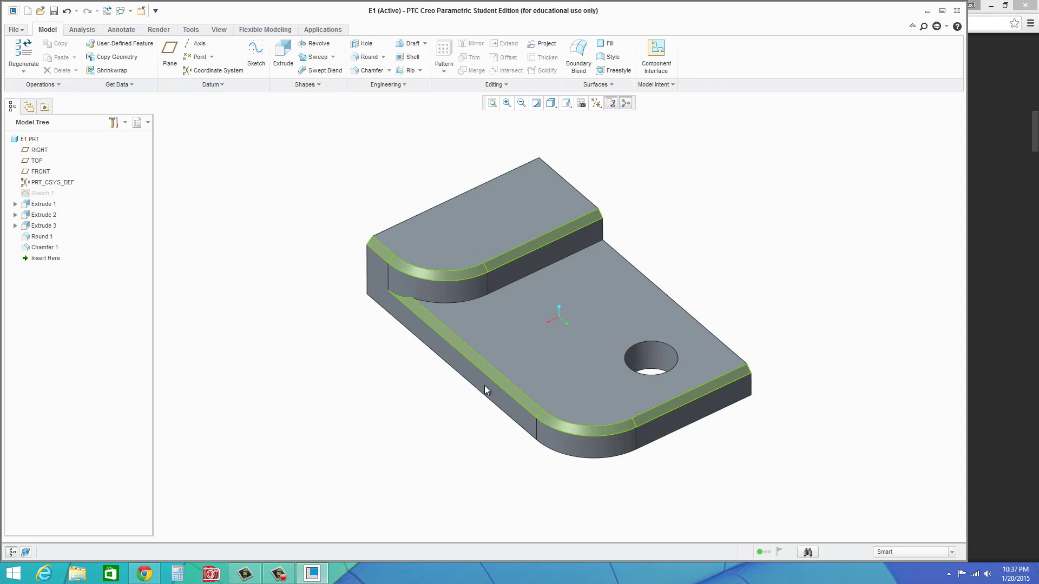
mouse_move(728, 478)
middle_down()
mouse_move(638, 420)
mouse_move(591, 320)
mouse_move(473, 301)
mouse_move(436, 327)
mouse_move(492, 343)
mouse_move(501, 429)
mouse_move(494, 382)
mouse_move(479, 365)
middle_up()
middle_drag(551, 332, 550, 348)
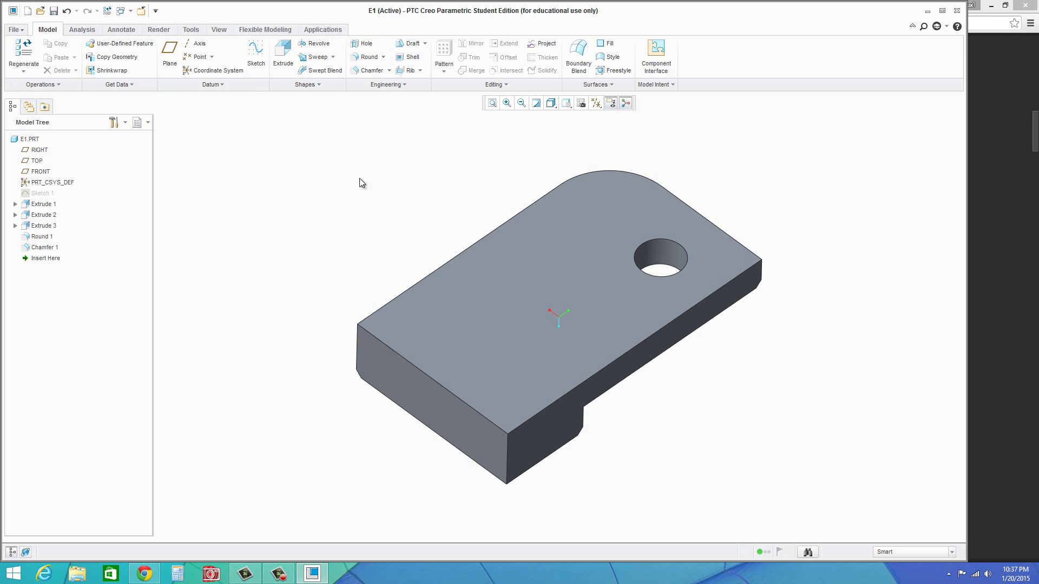
click(409, 58)
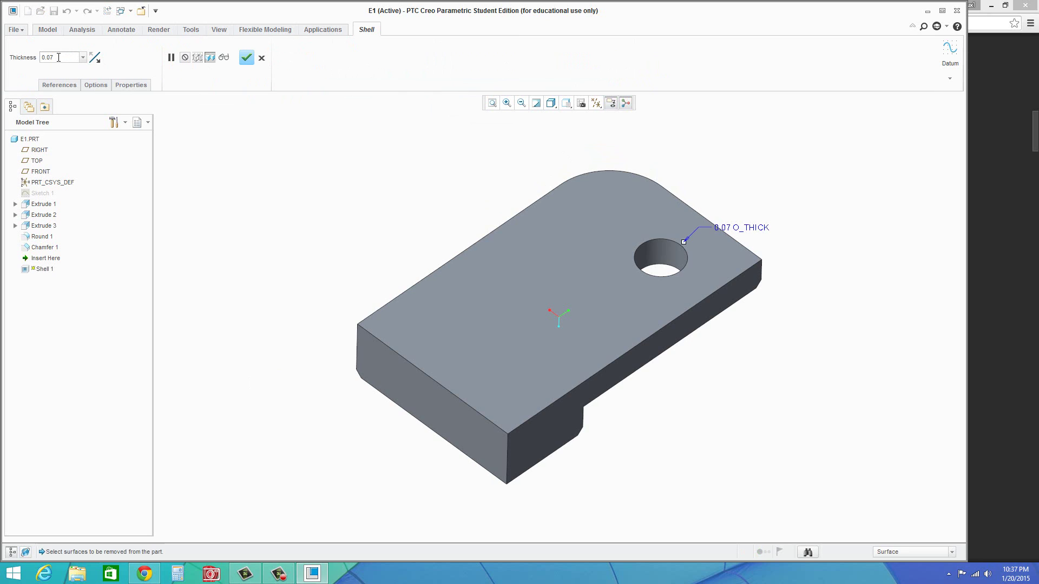
double_click(58, 57)
key(BackSpace)
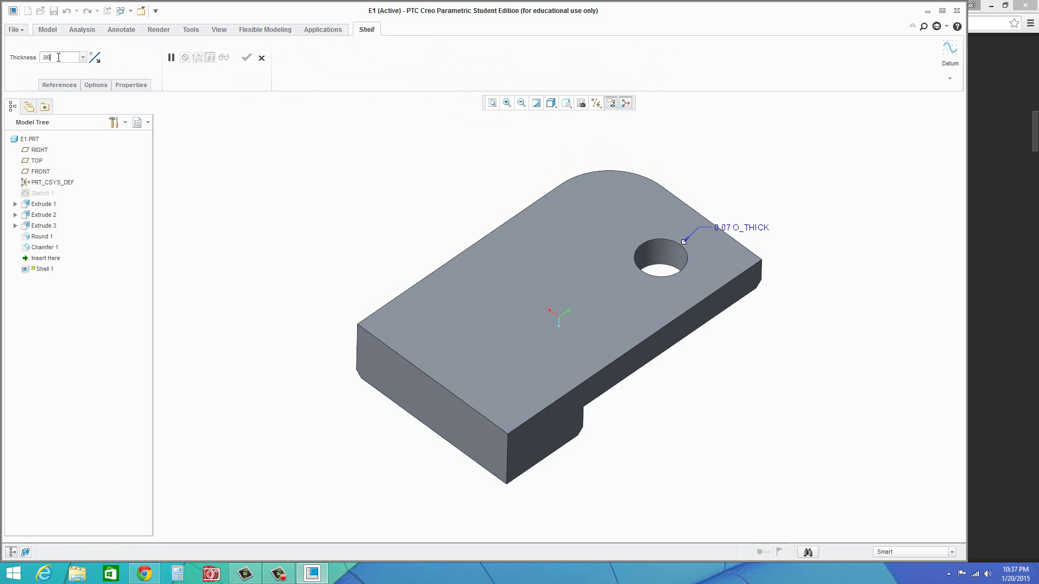
key(Return)
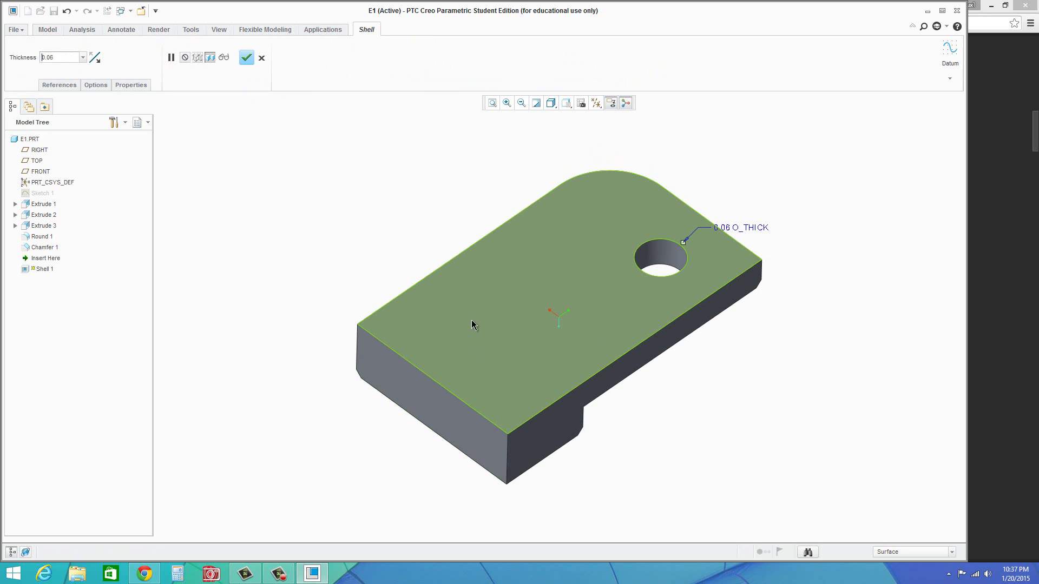
click(488, 326)
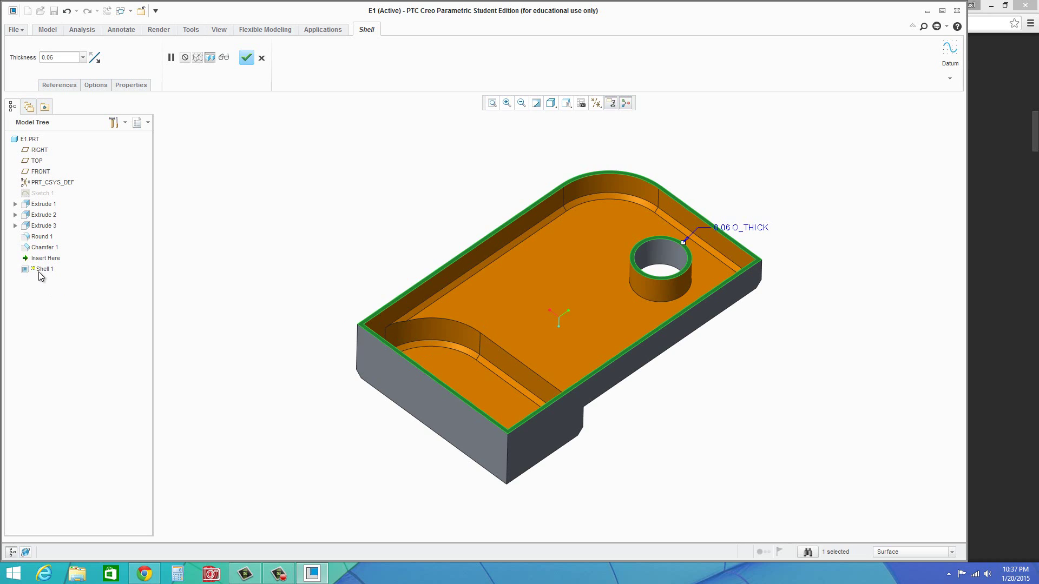
ctrl+click(424, 401)
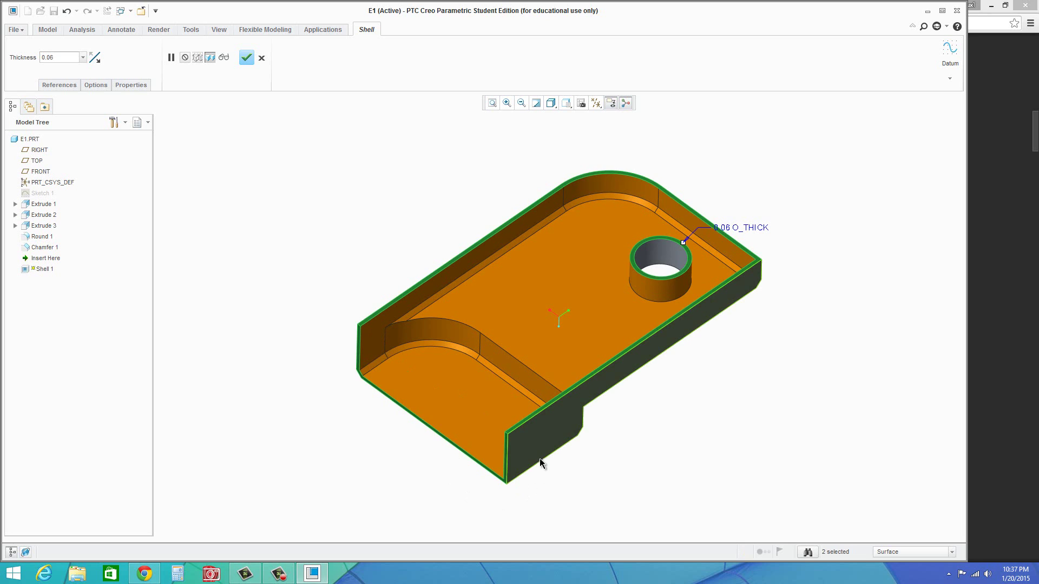
ctrl+click(540, 435)
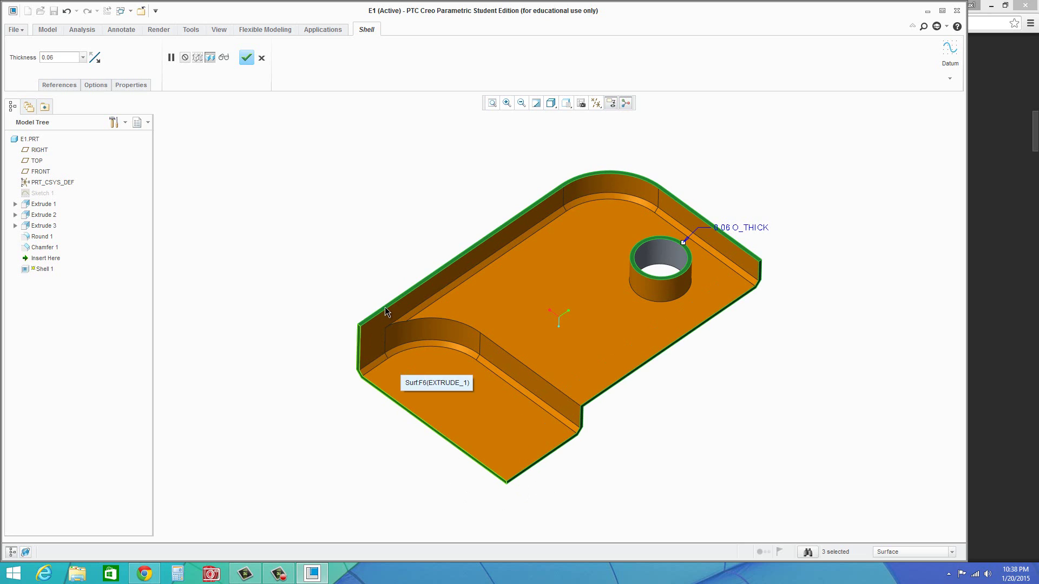
click(249, 61)
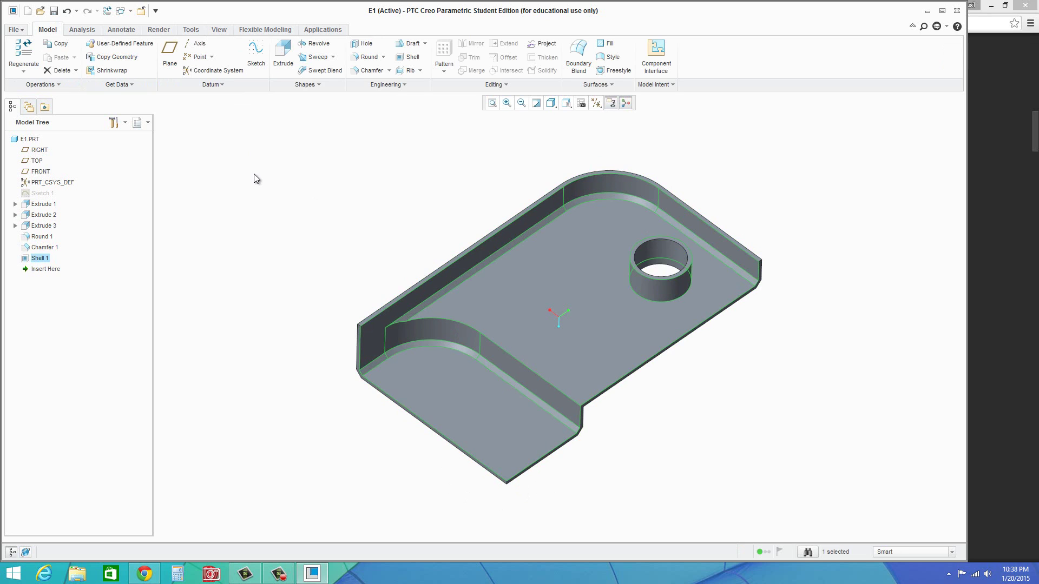
Step: Show the front side of the shelled part in perspective view, enlarged to fill the window
middle_drag(352, 245, 376, 350)
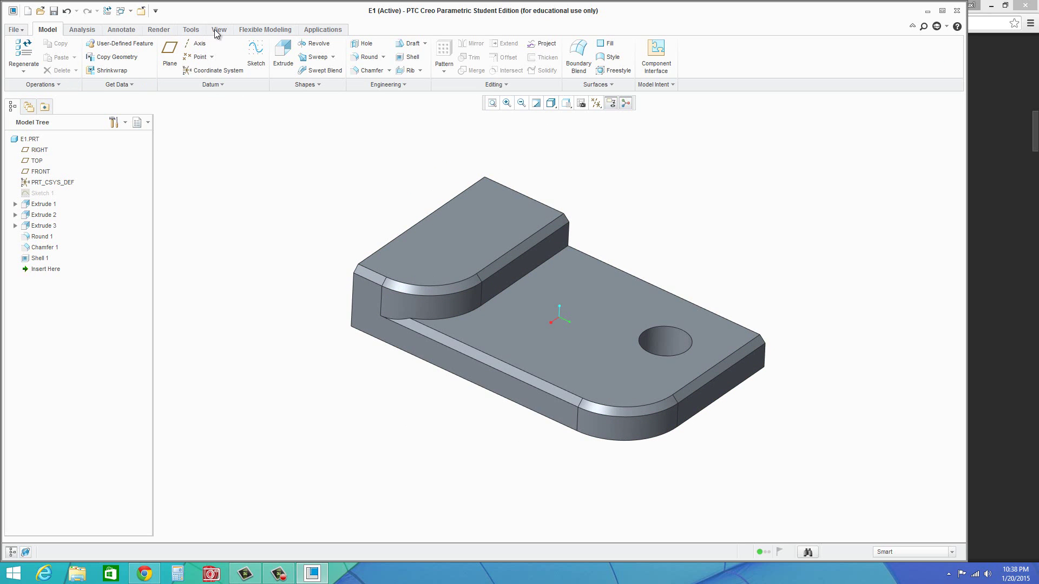
click(158, 29)
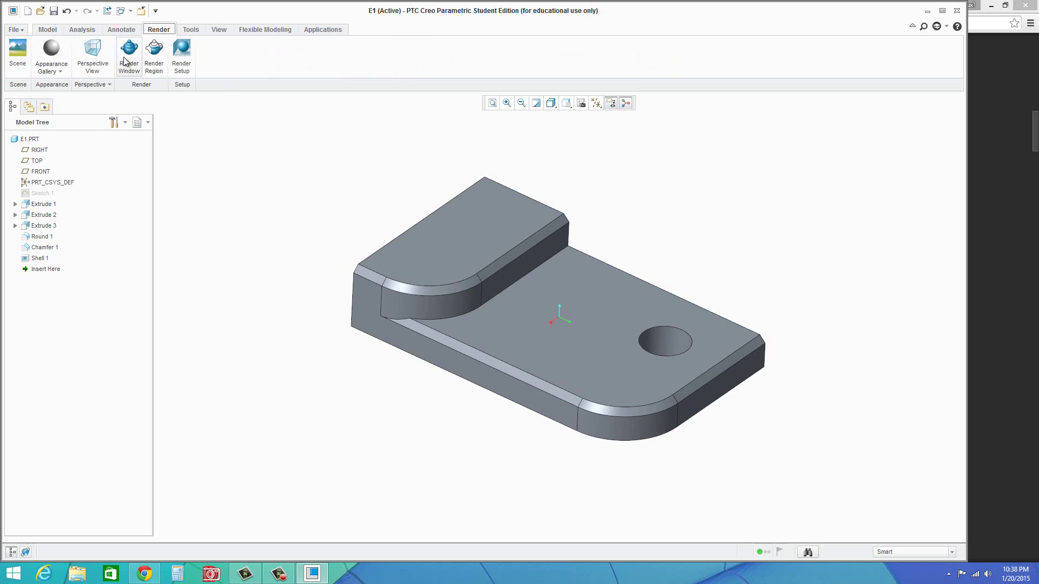
click(99, 69)
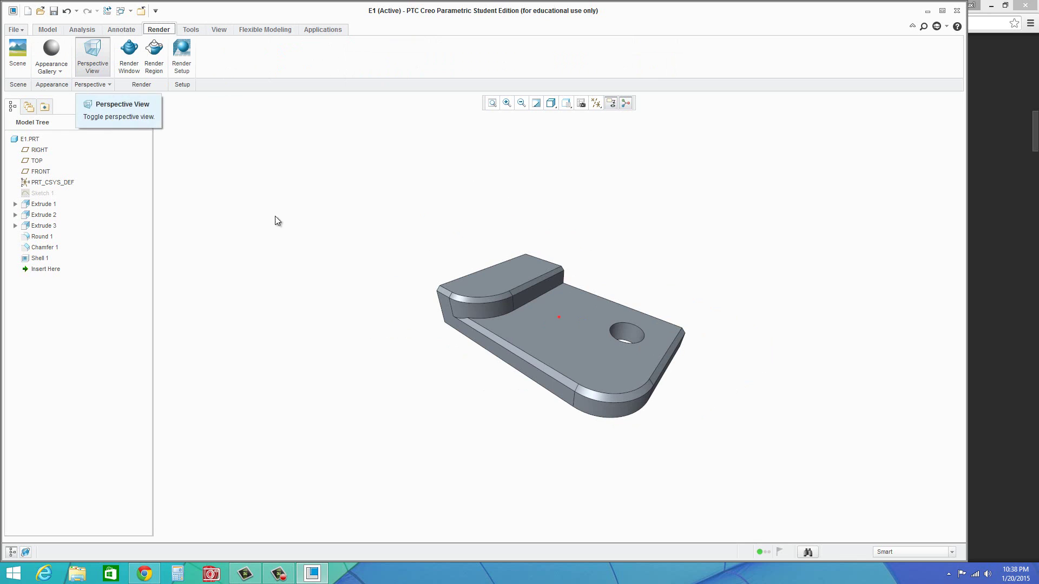
scroll(579, 396, up, 3)
scroll(612, 413, up, 2)
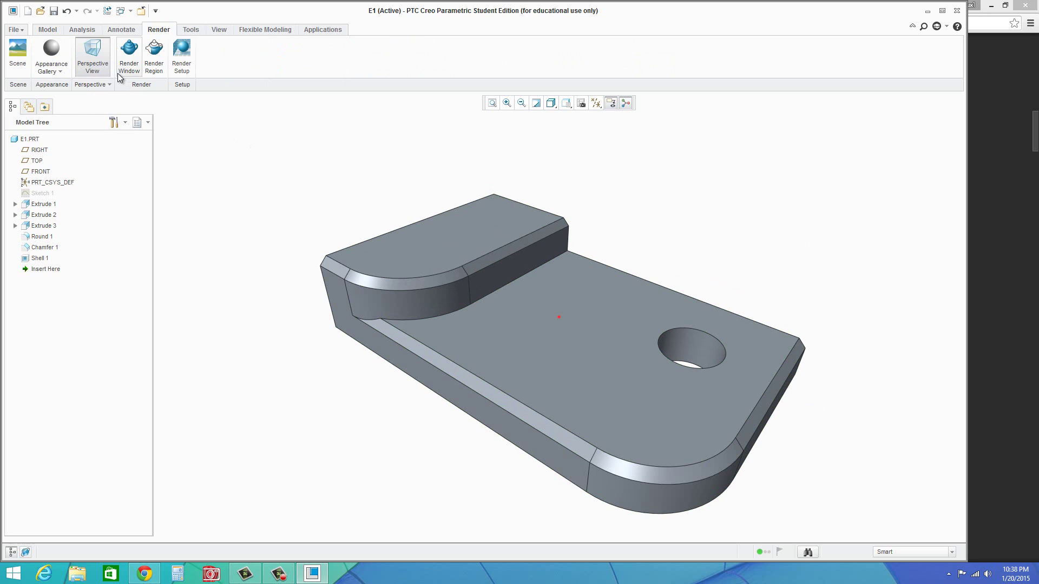
Step: Apply the ptc-painted-green appearance to the six chamfer surfaces along the plate and the lower block
click(60, 71)
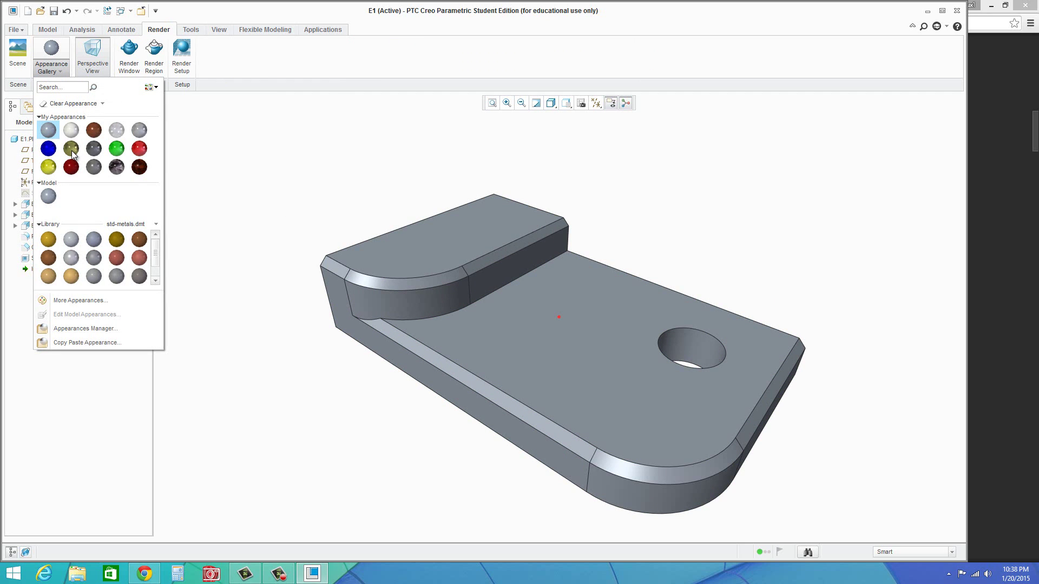
mouse_move(71, 150)
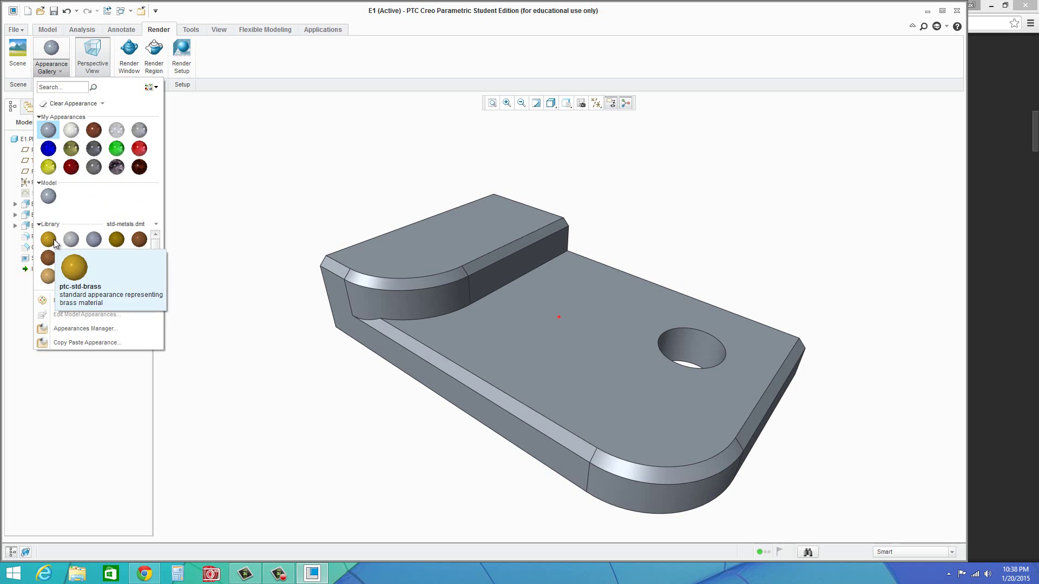
mouse_move(121, 244)
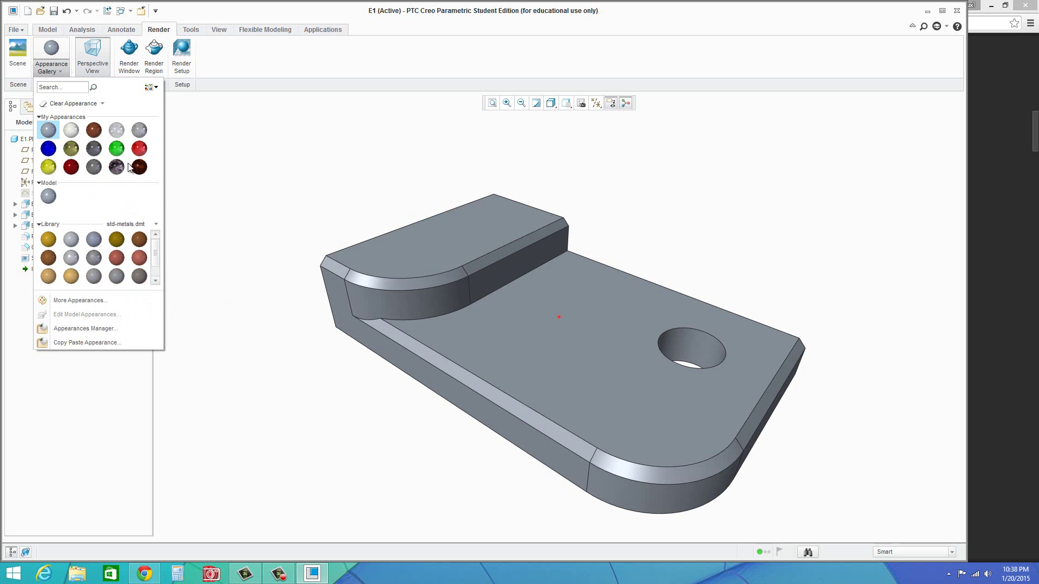
mouse_move(116, 155)
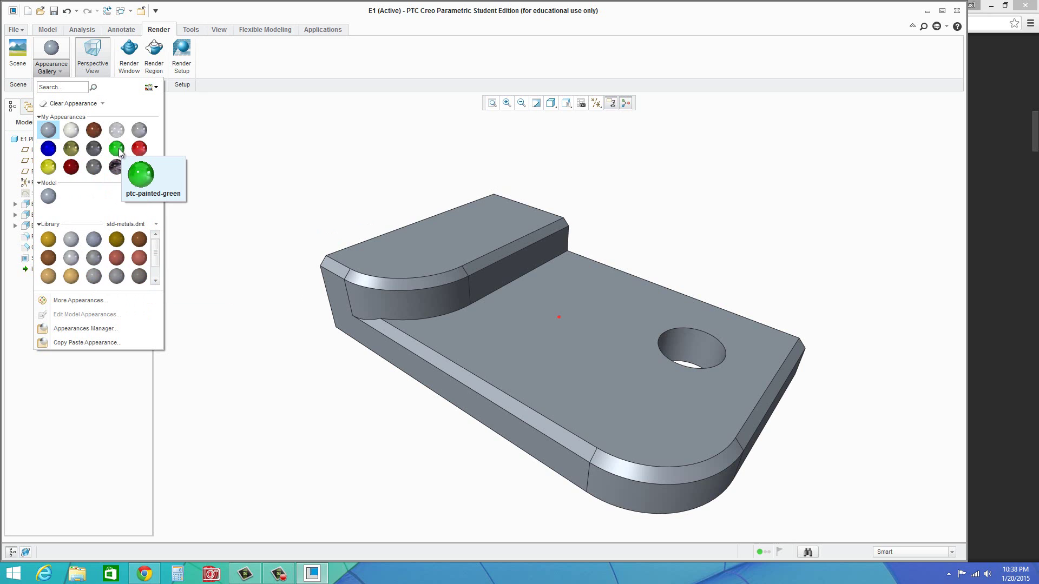
click(119, 148)
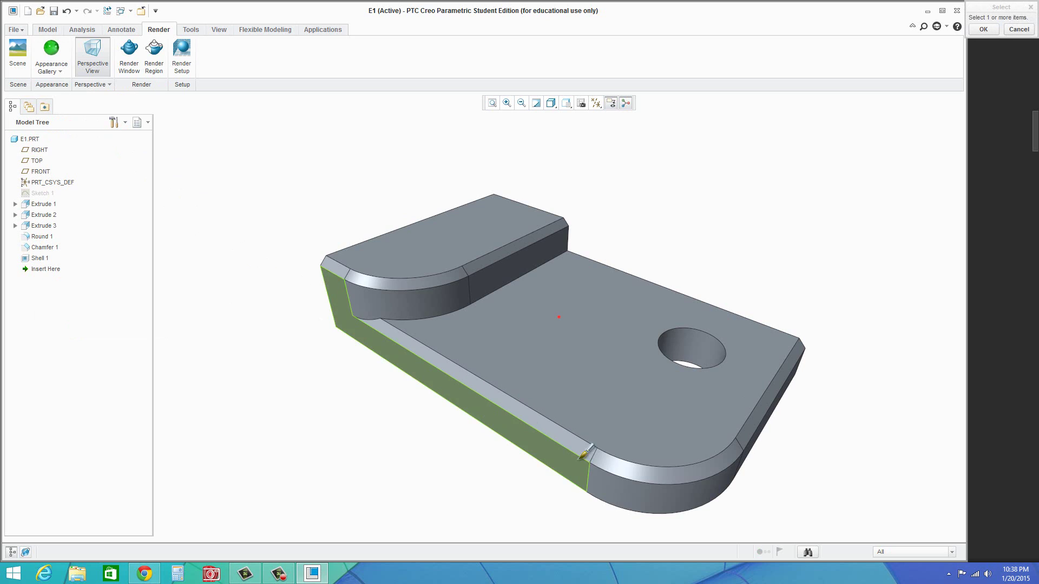
mouse_move(1001, 8)
mouse_down()
mouse_move(883, 75)
mouse_move(873, 41)
mouse_up()
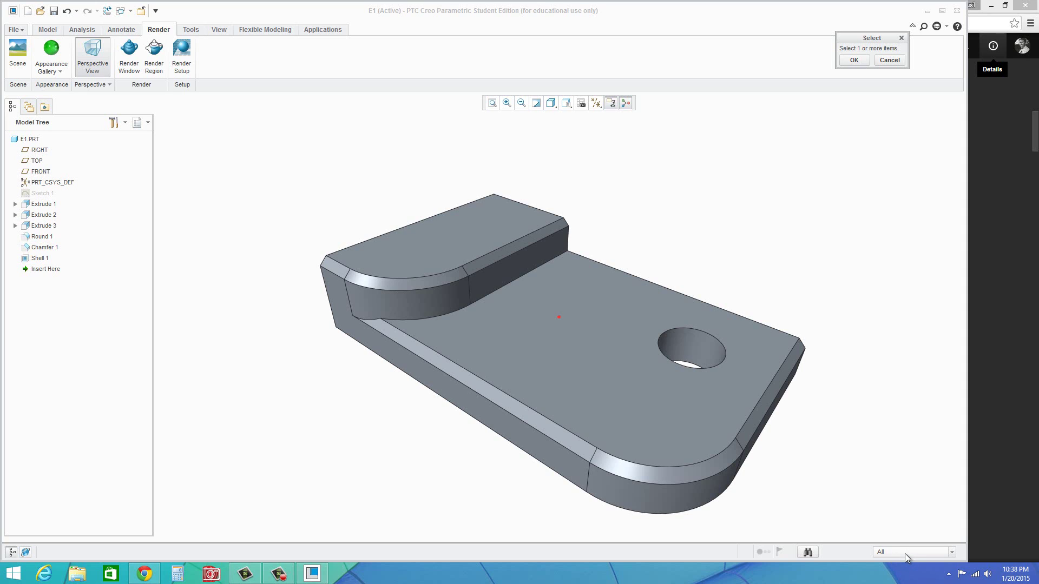
click(951, 553)
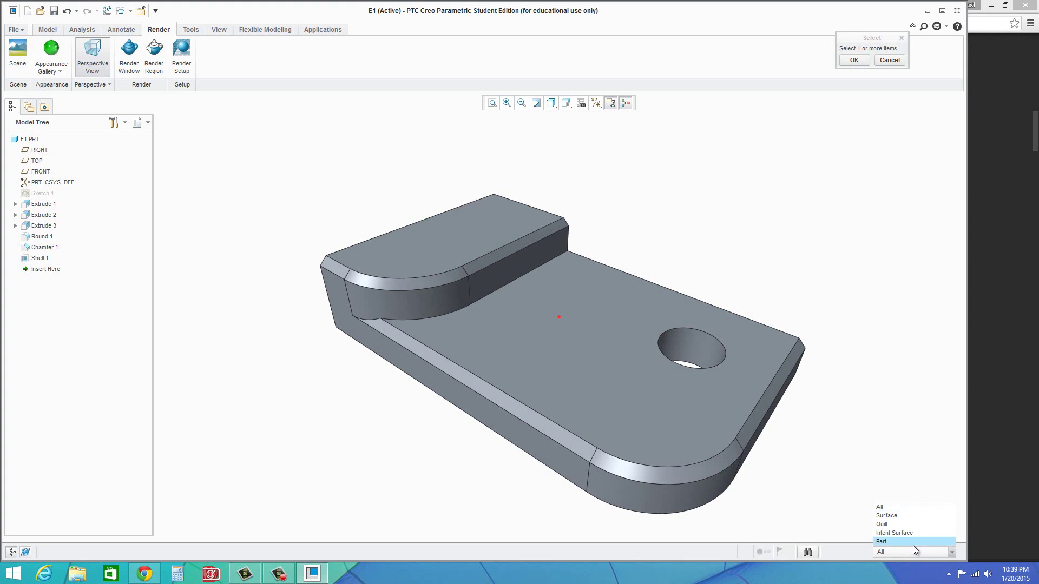
click(888, 517)
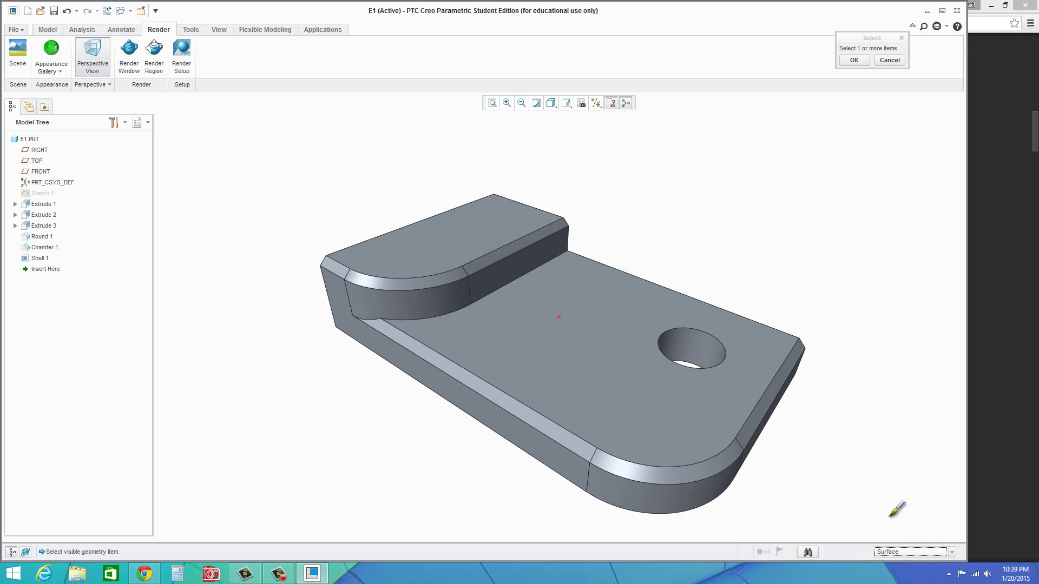
click(519, 244)
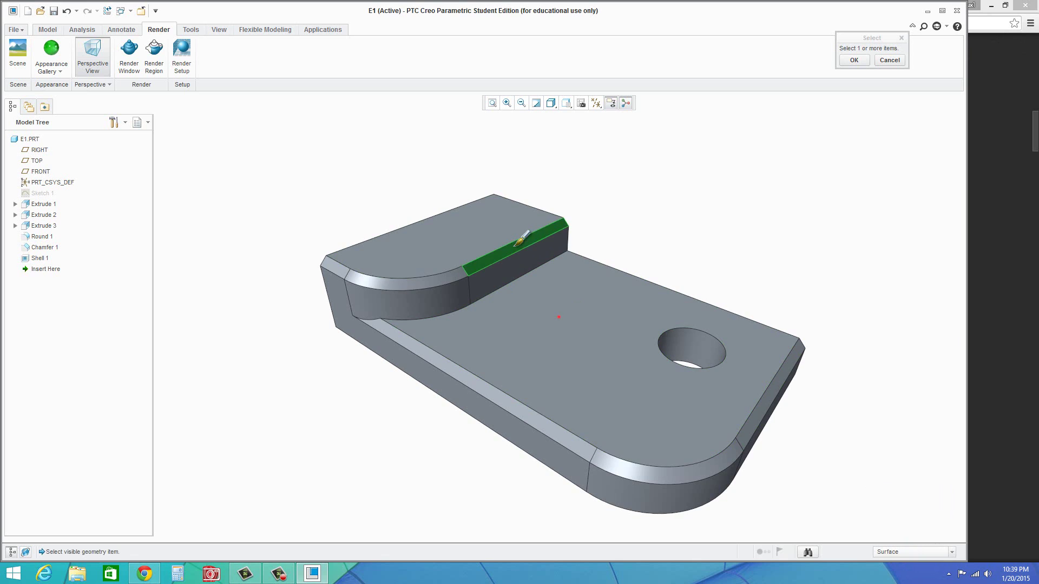
ctrl+click(423, 277)
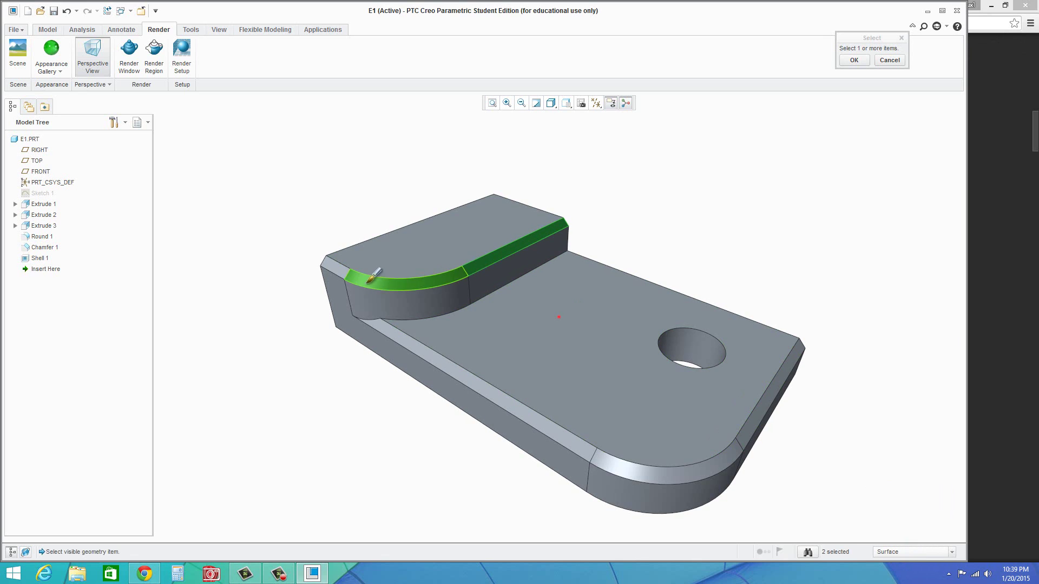
ctrl+click(334, 267)
ctrl+click(396, 322)
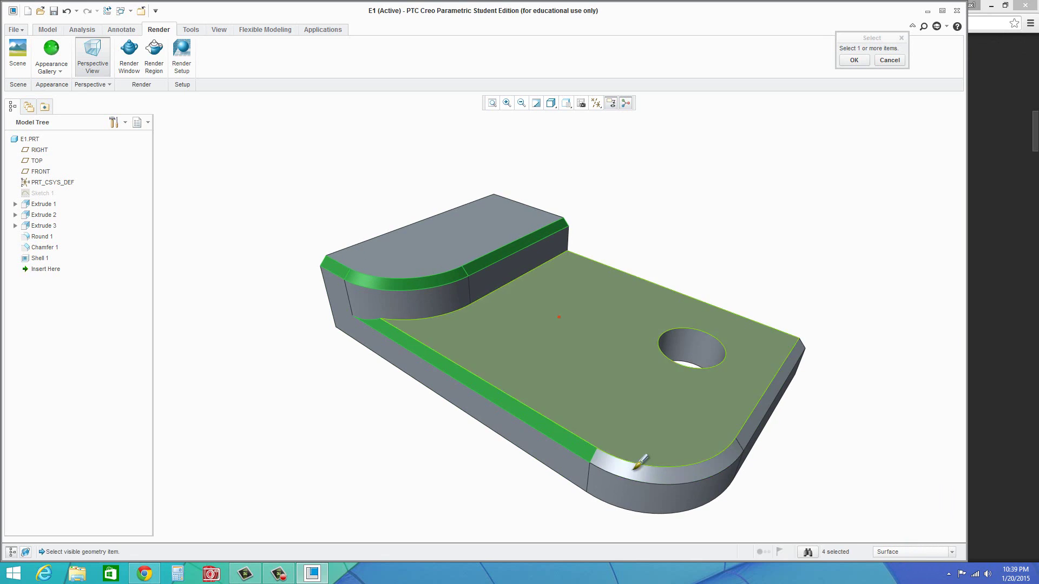
ctrl+click(660, 471)
ctrl+click(755, 419)
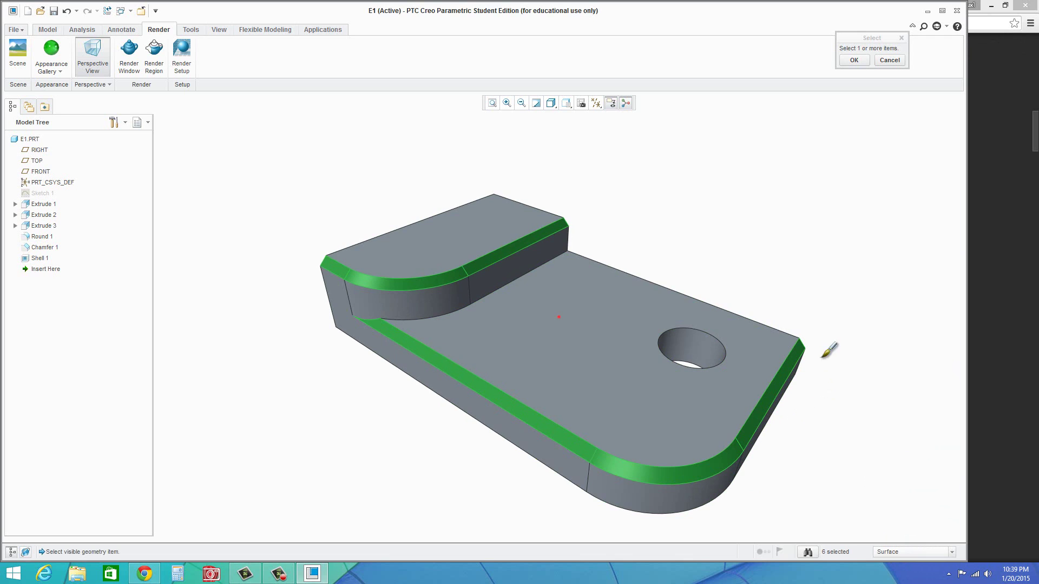
click(853, 60)
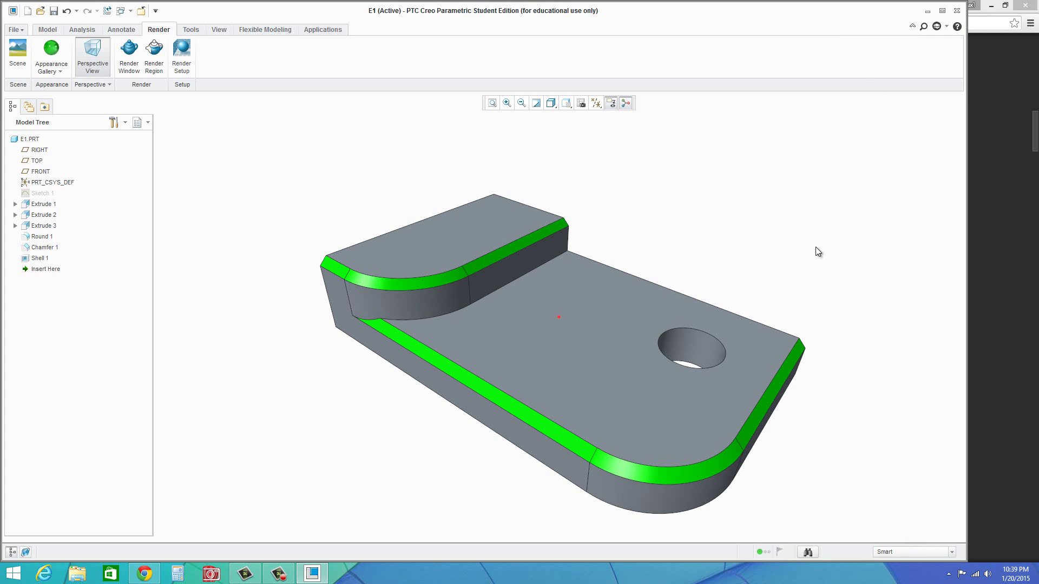
Step: Apply the olive-yellow appearance from My Appearances to the inner surface of the hole
mouse_move(804, 239)
middle_down()
mouse_move(796, 255)
mouse_move(799, 239)
middle_up()
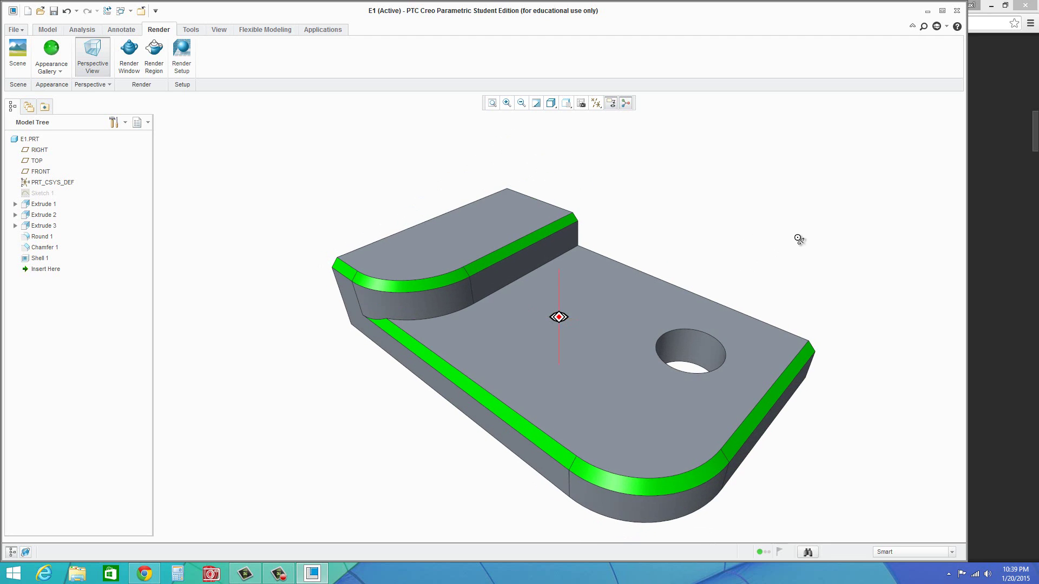
click(57, 68)
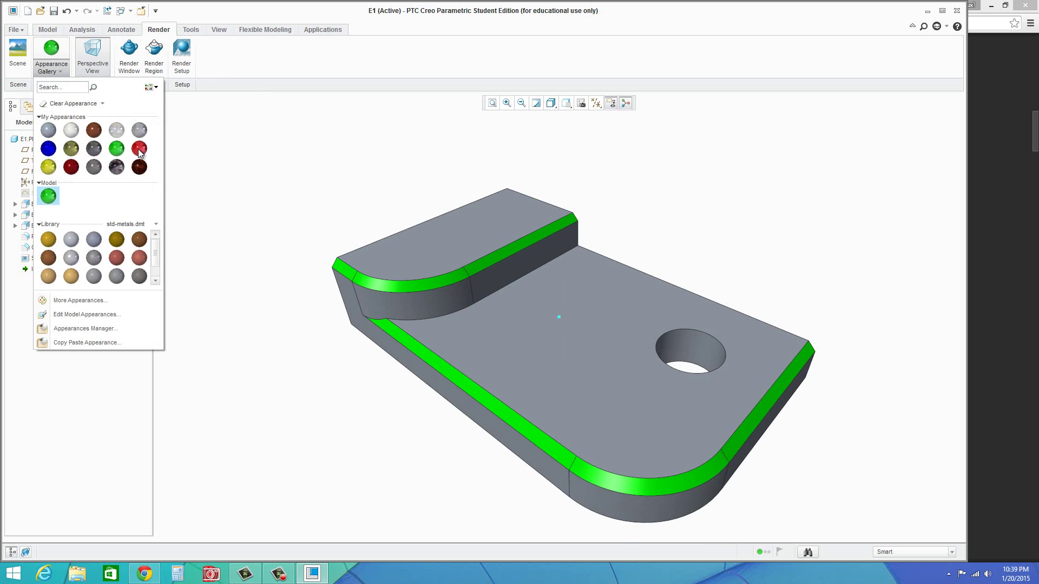
click(72, 149)
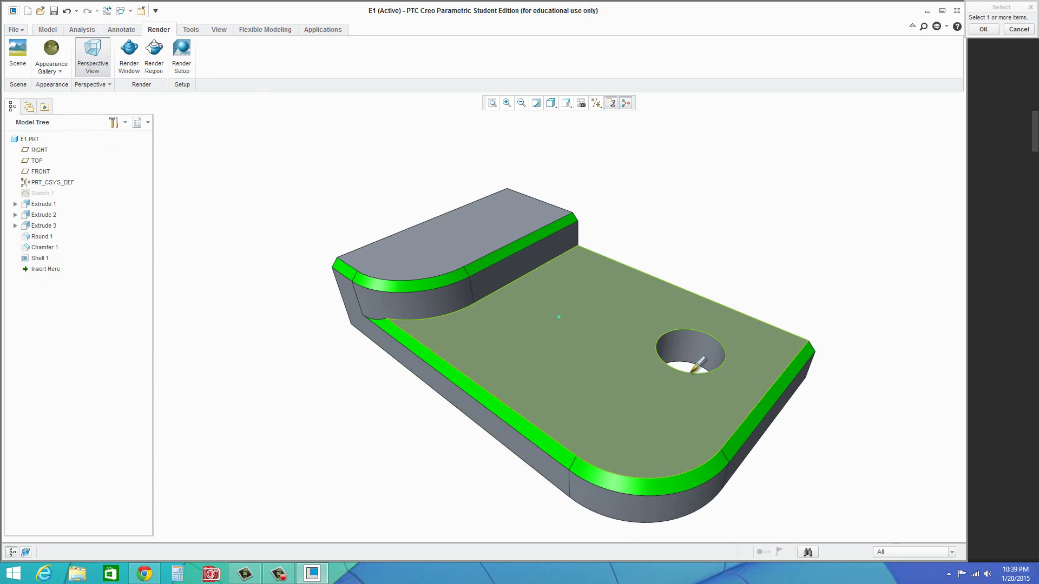
click(893, 552)
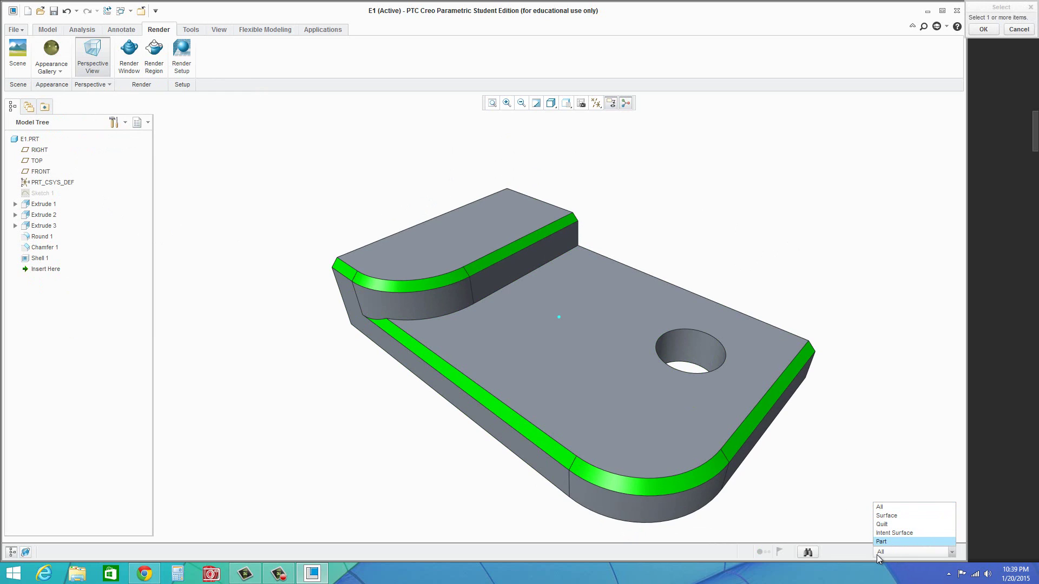
click(894, 517)
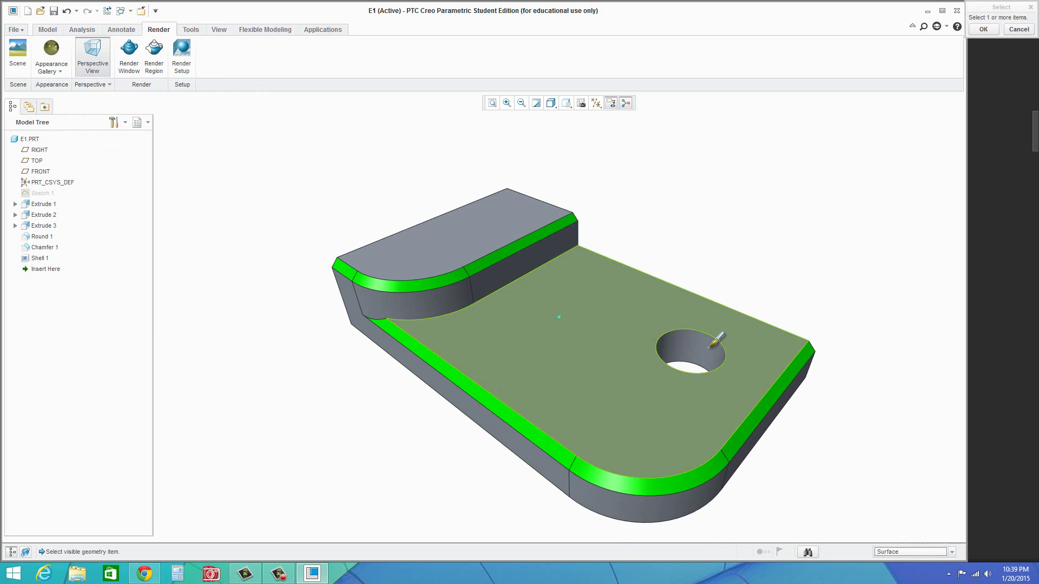
click(712, 357)
ctrl+click(713, 357)
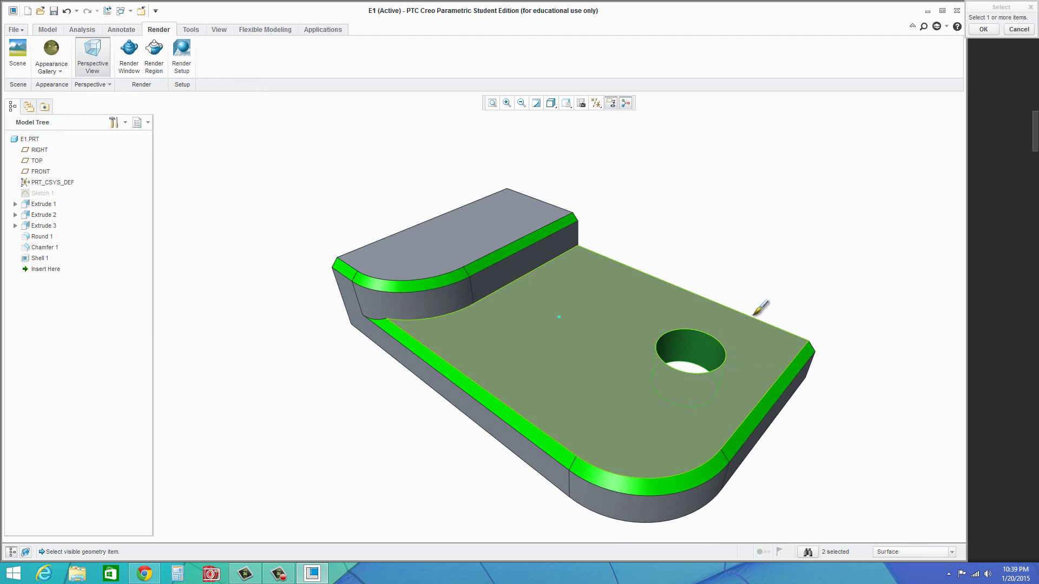
click(983, 29)
Step: Set the render quality to High and keep Photolux as the renderer
middle_drag(739, 298, 753, 281)
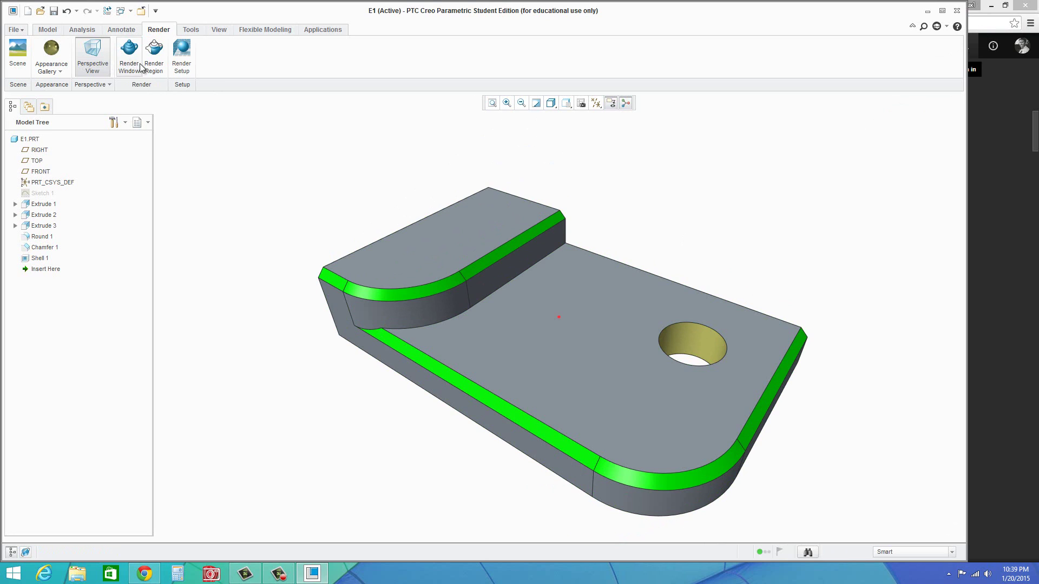
click(182, 67)
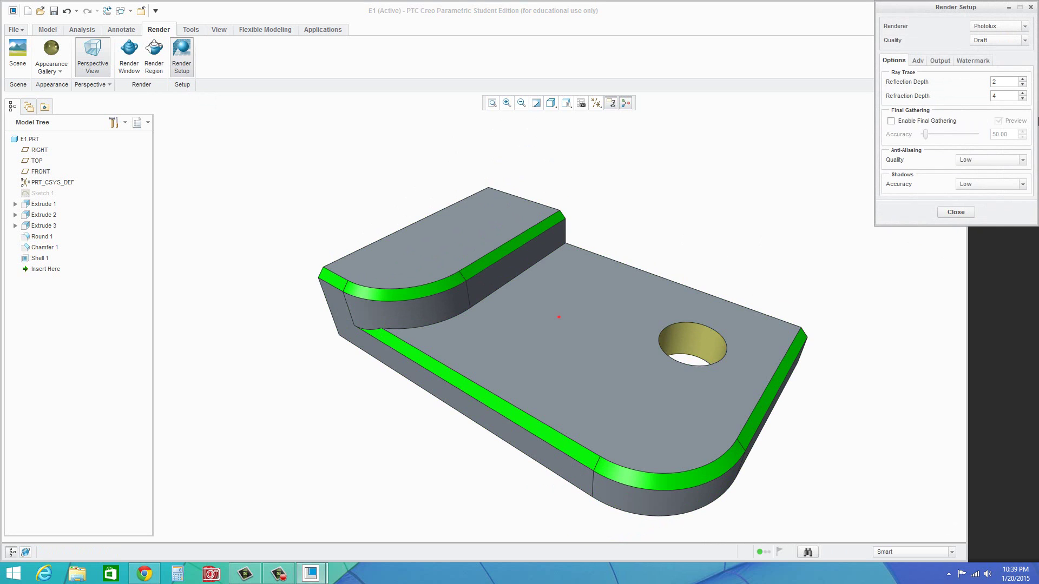
drag(985, 6, 822, 40)
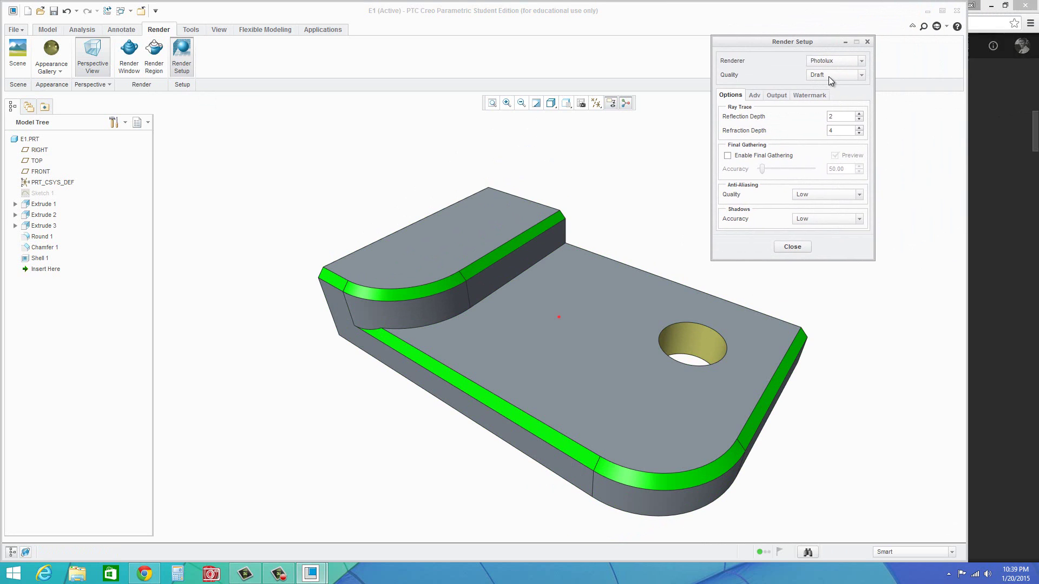
click(830, 76)
click(815, 94)
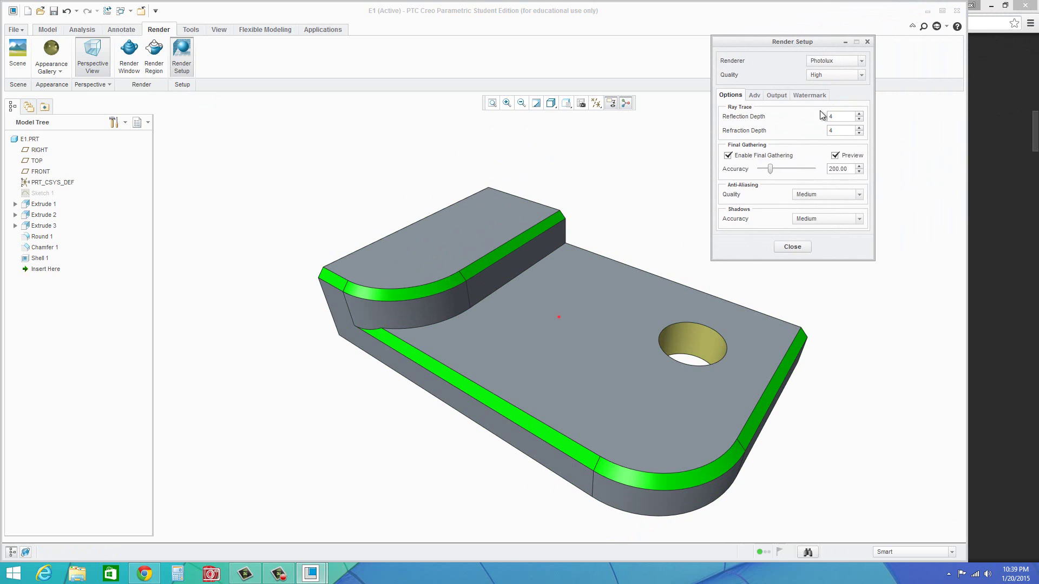
click(831, 77)
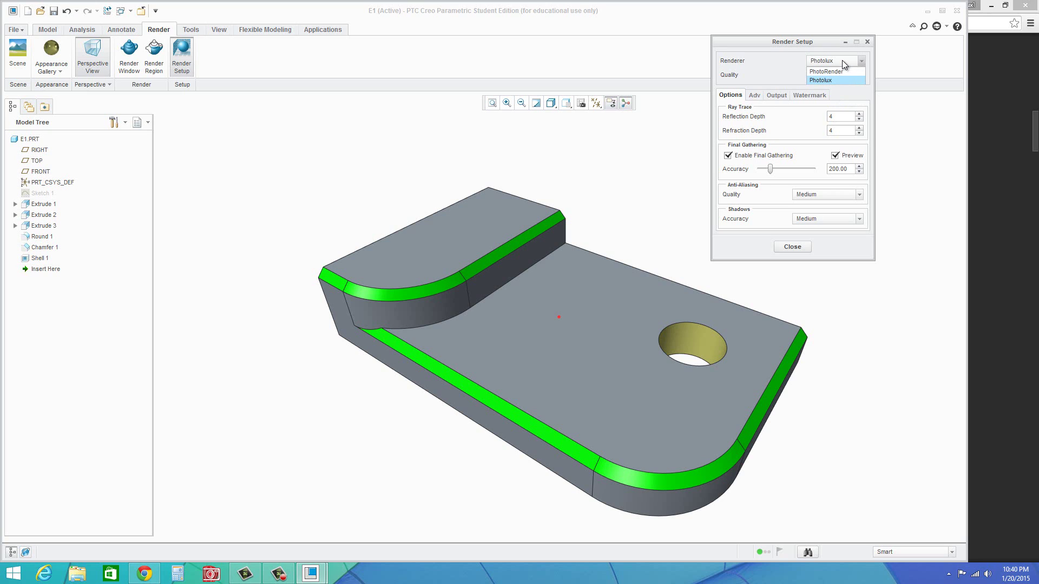
click(842, 61)
click(793, 247)
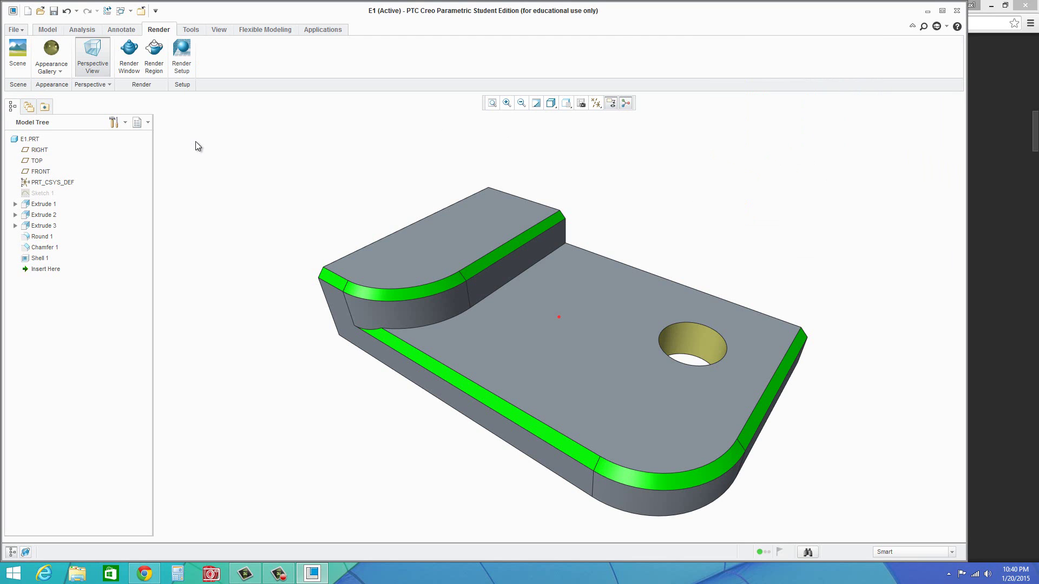
Step: Apply the basic-chrome-reflection scene from the scene gallery to the model
click(16, 59)
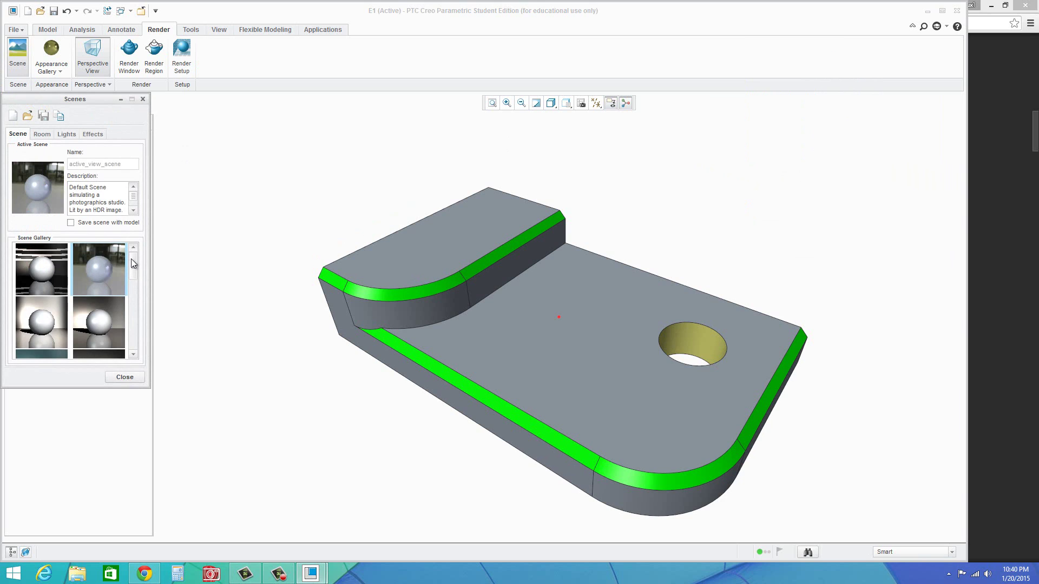
drag(132, 262, 132, 270)
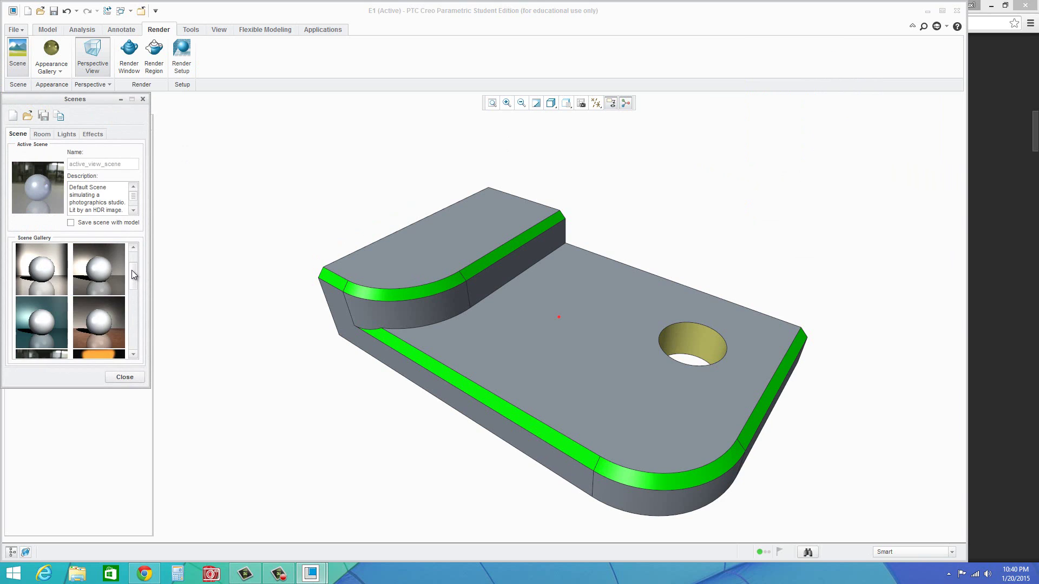
click(41, 272)
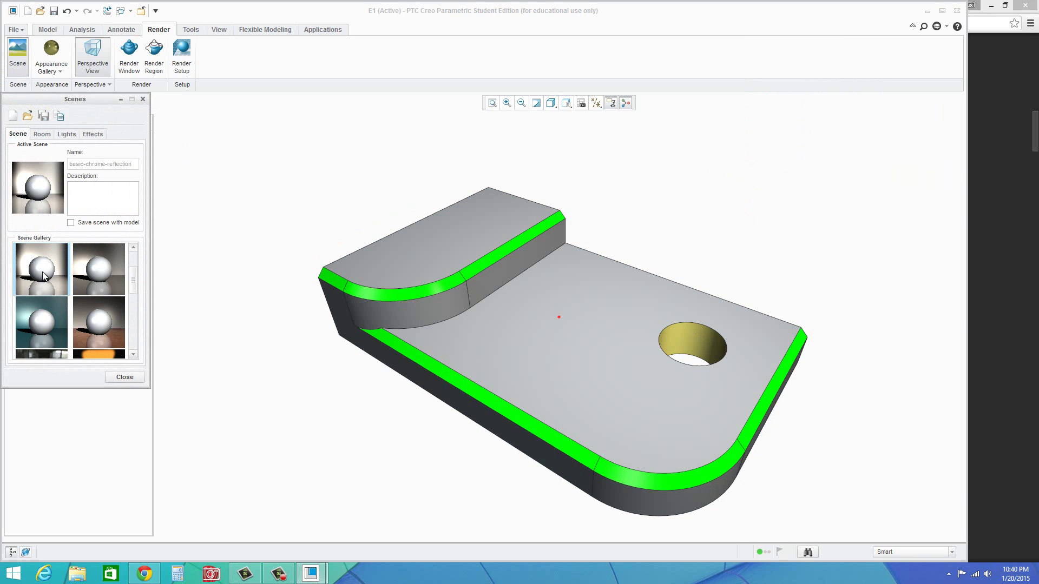
Step: Stand the part upright with the hole at the top and render the whole graphics window
middle_drag(541, 300, 622, 419)
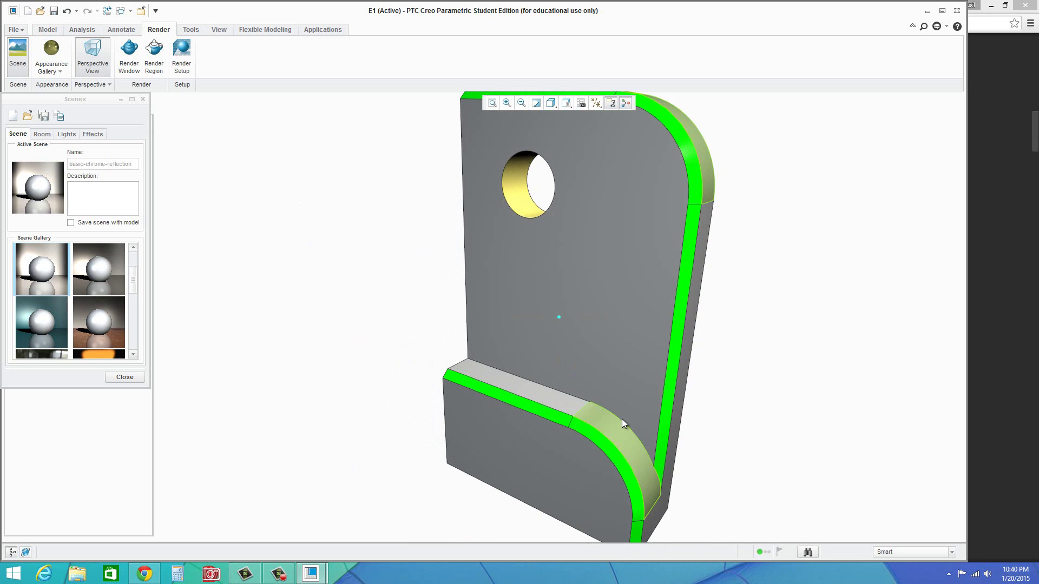
scroll(622, 418, down, 3)
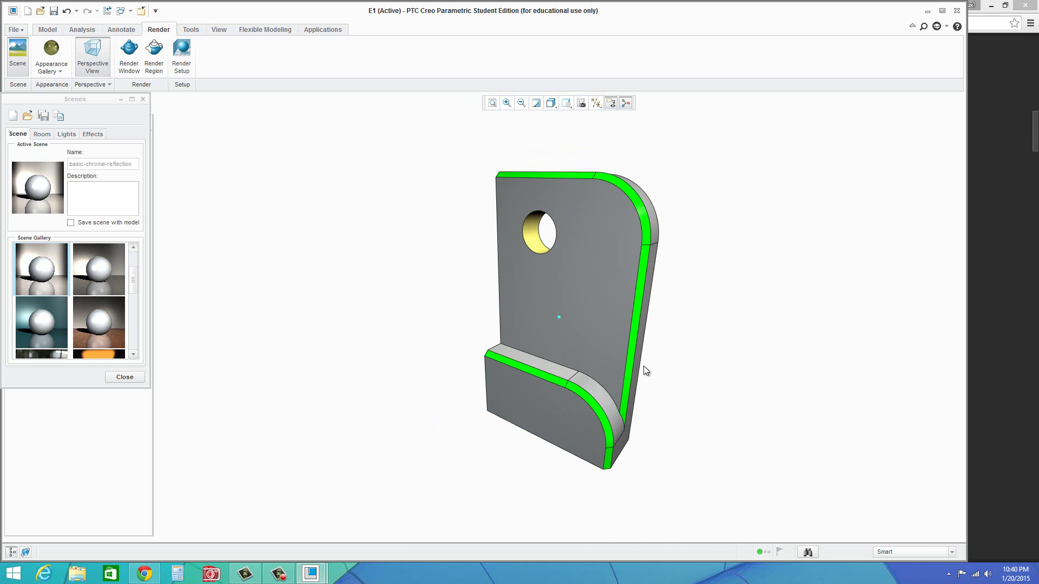
click(121, 377)
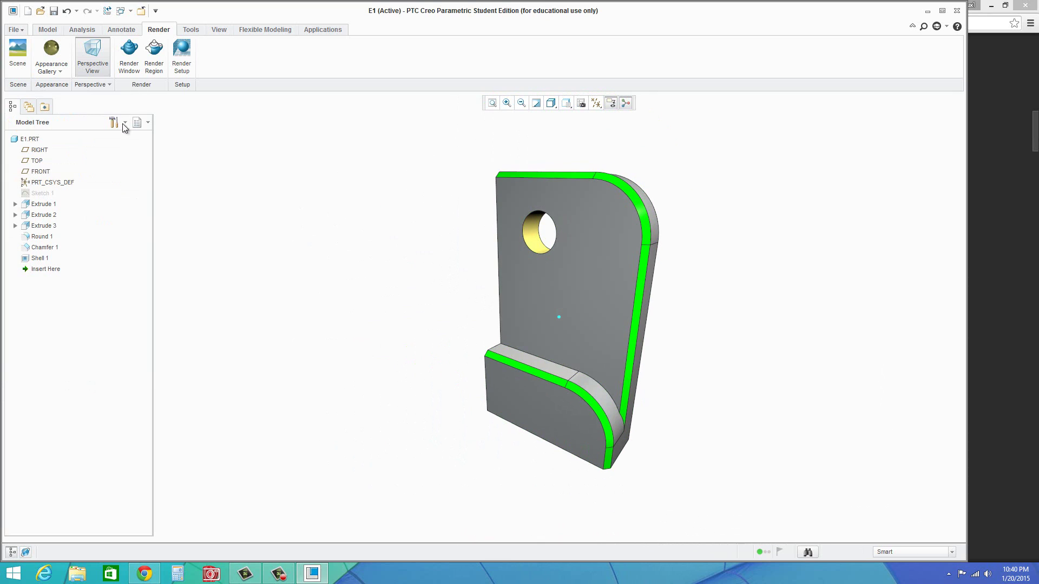
click(129, 54)
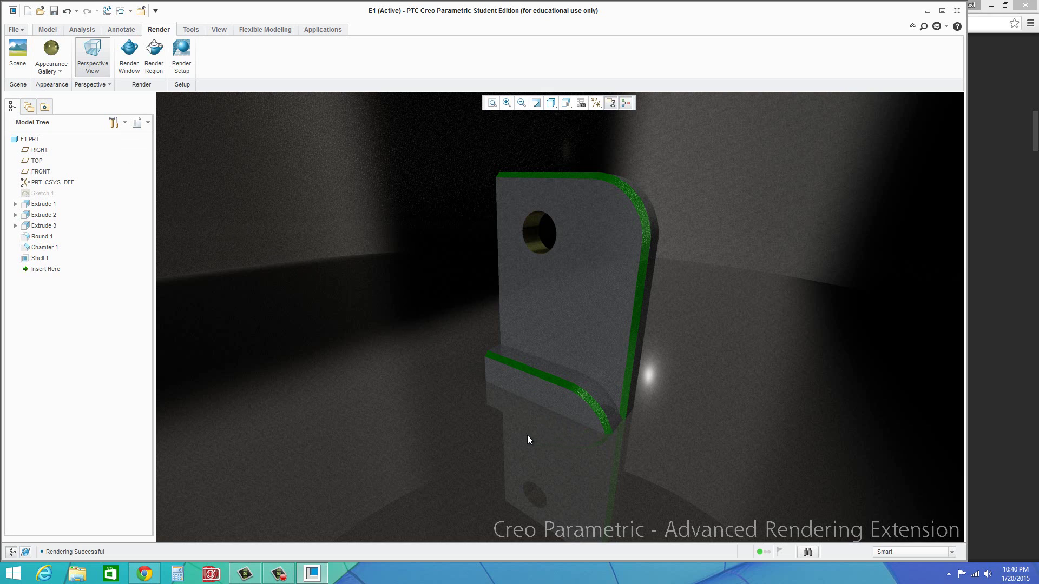
Step: Adjust the scene room's floor height and align the floor with the underside of the model
click(20, 54)
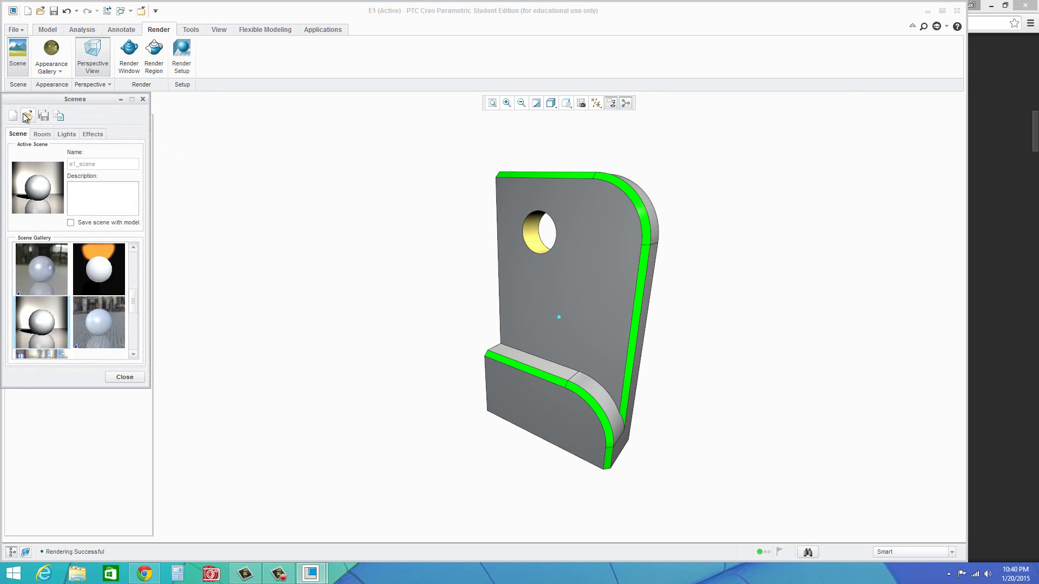
click(42, 135)
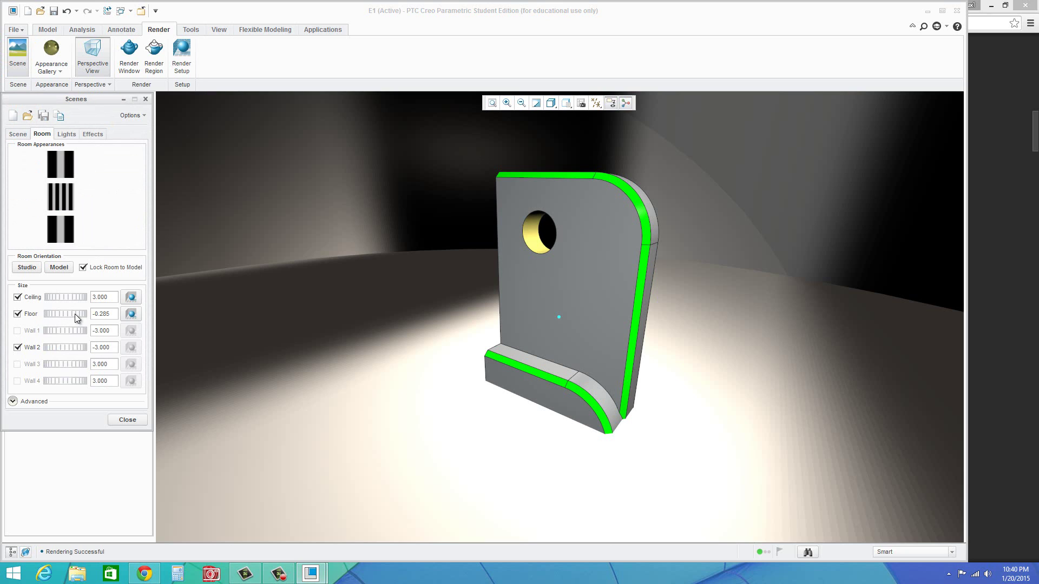
drag(75, 314, 94, 320)
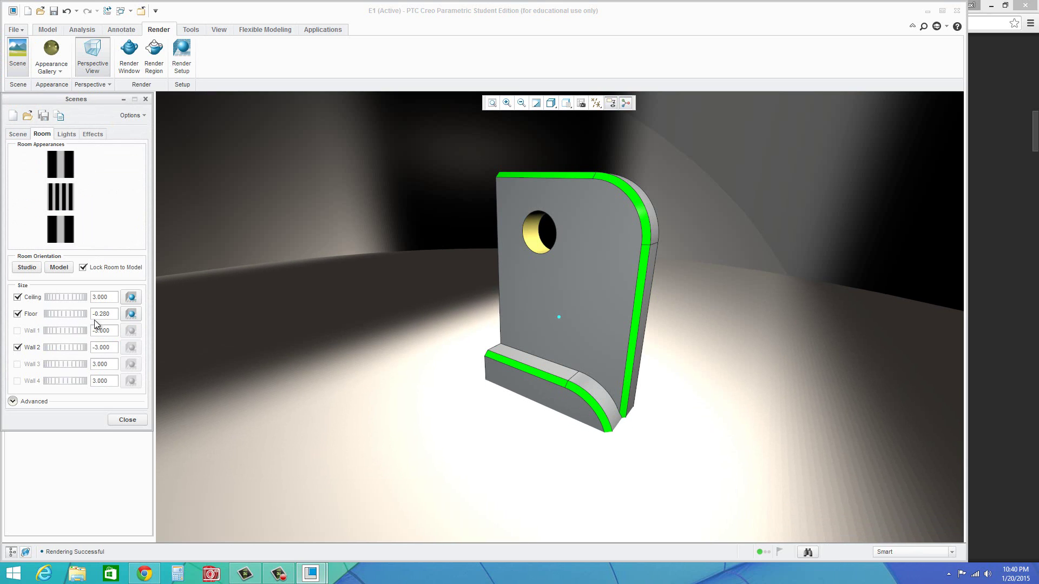
click(132, 315)
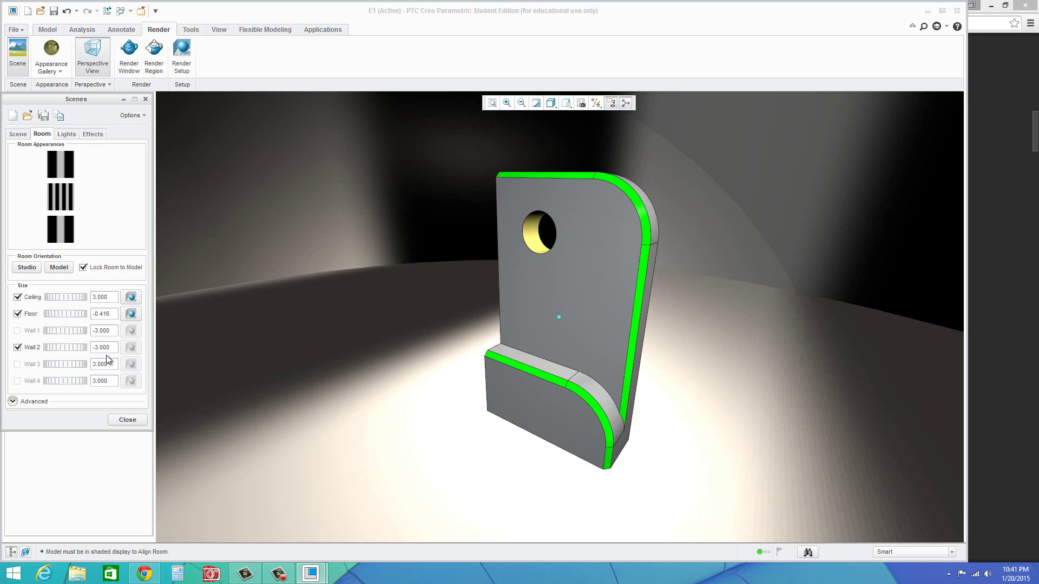
Step: Apply the photolux-skylight scene from the scene gallery and render the whole graphics window
click(18, 137)
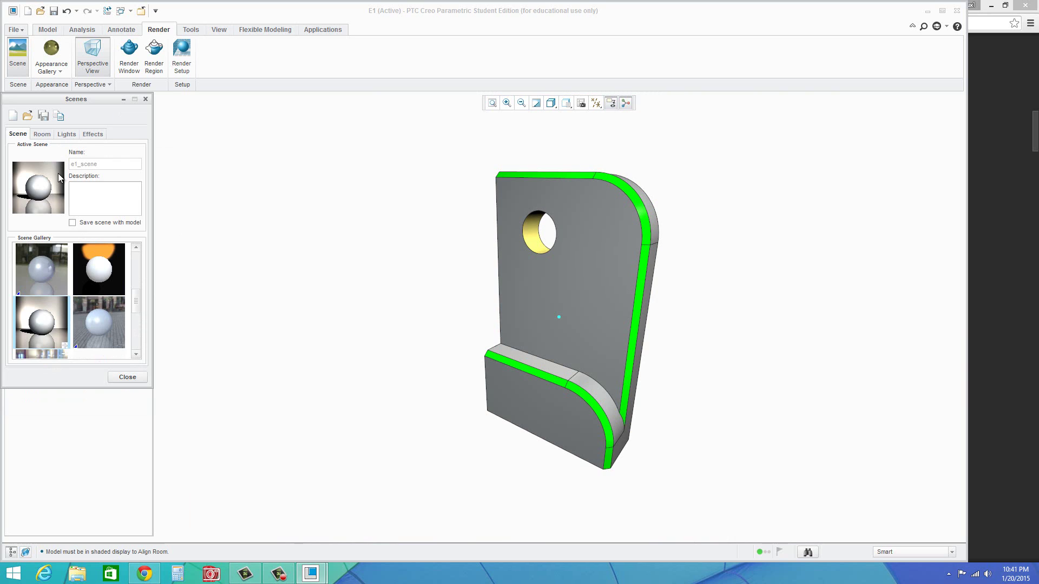
drag(136, 296, 136, 307)
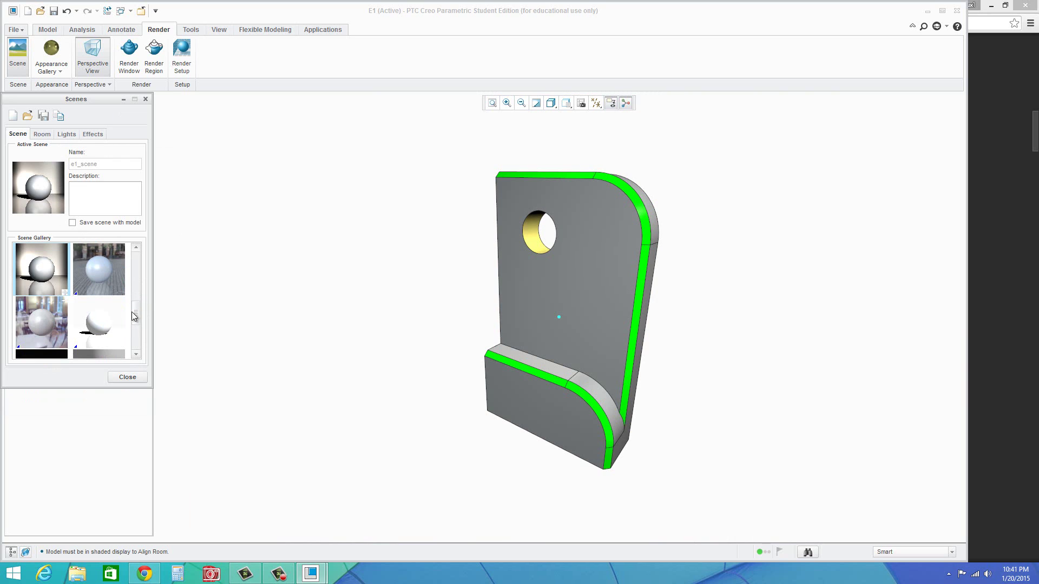
click(106, 328)
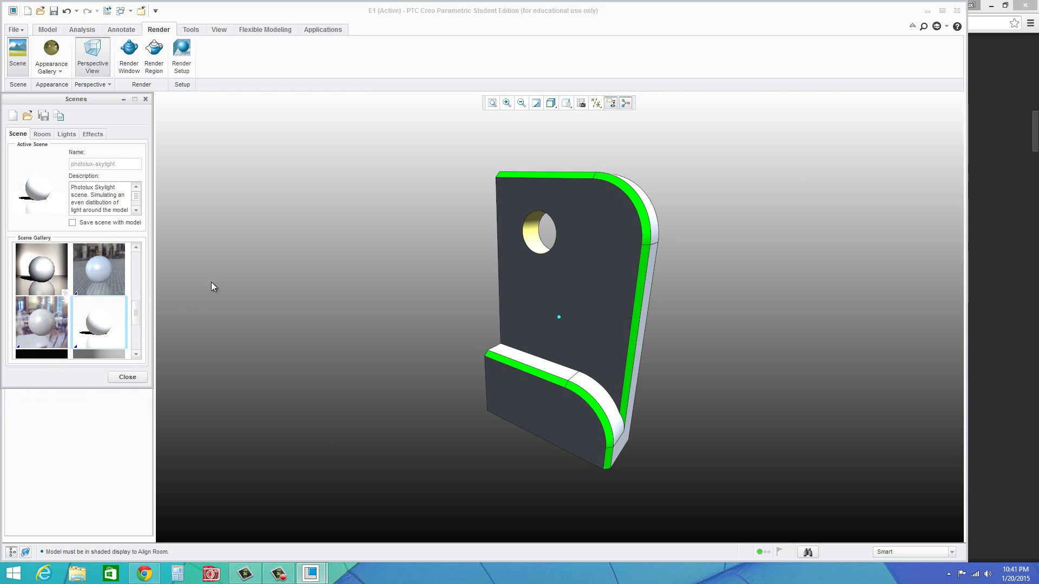
click(129, 60)
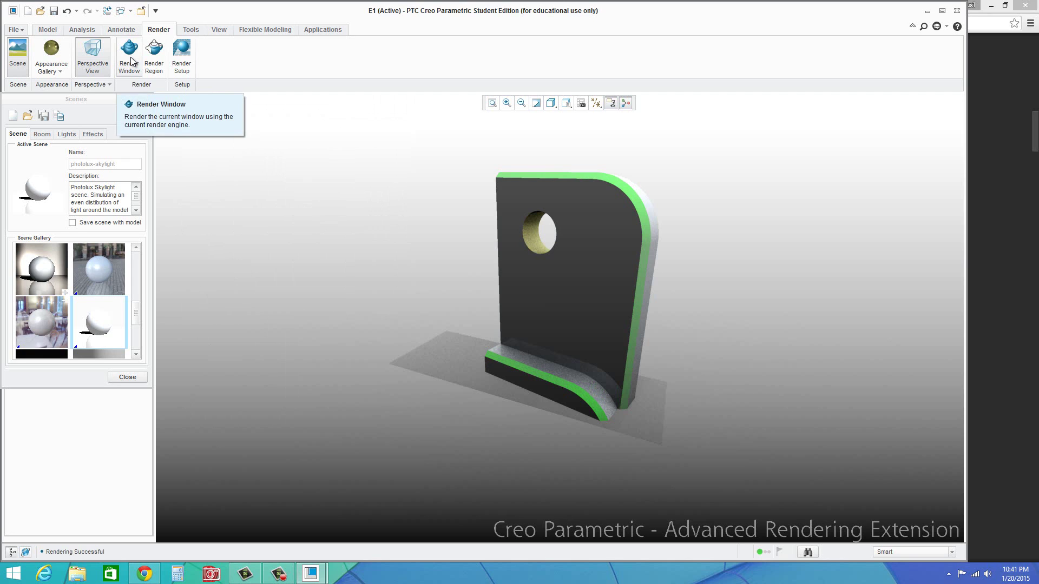
Step: Align the skylight scene's room floor with the underside of the model and render the window again
click(42, 134)
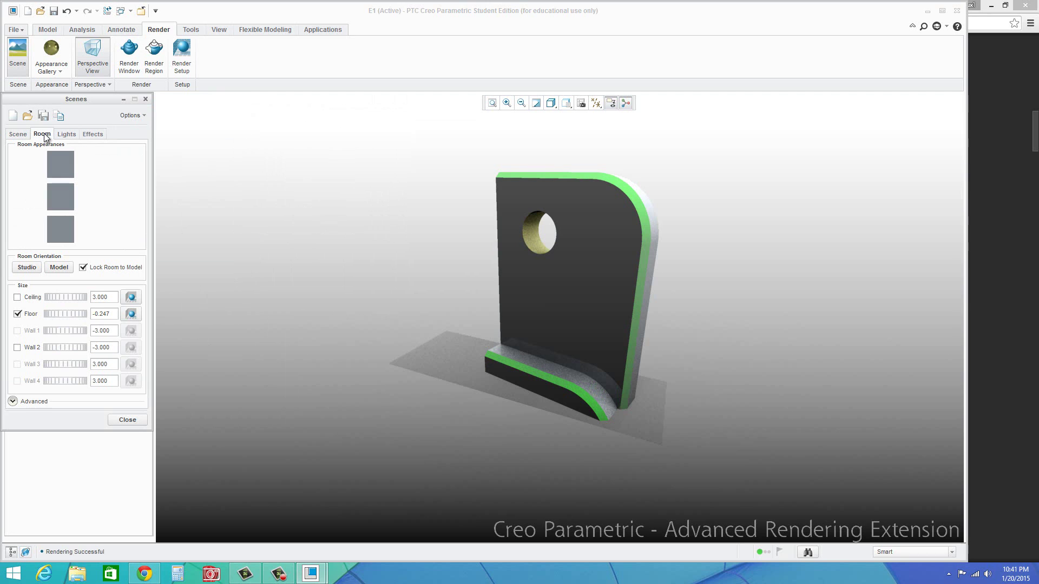
click(131, 314)
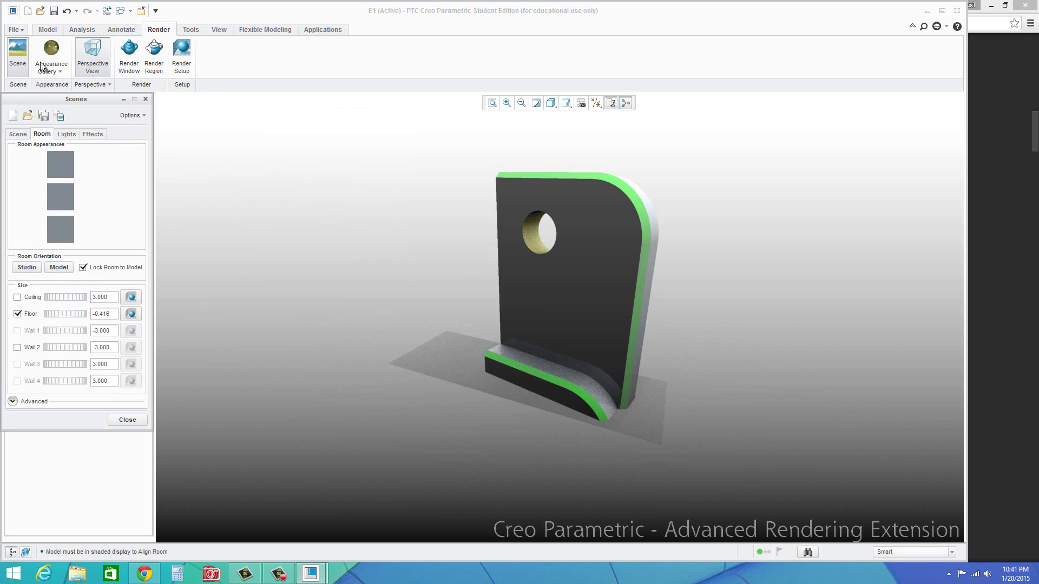
click(129, 57)
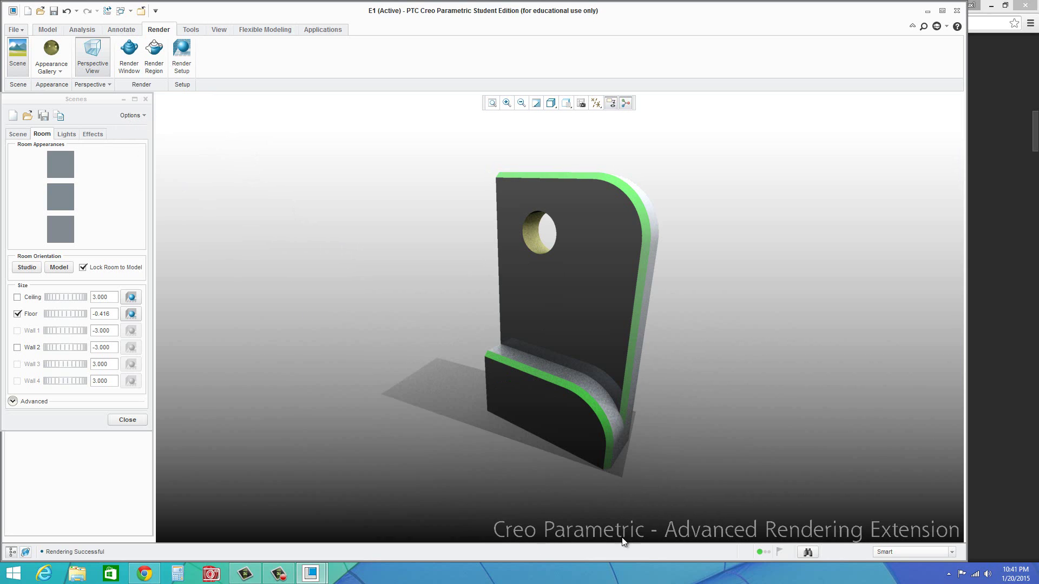
Step: Disable the text watermark in the render setup
click(183, 69)
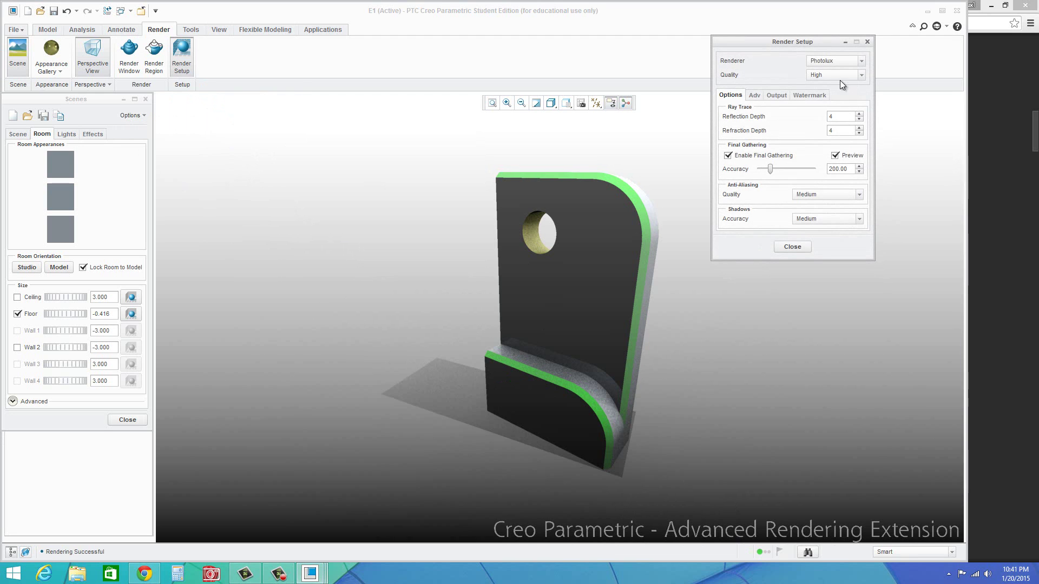
click(808, 95)
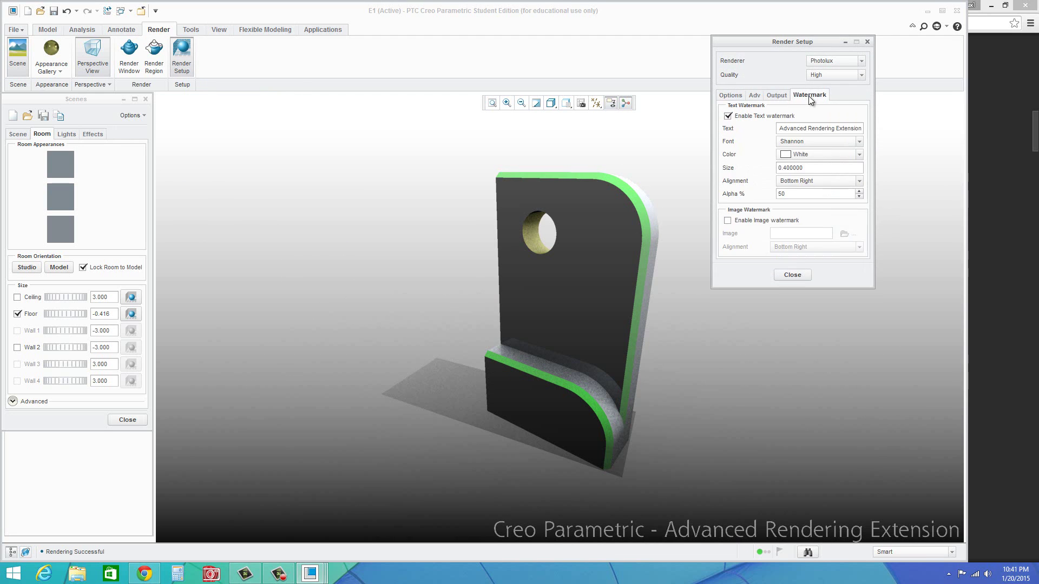
click(729, 116)
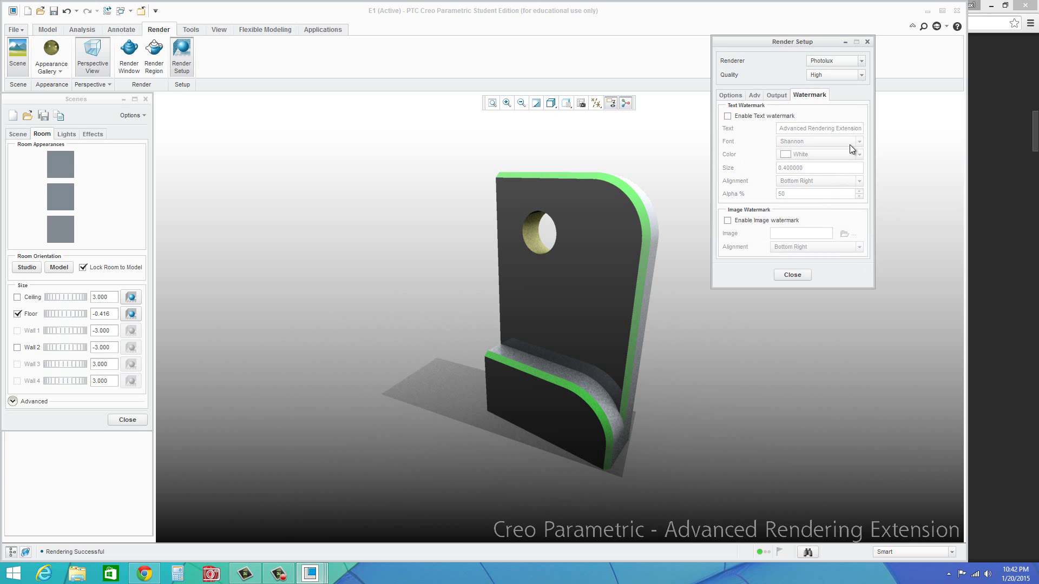
click(791, 278)
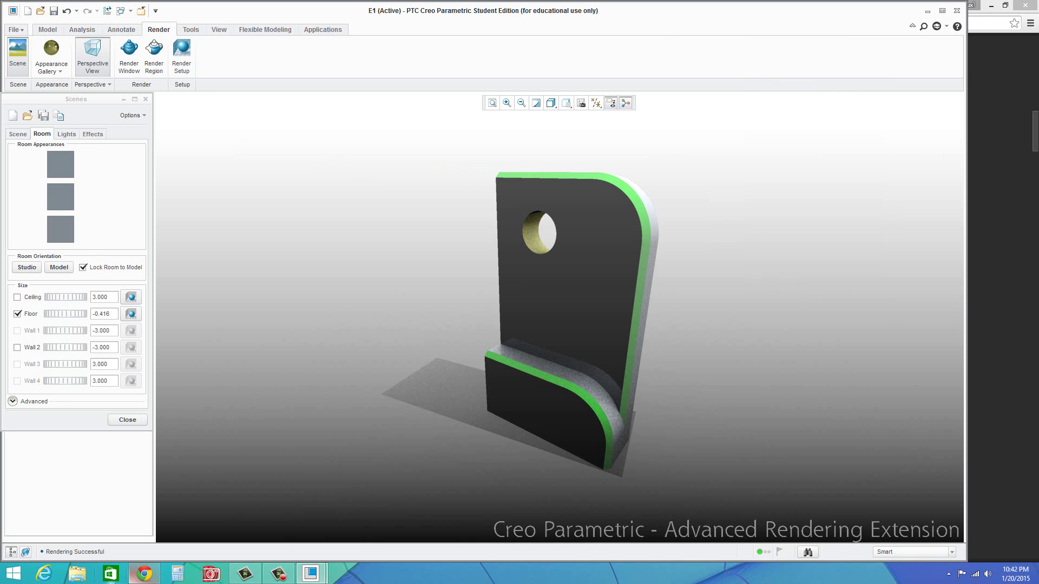
Step: Switch to the Creo 2_0 Basic 2014 PDF in Chrome and examine the dimensioned L1 drawing on page 24
click(144, 573)
scroll(371, 459, down, 20)
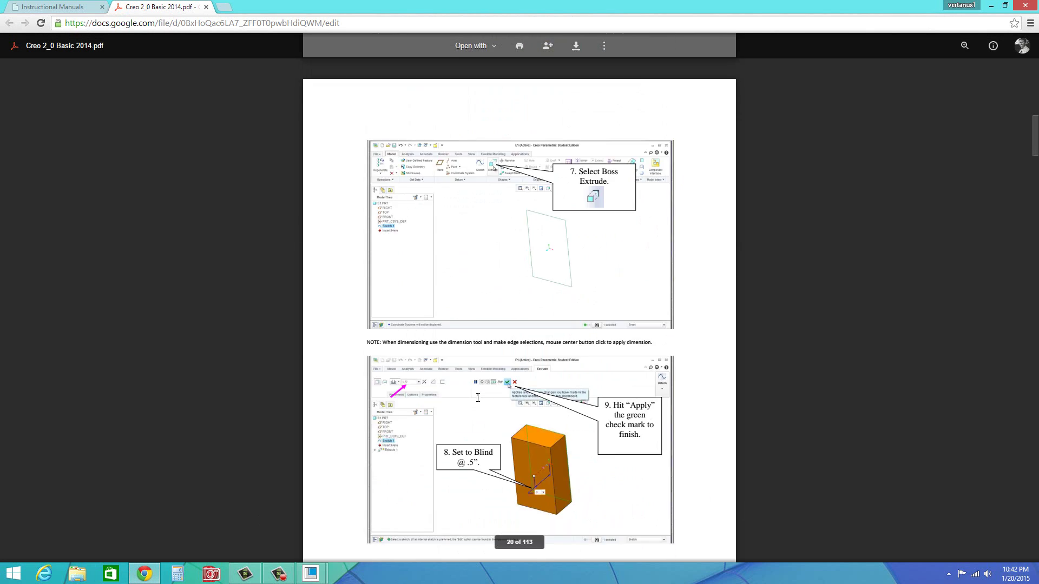
scroll(478, 398, down, 18)
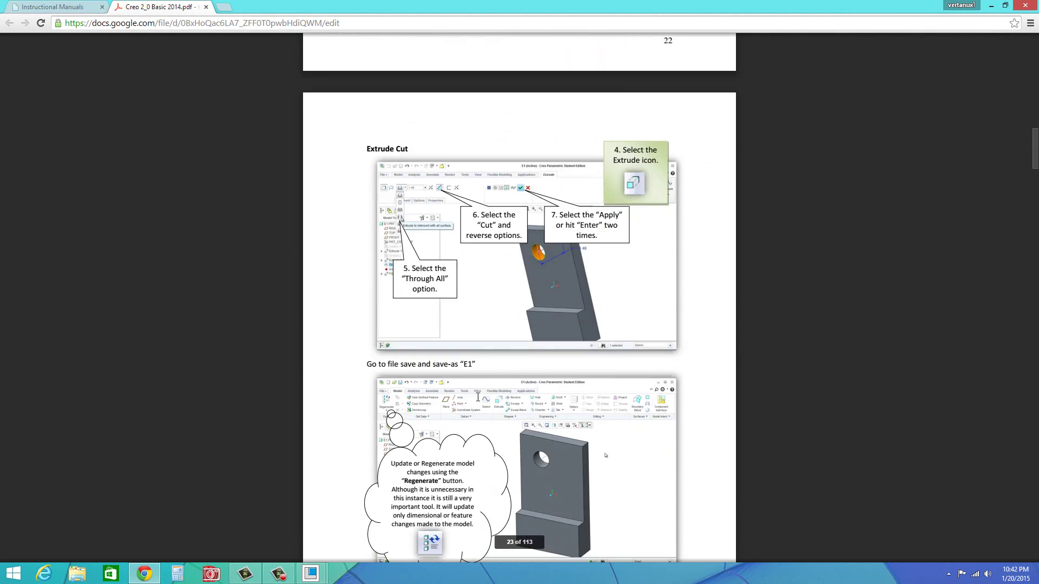
scroll(478, 398, down, 9)
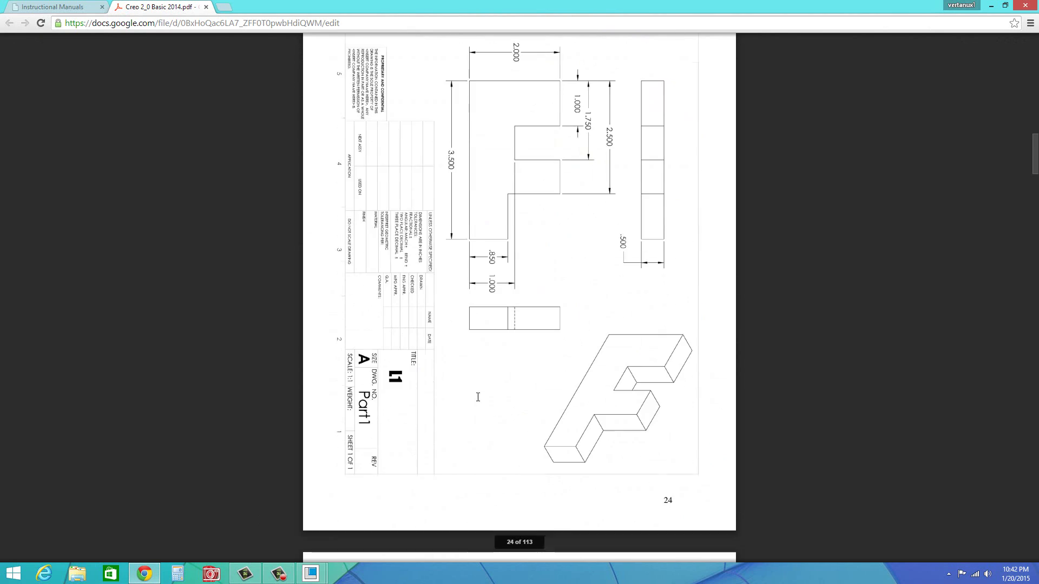
scroll(495, 384, up, 1)
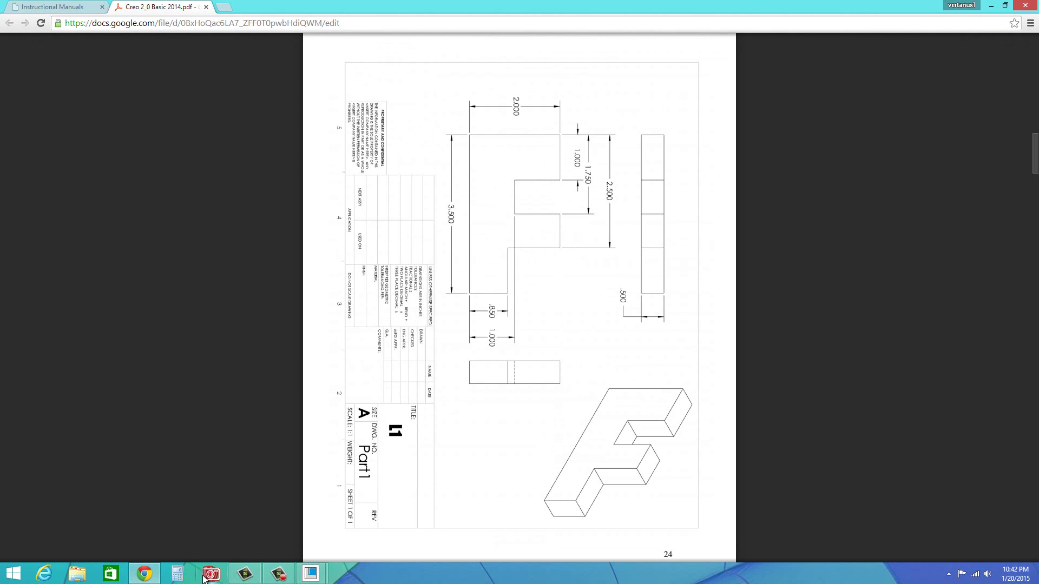
Step: Return to Creo Parametric, close the scene settings and create a new solid part named L1 with the default template
mouse_move(308, 576)
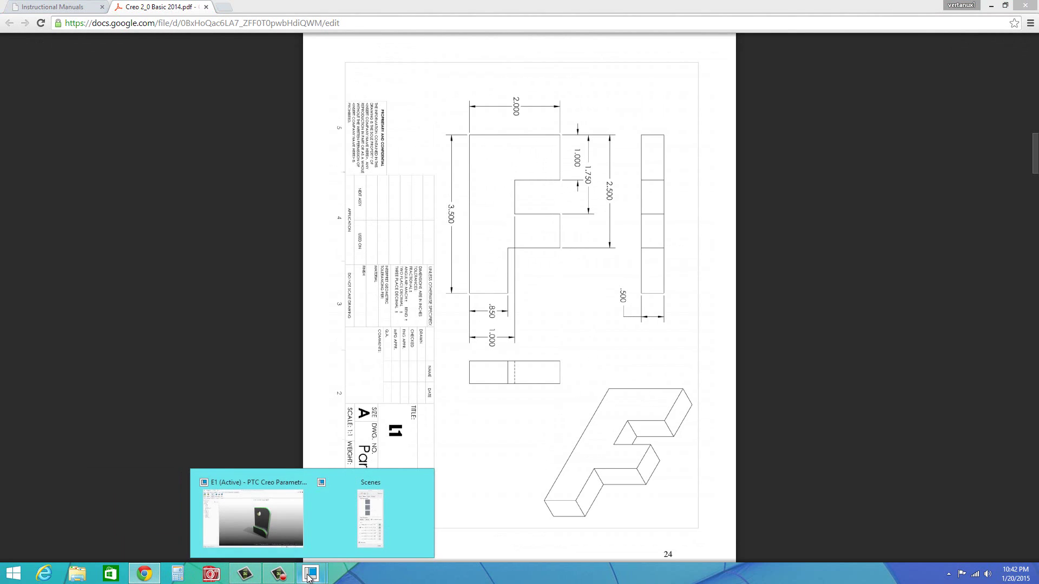
click(277, 526)
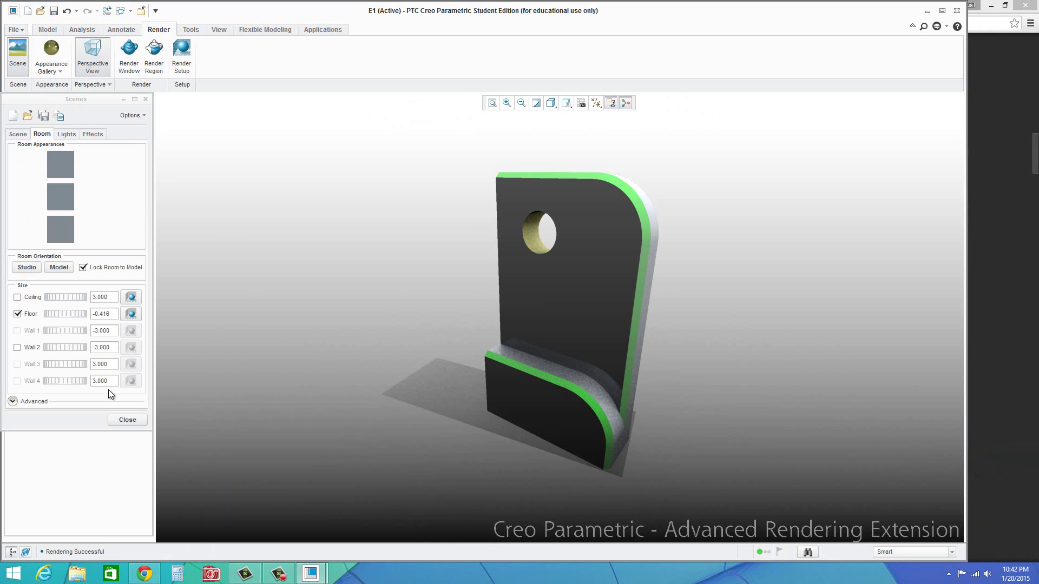
click(127, 420)
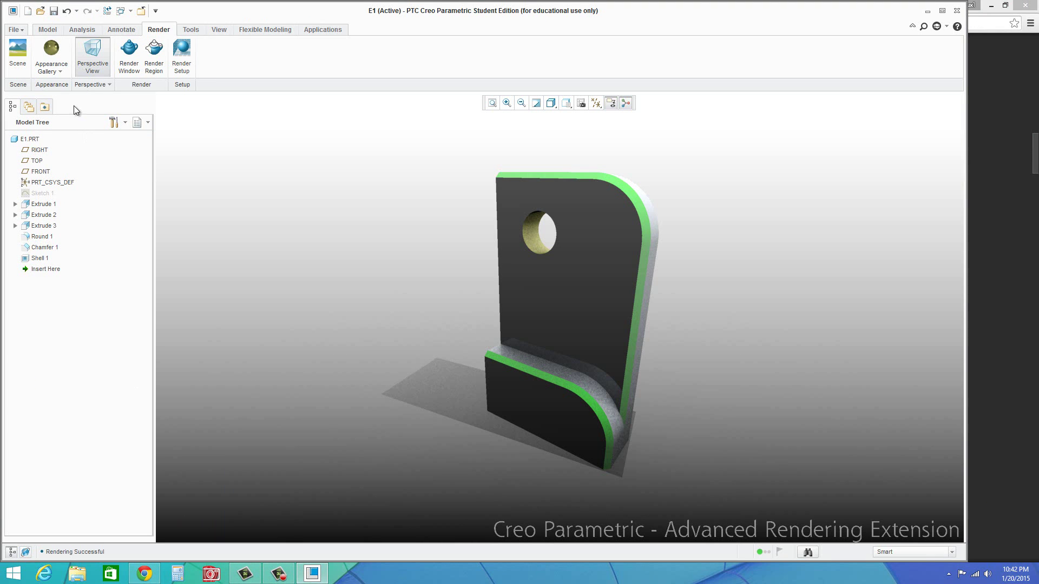
click(27, 11)
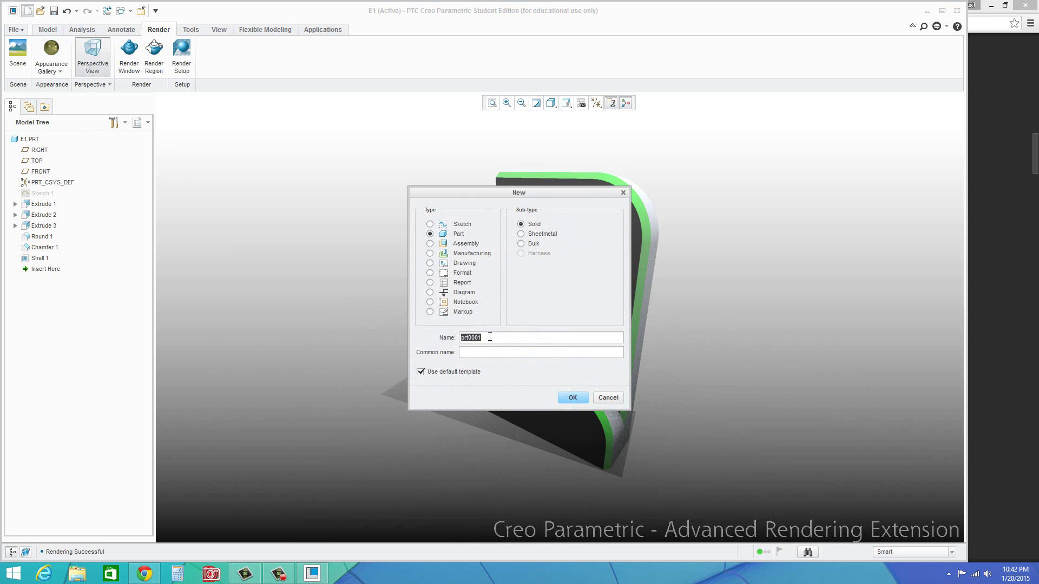
text(L1)
click(572, 398)
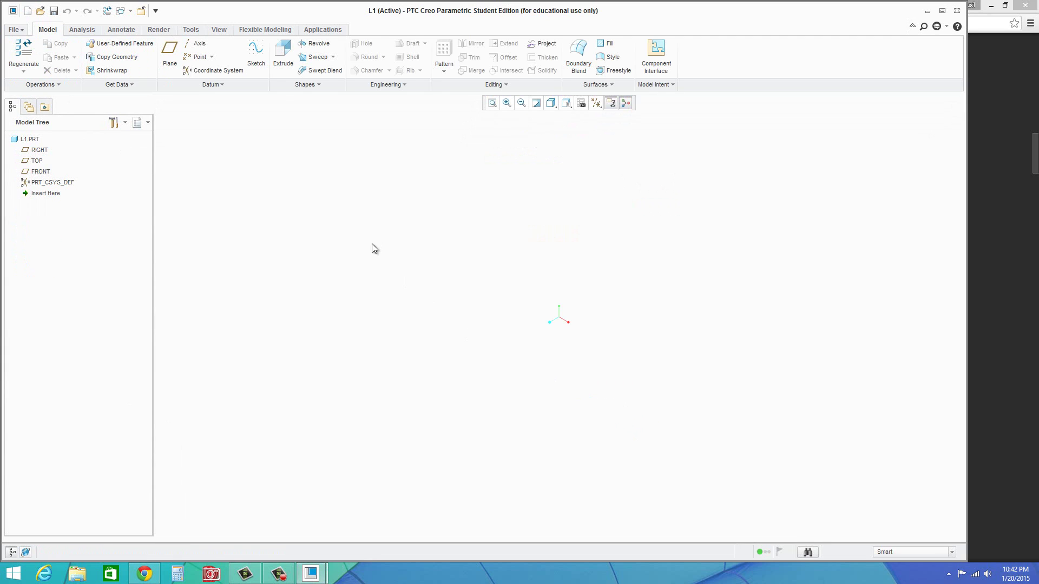
Step: Start an Extrude sketch on the FRONT plane and draw a vertical line about 107.5 long upward from the origin
click(34, 173)
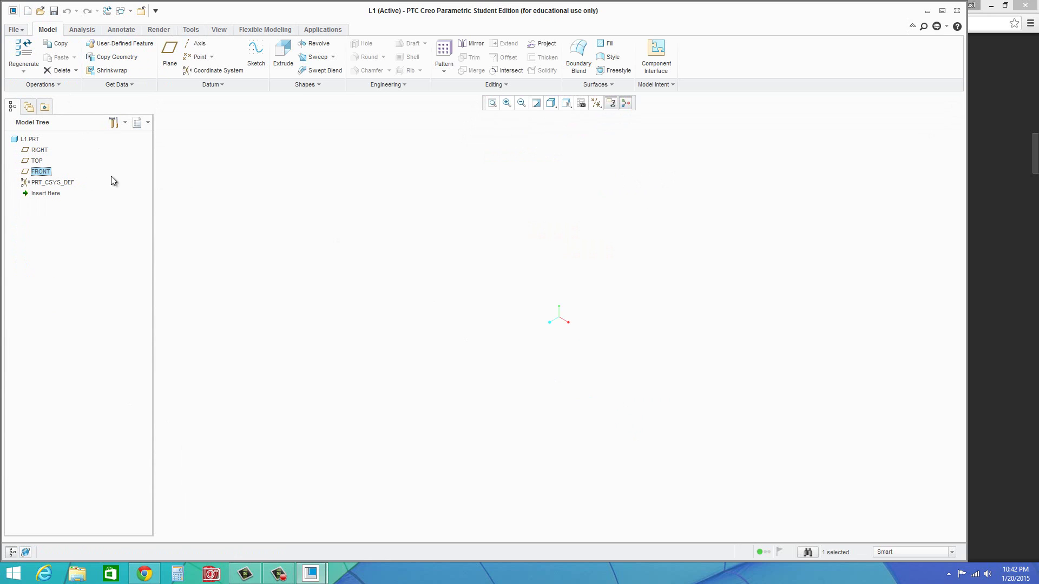
click(281, 53)
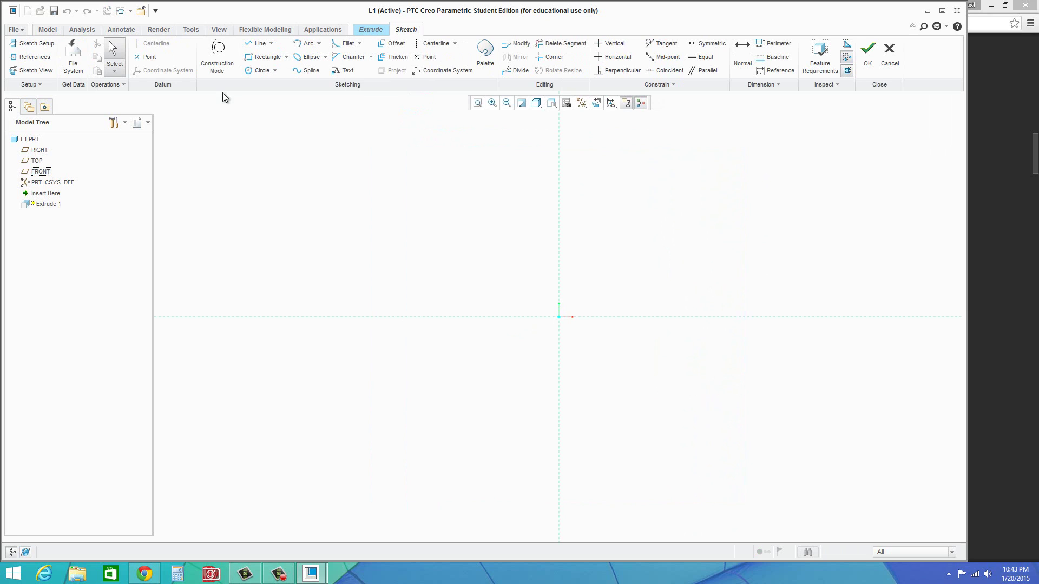
click(258, 45)
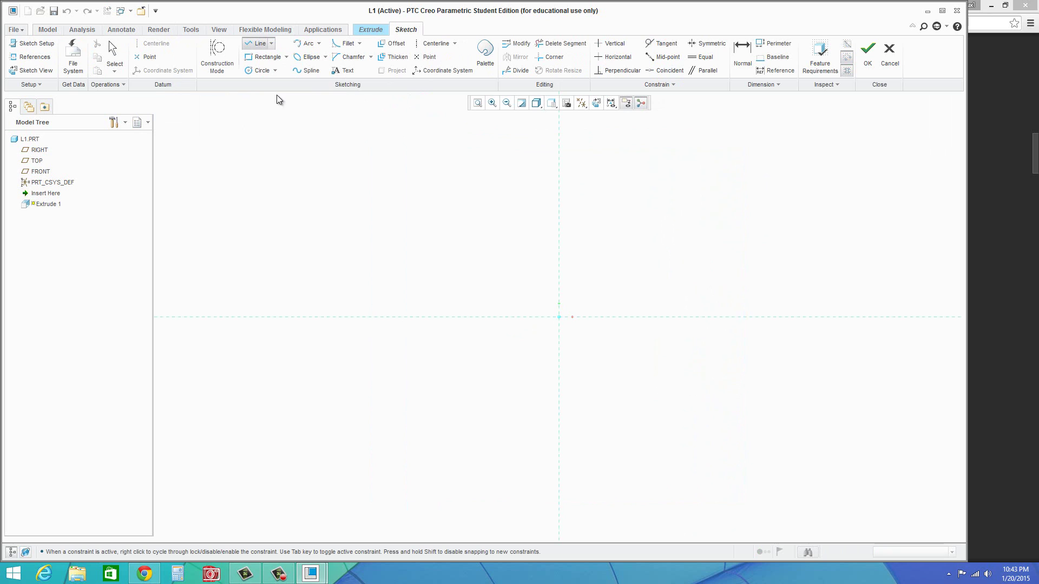
click(559, 317)
click(559, 241)
middle_click(599, 266)
middle_click(605, 276)
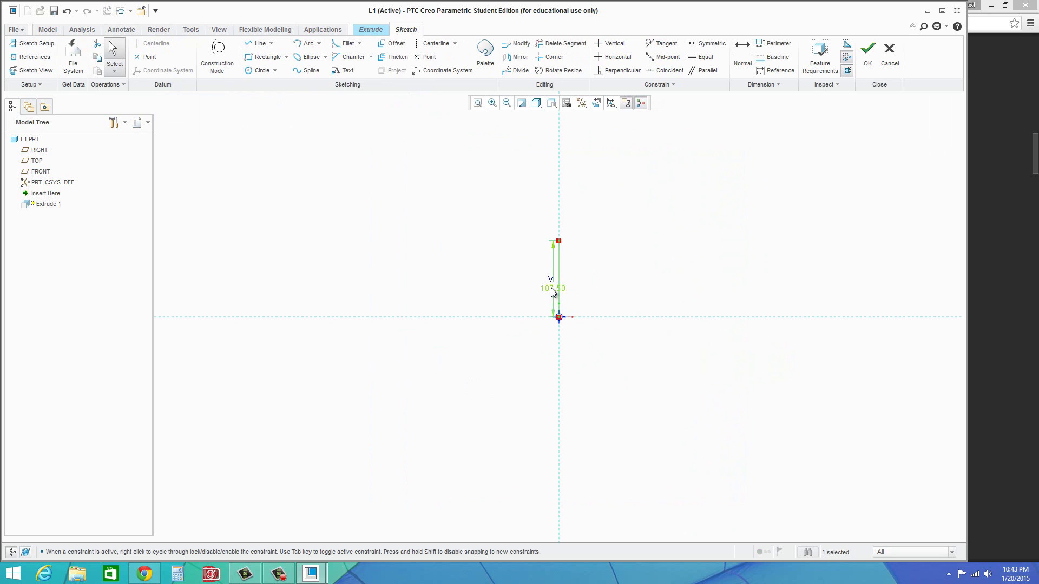
Step: Set the vertical line's length to 3.5
double_click(551, 287)
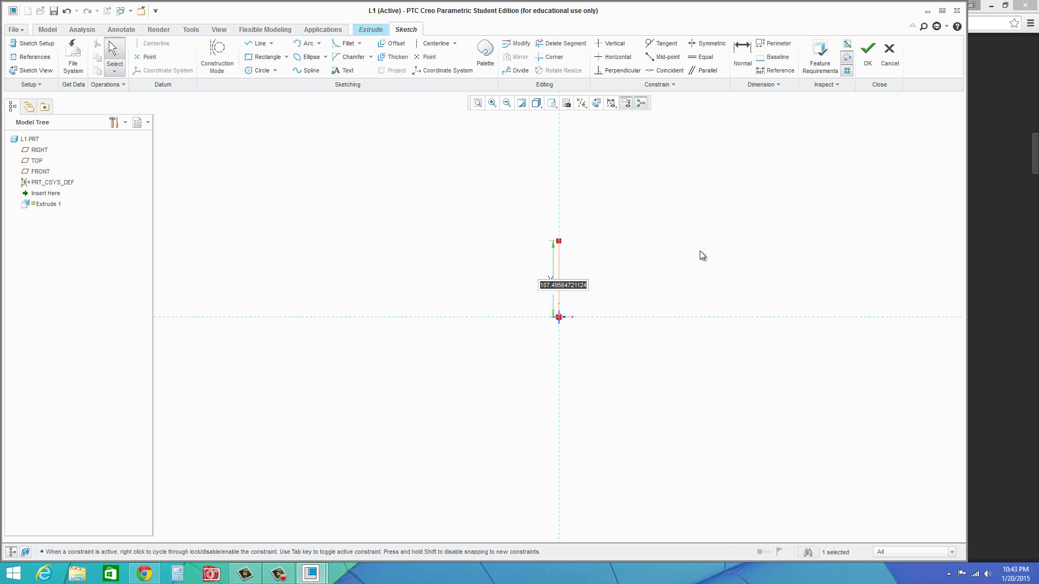
text(3.5)
key(Return)
Step: Draw the rest of the closed F outline, about 1.98 wide on top, with arms about 0.87 and 0.70 high and a stem about 0.6 wide
click(260, 43)
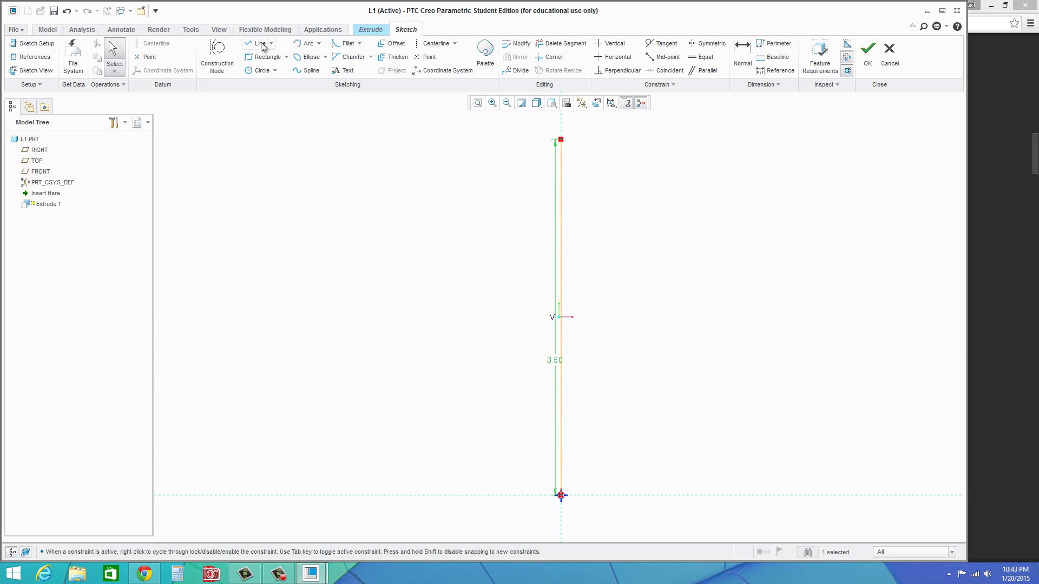
click(562, 139)
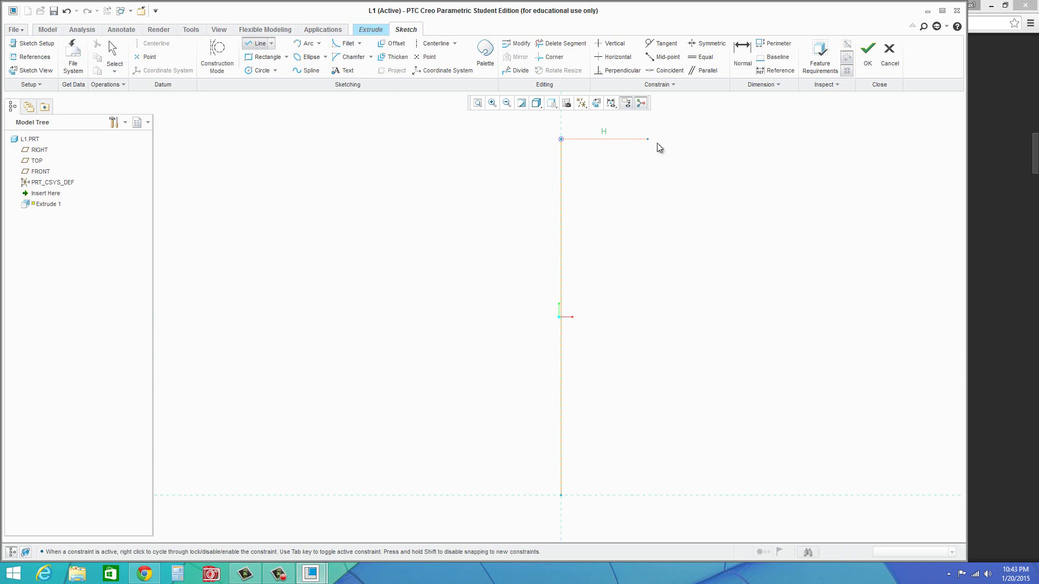
click(763, 142)
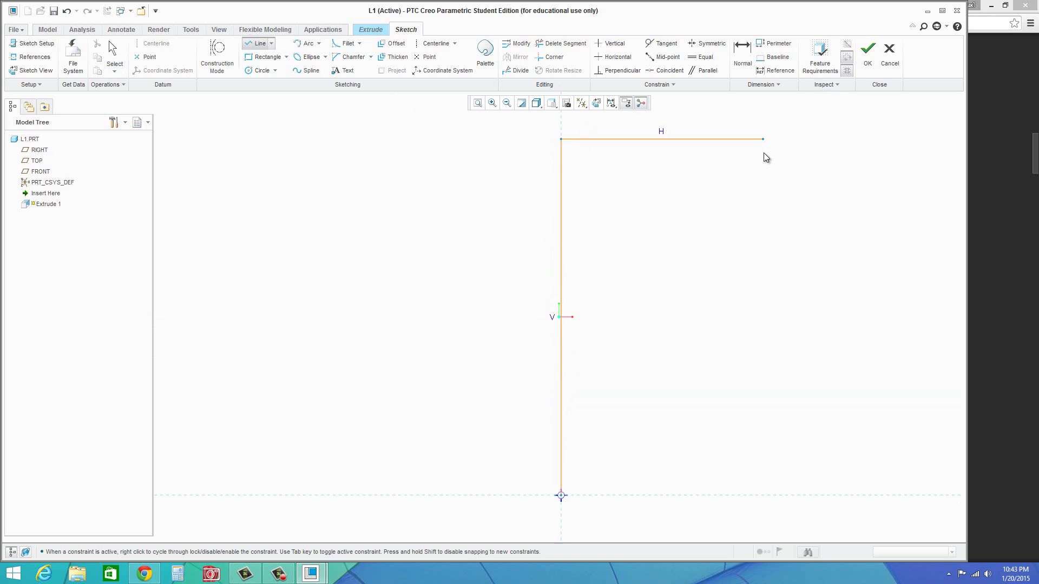
click(763, 227)
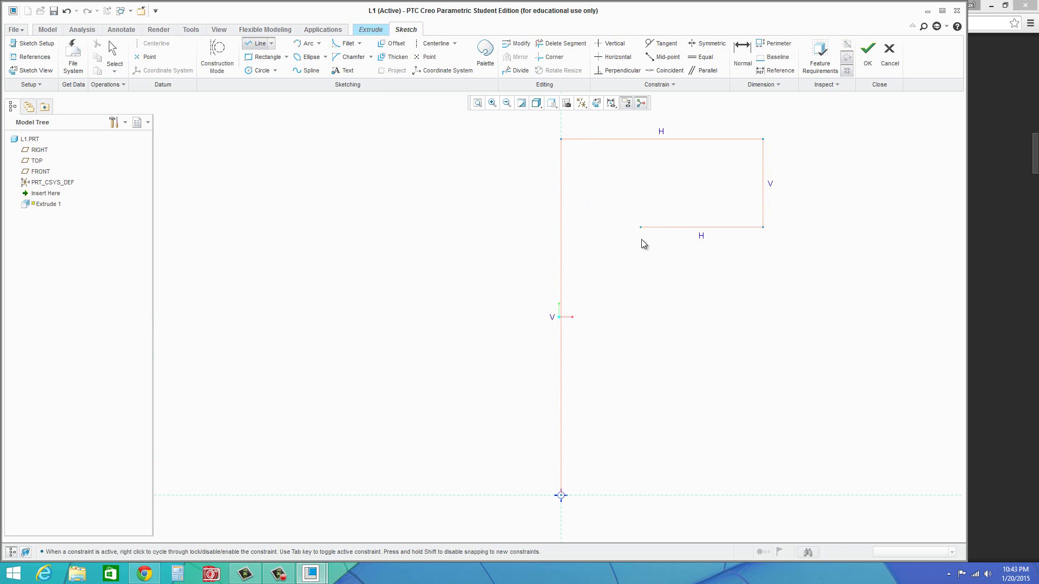
click(640, 290)
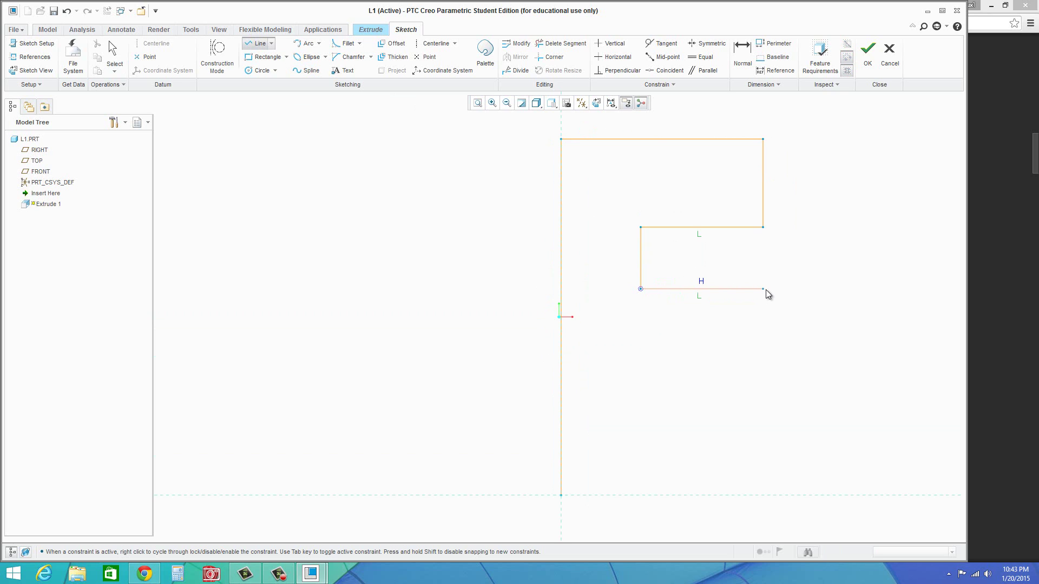
click(751, 289)
click(750, 361)
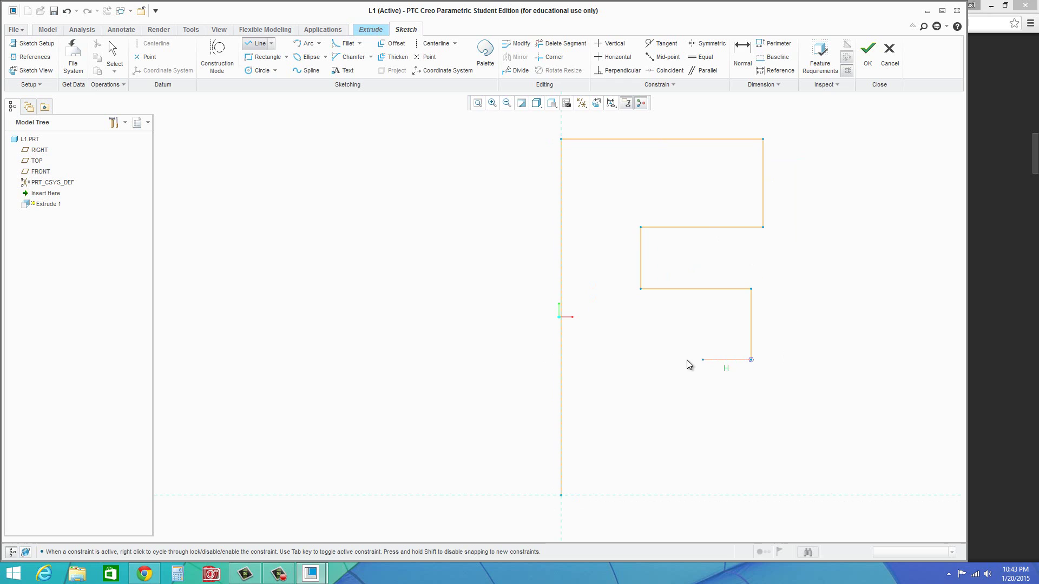
click(622, 360)
click(621, 495)
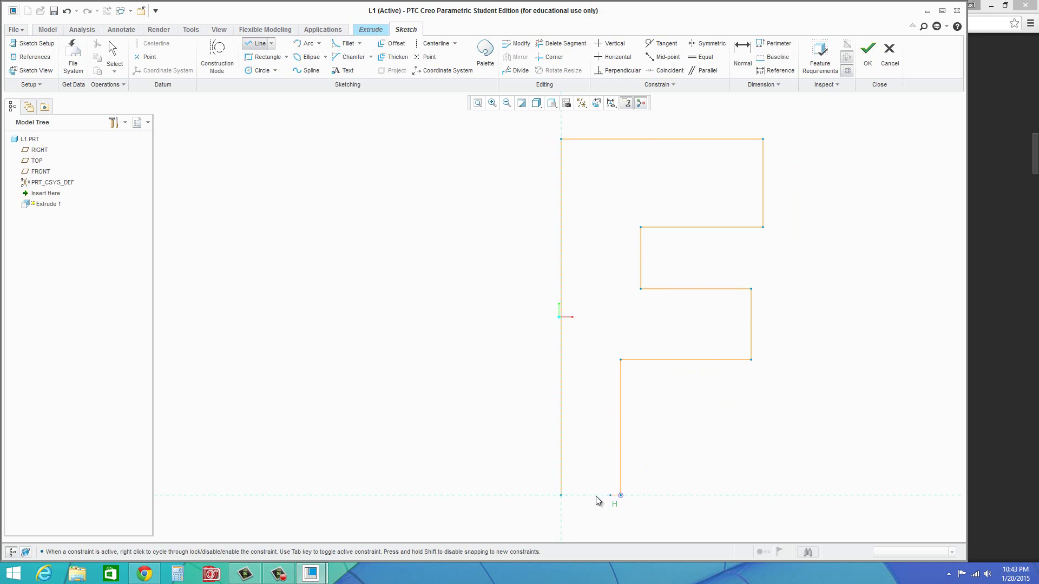
click(561, 495)
middle_click(441, 396)
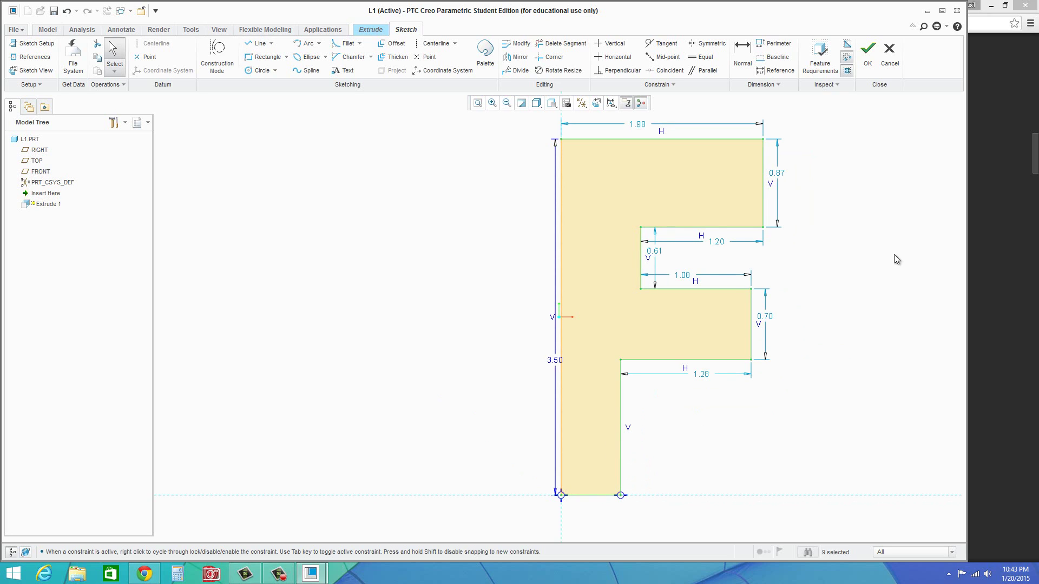
Step: Set the F's overall top width to 2 and the upper arm's height to 1
double_click(645, 125)
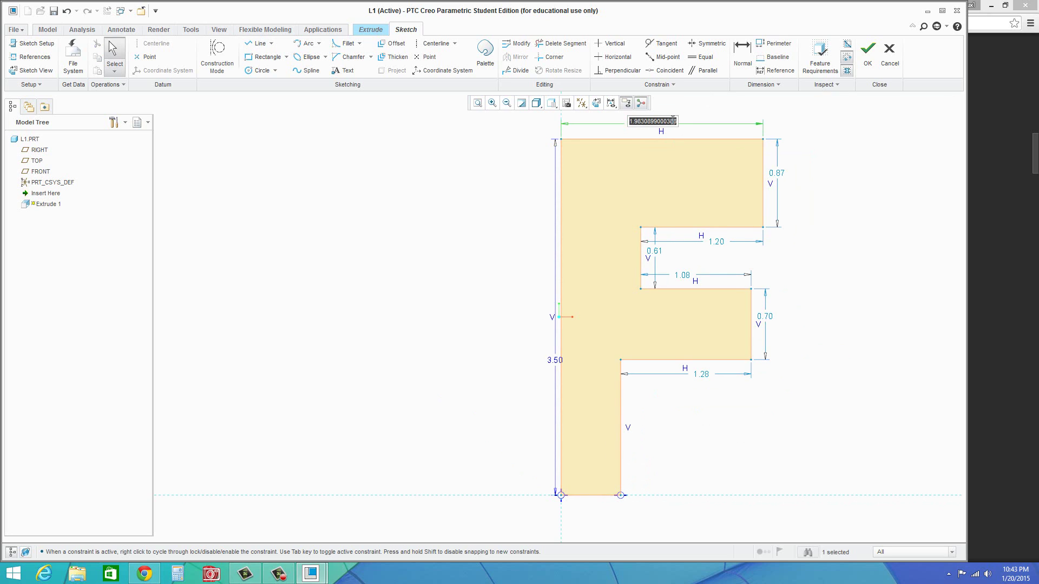
text(2)
key(Return)
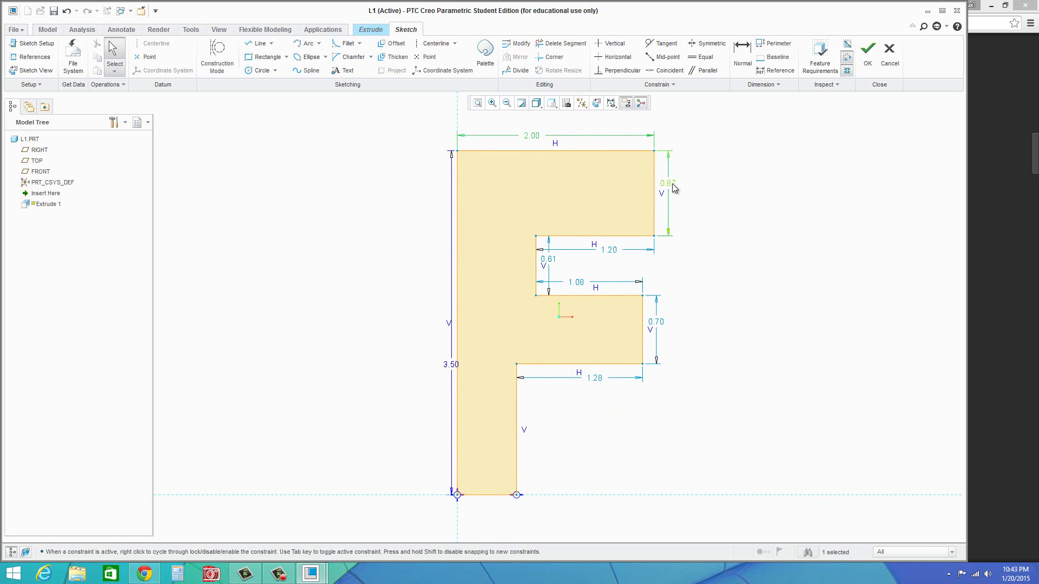
double_click(671, 184)
text(1)
key(Return)
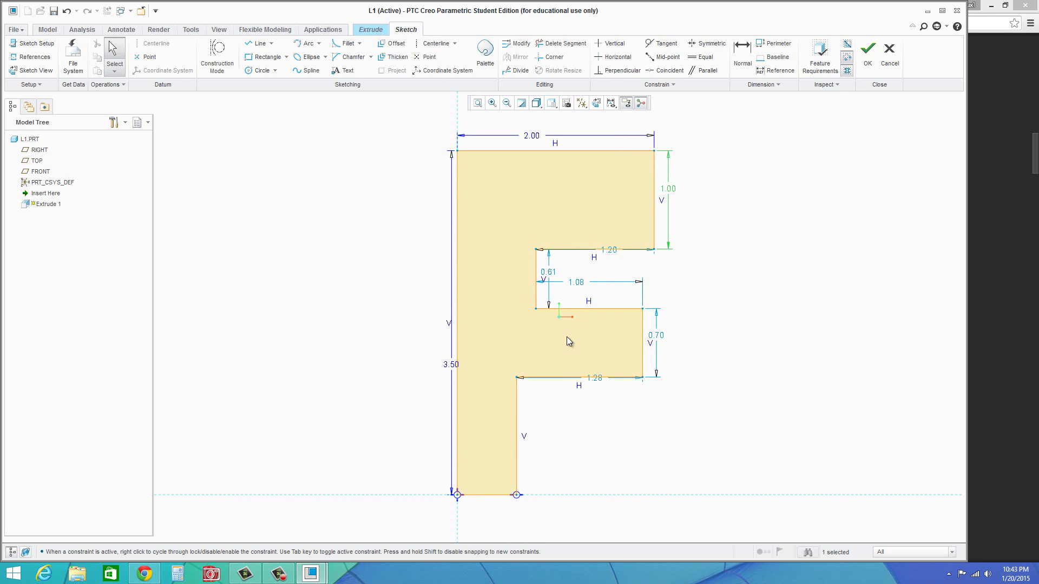
Step: Dimension the lower arm's upper and lower edges at 1.75 and 2.5 below the F's top edge
click(743, 64)
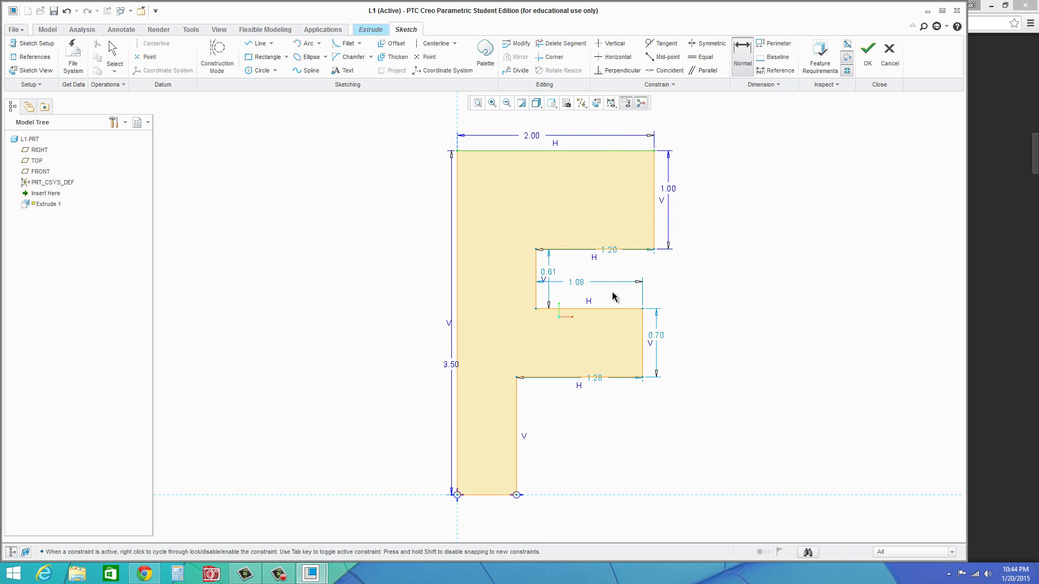
middle_click(728, 236)
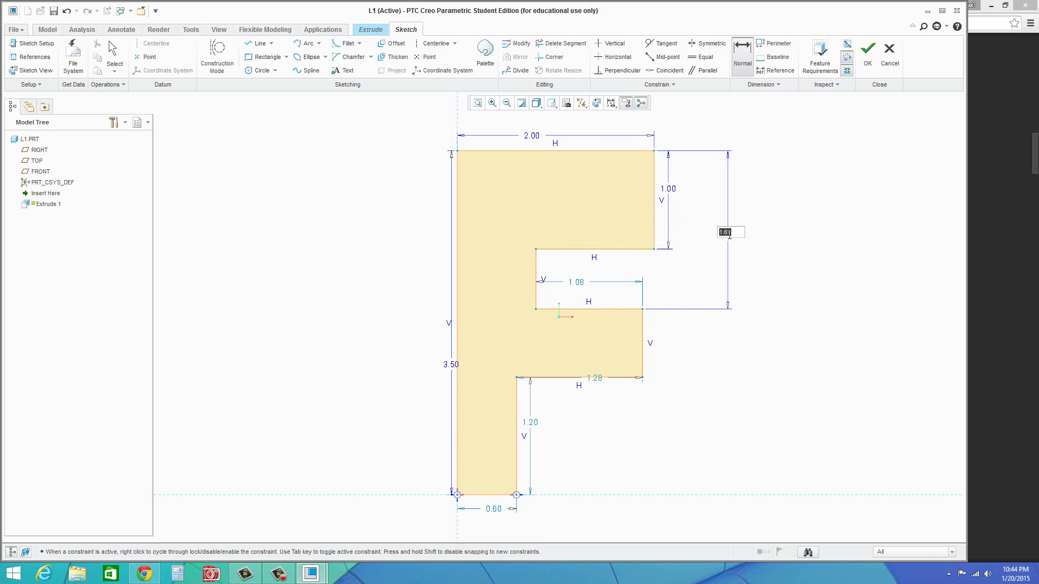
text(1.75)
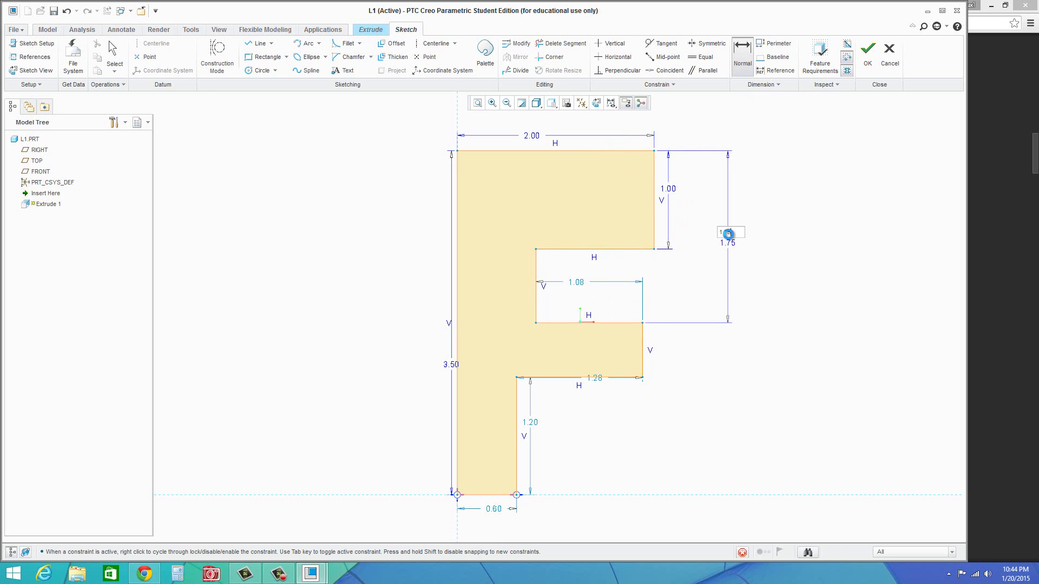
key(Return)
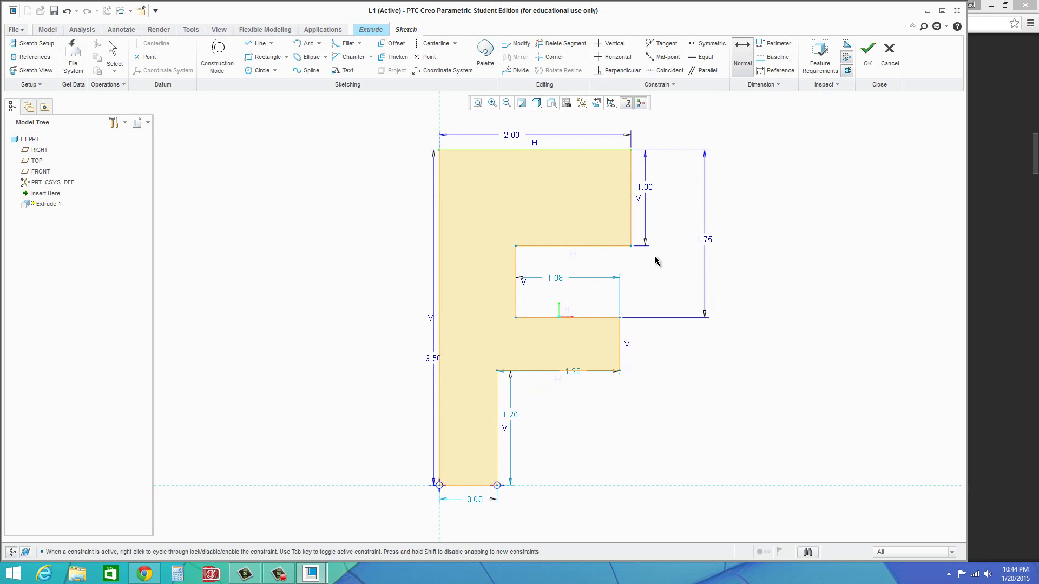
click(580, 371)
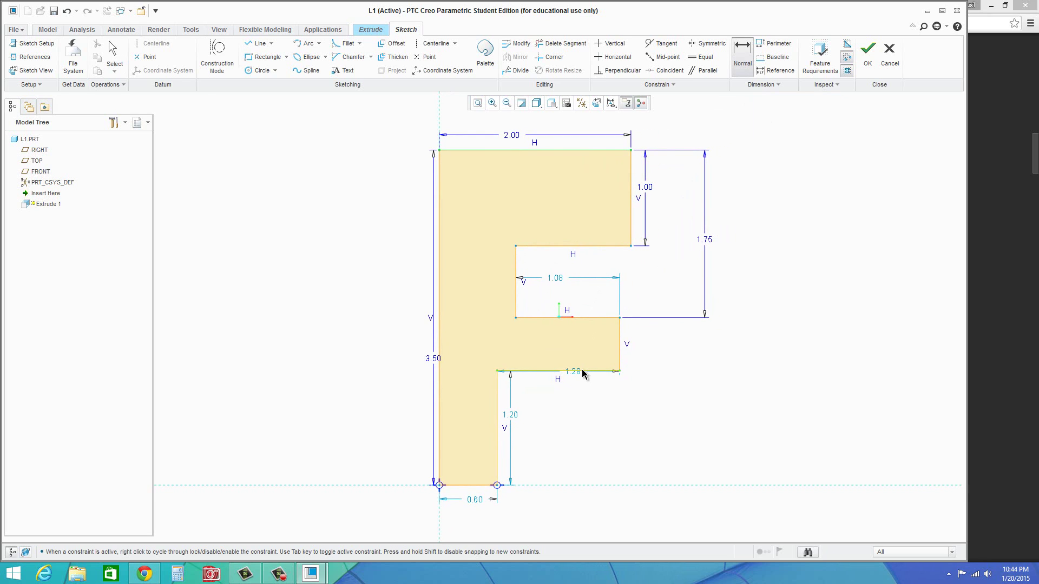
middle_click(767, 237)
text(2.5)
key(Return)
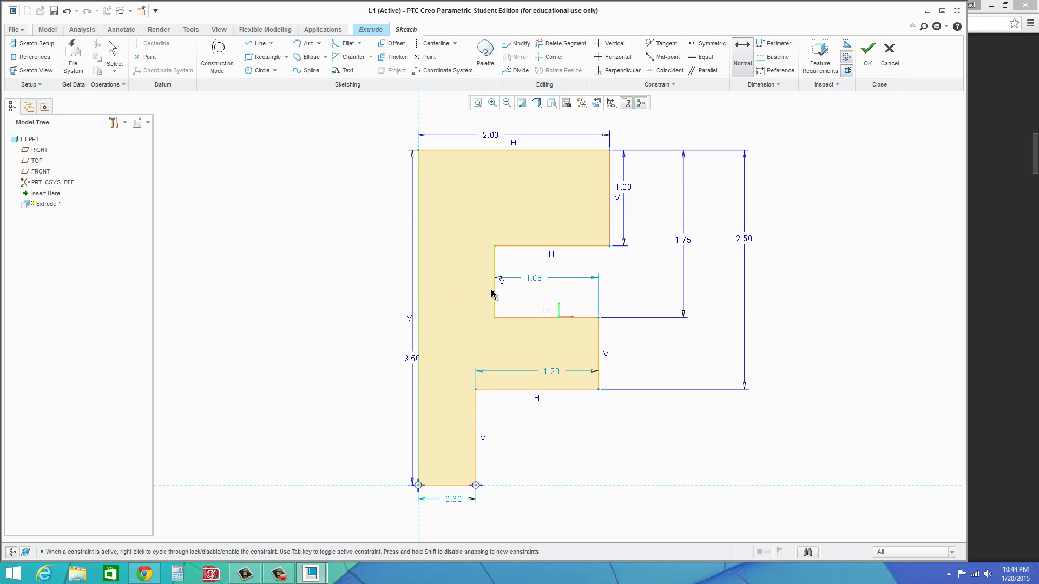
Step: Dimension the inner vertical edge between the arms at 1 from the long outer edge and set the stem's base width to 0.85
middle_click(472, 522)
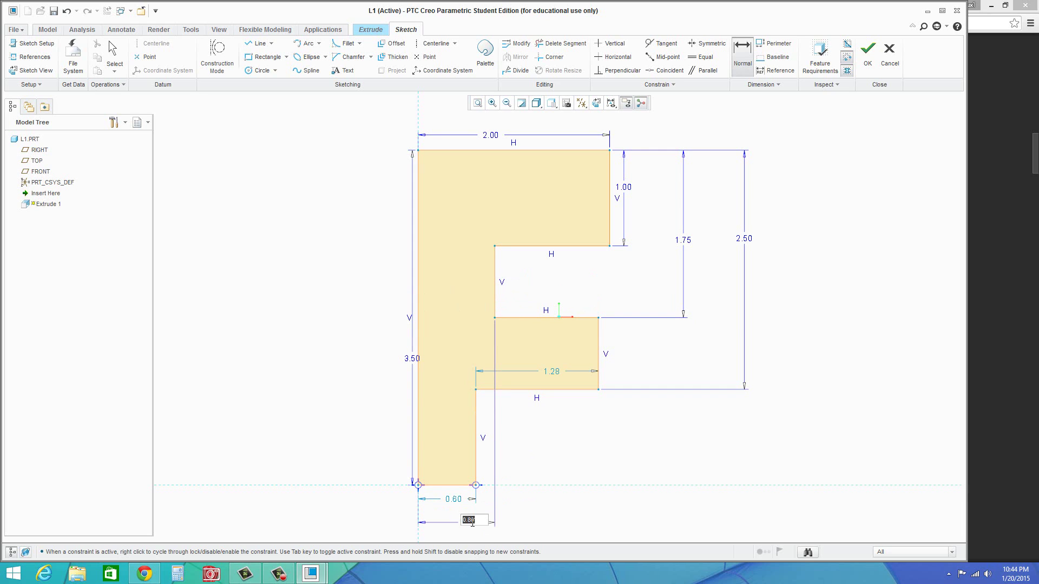
text(1)
key(Return)
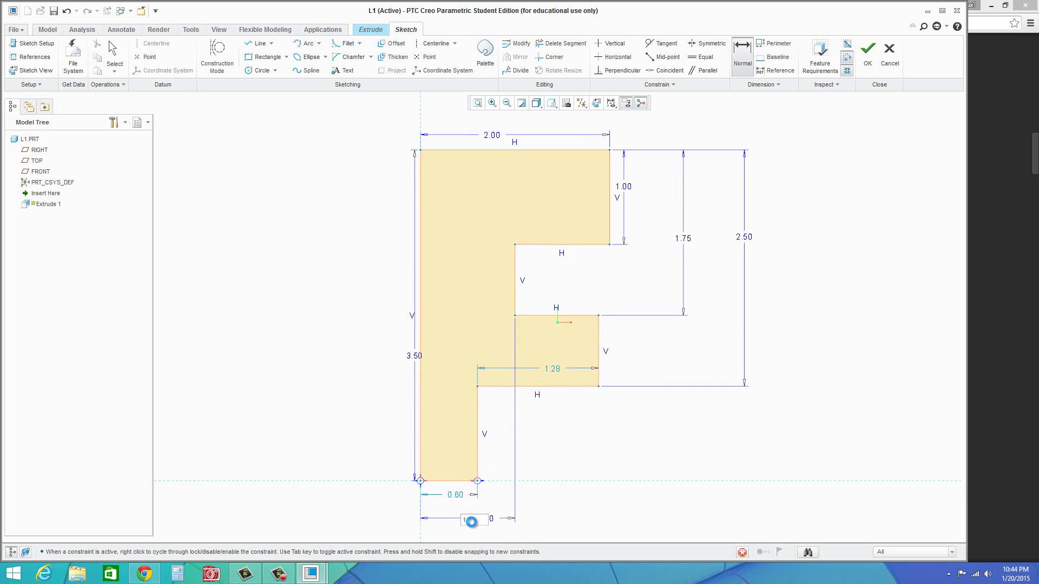
middle_click(575, 425)
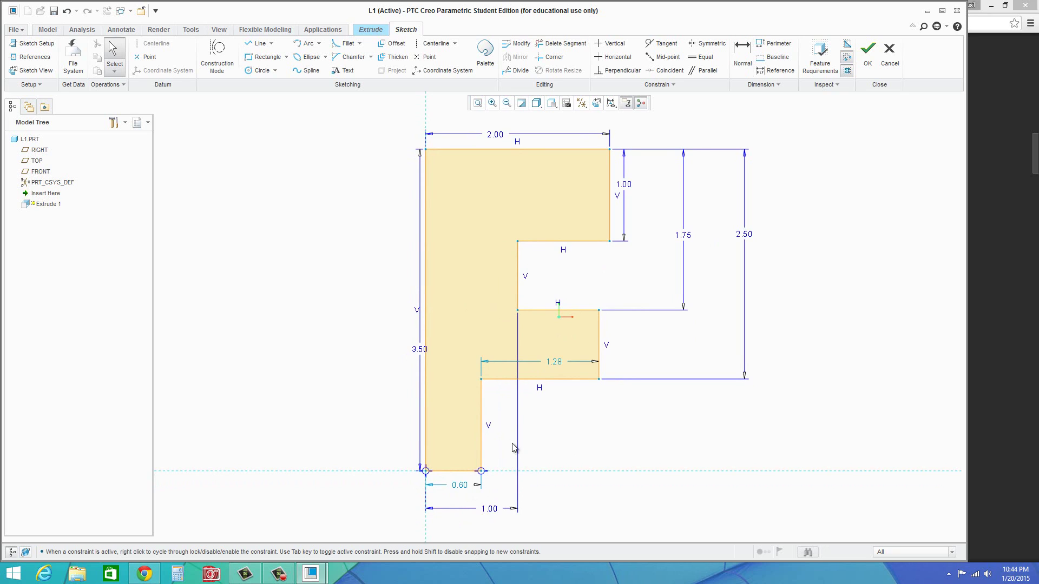
double_click(461, 486)
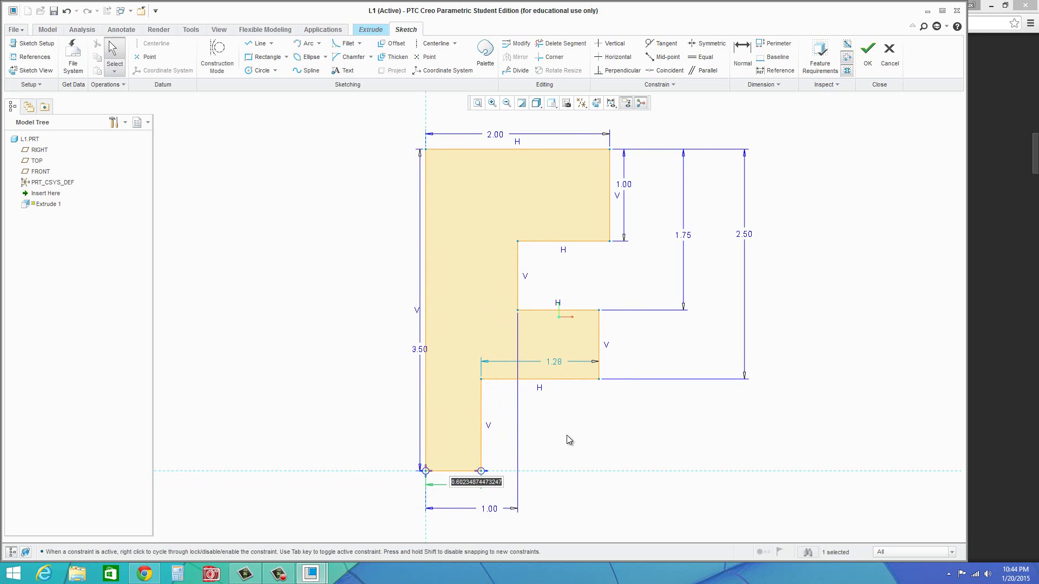
text(0.85)
key(Return)
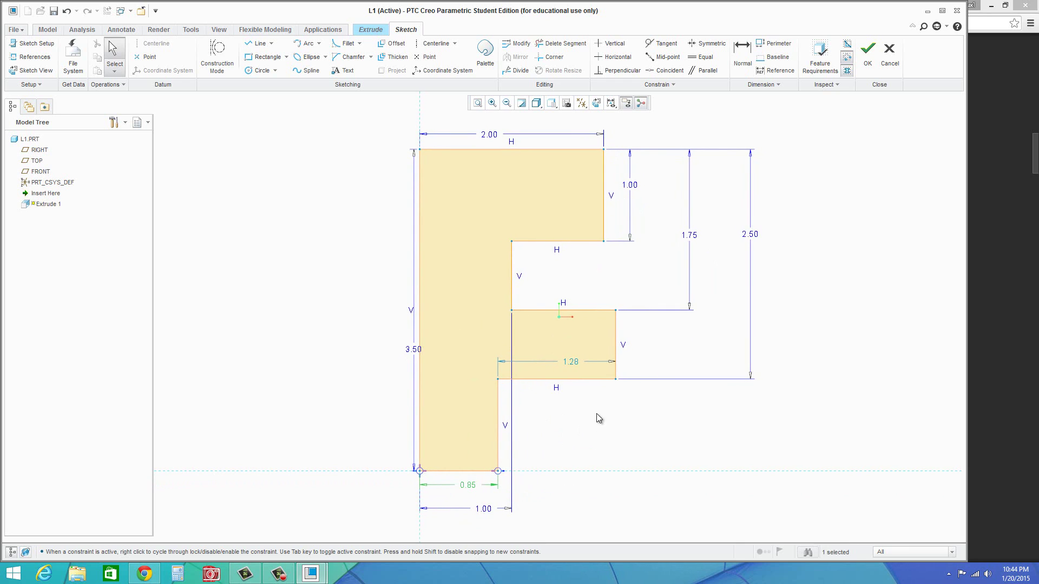
Step: Pull the lower arm's end edge outward and make it coincident with the upper arm's end edge
mouse_move(617, 339)
mouse_down()
mouse_move(589, 345)
mouse_move(642, 336)
mouse_move(628, 336)
mouse_up()
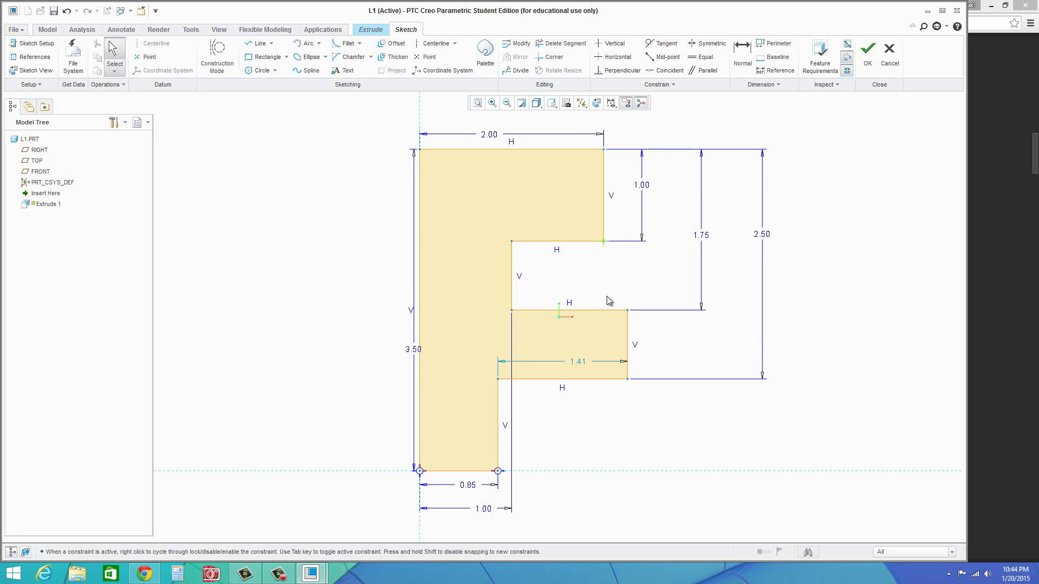
click(669, 73)
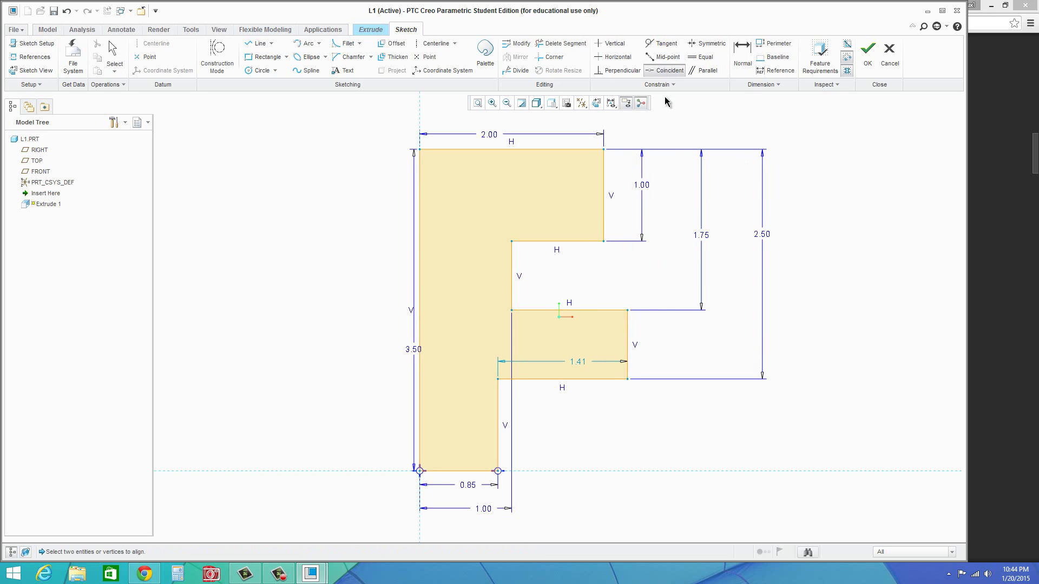
click(628, 339)
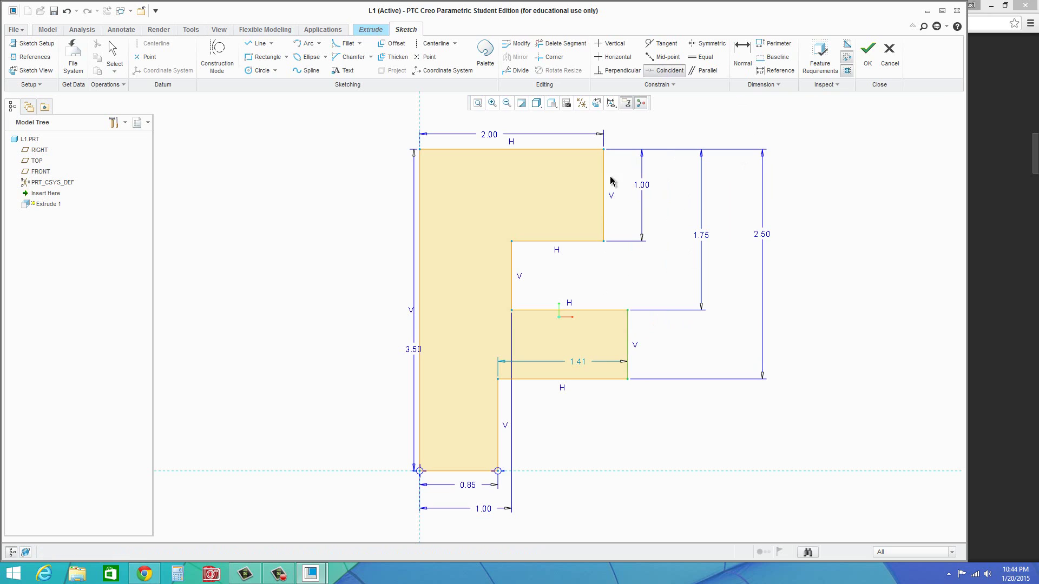
click(609, 212)
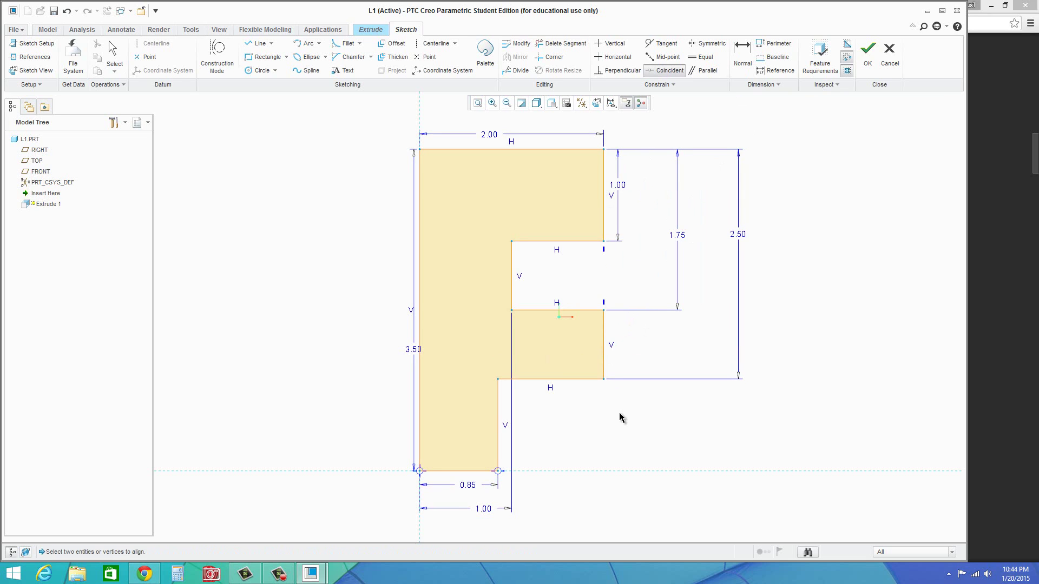
Step: Finish the sketch and extrude the F profile to a depth of 0.5
click(868, 54)
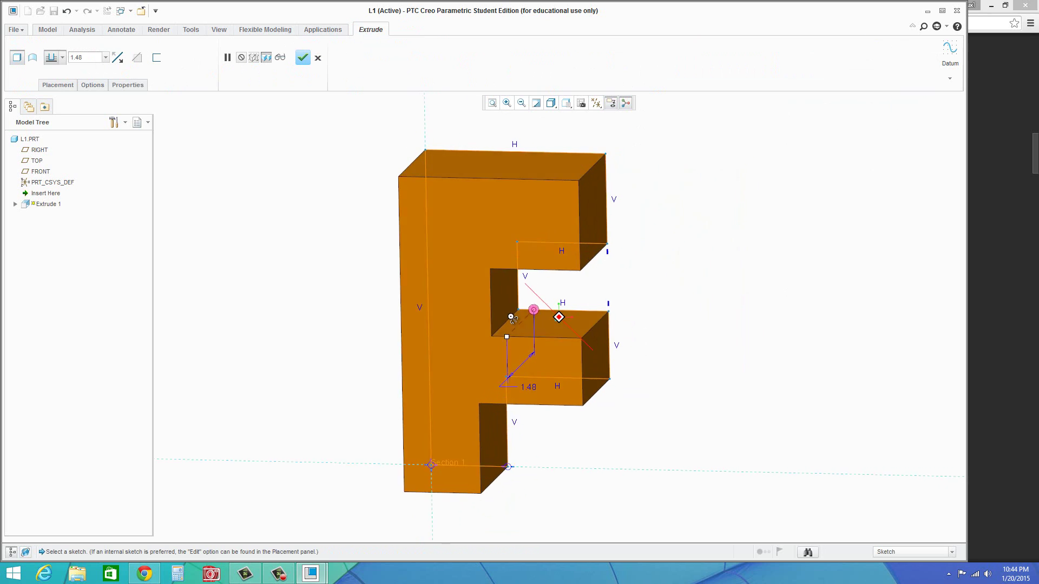
double_click(521, 401)
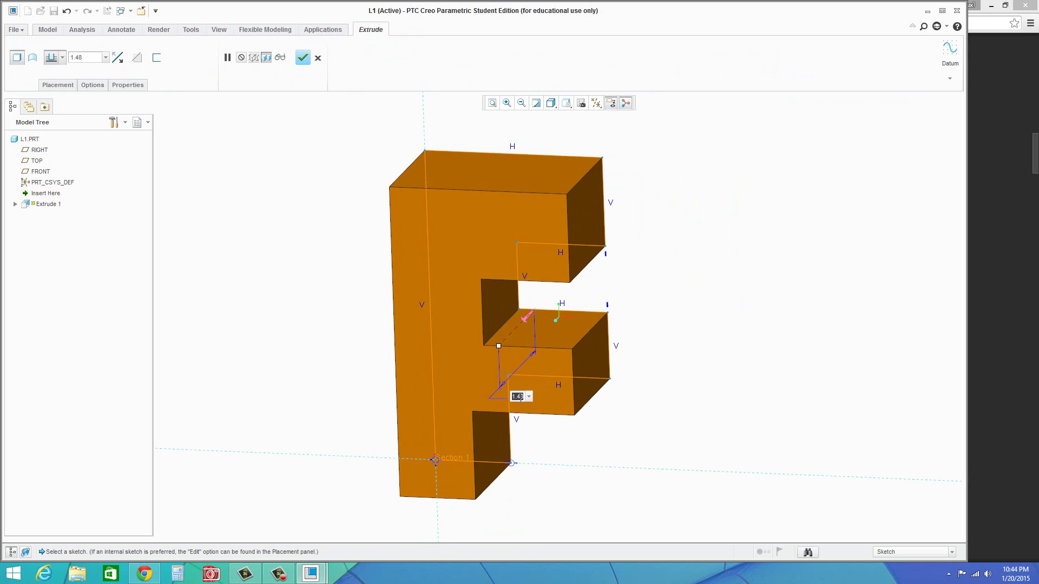
text(0.5)
key(Return)
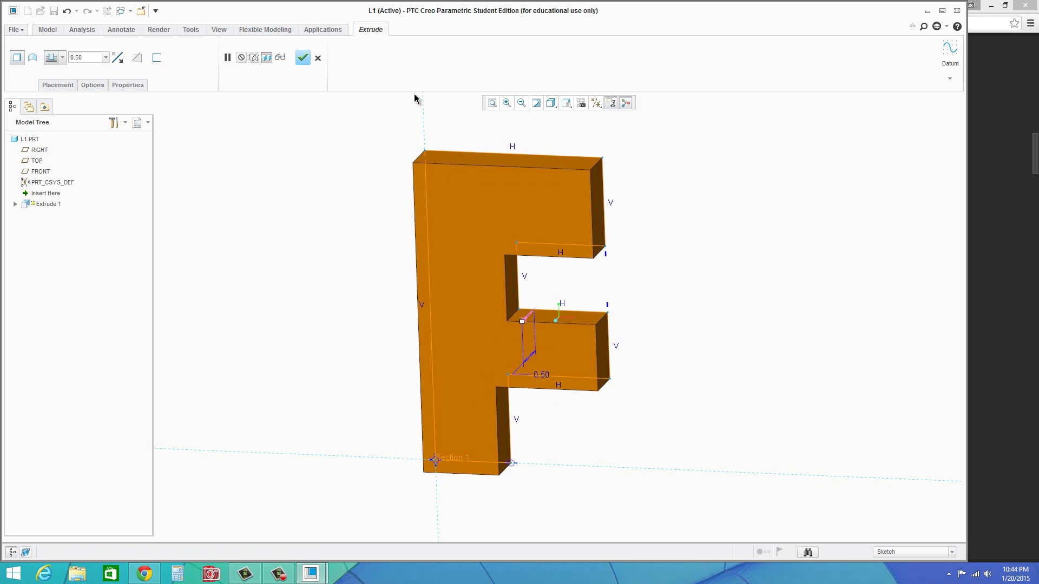
click(303, 57)
middle_drag(256, 321, 255, 324)
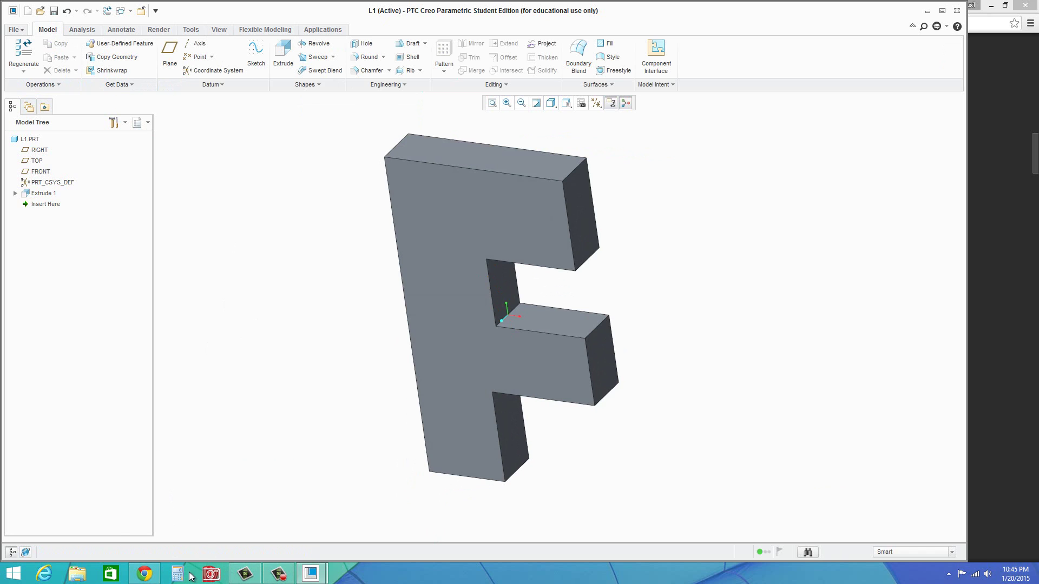
Step: Switch to the Creo 2_0 Basic 2014 PDF in Chrome and examine the dimensioned Lab 1B drawing
click(145, 573)
scroll(499, 424, down, 10)
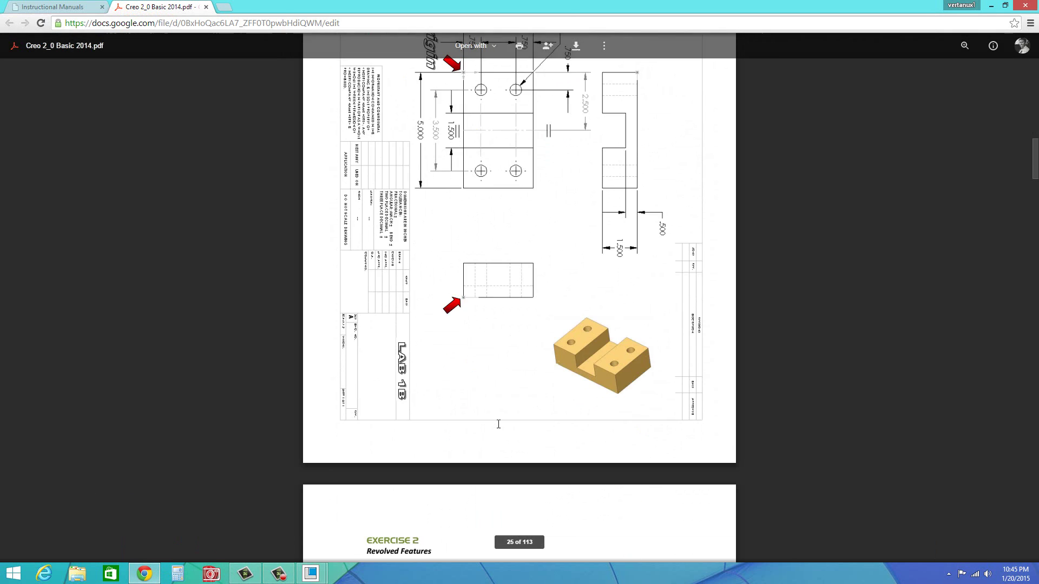
scroll(498, 424, up, 3)
scroll(498, 425, down, 1)
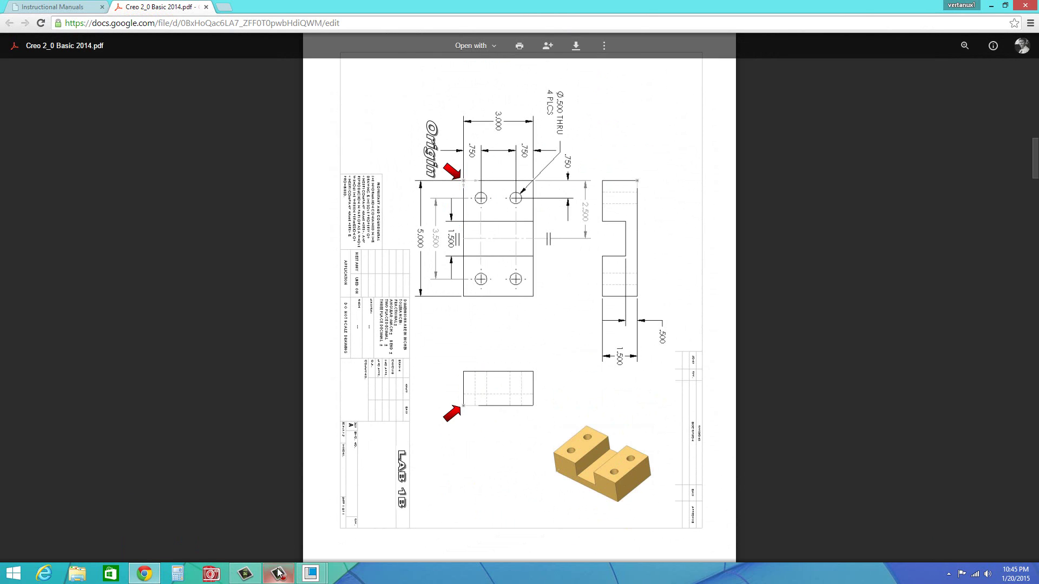
Step: Switch to the L1 window of Creo Parametric and create a new solid part named L1b with the default template
mouse_move(310, 574)
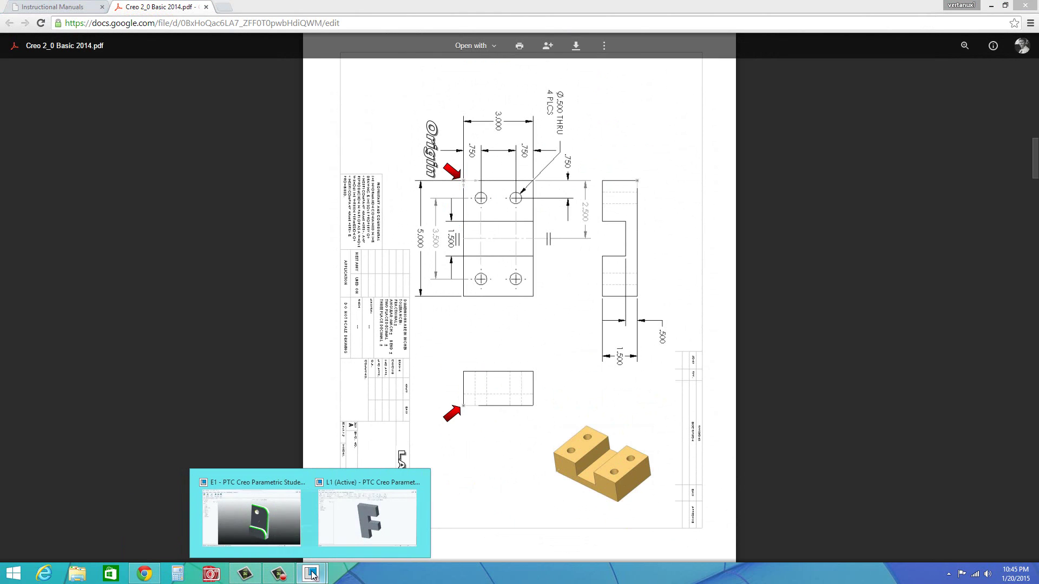
click(369, 518)
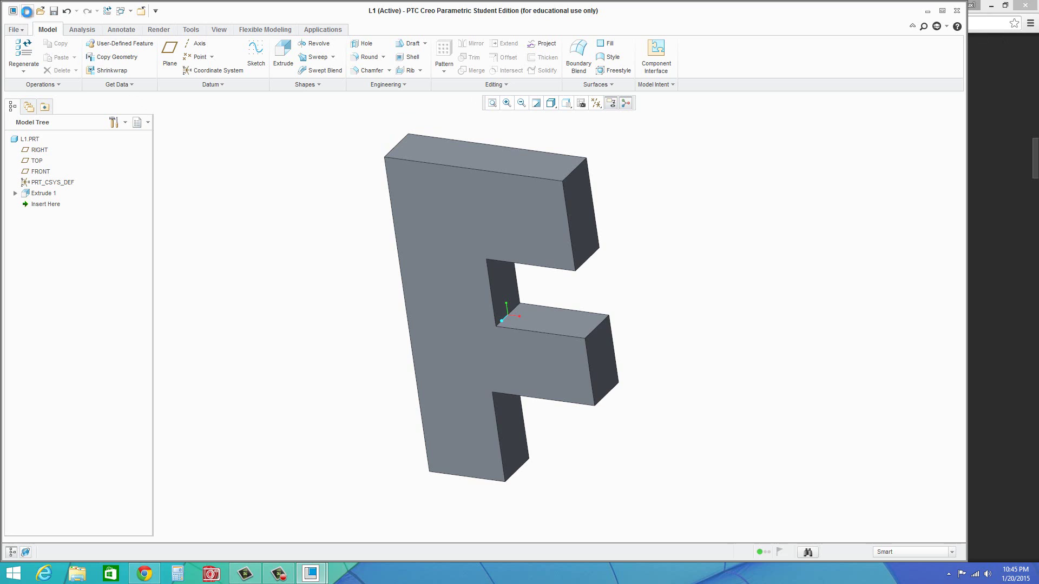
click(27, 10)
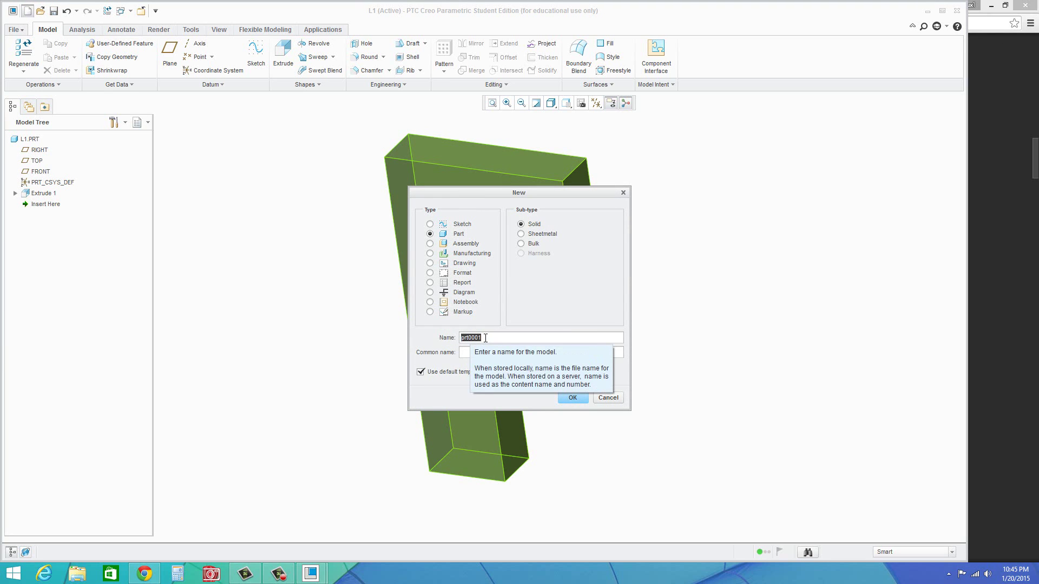
text(L1b)
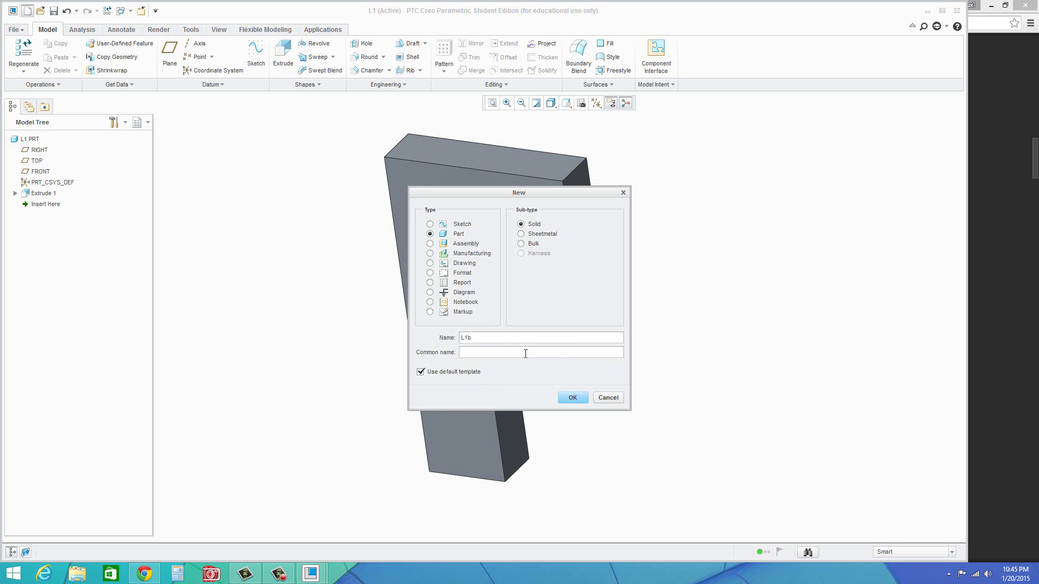
click(572, 397)
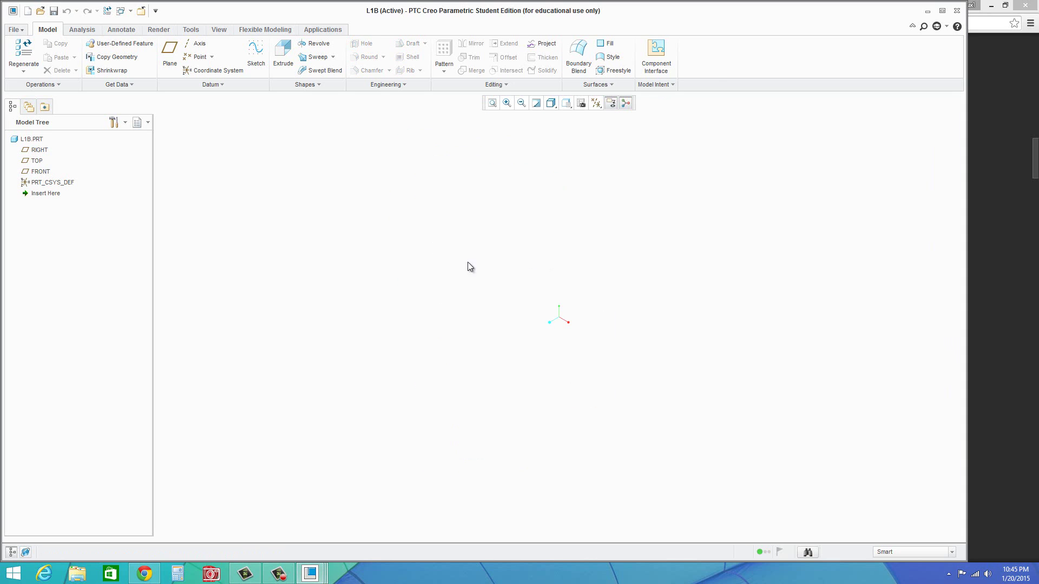
Step: Start an Extrude on the TOP plane and sketch a center rectangle about 354 by 184.5 at the origin
click(35, 162)
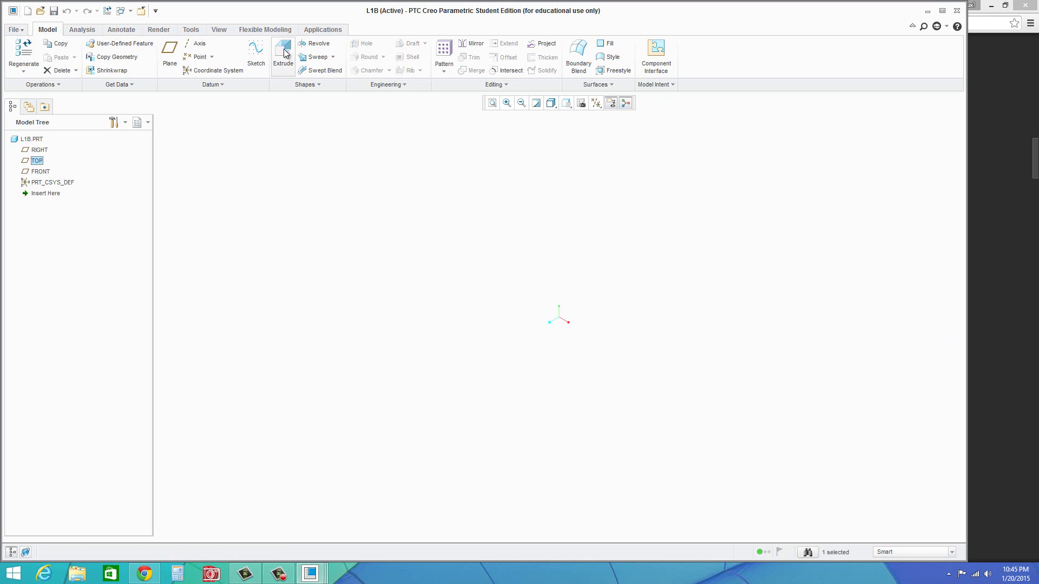
click(288, 64)
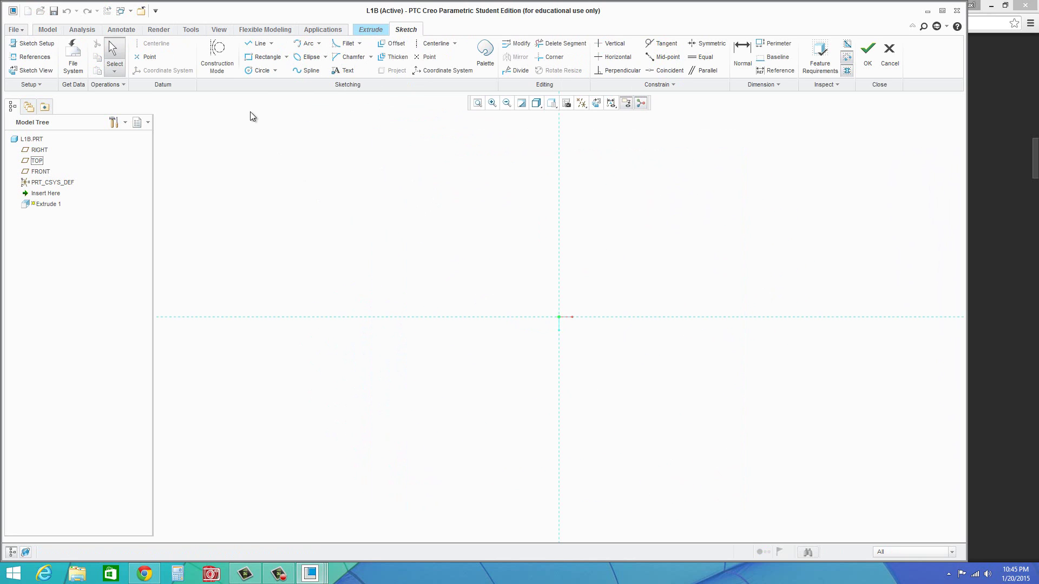
click(287, 57)
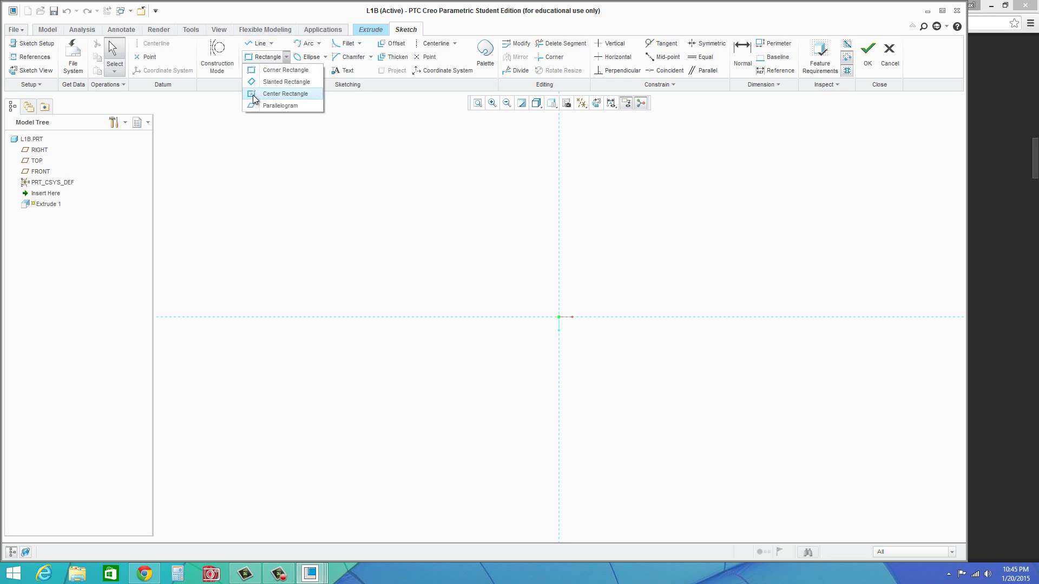
click(285, 94)
click(559, 317)
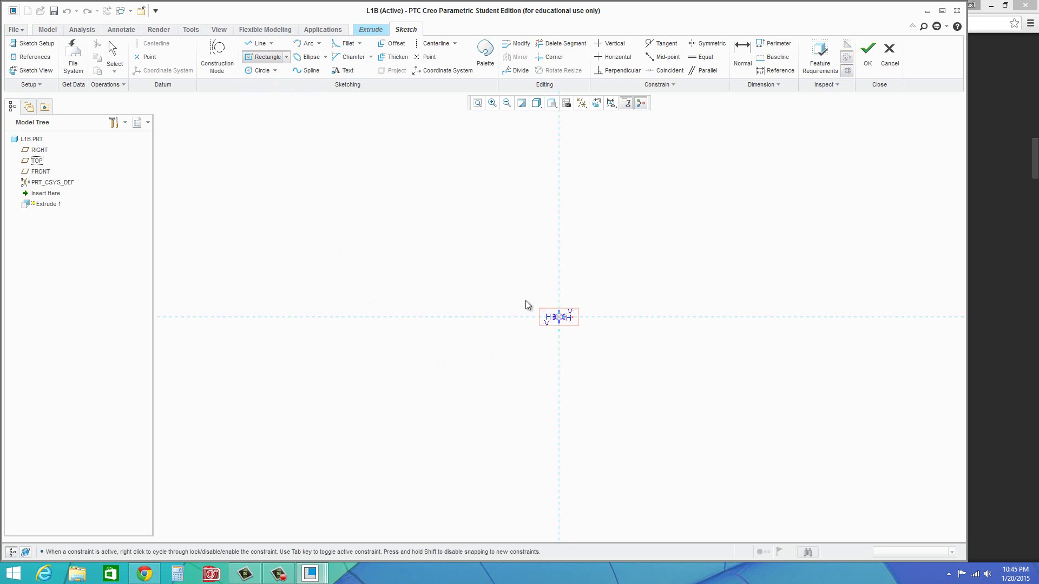
click(433, 251)
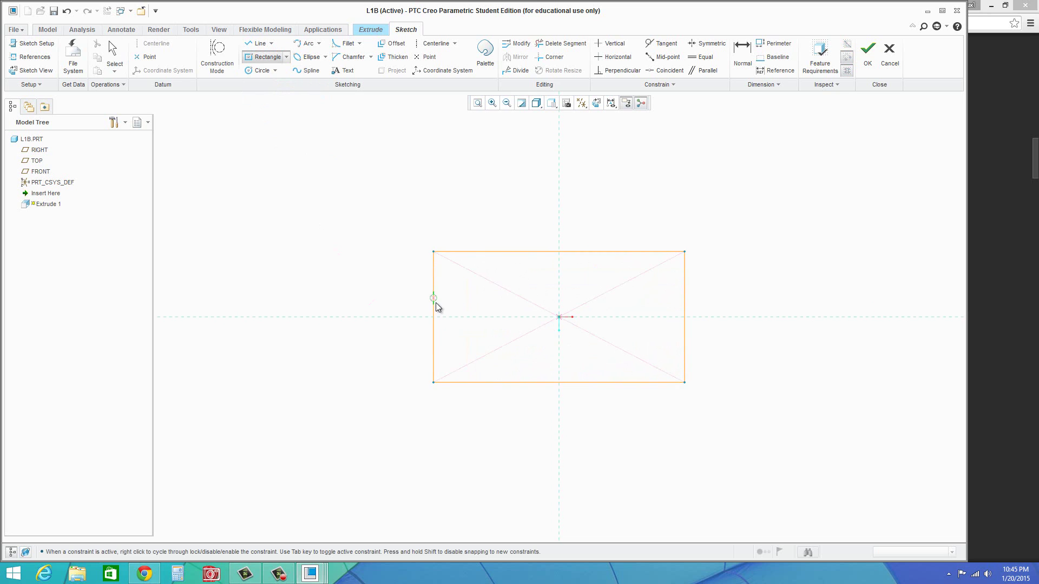
middle_click(349, 317)
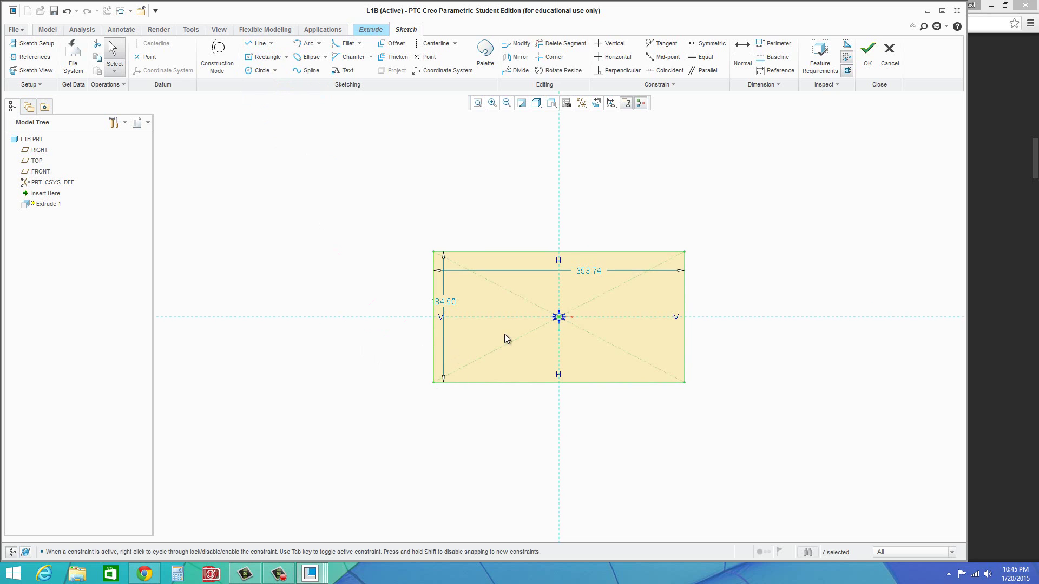
Step: Move the rectangle's dimensions outside the profile and set its height to 3 and its width to 5
drag(589, 271, 564, 239)
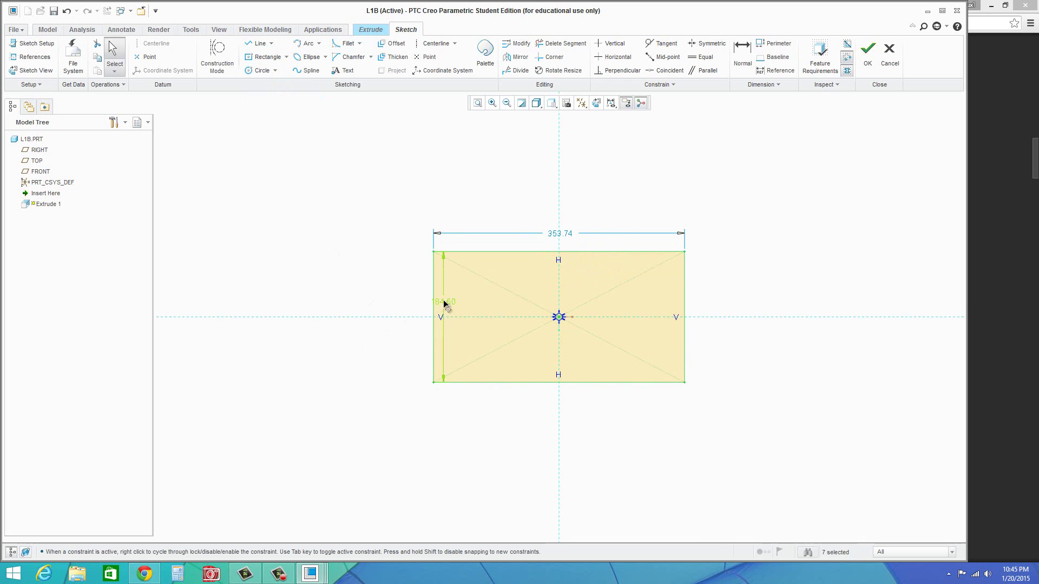
drag(444, 305, 401, 318)
double_click(401, 318)
text(3)
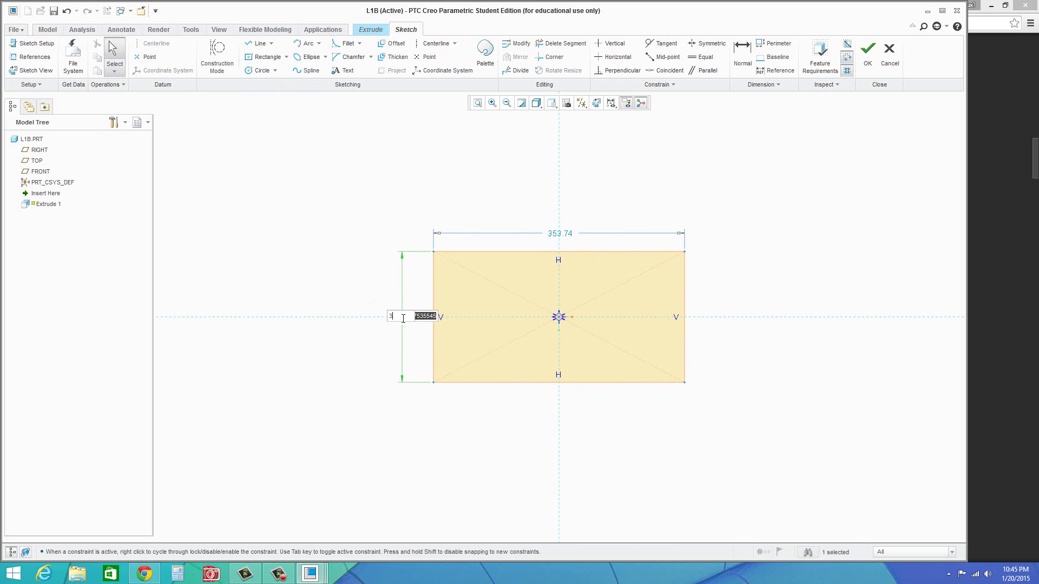
key(Return)
scroll(569, 319, down, 2)
double_click(578, 305)
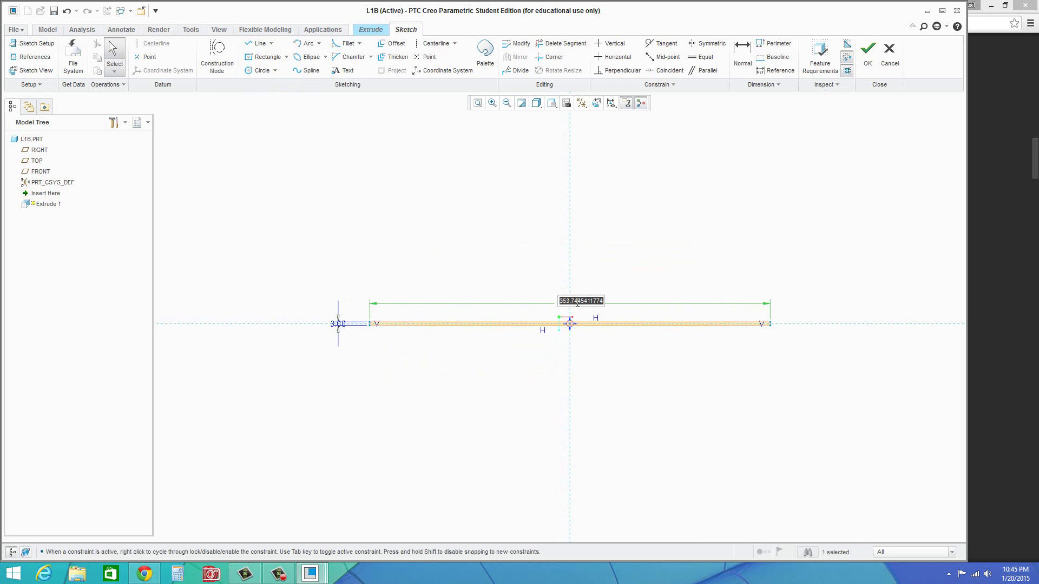
text(5)
key(Return)
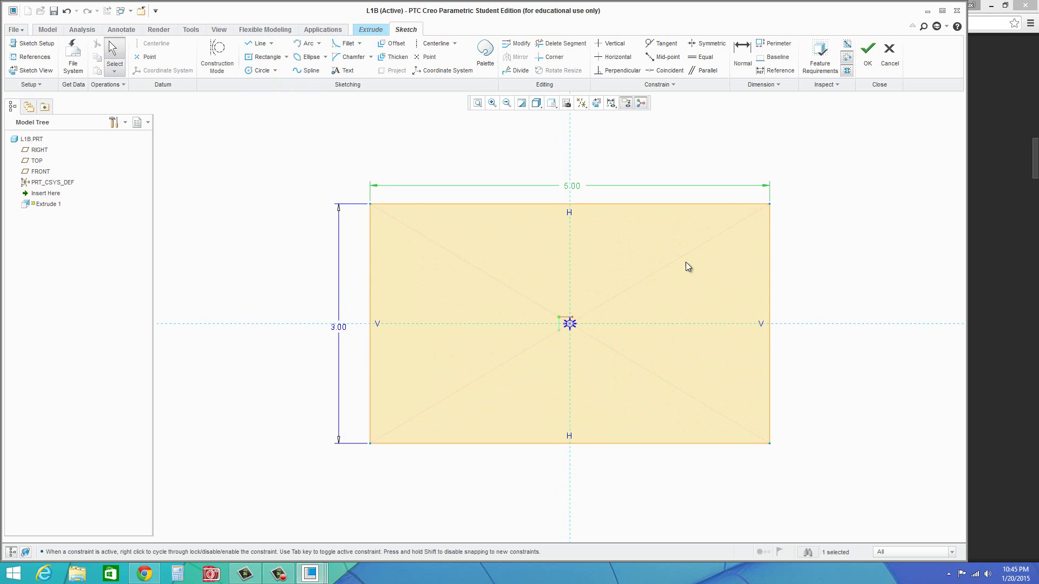
Step: Sketch four aligned circles of equal radius, about 0.46 in diameter, one near each corner of the rectangle
click(260, 71)
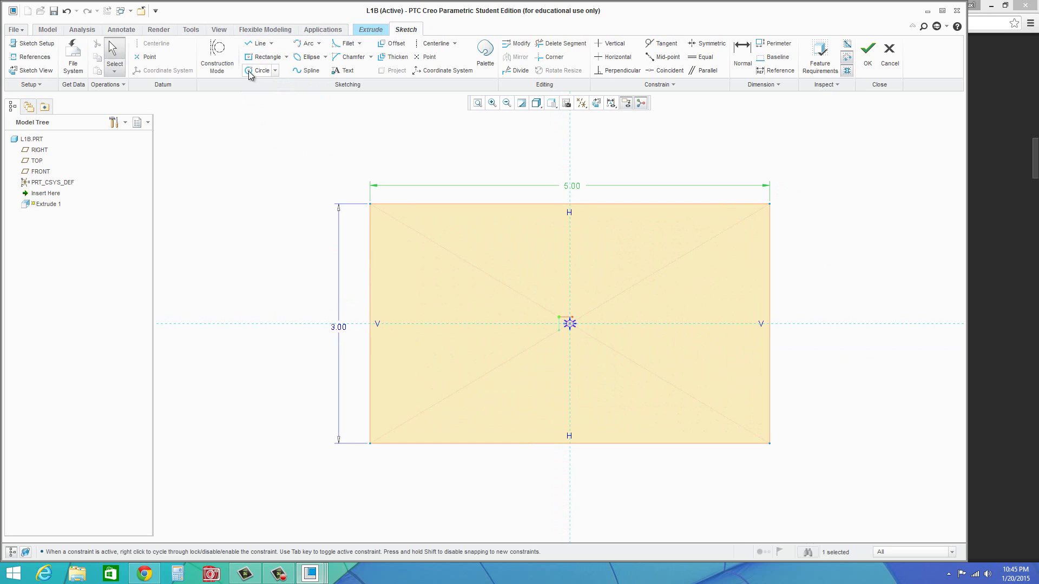
click(418, 254)
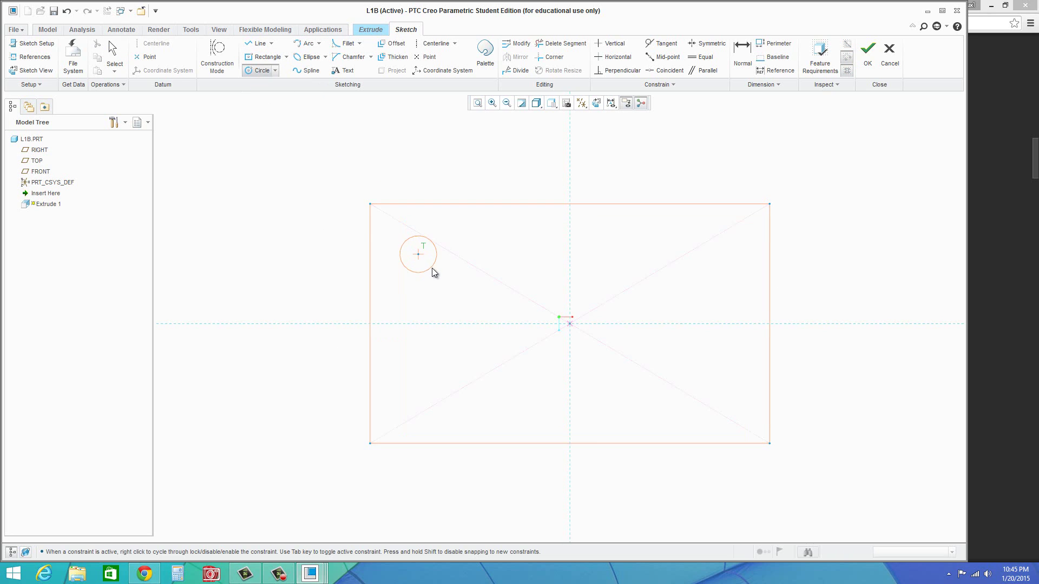
click(431, 268)
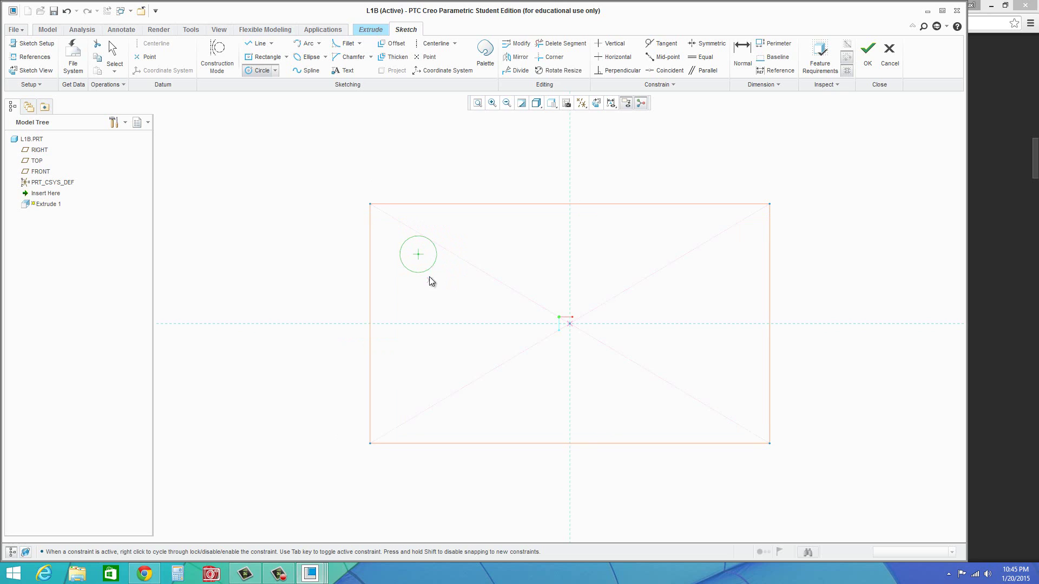
click(418, 388)
click(433, 407)
click(432, 403)
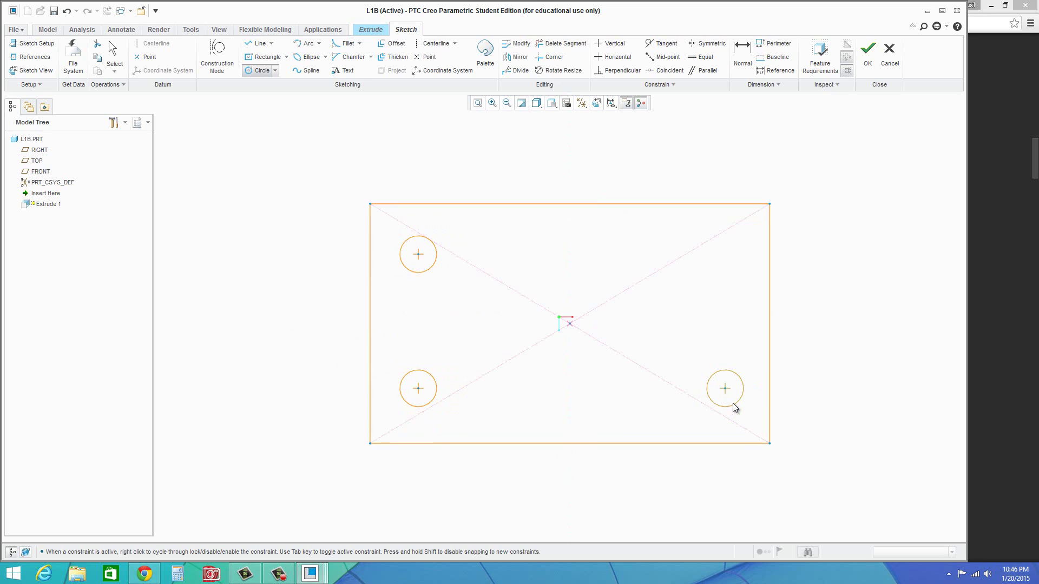
click(732, 403)
click(726, 255)
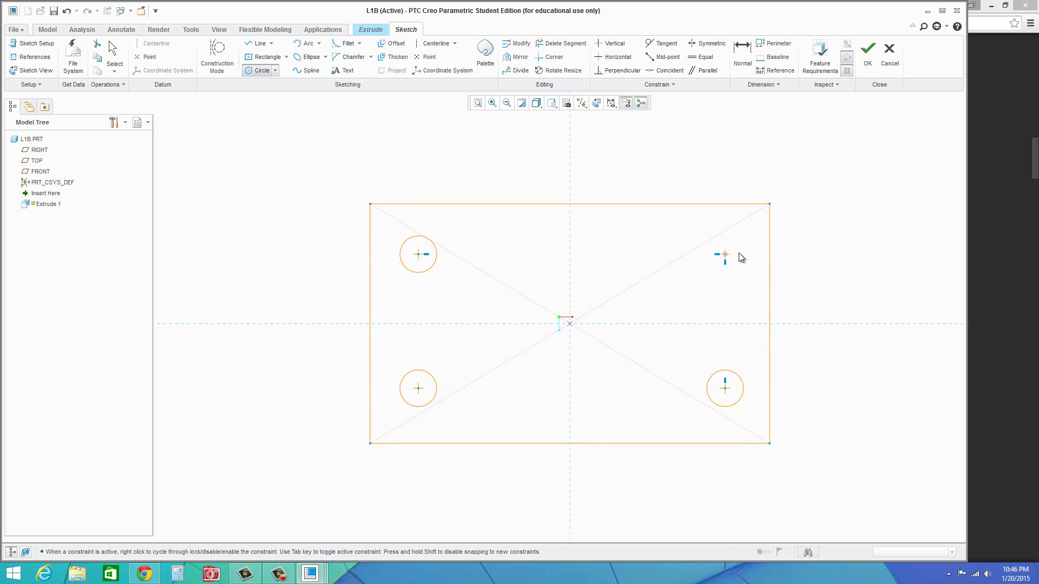
click(742, 251)
middle_click(815, 287)
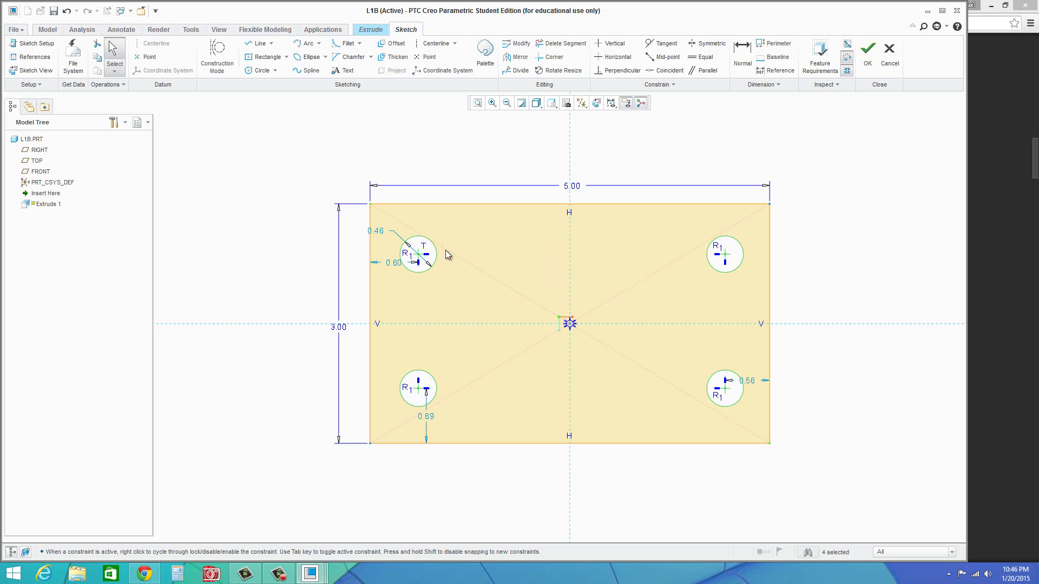
Step: Delete the upper-left circle's tangent constraint and set its center 0.75 from the rectangle's left and top edges
click(423, 246)
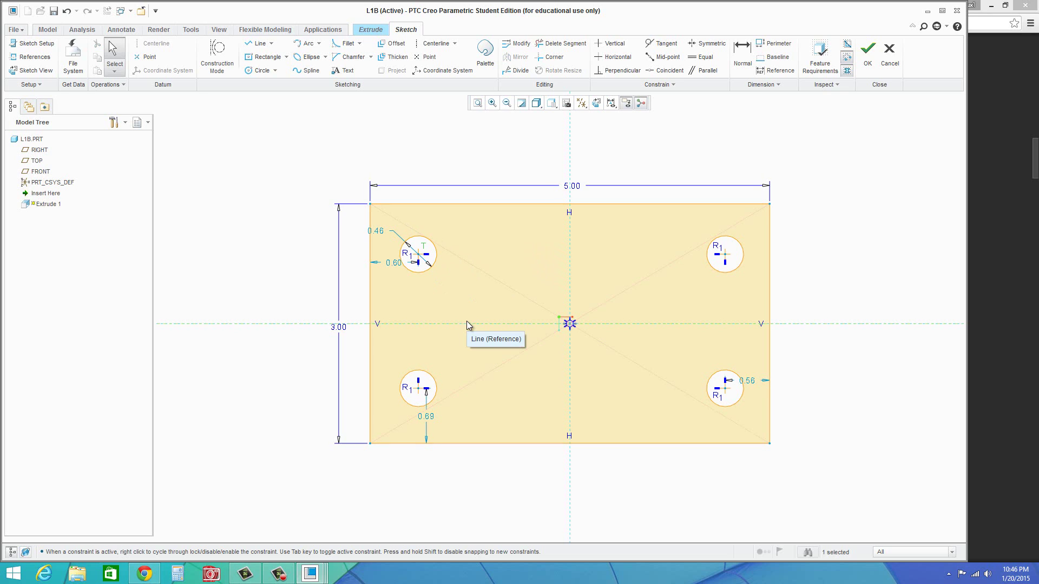
key(Delete)
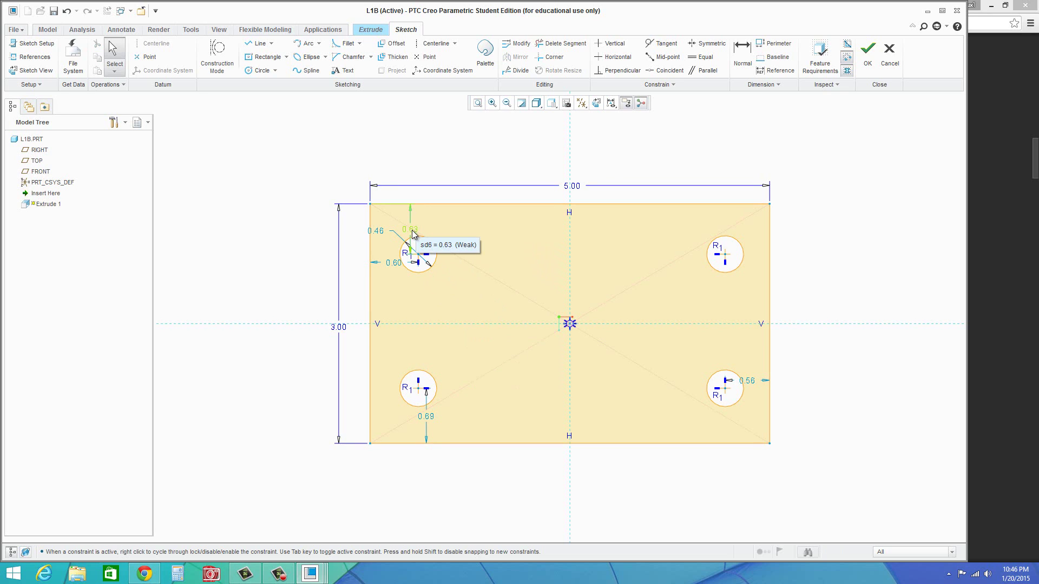
drag(417, 231, 356, 231)
drag(395, 265, 399, 200)
double_click(399, 200)
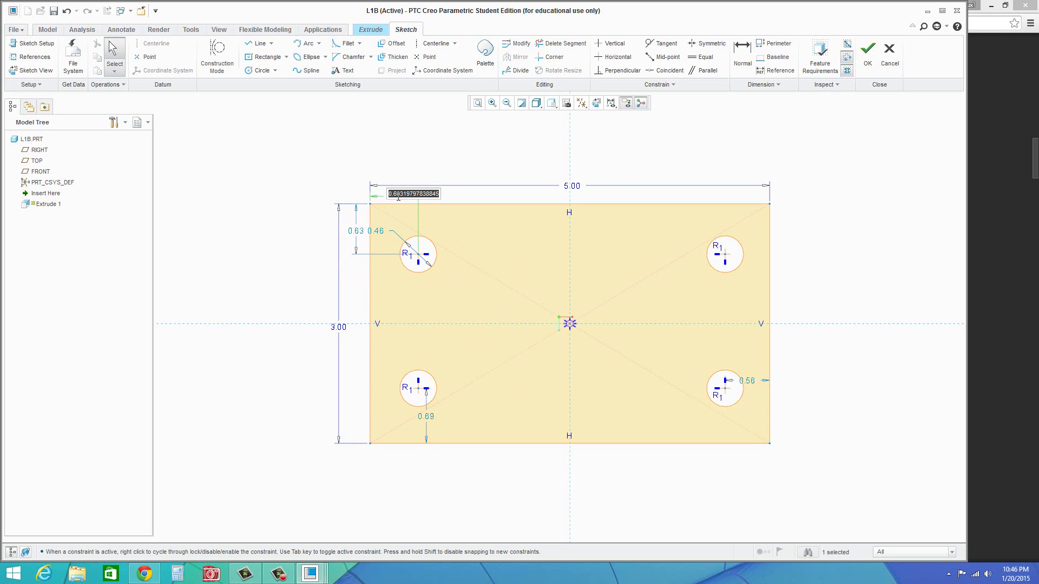
text(0.75)
key(Return)
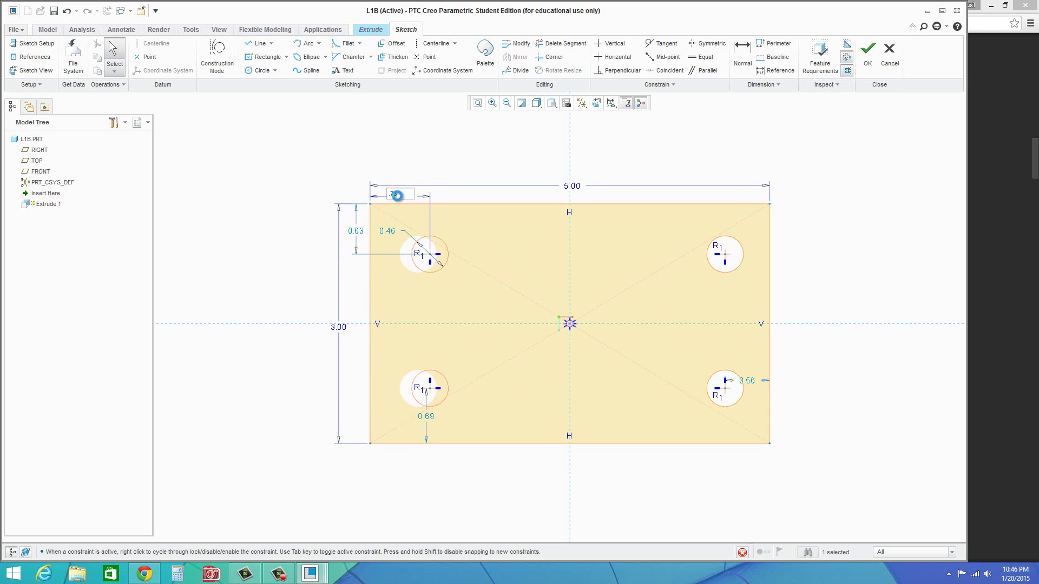
double_click(359, 233)
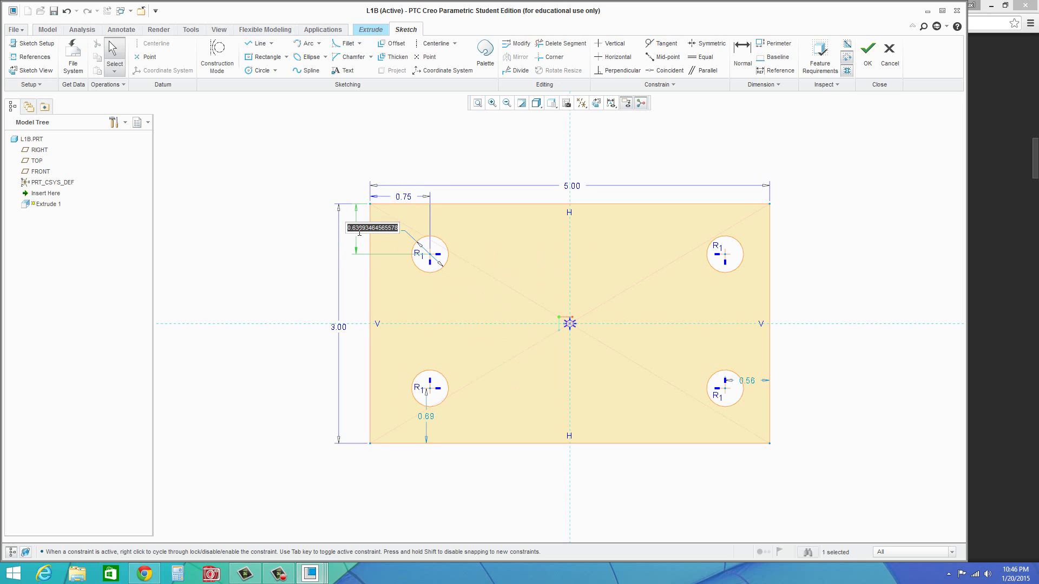
text(0.75)
key(Return)
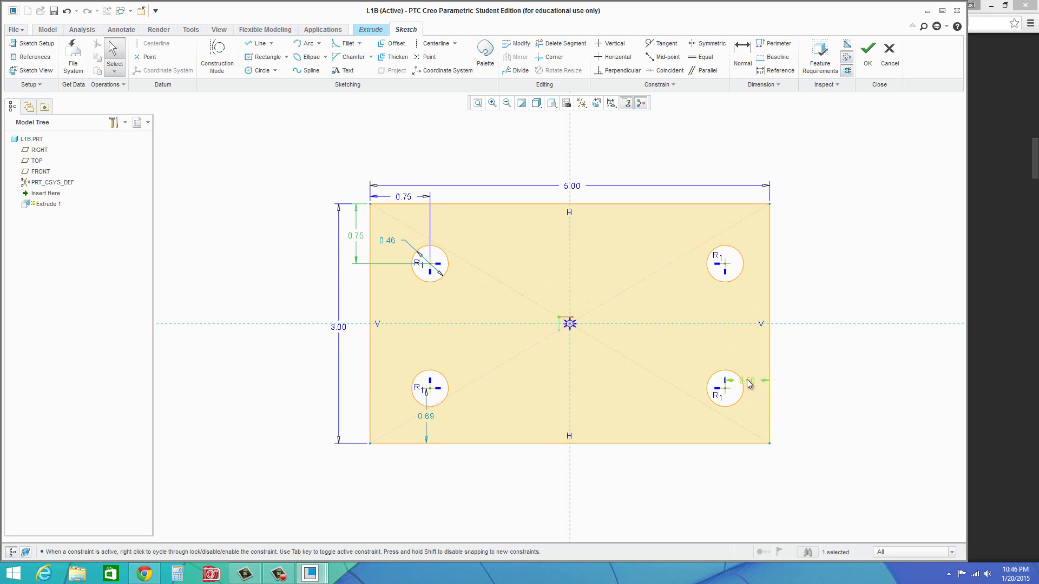
Step: Set the lower-right circle's center 0.75 from the right edge and the lower-left circle's center 0.75 from the bottom edge
drag(747, 381, 750, 435)
middle_click(749, 471)
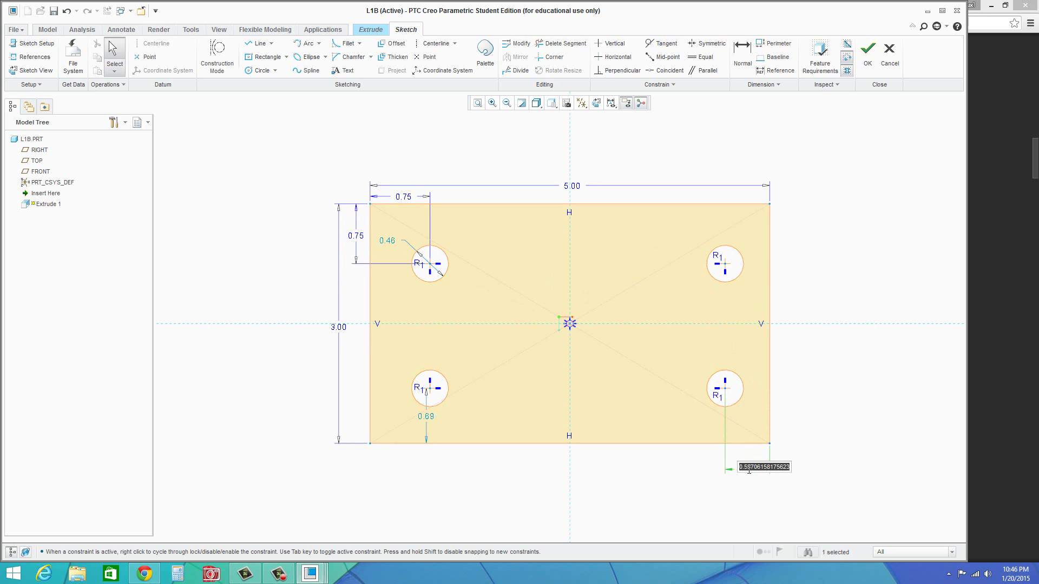
text(0.75)
key(Return)
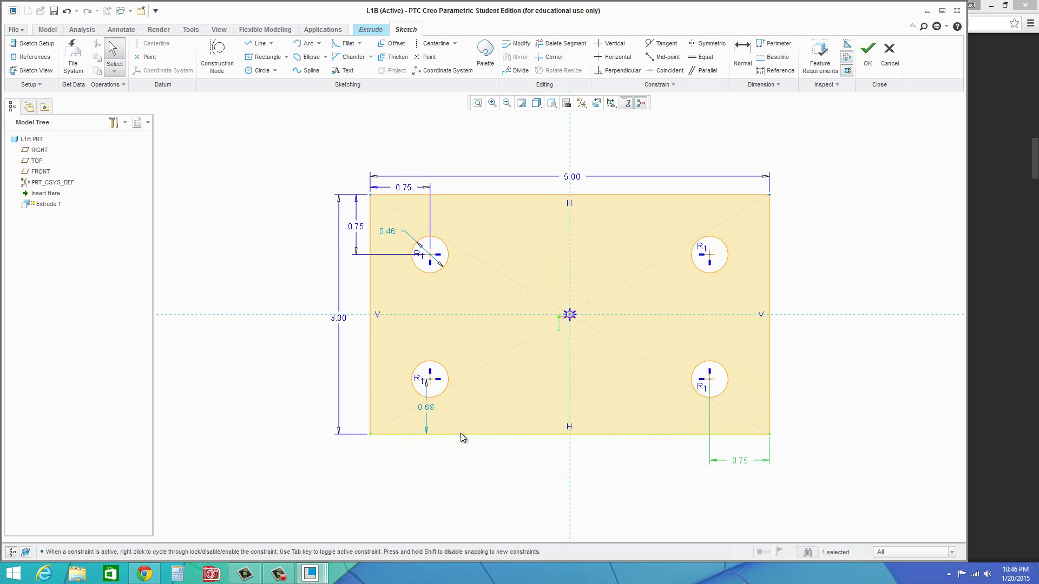
drag(424, 408, 379, 405)
middle_click(357, 409)
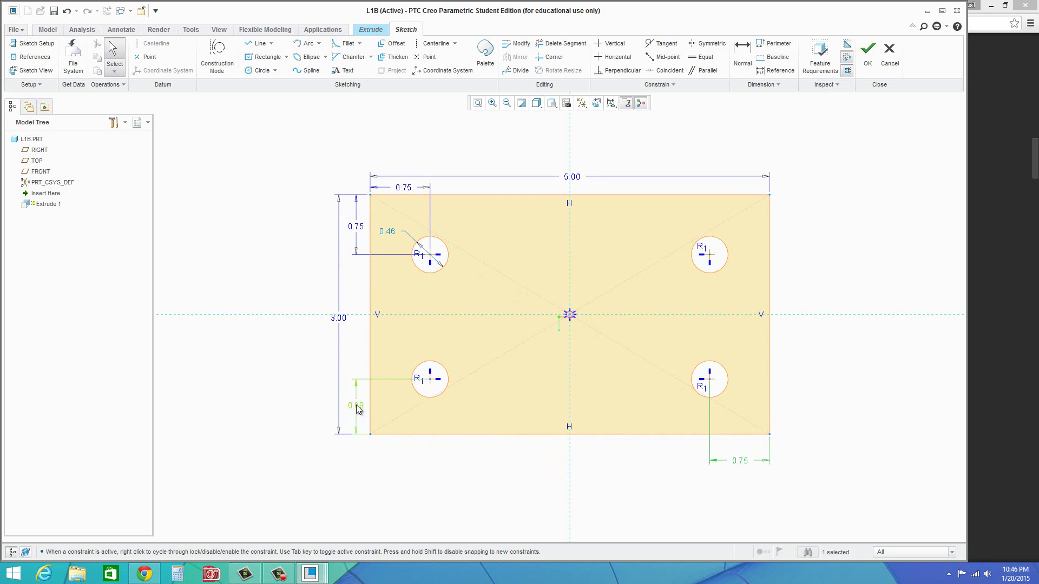
key(Return)
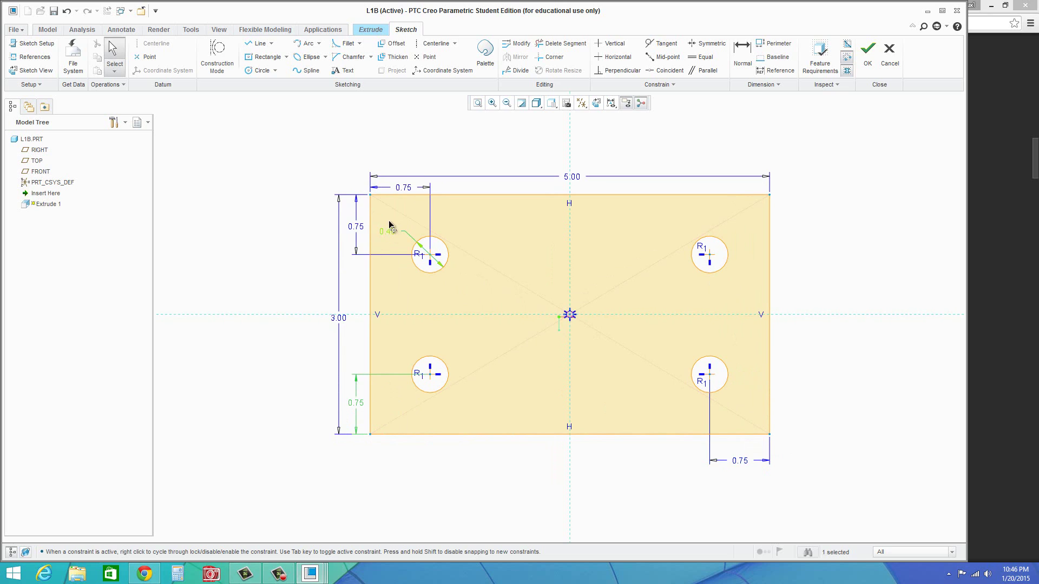
Step: Move the circle diameter dimension outside the rectangle and set the diameter of the four equal circles to 0.5
drag(388, 230, 353, 184)
middle_click(352, 184)
text(.5)
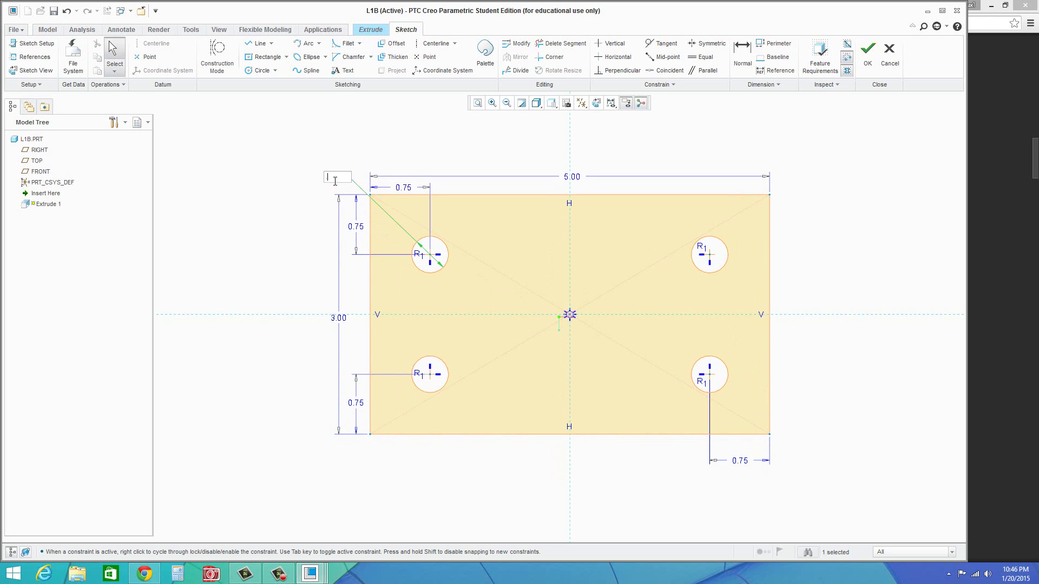
key(Return)
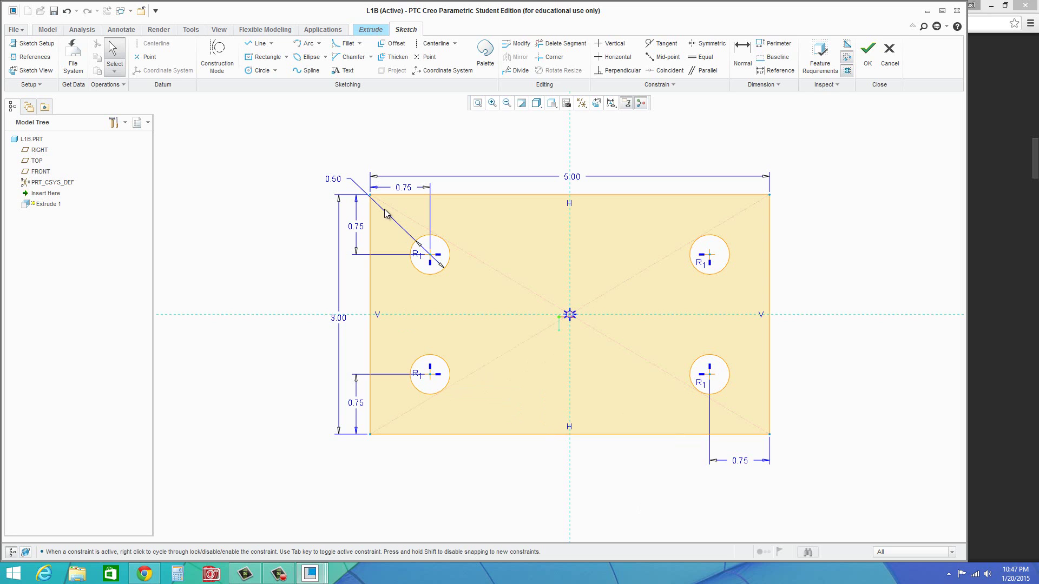
Step: Finish the rectangle-and-holes sketch and extrude it to a depth of 1.50 to form the block
click(868, 54)
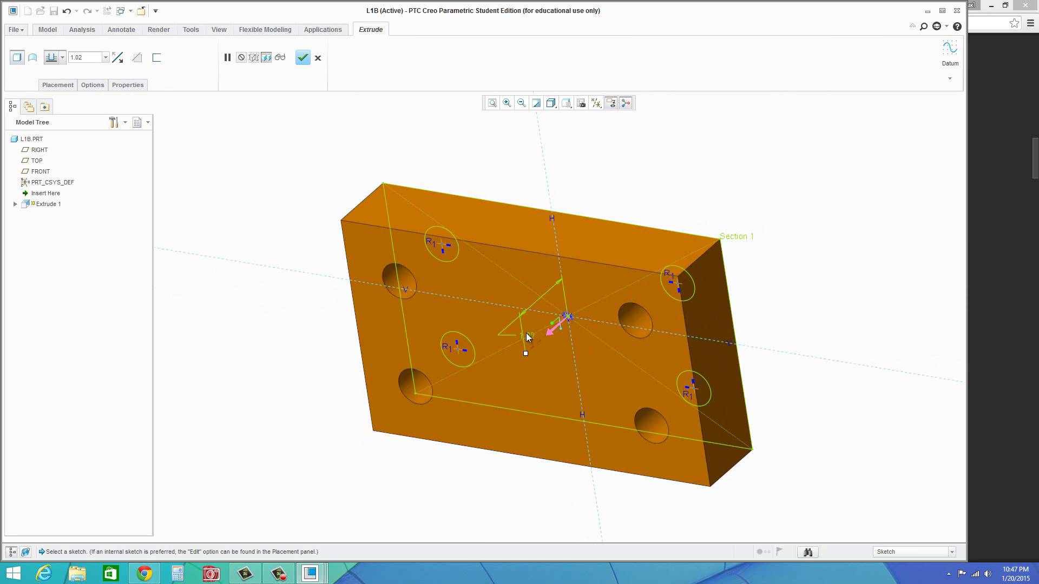
double_click(526, 333)
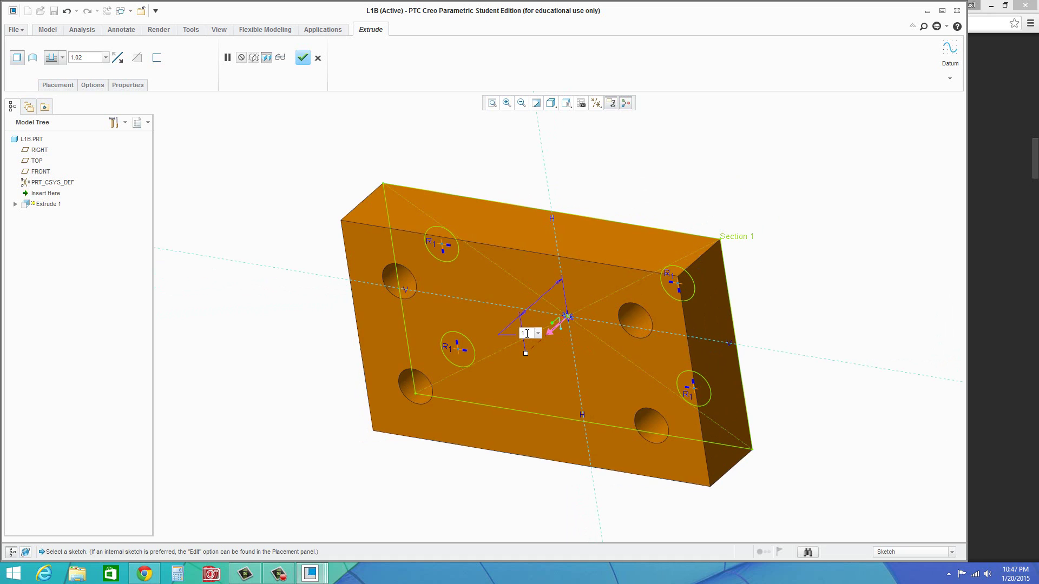
text(1.50)
key(Return)
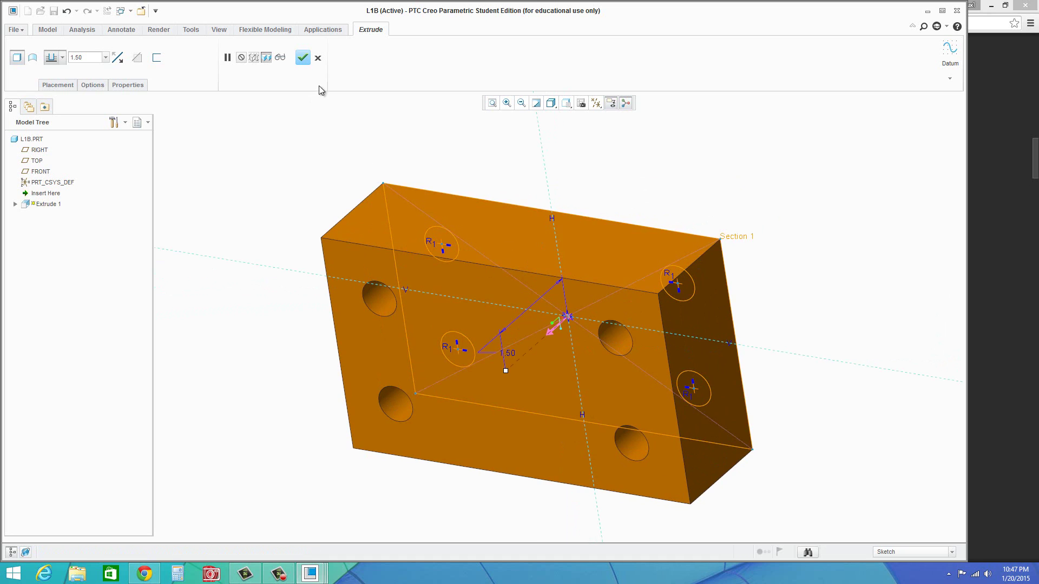
click(303, 57)
click(286, 195)
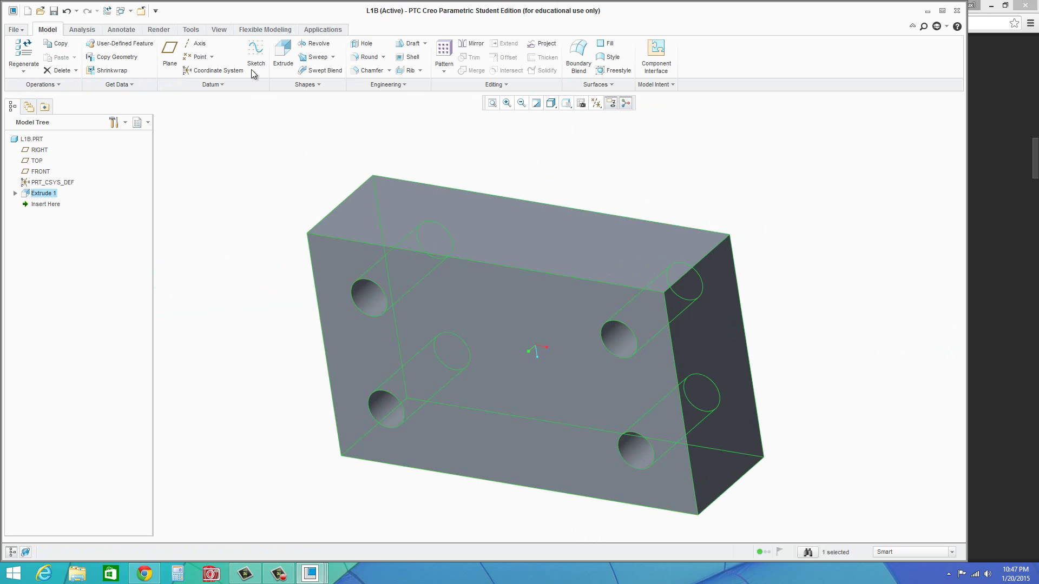
Step: Start an extrusion on the block's front face and sketch a center rectangle about 1.92 wide and 3.60 high at the origin
click(283, 54)
click(489, 331)
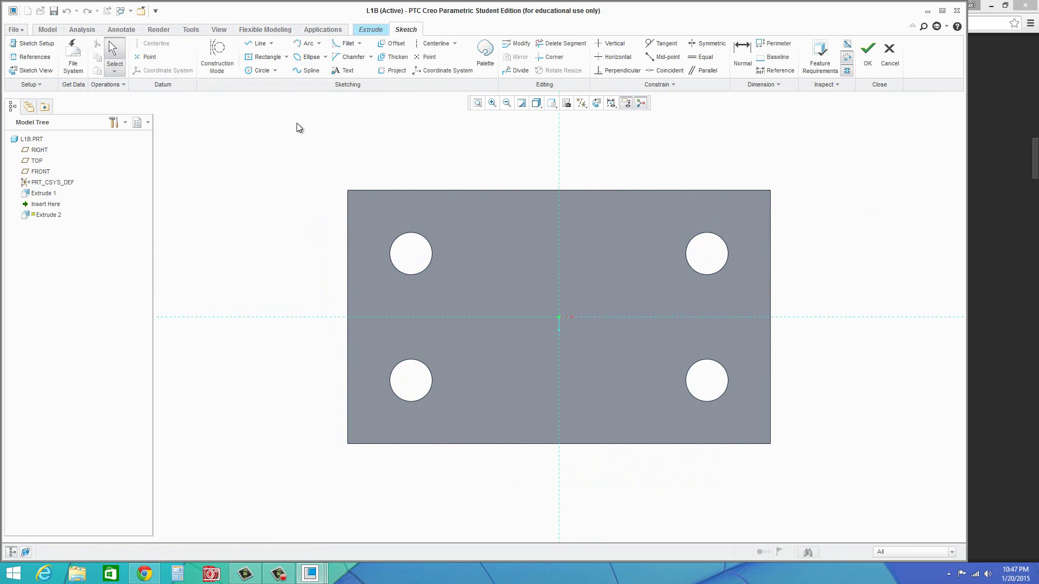
click(258, 57)
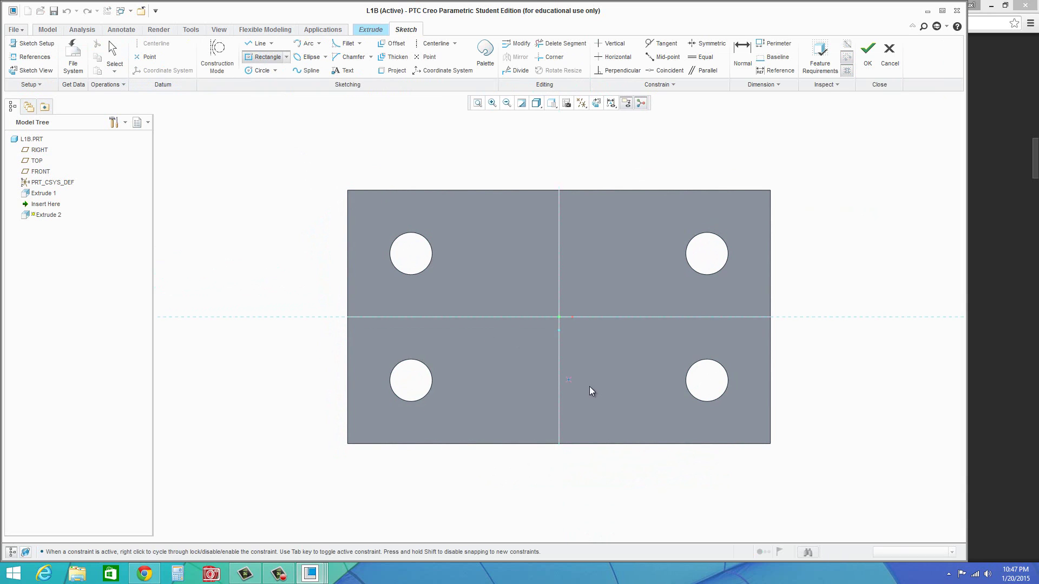
click(559, 317)
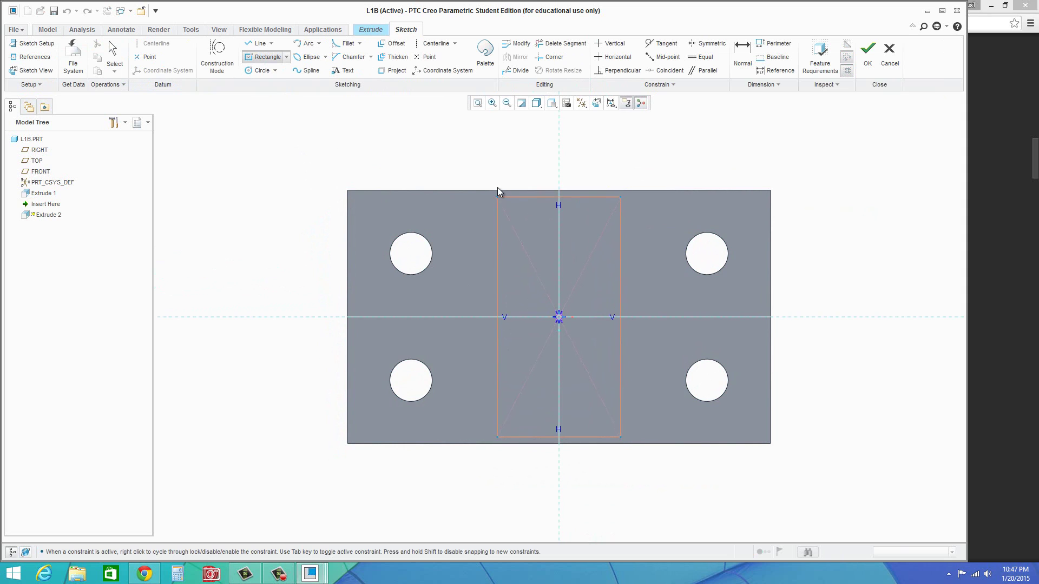
click(479, 164)
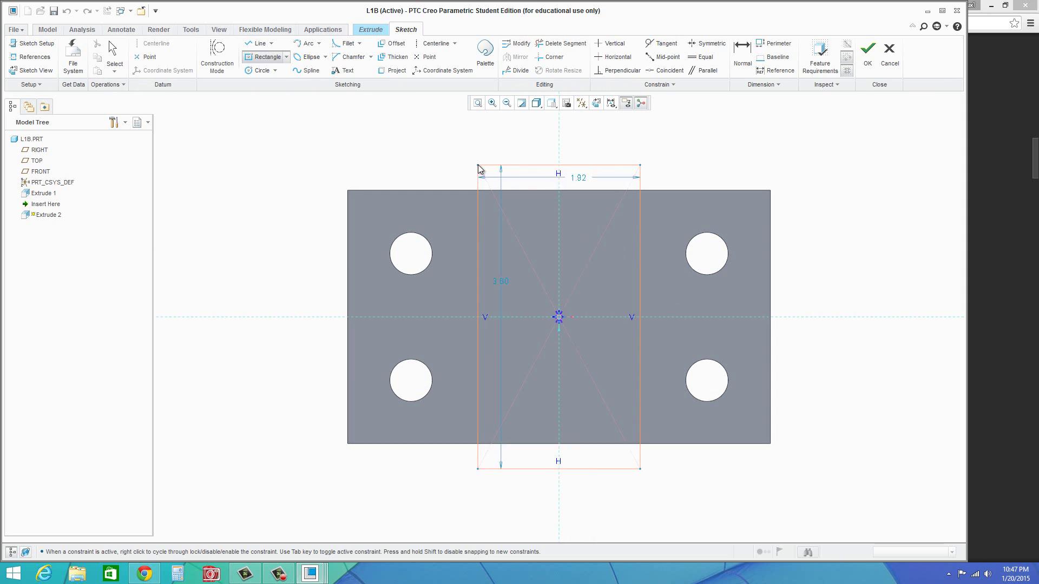
middle_click(517, 144)
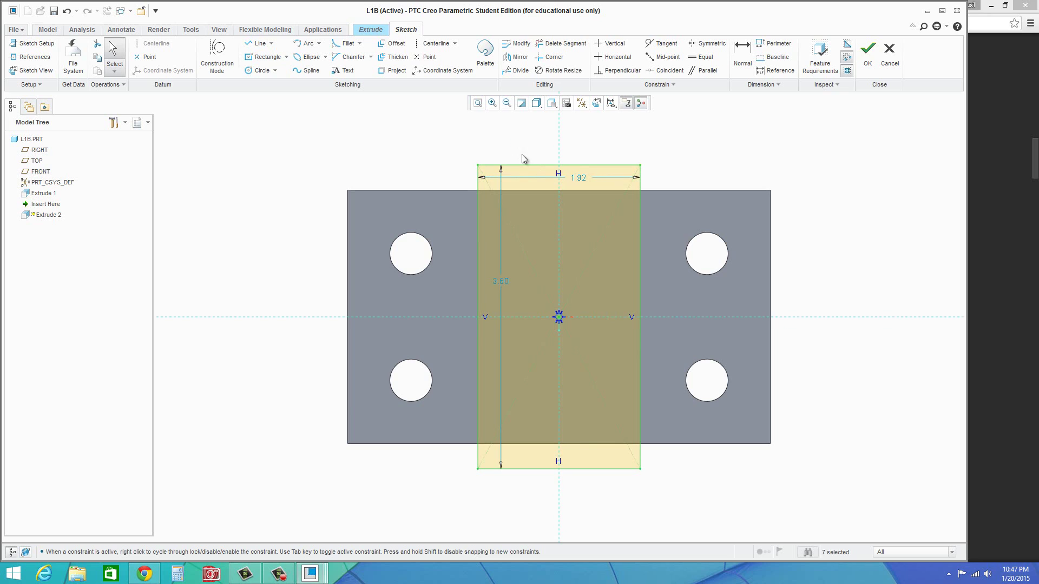
Step: Make the rectangle's top line coincident with the top edge of the block
click(669, 70)
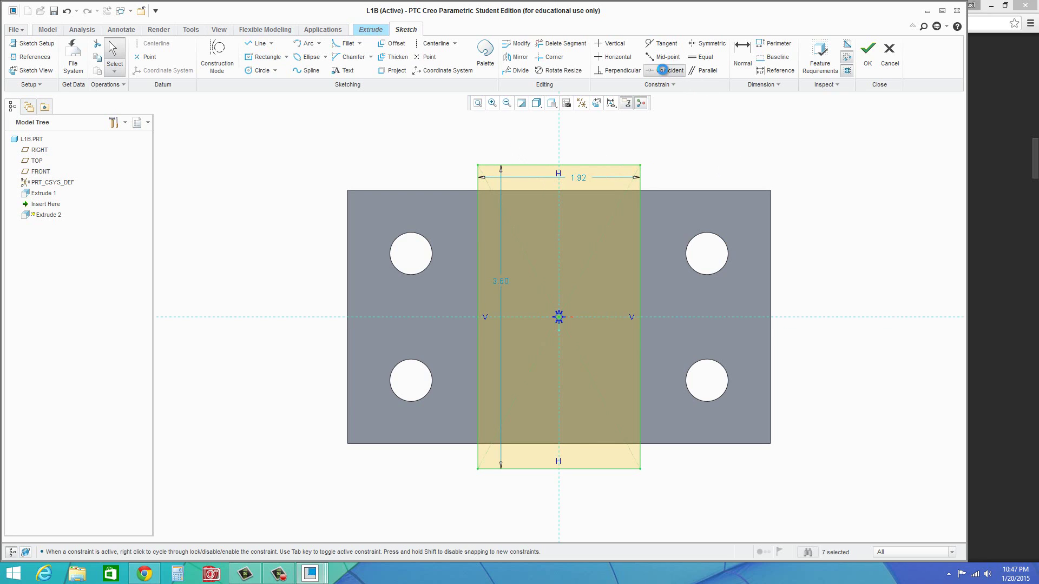
click(584, 166)
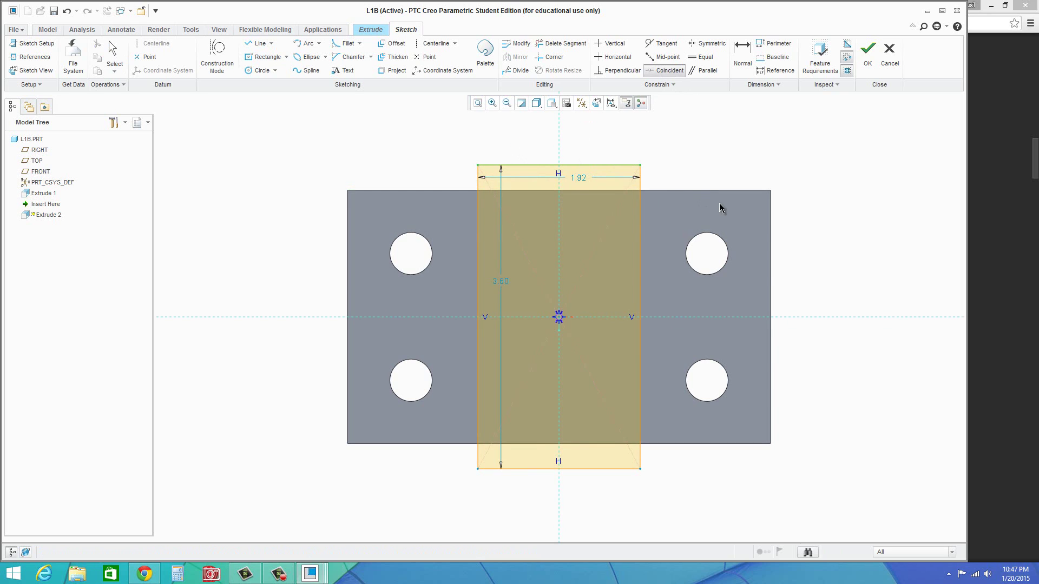
click(690, 190)
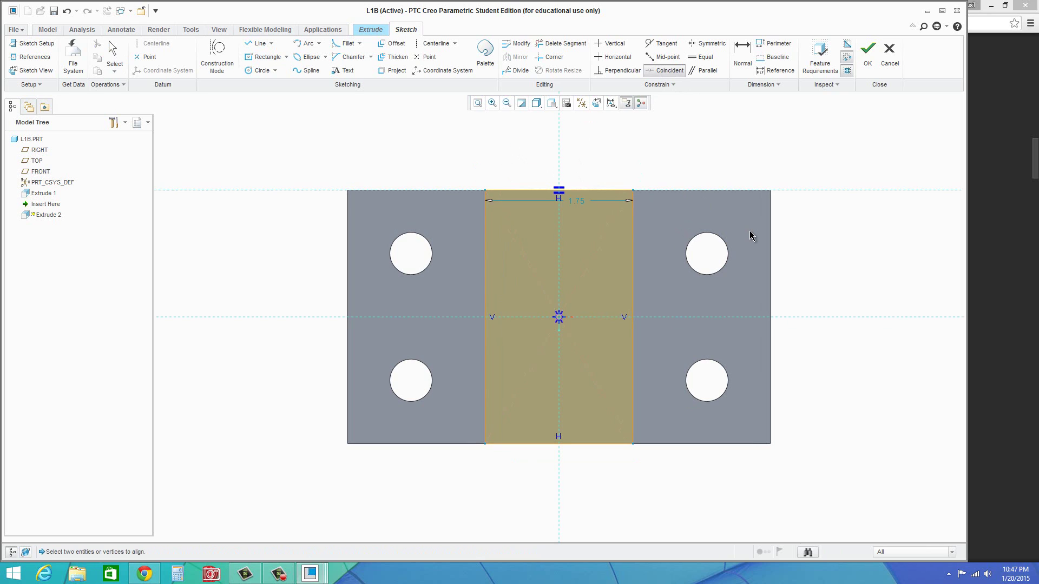
middle_click(659, 145)
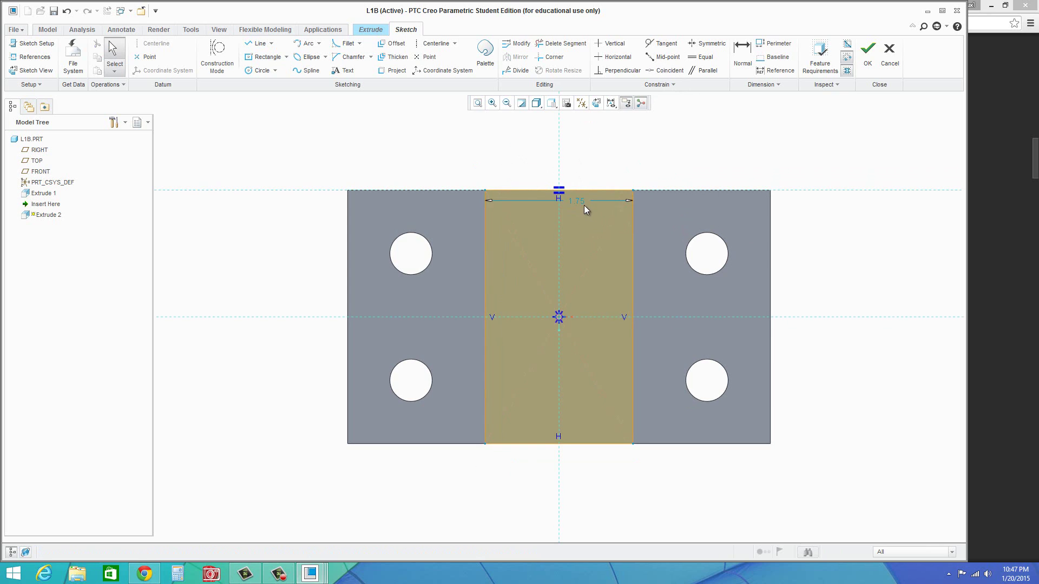
Step: Move the rectangle's width dimension above the block and set the width to 1.5
drag(579, 203, 569, 168)
double_click(570, 165)
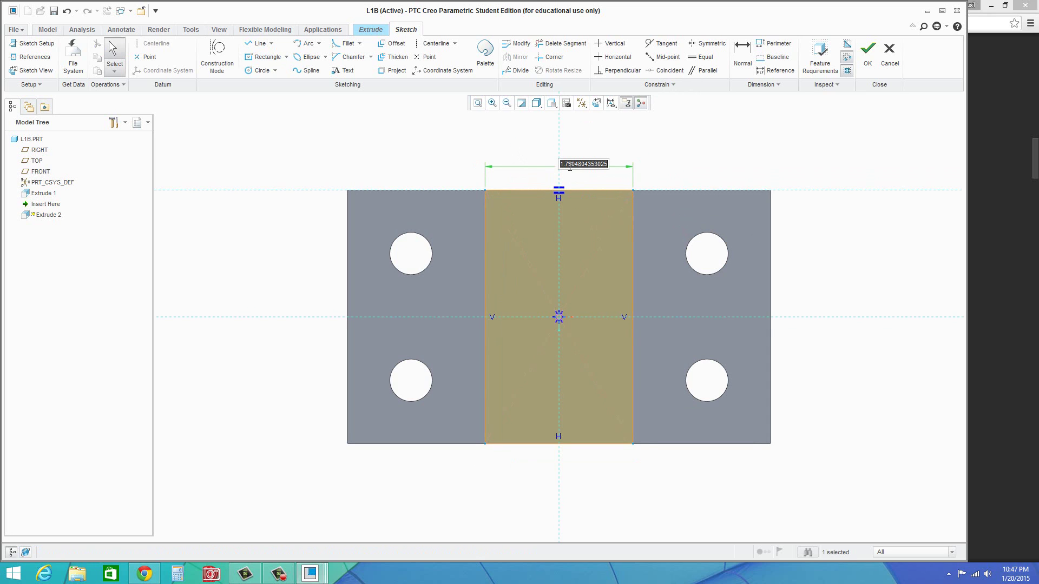
text(1.5)
key(Return)
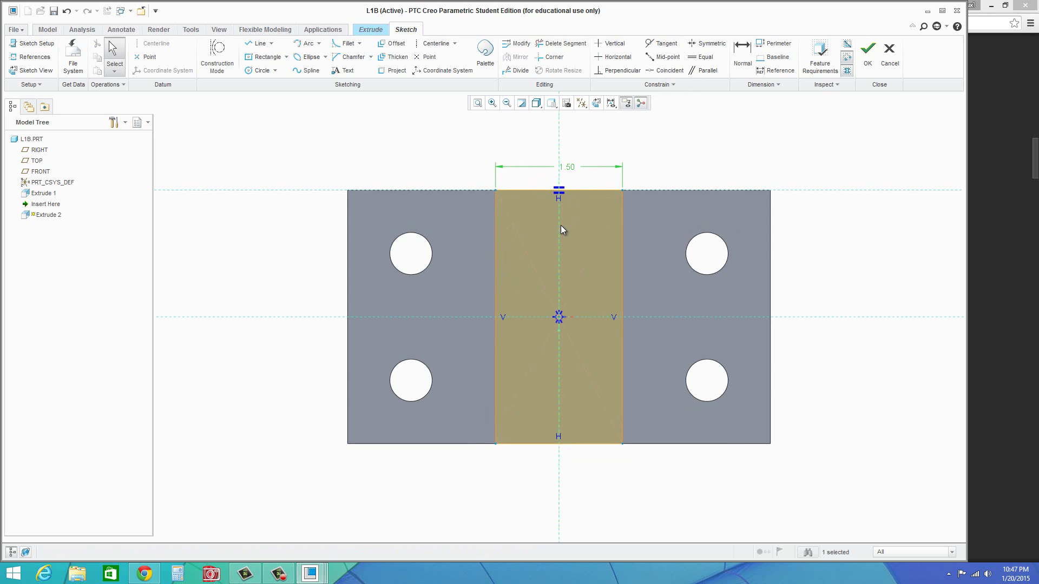
Step: Finish the sketch and extrude it into the block as a cut with a depth of 1 to form the slot
key(ctrl+d)
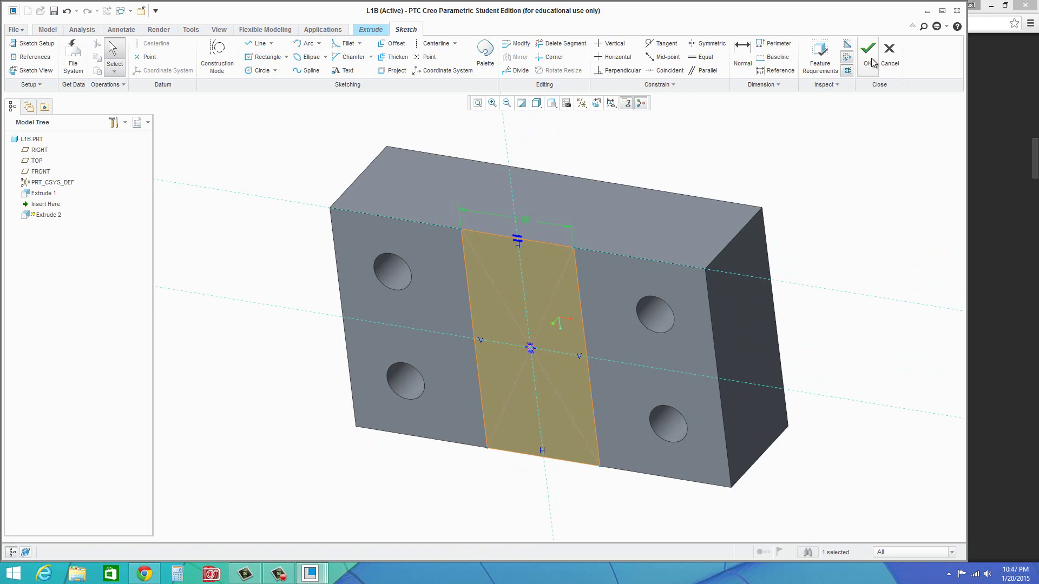
click(871, 61)
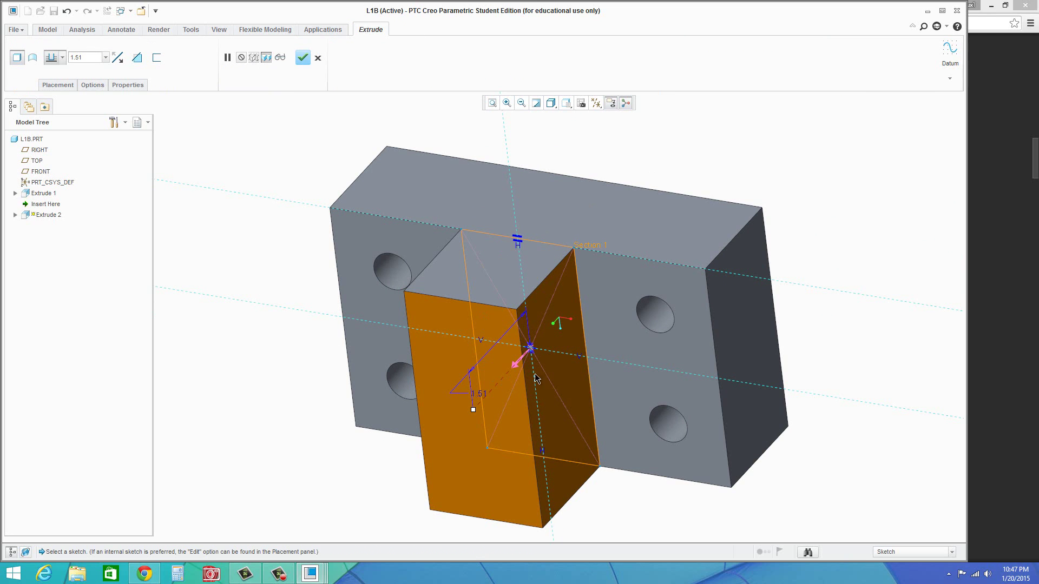
click(518, 364)
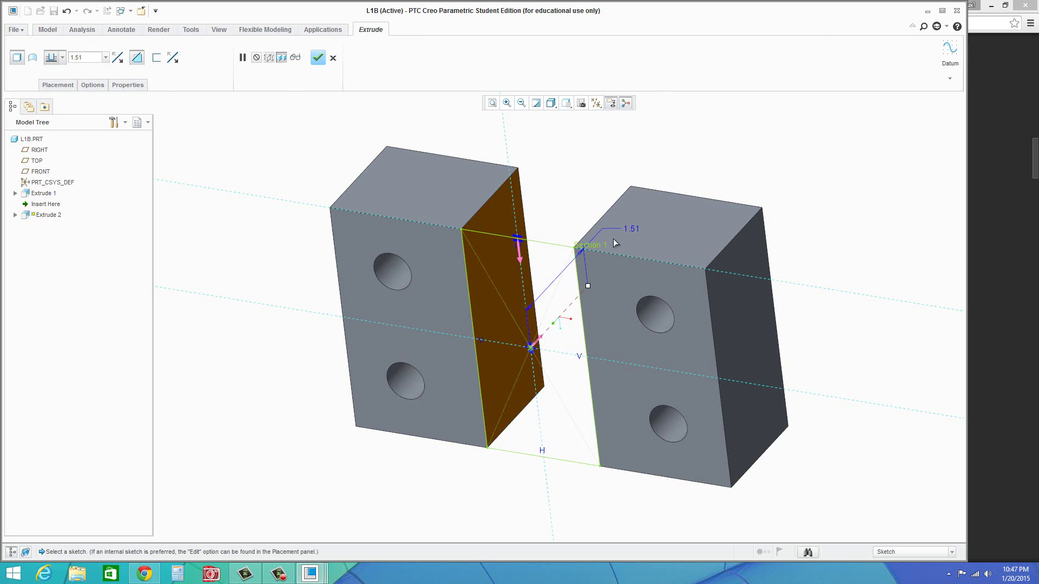
double_click(631, 228)
text(1)
key(Return)
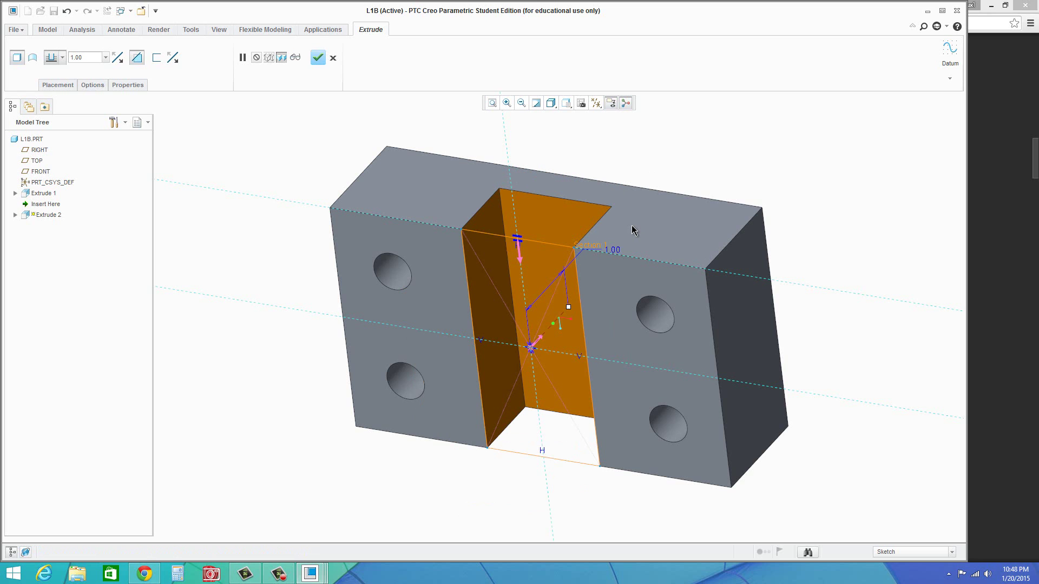
click(318, 58)
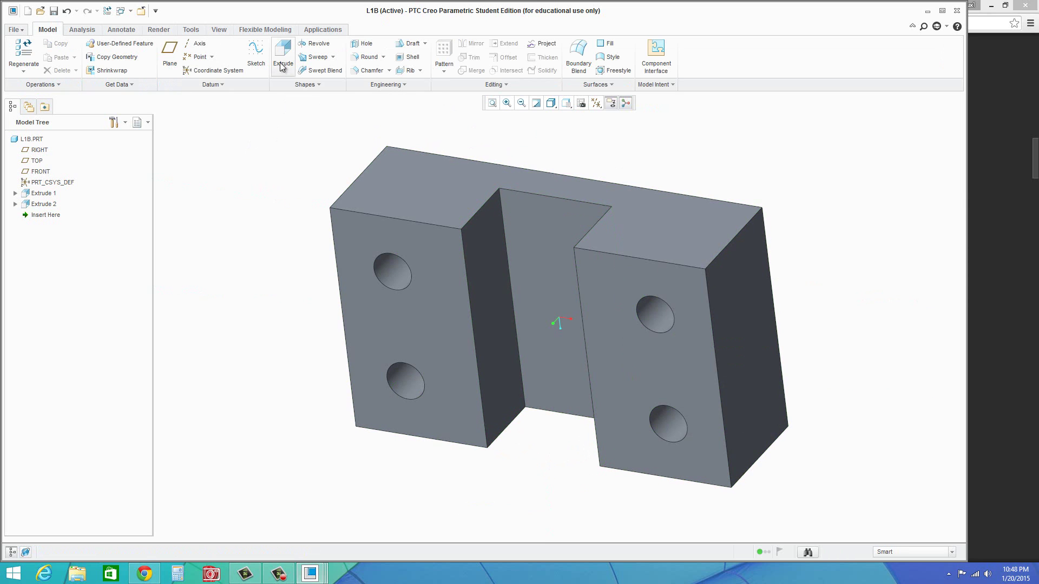
Step: Round the block's four outer corner edges with a radius of about 0.69
click(361, 59)
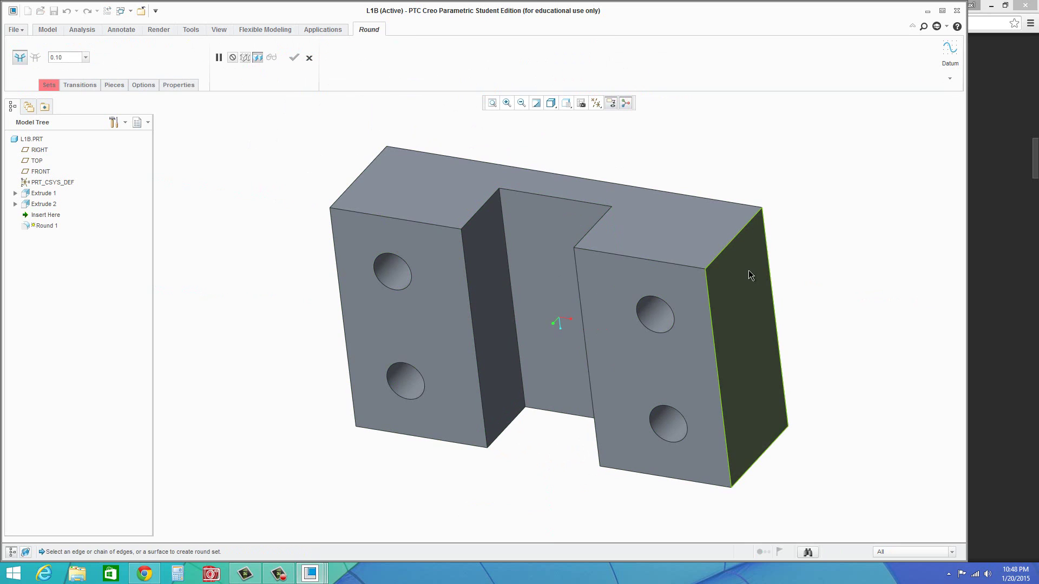
click(734, 245)
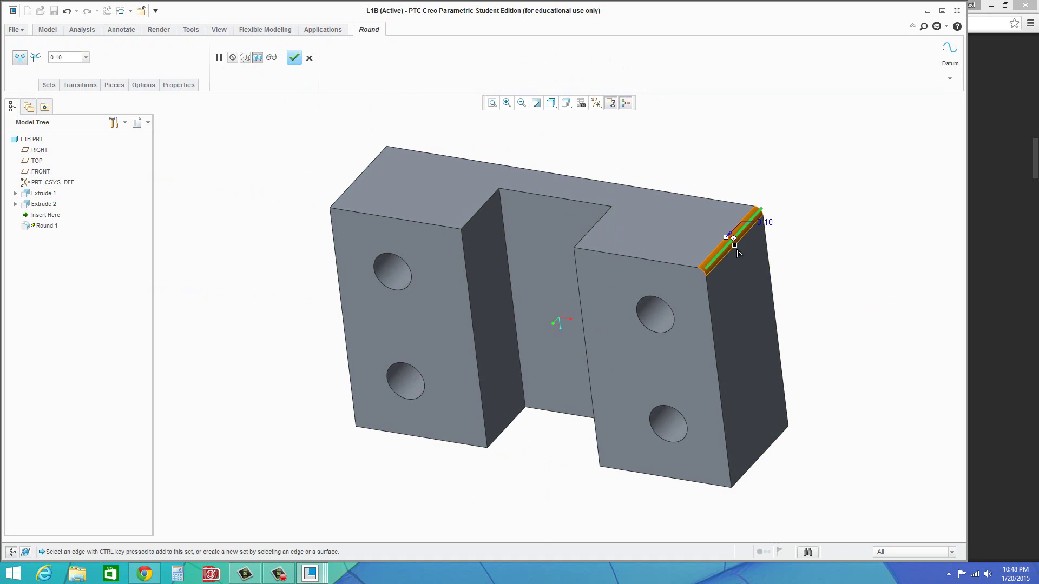
drag(739, 270, 739, 291)
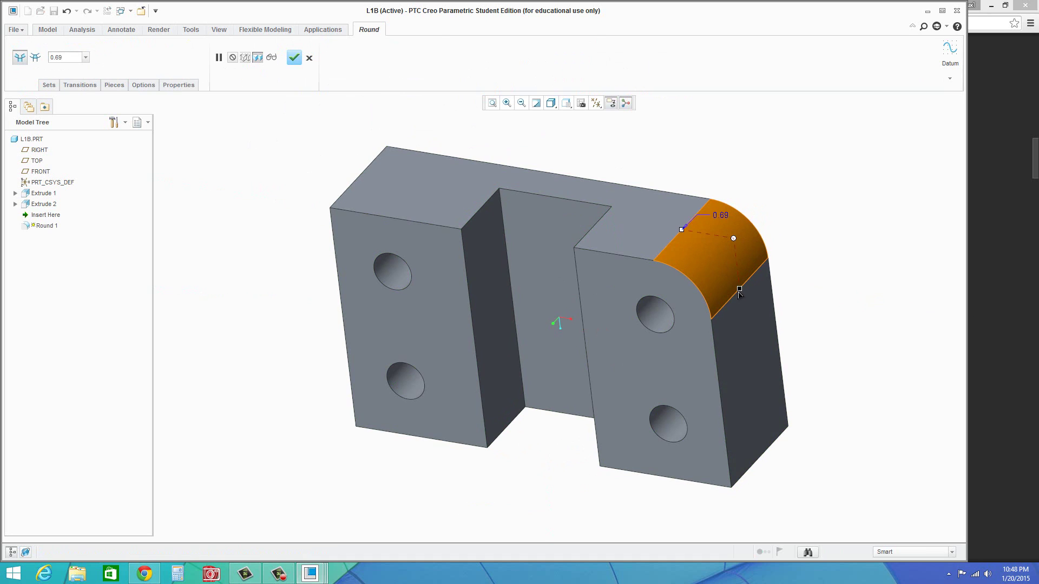
ctrl+click(756, 461)
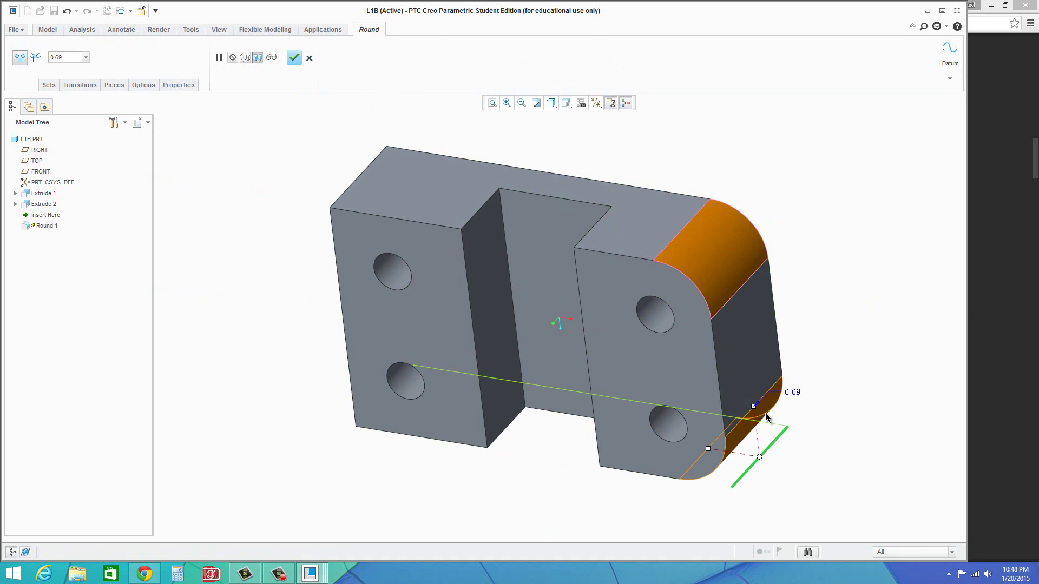
ctrl+click(359, 173)
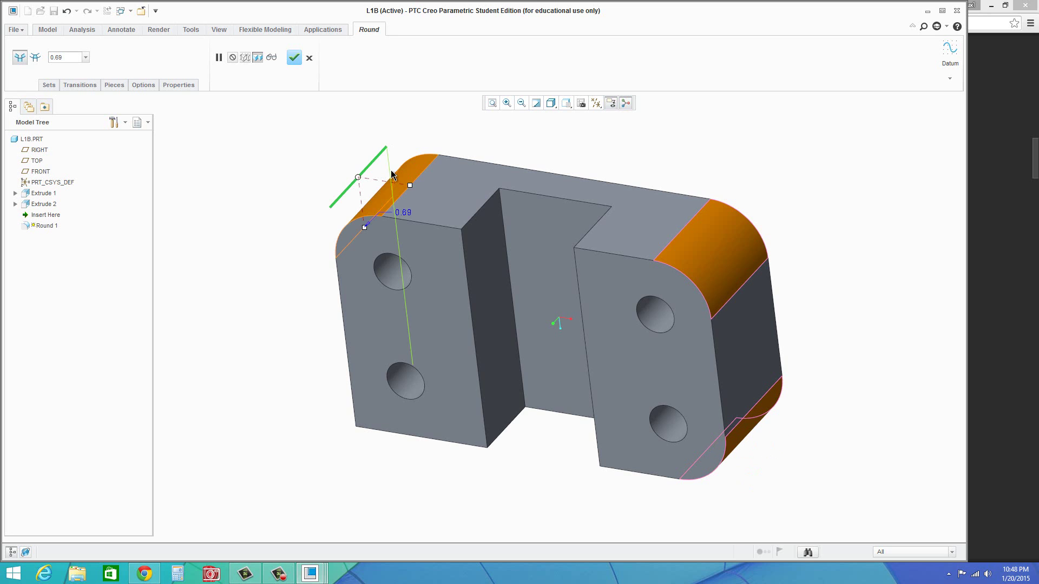
ctrl+click(369, 414)
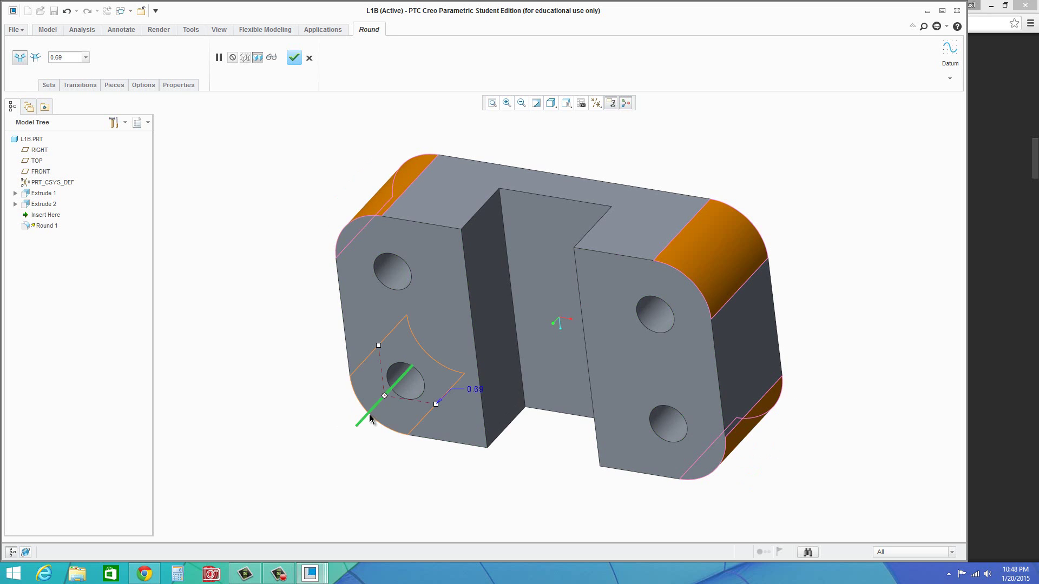
click(294, 57)
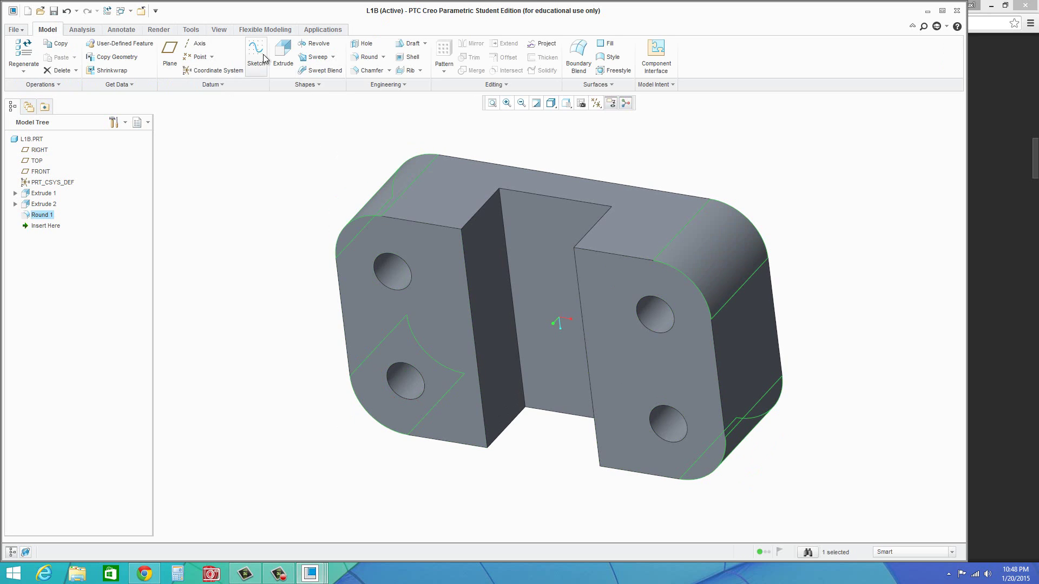
Step: Round the slot's two inner and two outer lengthwise edges with a radius of about 0.28
click(361, 56)
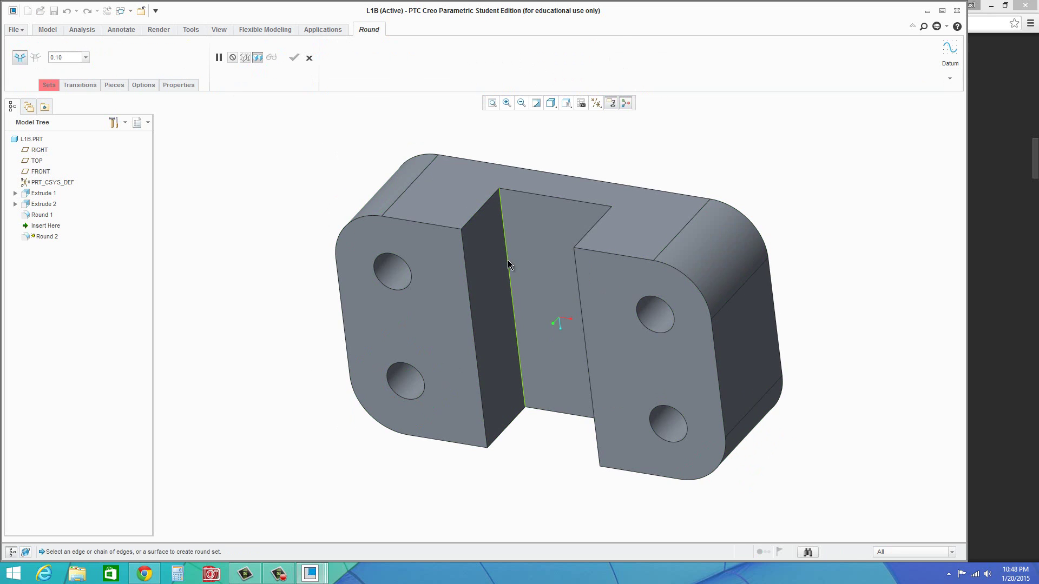
click(509, 261)
middle_drag(534, 353, 521, 330)
drag(501, 298, 497, 296)
middle_drag(557, 313, 612, 310)
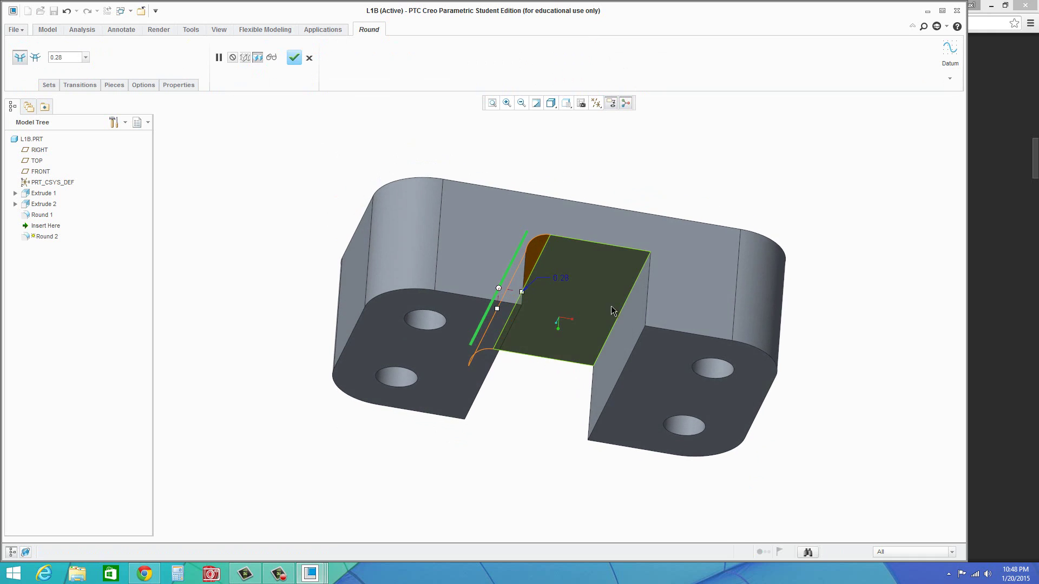
click(627, 300)
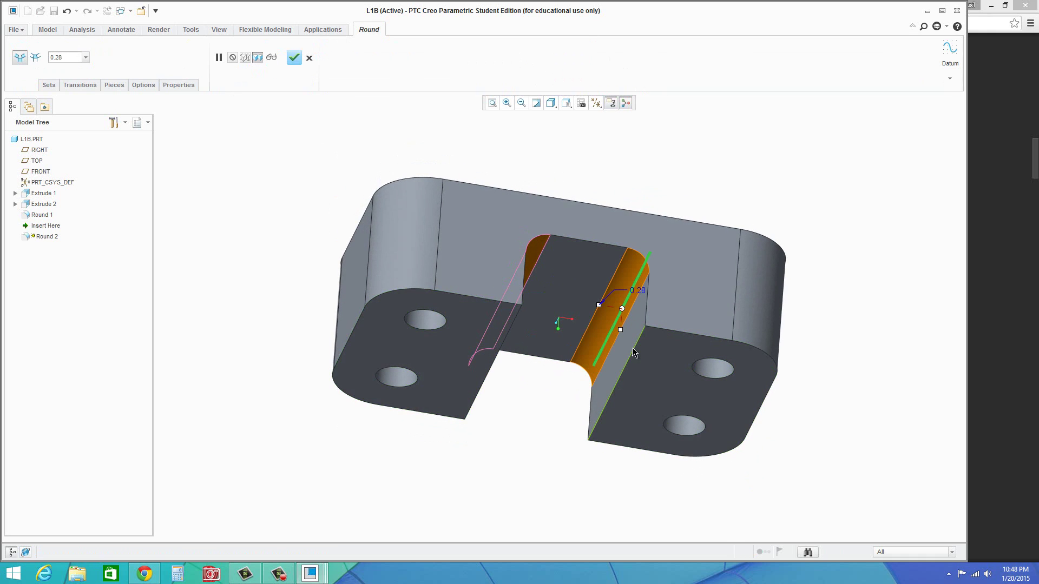
ctrl+click(636, 353)
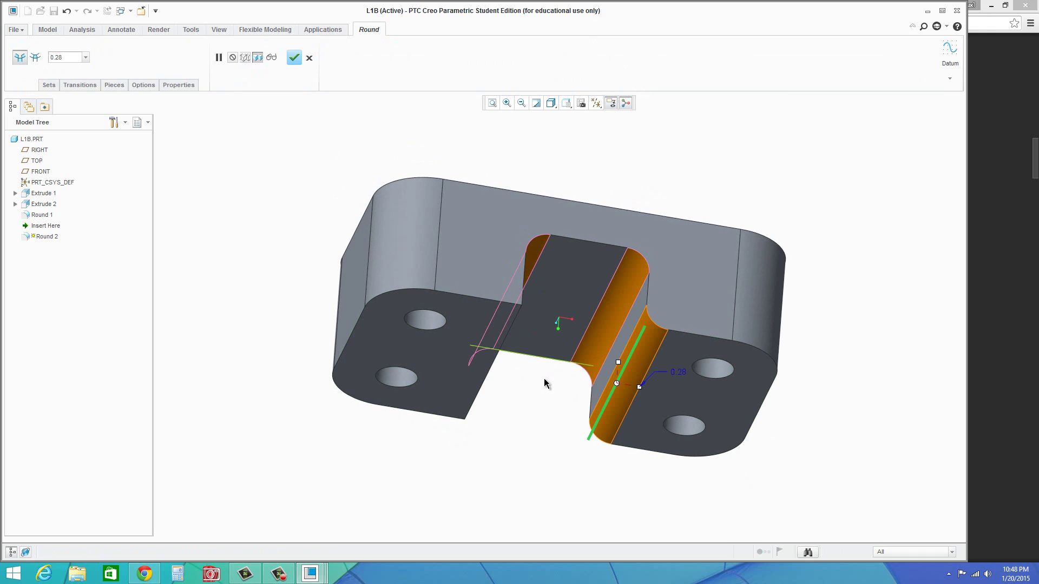
ctrl+click(493, 361)
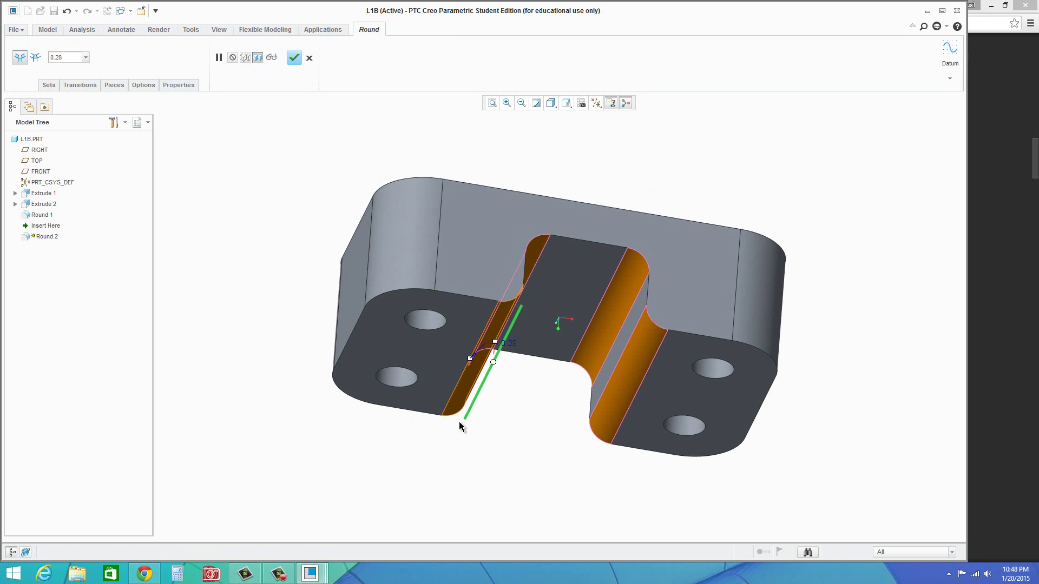
middle_drag(459, 421, 412, 249)
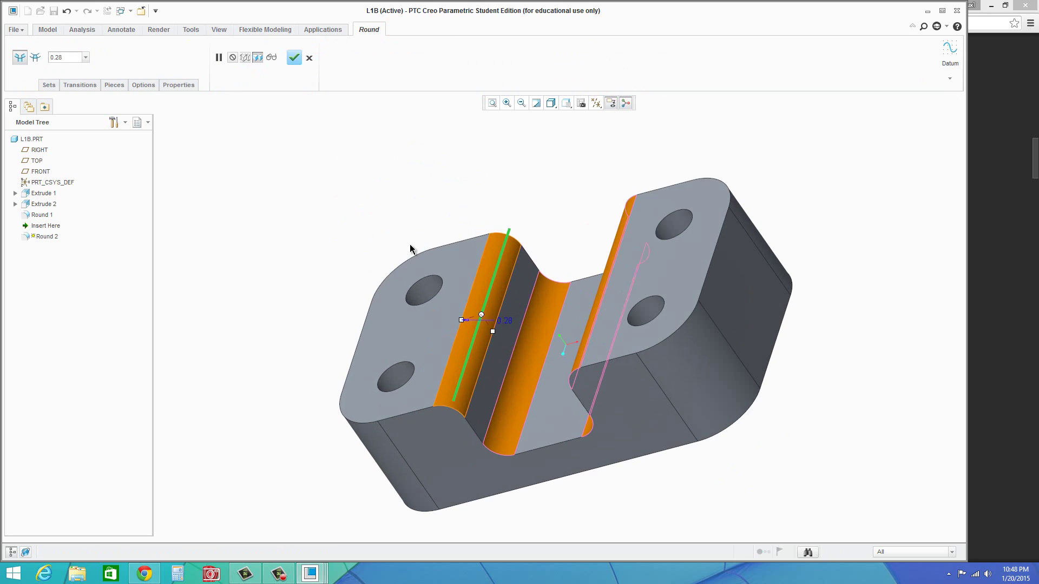
click(296, 63)
middle_drag(338, 251, 359, 246)
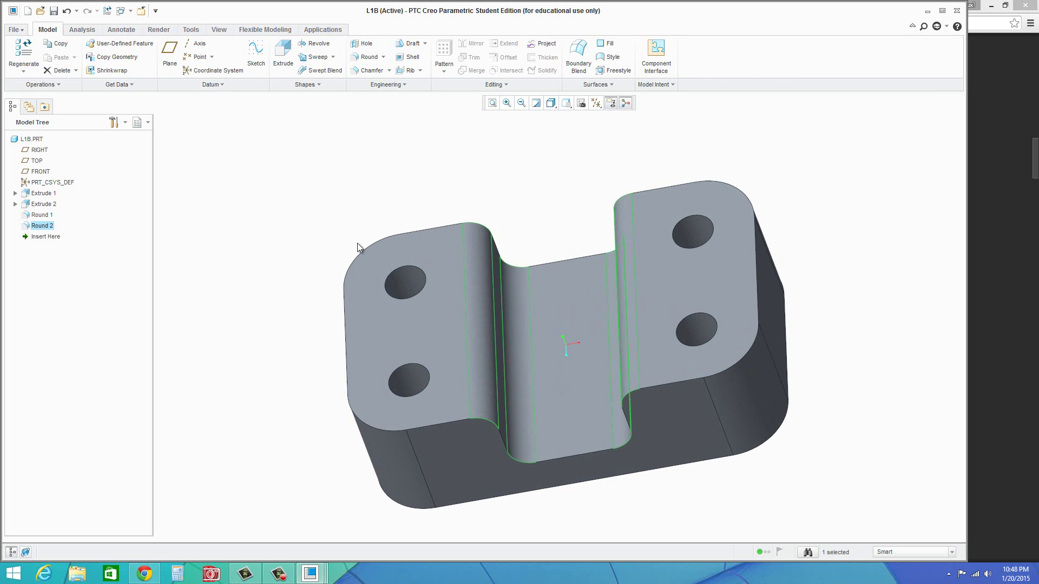
Step: Chamfer the outer edge loop around the block's slotted side with a D x D size of 0.10
click(373, 71)
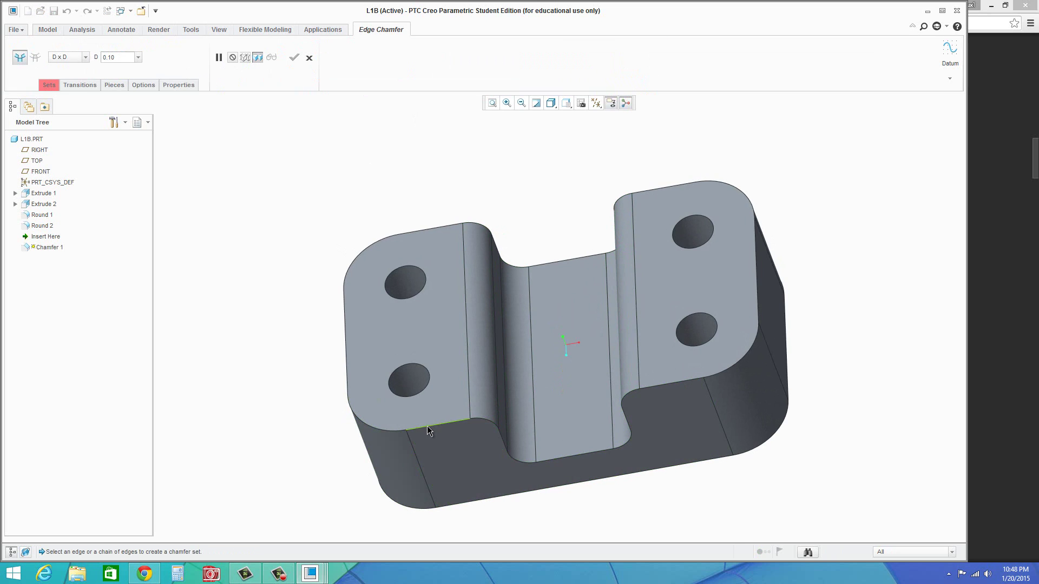
click(425, 428)
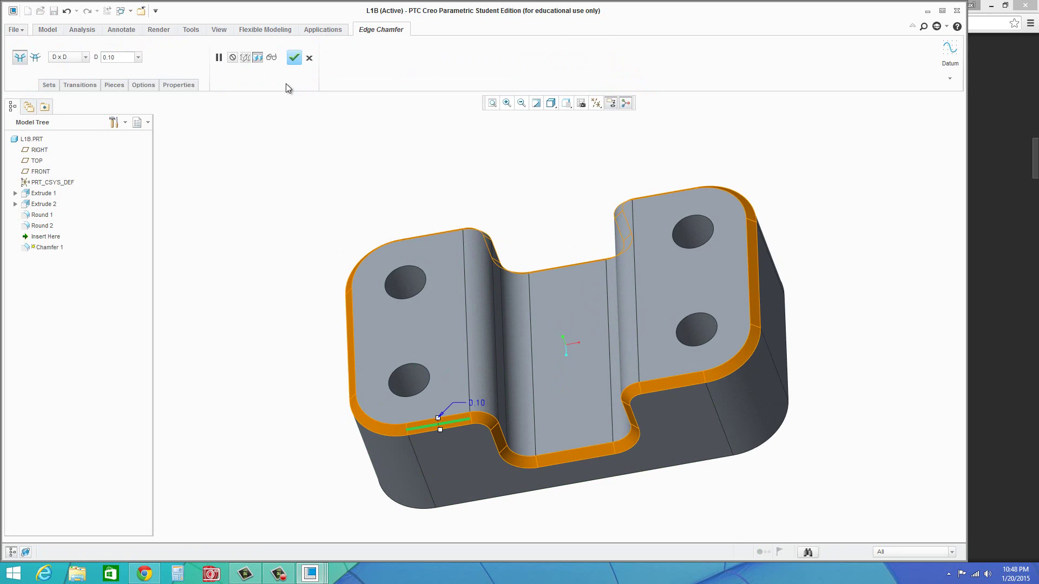
click(293, 57)
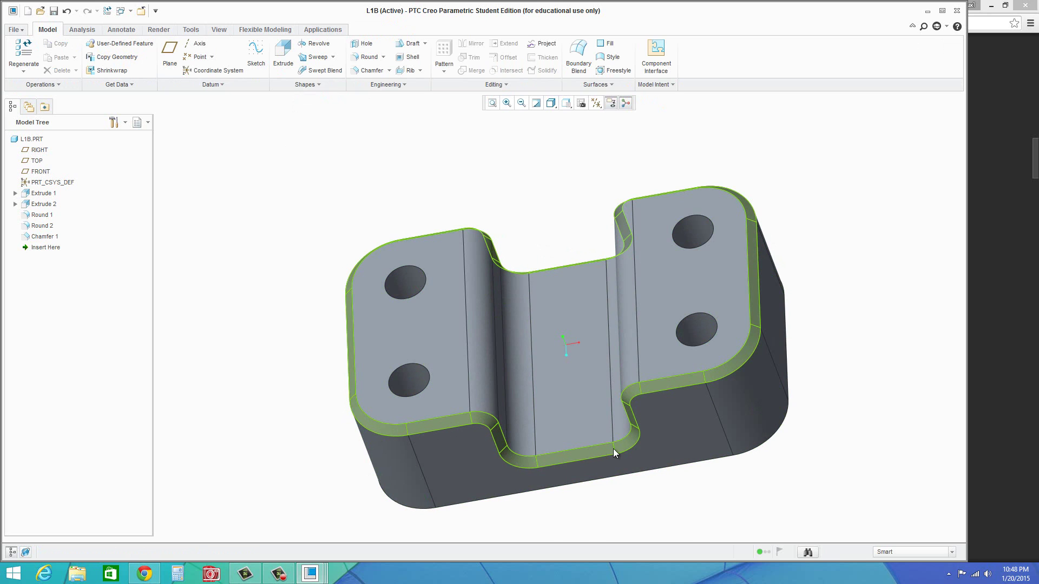
Step: Chamfer the rims of all four holes on the slotted side with a D x D size of 0.10
middle_drag(673, 390, 499, 341)
click(371, 70)
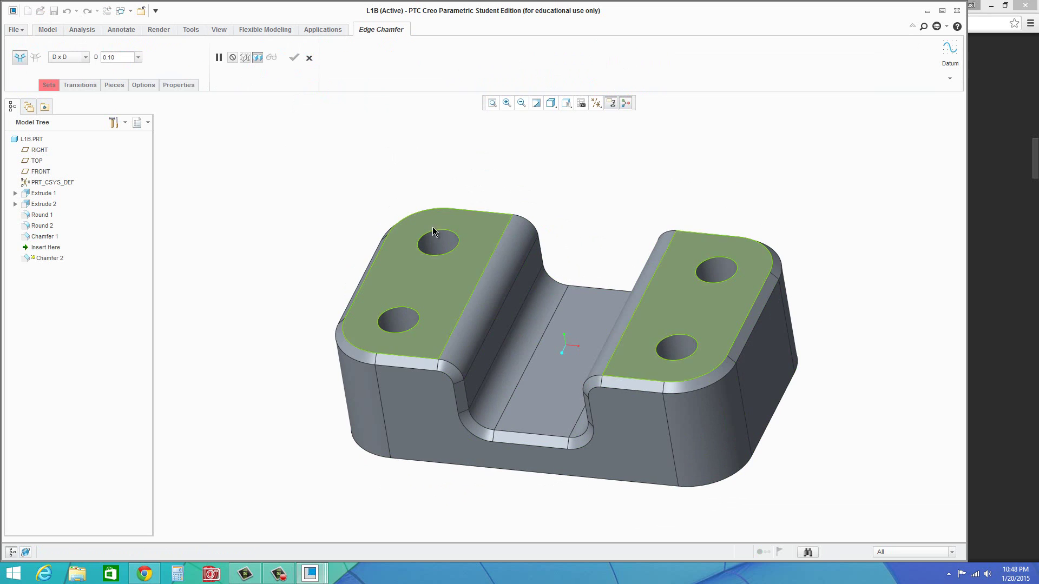
click(431, 261)
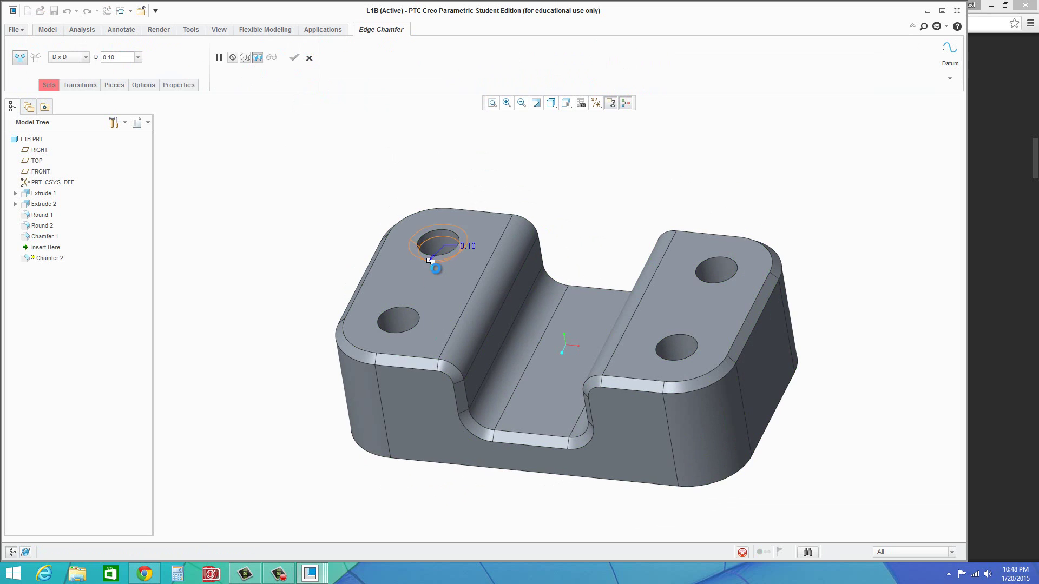
click(408, 307)
click(693, 340)
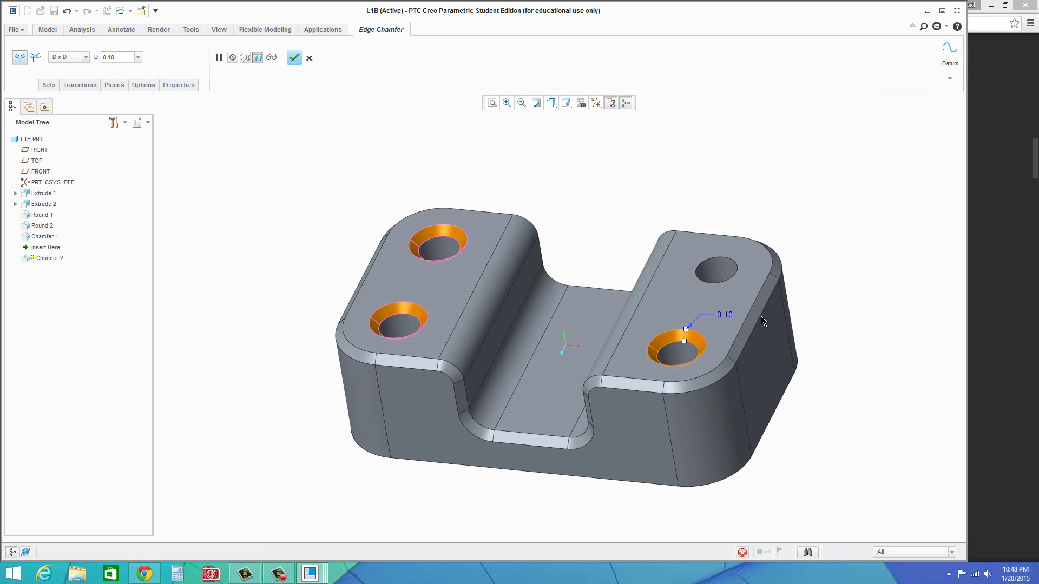
click(713, 287)
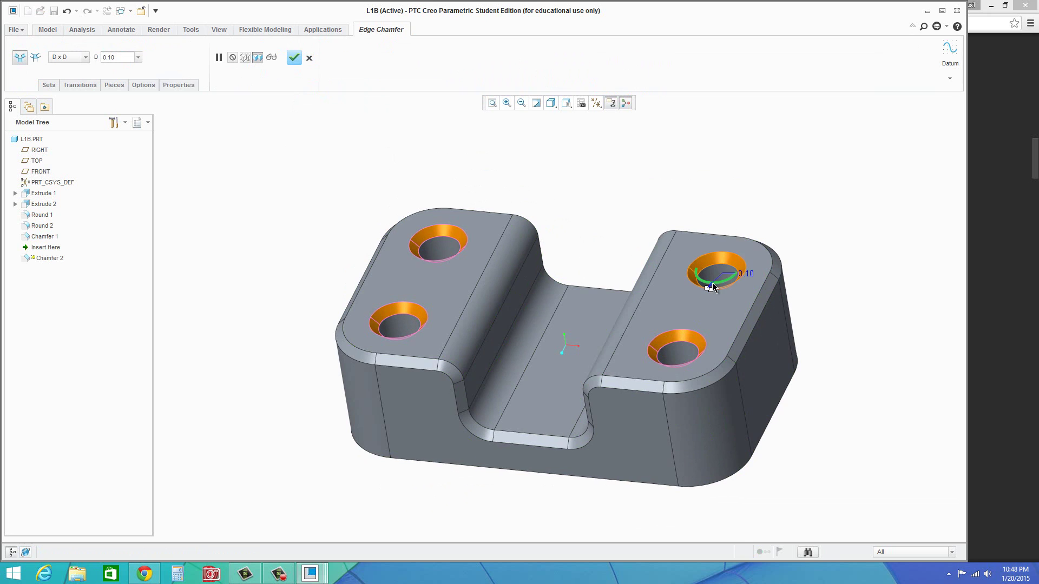
click(294, 58)
Step: Shell the block with a wall thickness of 0.06, removing the flat face opposite the slot
mouse_move(433, 336)
middle_down()
mouse_move(506, 366)
mouse_move(378, 333)
mouse_move(339, 269)
mouse_move(318, 288)
mouse_move(330, 238)
middle_up()
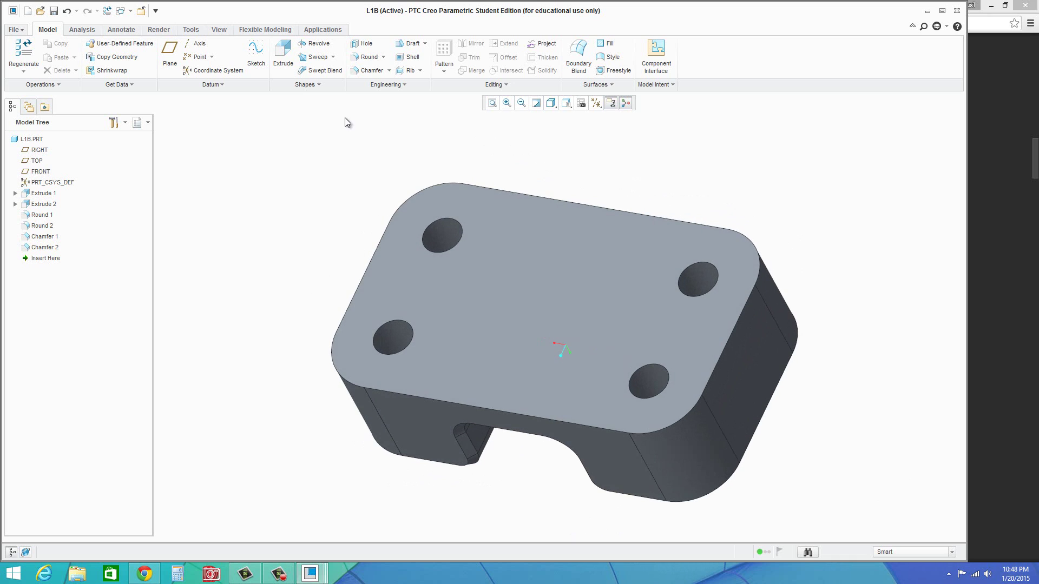
click(409, 57)
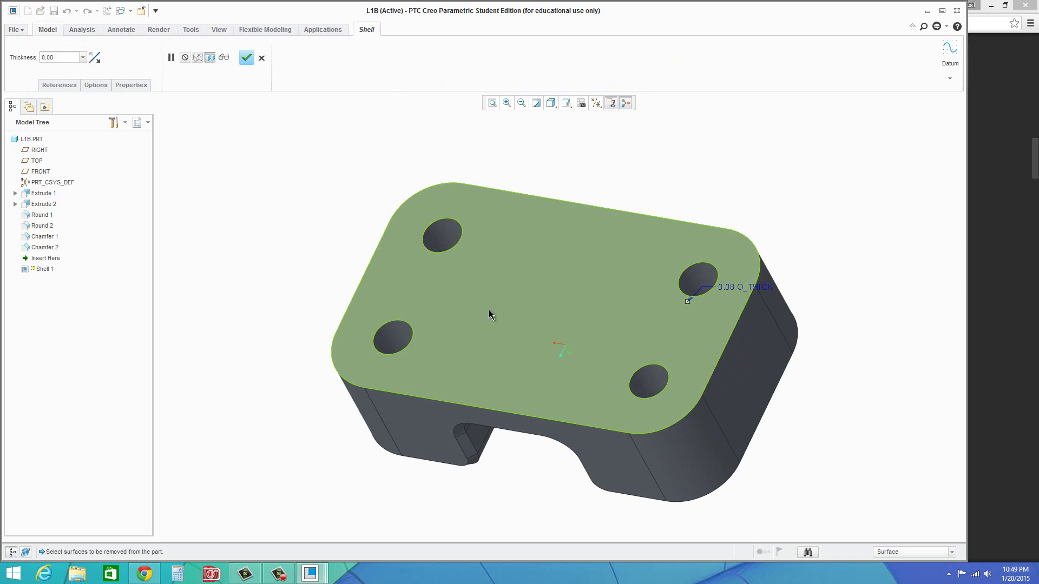
click(514, 296)
double_click(71, 58)
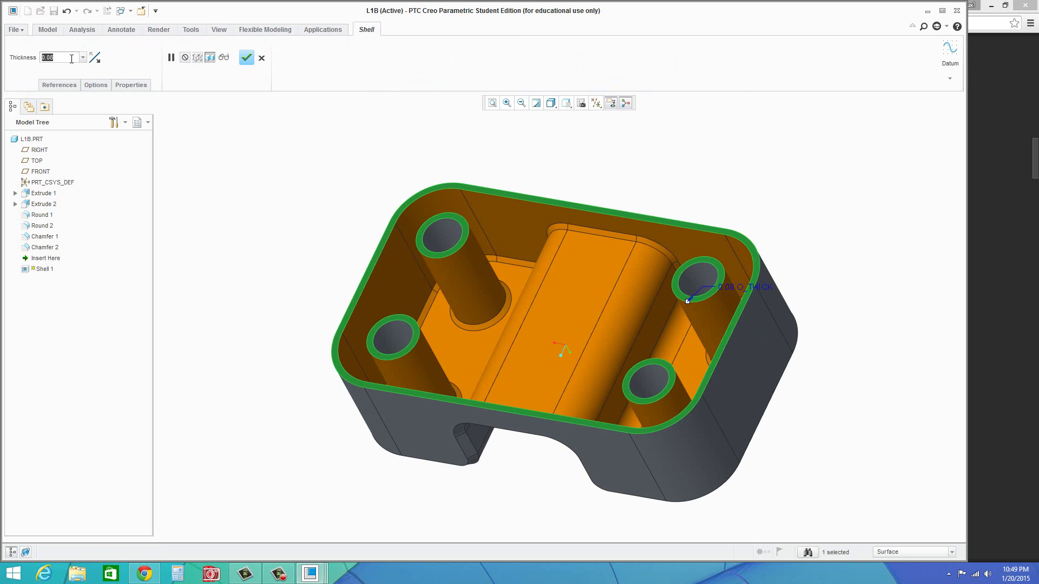
text(0.06)
key(Return)
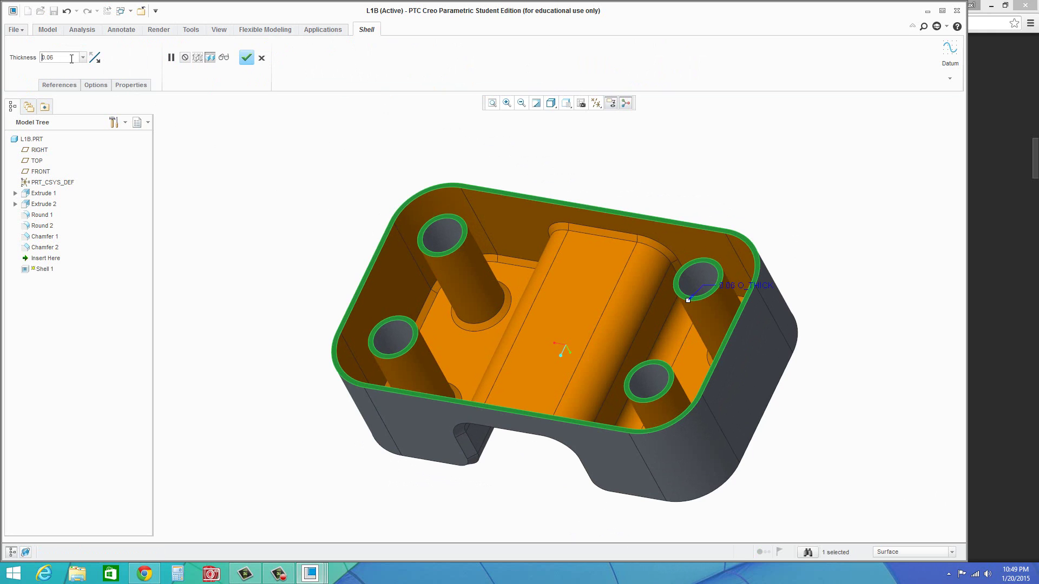
click(245, 58)
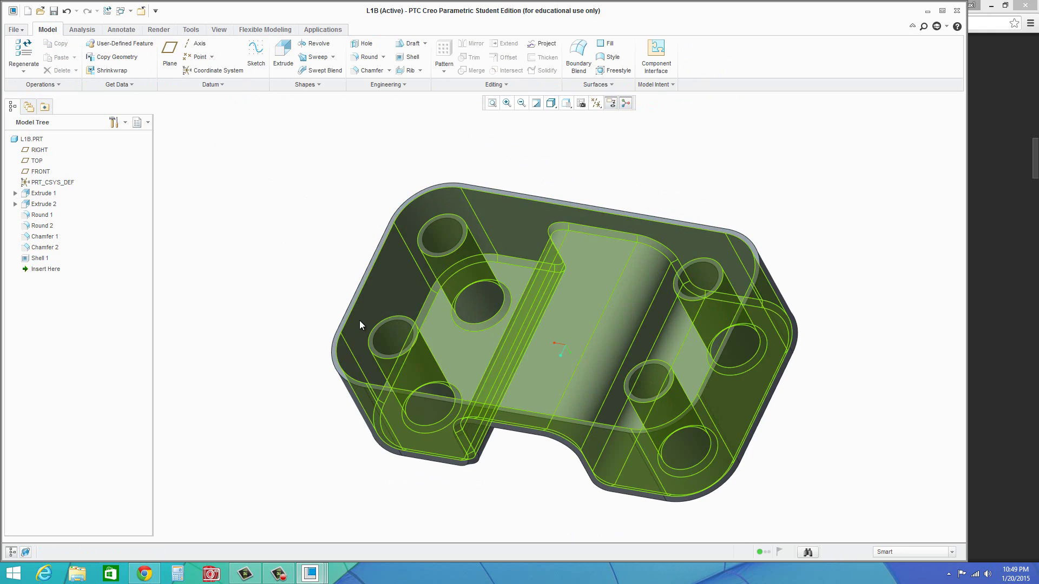
Step: Apply the blue appearance to the flat floor surface of the slot
mouse_move(359, 321)
middle_down()
mouse_move(359, 371)
mouse_move(395, 331)
mouse_move(441, 343)
mouse_move(505, 262)
mouse_move(506, 304)
mouse_move(508, 295)
middle_up()
scroll(516, 297, up, 2)
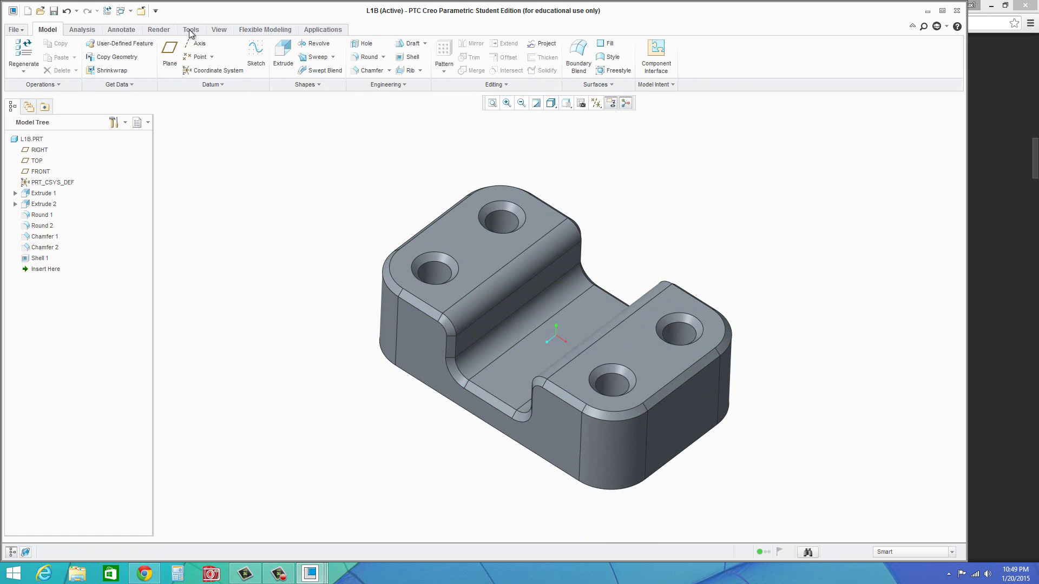
click(162, 29)
click(60, 70)
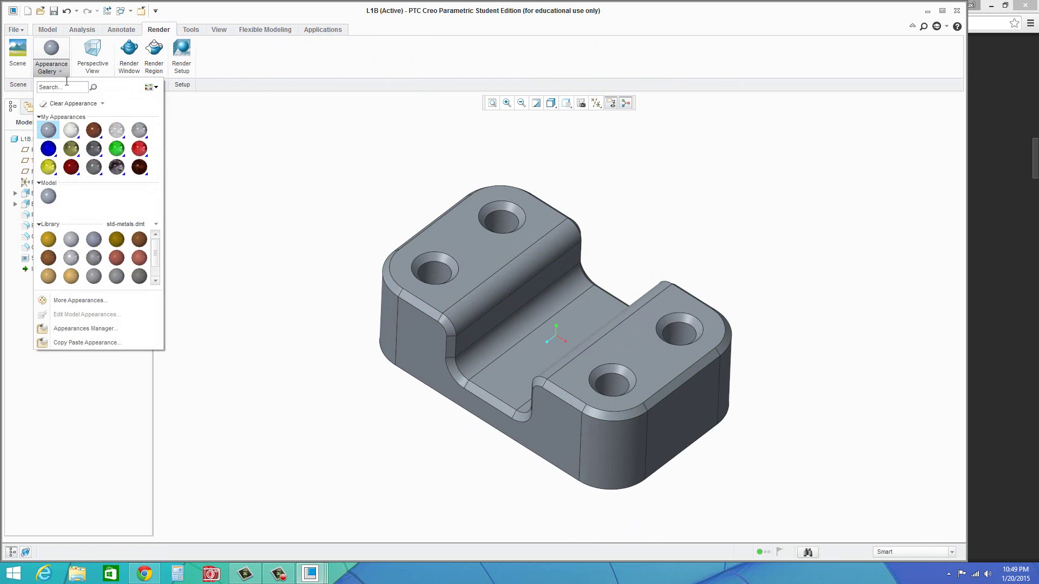
click(48, 148)
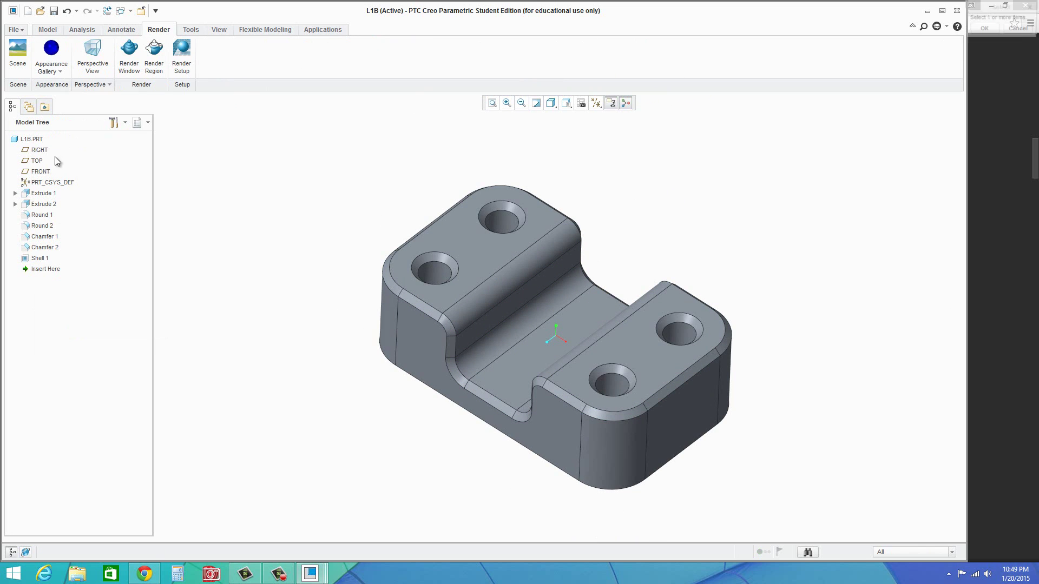
click(893, 553)
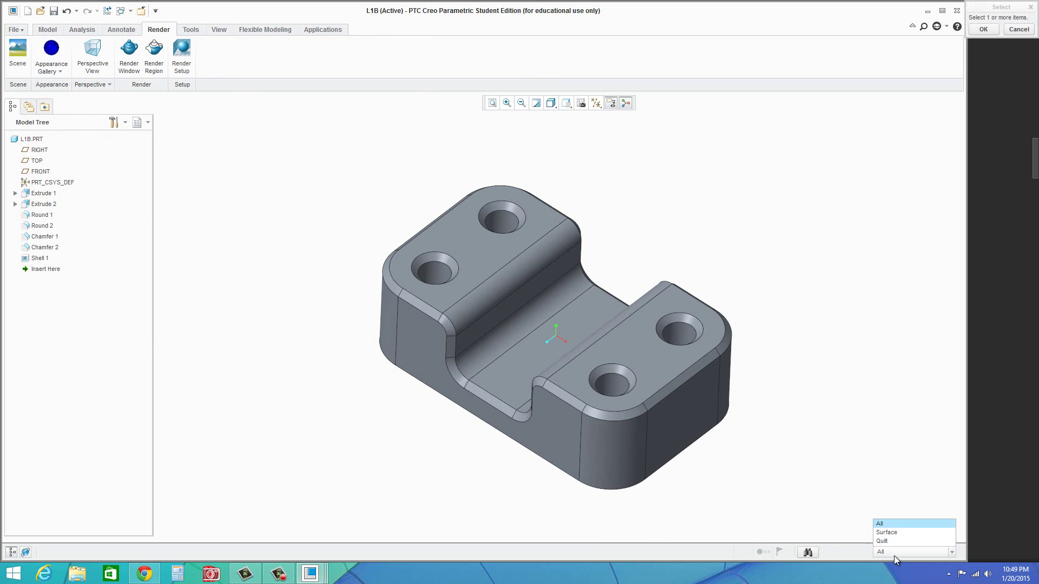
click(894, 554)
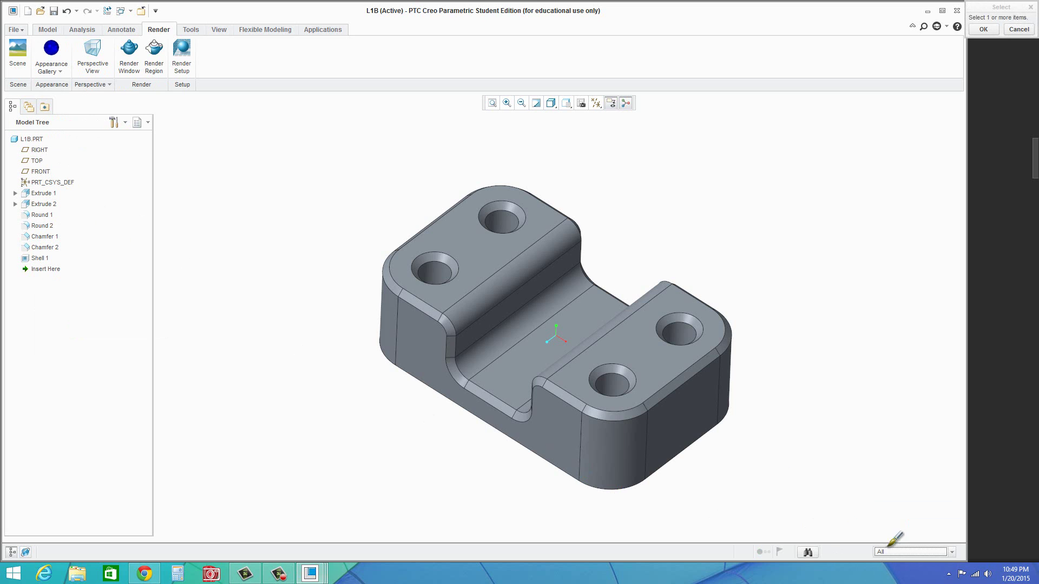
click(571, 330)
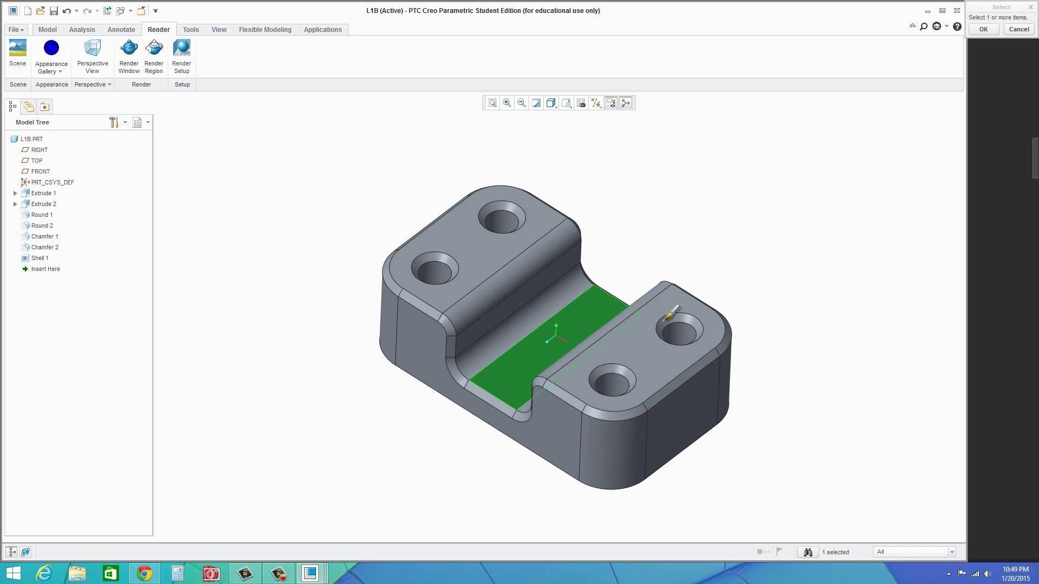
middle_click(733, 276)
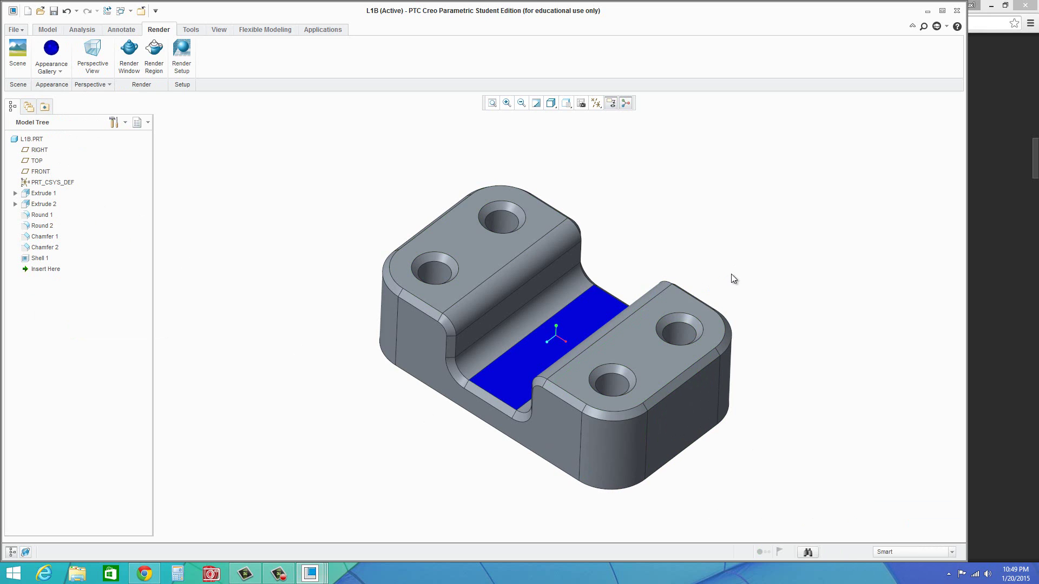
Step: Choose the red appearance and select the chamfer face on the block's front rounded corner as its first surface
click(900, 553)
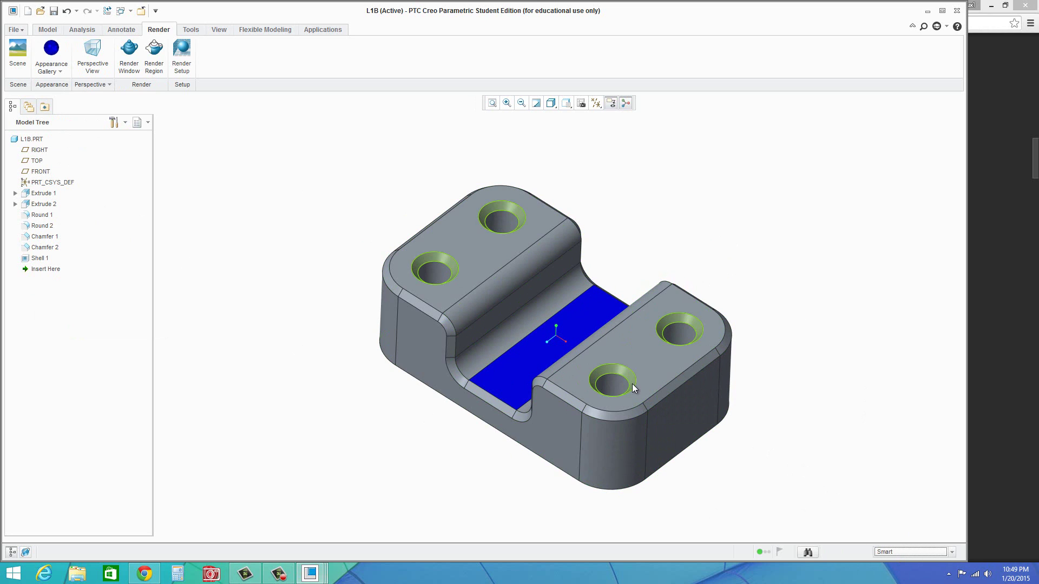
click(61, 70)
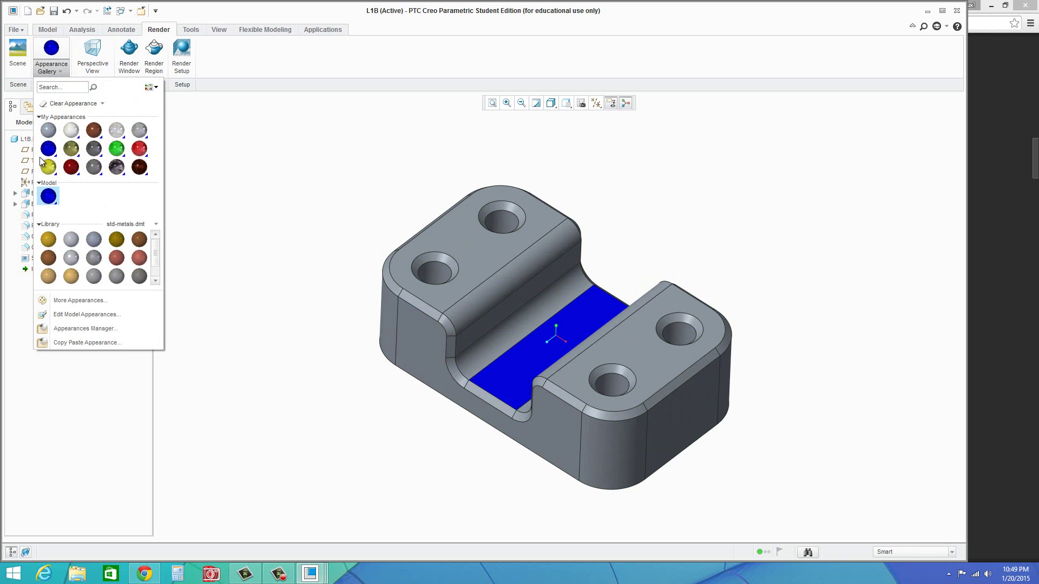
click(139, 148)
click(897, 551)
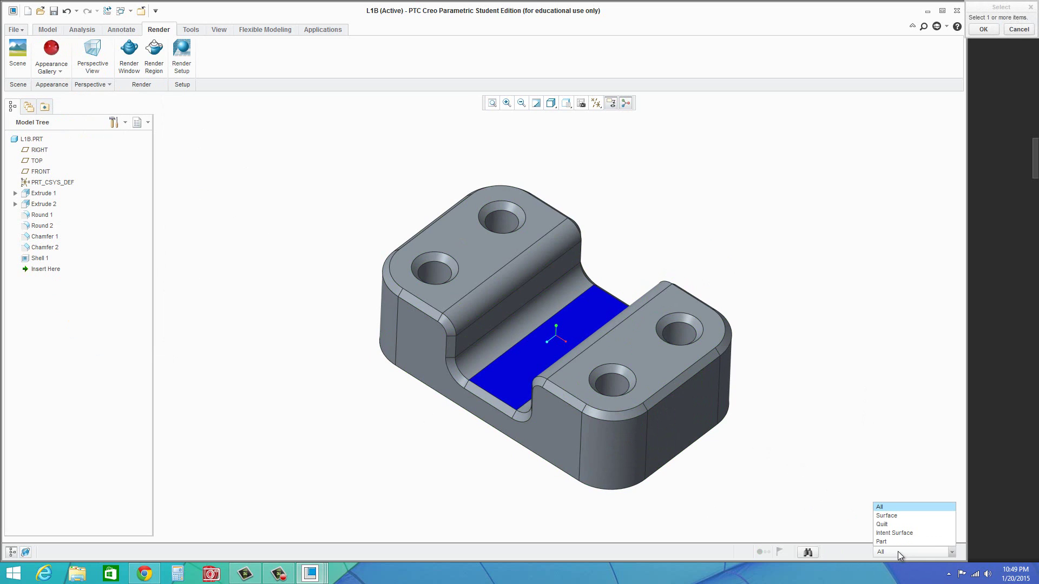
click(892, 516)
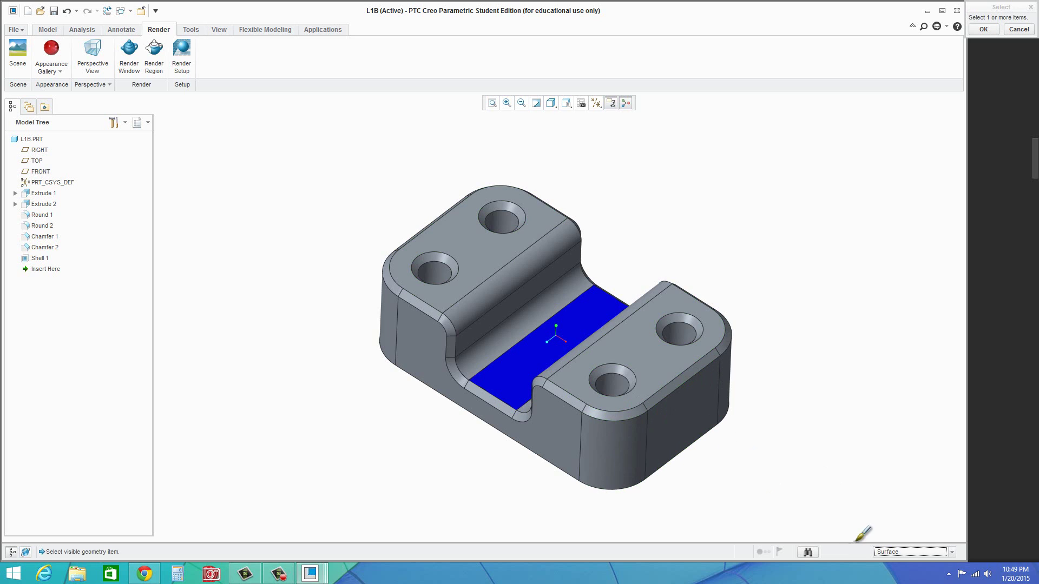
click(895, 552)
click(887, 507)
click(624, 408)
click(889, 551)
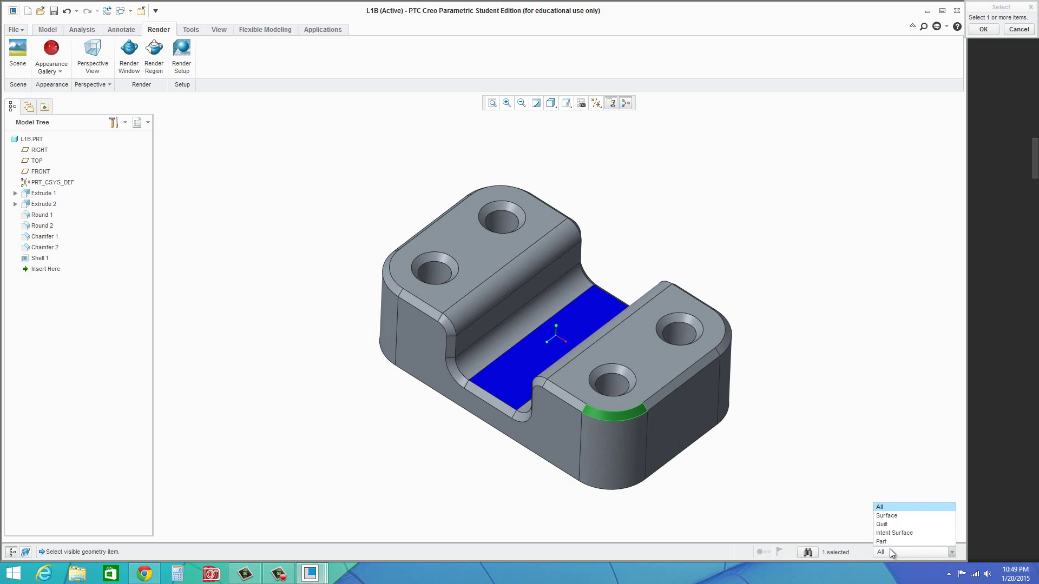
click(890, 549)
Step: Add the adjoining chamfer faces along the long side and the front slot profile to the selection for the red appearance
click(683, 377)
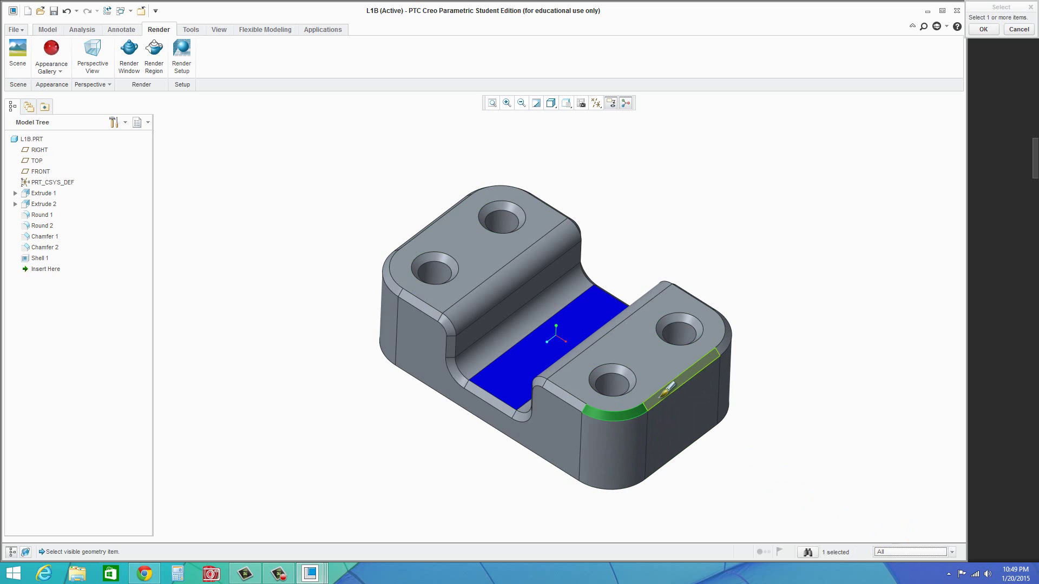
ctrl+click(608, 407)
ctrl+click(571, 399)
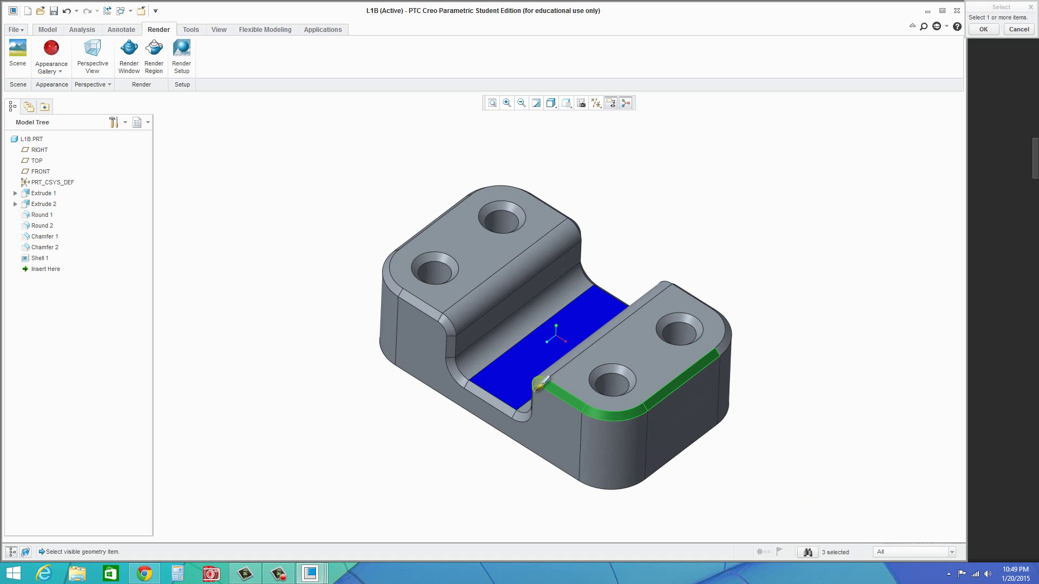
ctrl+click(538, 384)
ctrl+click(523, 416)
ctrl+click(492, 398)
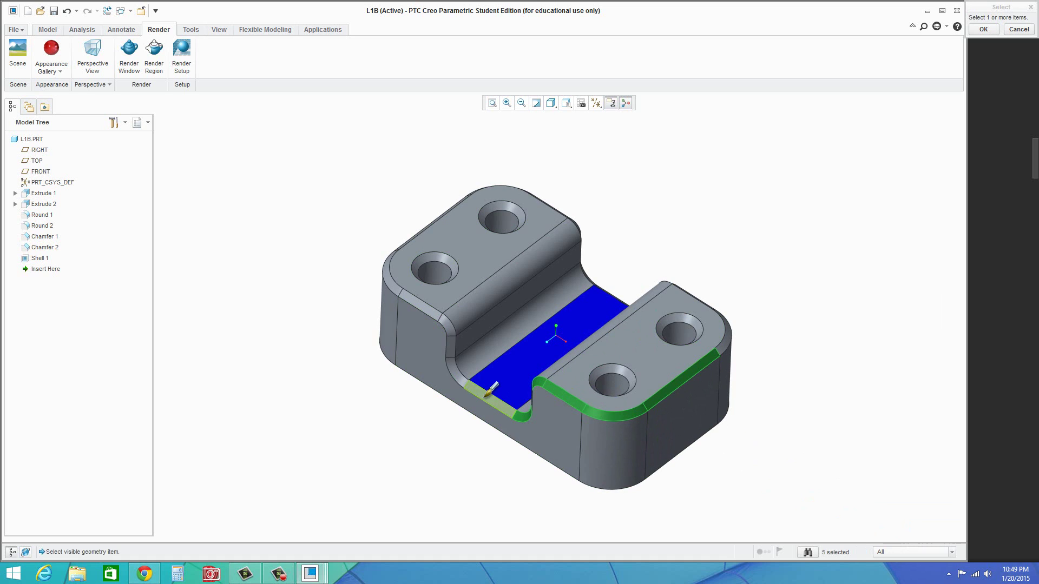
ctrl+click(463, 372)
ctrl+click(451, 343)
ctrl+click(443, 324)
ctrl+click(419, 304)
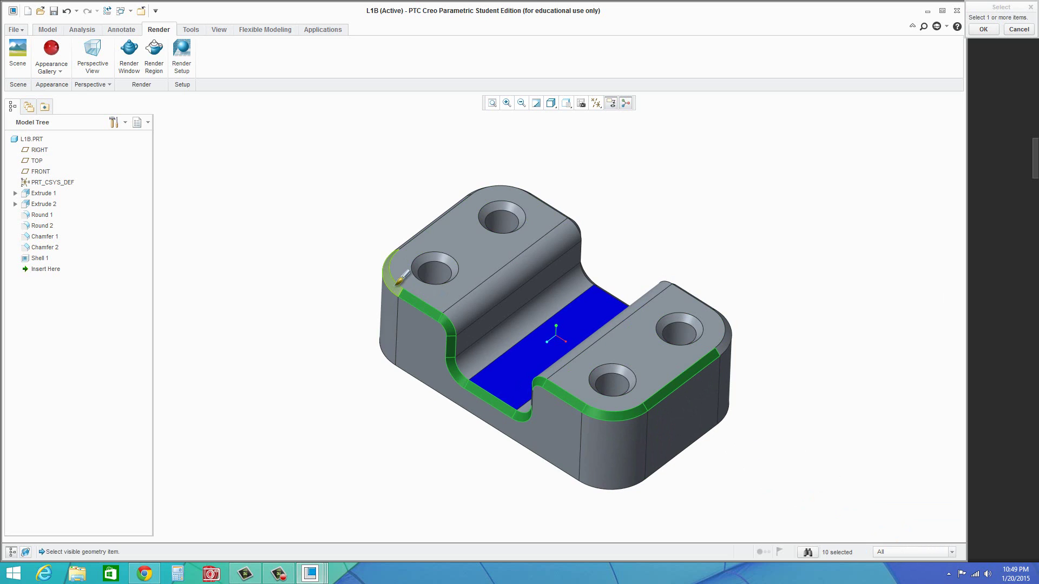
Step: Add both halves of all four hole chamfers to the selection and apply the red appearance
ctrl+click(517, 208)
ctrl+click(433, 255)
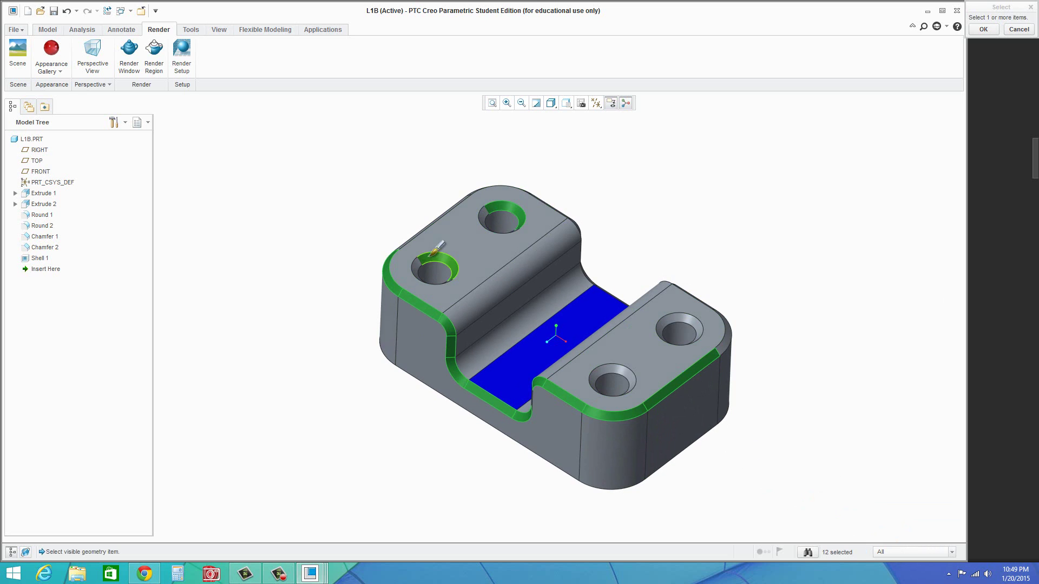
ctrl+click(435, 253)
ctrl+click(520, 215)
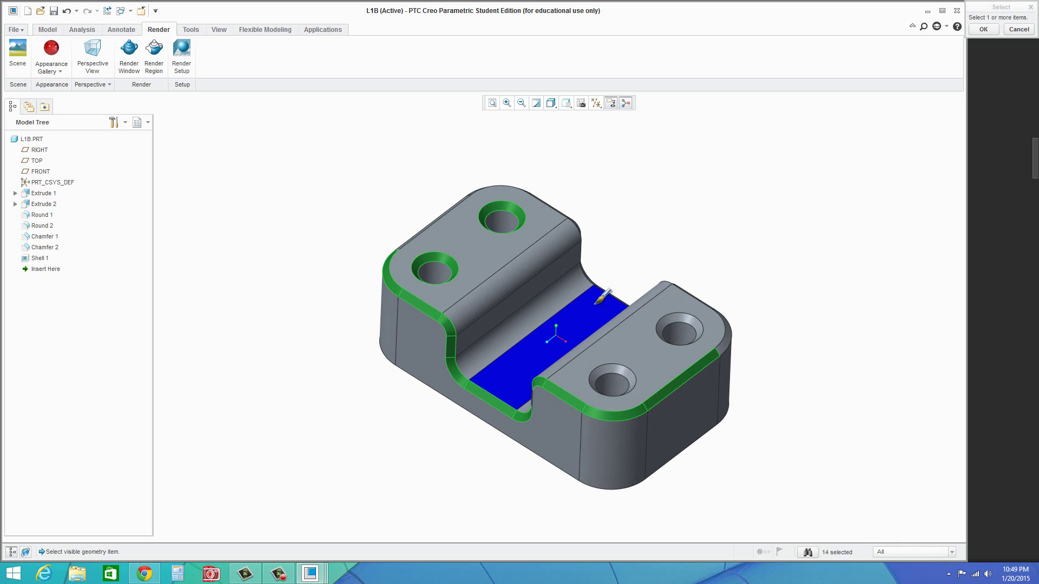
ctrl+click(699, 332)
ctrl+click(680, 316)
ctrl+click(627, 358)
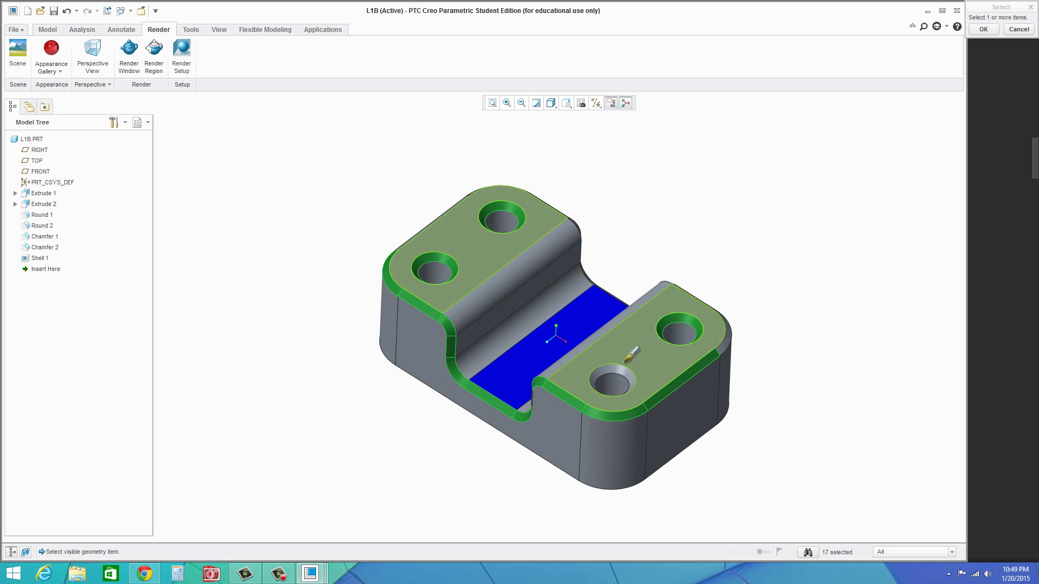
ctrl+click(606, 372)
ctrl+click(620, 388)
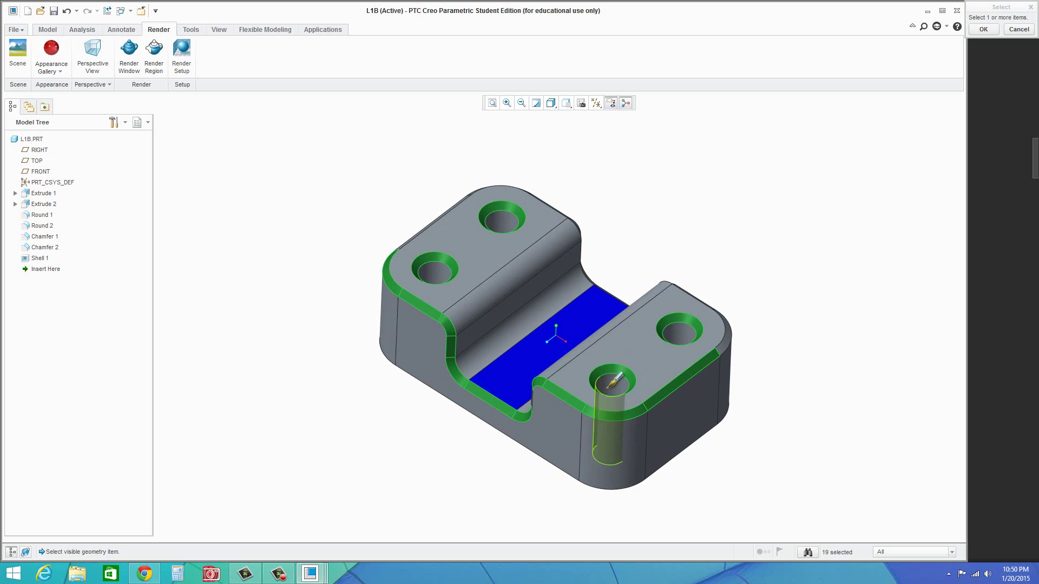
middle_click(734, 432)
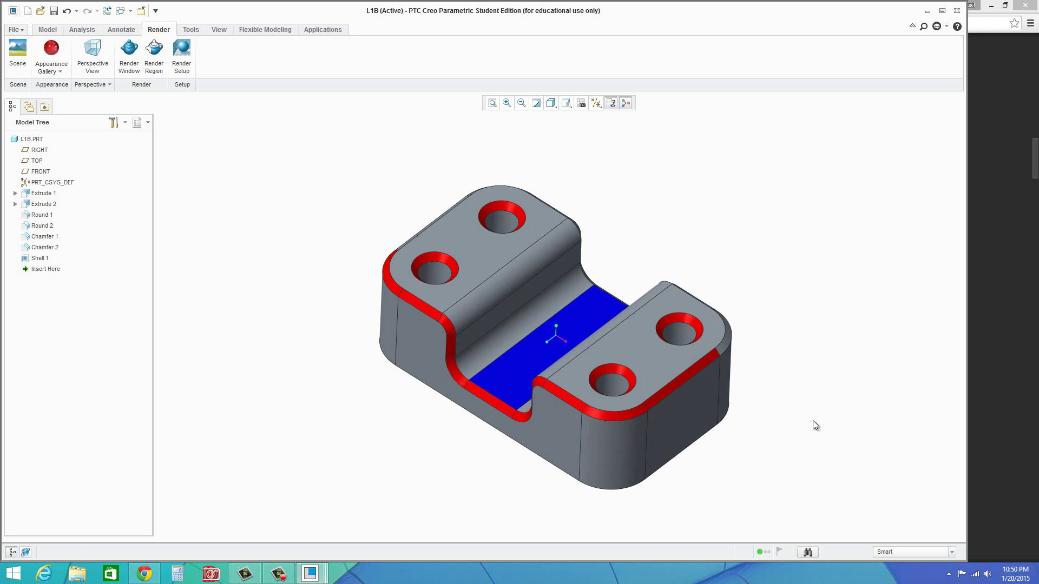
click(279, 574)
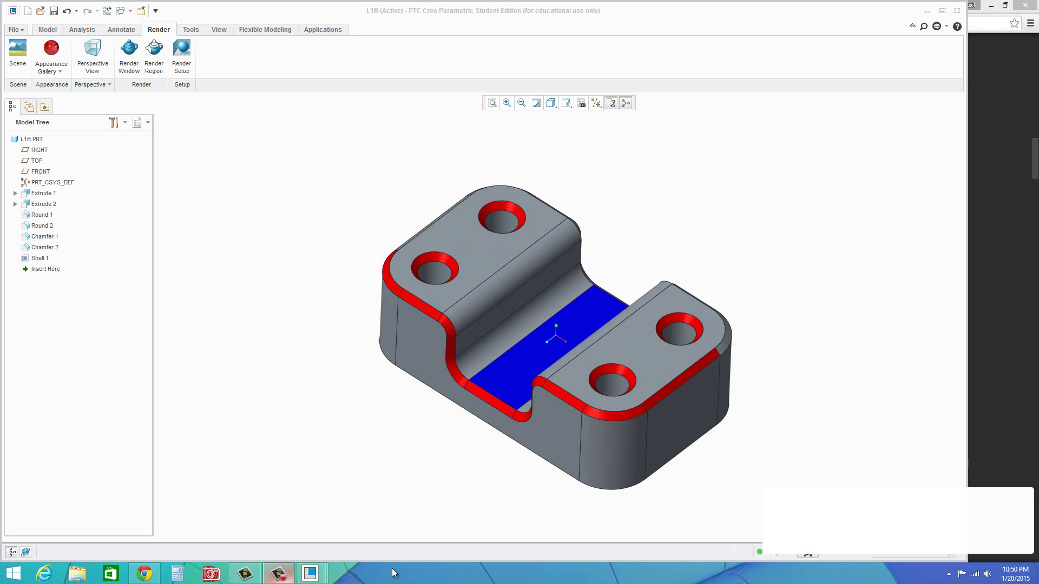